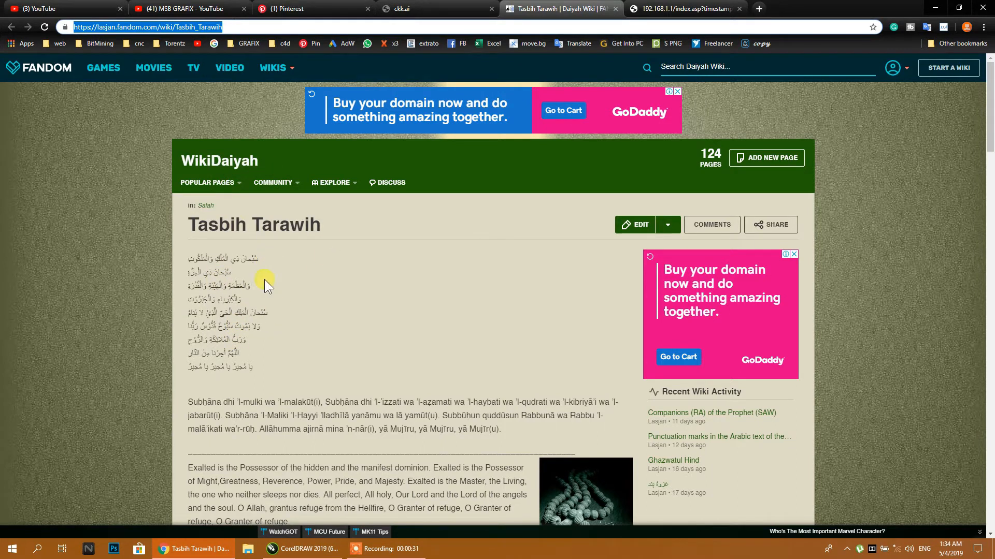
Review the Arabic Tasbih Tarawih text at the beginning of the wiki article
{"action": "left_click_drag", "start_coordinate": [249, 371], "coordinate": [467, 241]}
{"action": "left_click_drag", "start_coordinate": [334, 250], "coordinate": [270, 318]}
{"action": "left_click", "coordinate": [199, 258]}
{"action": "left_click", "coordinate": [304, 351]}
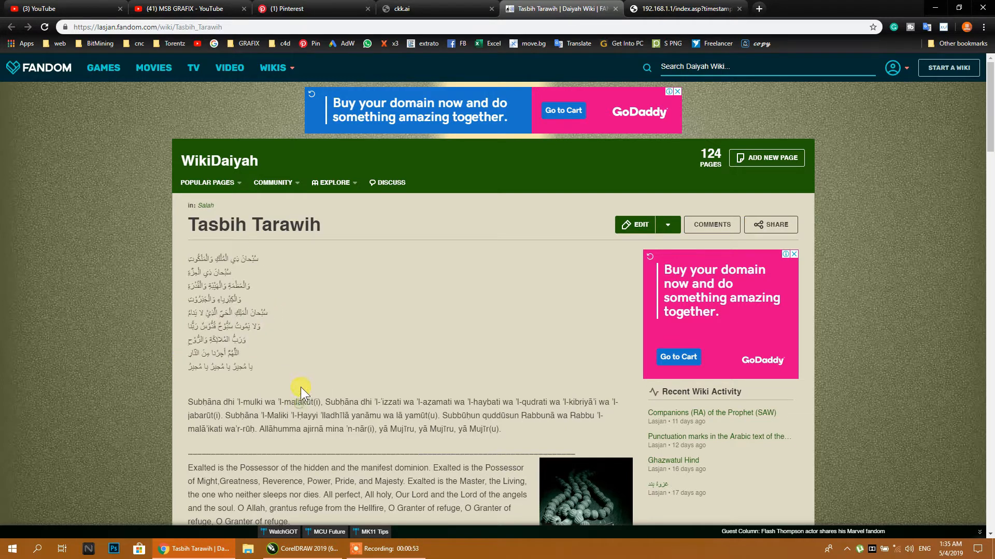
Switch to CorelDRAW and select the Arabic prayer text on the cyan poster to inspect its font settings
{"action": "left_click", "coordinate": [386, 548]}
{"action": "left_click", "coordinate": [315, 554]}
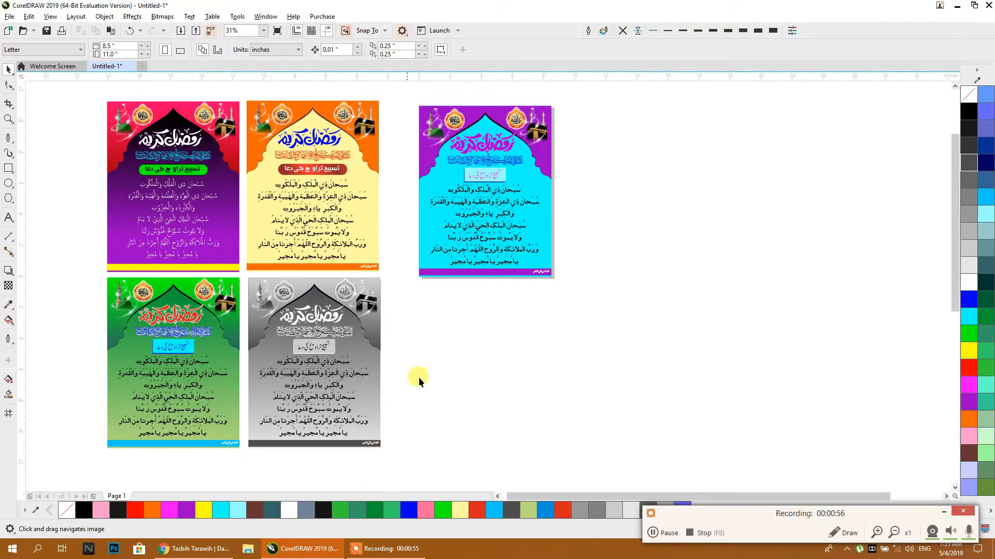
{"action": "left_click", "coordinate": [945, 514]}
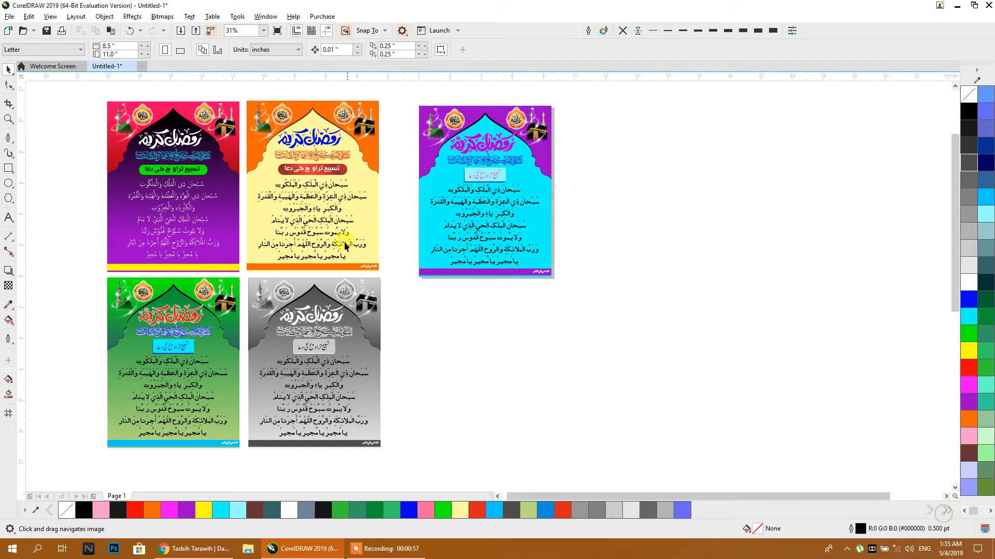
{"action": "left_click", "coordinate": [518, 204]}
{"action": "left_click", "coordinate": [518, 204]}
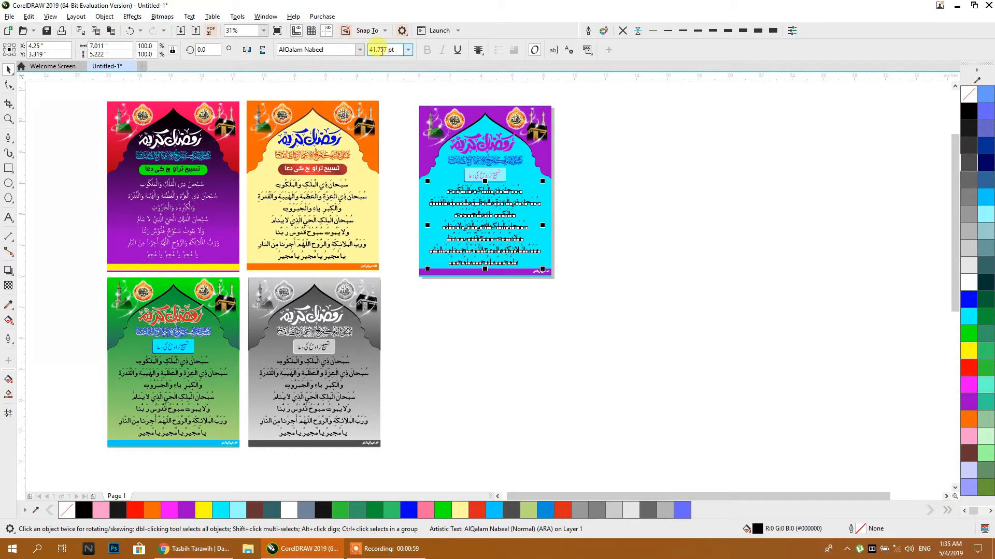
Move the whole cyan poster off the page to the empty area on its right
{"action": "left_click_drag", "start_coordinate": [315, 272], "coordinate": [153, 297]}
{"action": "left_click_drag", "start_coordinate": [365, 250], "coordinate": [686, 254]}
{"action": "left_click", "coordinate": [425, 306]}
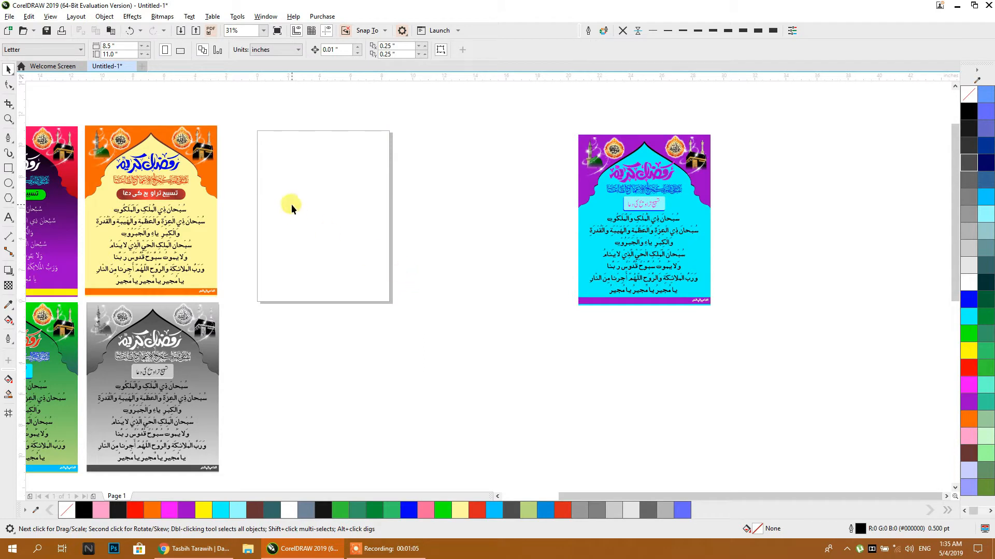
Set the page size to A4
{"action": "left_click", "coordinate": [35, 48]}
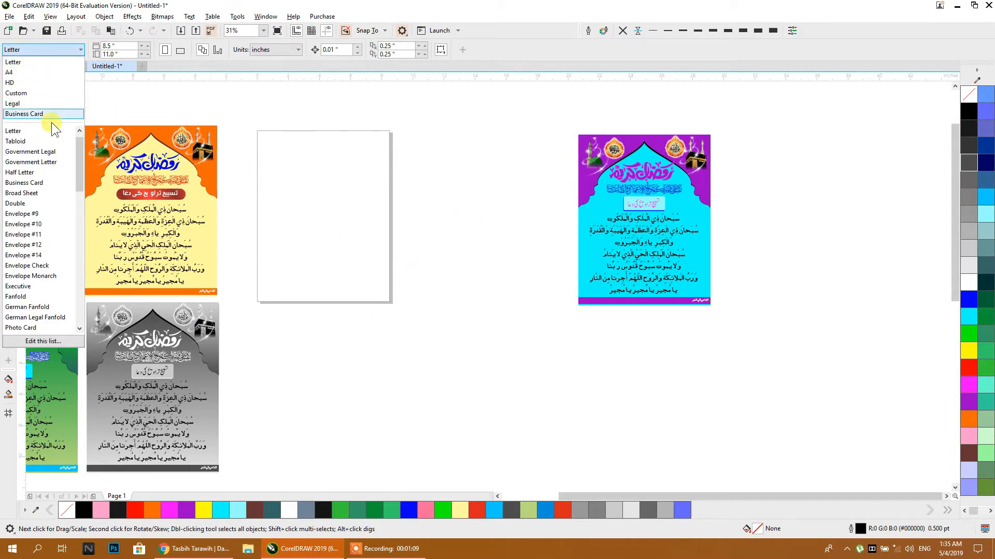
{"action": "left_click", "coordinate": [27, 74]}
{"action": "scroll", "coordinate": [435, 216], "scroll_direction": "down", "scroll_amount": 2}
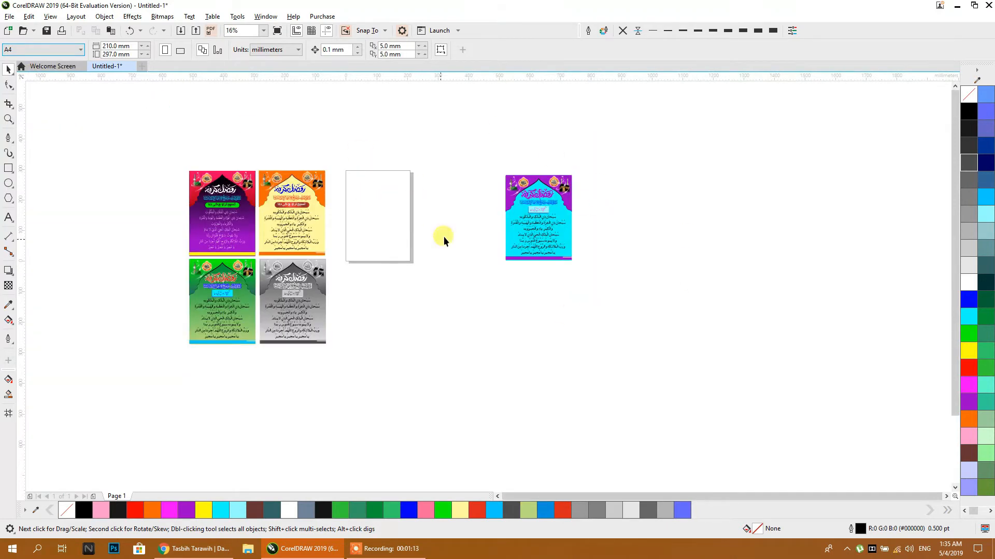
Move the group of four poster variants to the far side of the cyan poster
{"action": "left_click_drag", "start_coordinate": [594, 290], "coordinate": [594, 291]}
{"action": "left_click_drag", "start_coordinate": [556, 246], "coordinate": [162, 281]}
{"action": "left_click_drag", "start_coordinate": [95, 139], "coordinate": [337, 375]}
{"action": "left_click_drag", "start_coordinate": [207, 218], "coordinate": [739, 198]}
{"action": "left_click", "coordinate": [643, 129]}
Place the orange poster between the blank page and the cyan poster
{"action": "left_click_drag", "start_coordinate": [843, 201], "coordinate": [494, 253]}
{"action": "right_click", "coordinate": [495, 253]}
{"action": "scroll", "coordinate": [397, 191], "scroll_direction": "up", "scroll_amount": 1}
{"action": "left_click_drag", "start_coordinate": [406, 190], "coordinate": [262, 215]}
{"action": "left_click", "coordinate": [323, 200]}
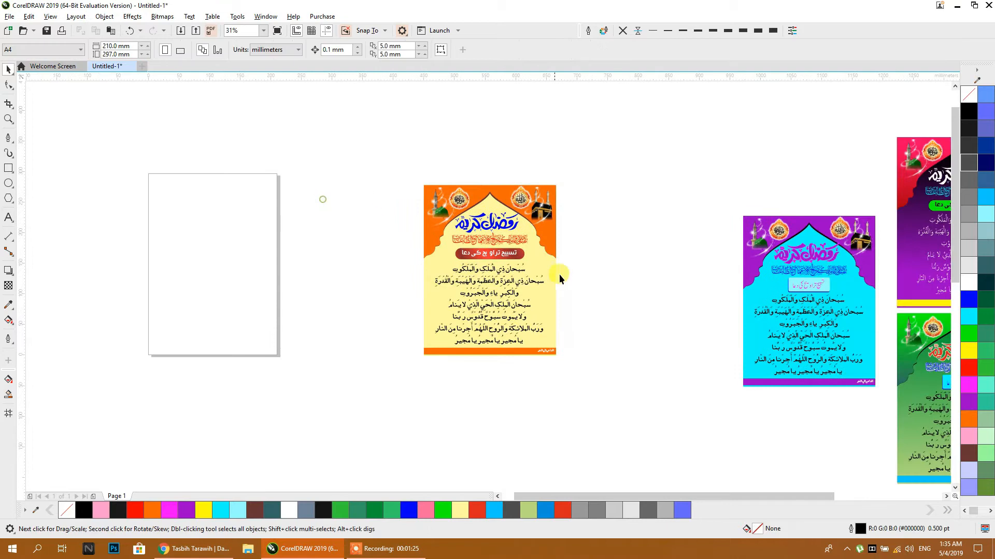
Pull the pale yellow background rectangle and the orange arch shape out of the orange poster
{"action": "left_click_drag", "start_coordinate": [557, 278], "coordinate": [714, 162]}
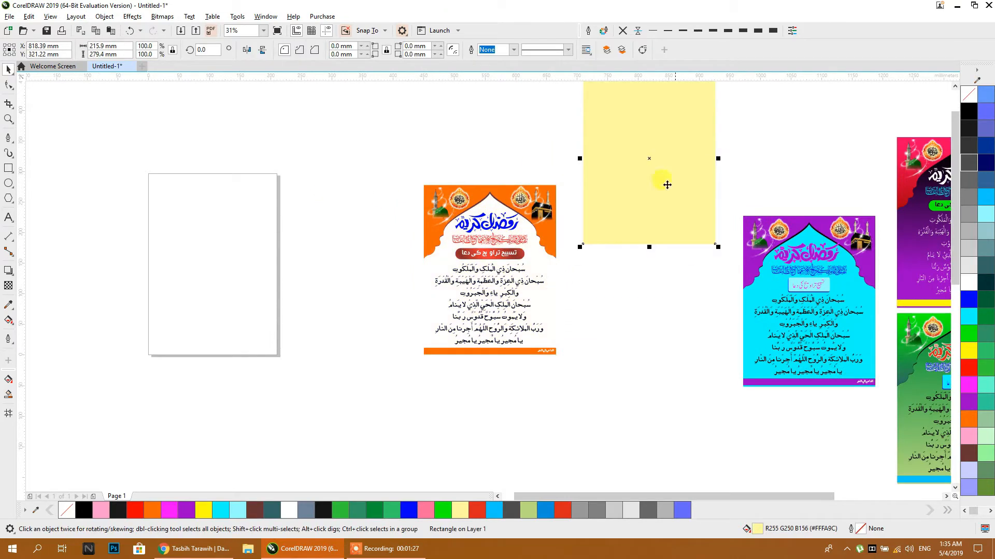
{"action": "left_click_drag", "start_coordinate": [552, 226], "coordinate": [367, 138]}
{"action": "left_click_drag", "start_coordinate": [425, 247], "coordinate": [438, 440]}
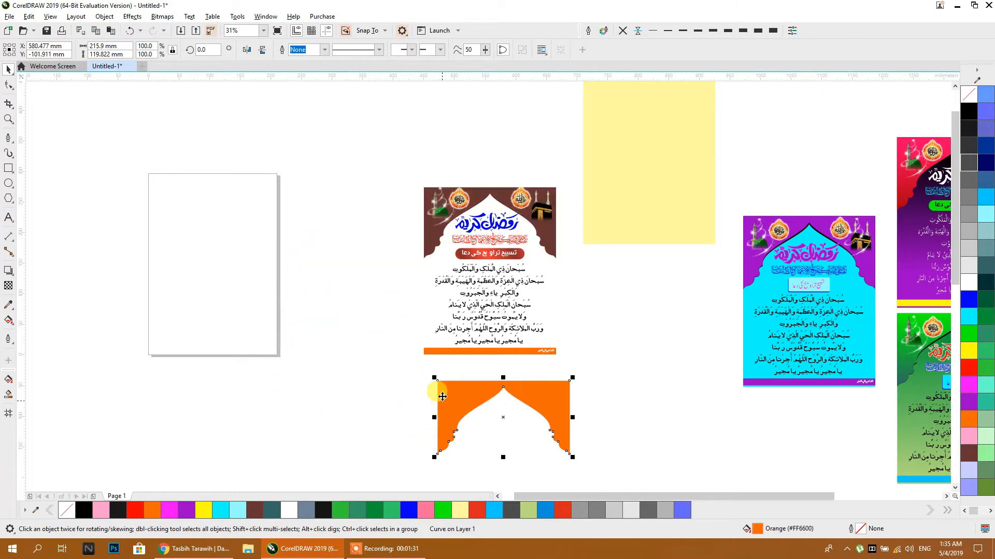
Move the Arabic prayer text out beside the page and shift the red rounded label below the poster's heading
{"action": "left_click_drag", "start_coordinate": [441, 313], "coordinate": [274, 351]}
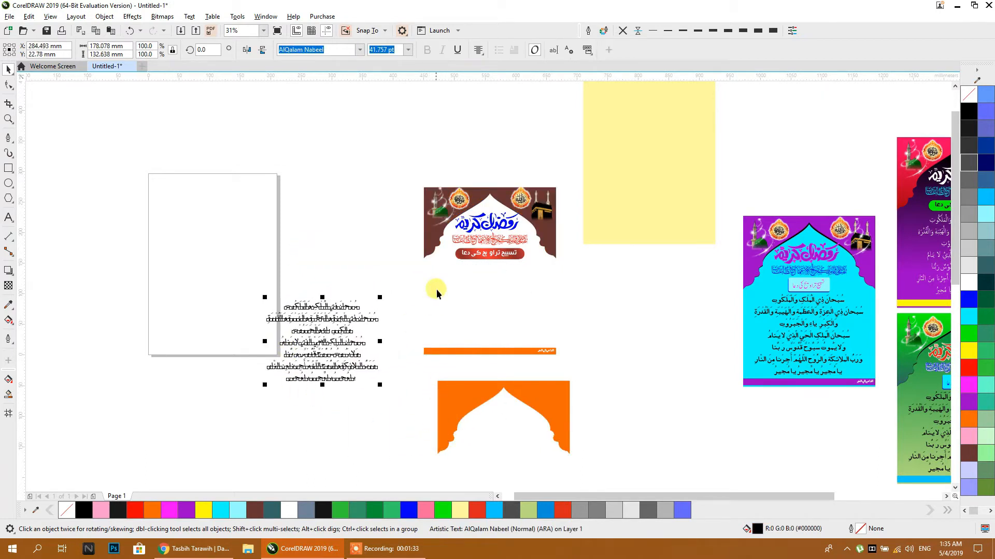
{"action": "left_click_drag", "start_coordinate": [470, 257], "coordinate": [467, 275]}
{"action": "left_click", "coordinate": [361, 150]}
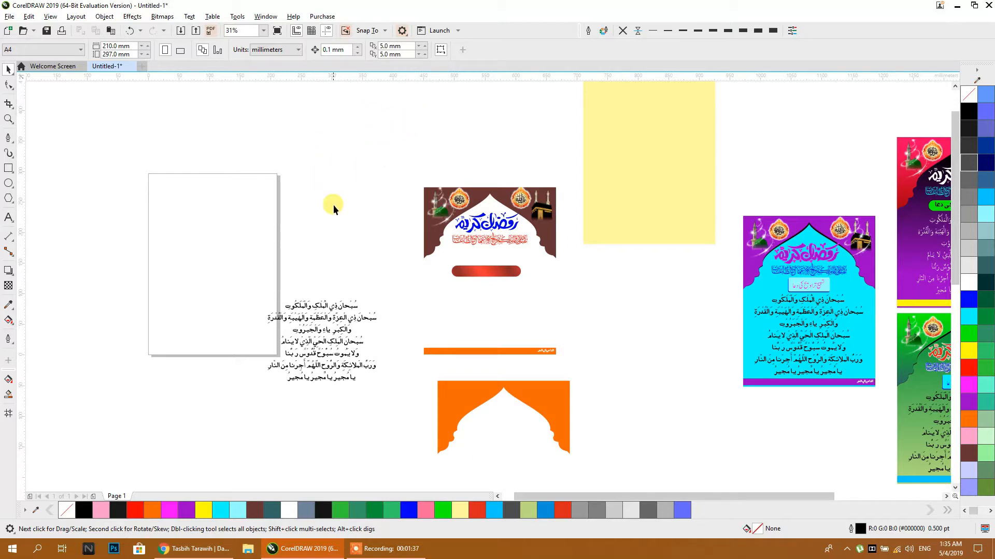
Use Wireframe view to pick out the light-swirl bitmap beside the arch, and return to the full-colour view
{"action": "left_click", "coordinate": [51, 16]}
{"action": "left_click", "coordinate": [68, 41]}
{"action": "left_click", "coordinate": [50, 16]}
{"action": "left_click", "coordinate": [67, 29]}
{"action": "left_click_drag", "start_coordinate": [376, 150], "coordinate": [433, 256]}
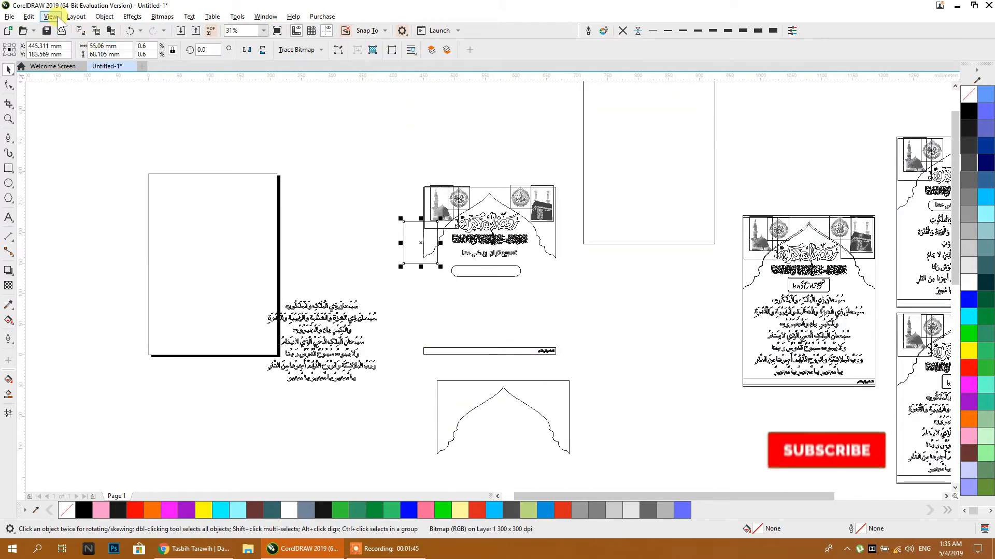
{"action": "left_click", "coordinate": [50, 16]}
{"action": "left_click", "coordinate": [64, 41]}
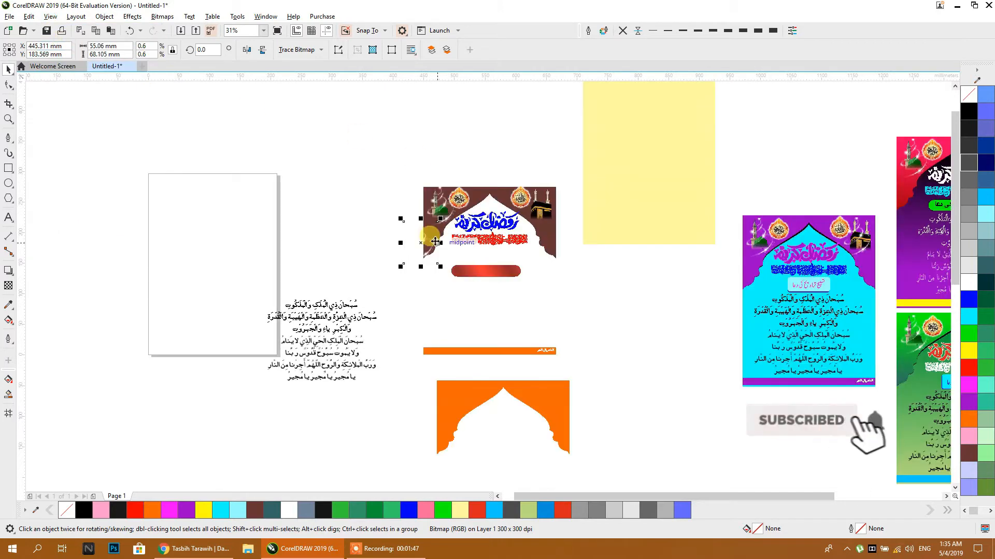
Move the light-swirl bitmap onto the Kaaba picture in the poster's header
{"action": "left_click_drag", "start_coordinate": [437, 239], "coordinate": [554, 210]}
{"action": "scroll", "coordinate": [554, 210], "scroll_direction": "up", "scroll_amount": 4}
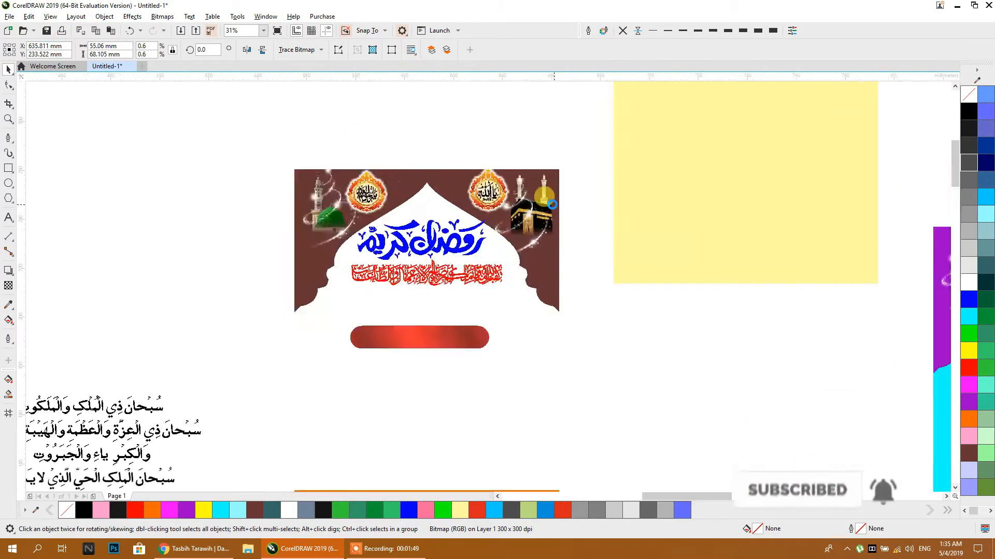
{"action": "scroll", "coordinate": [514, 208], "scroll_direction": "down", "scroll_amount": 4}
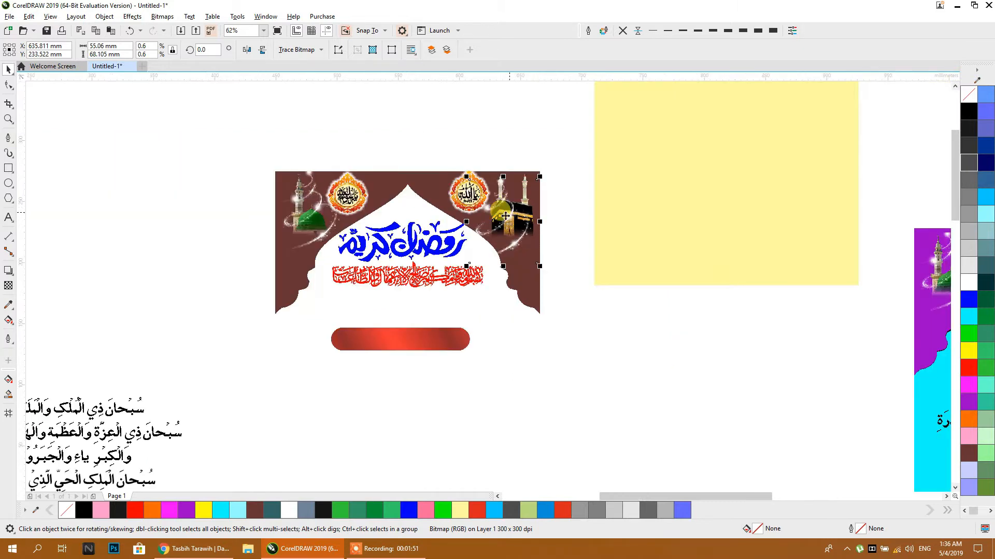
{"action": "left_click", "coordinate": [449, 279]}
{"action": "left_click", "coordinate": [418, 293]}
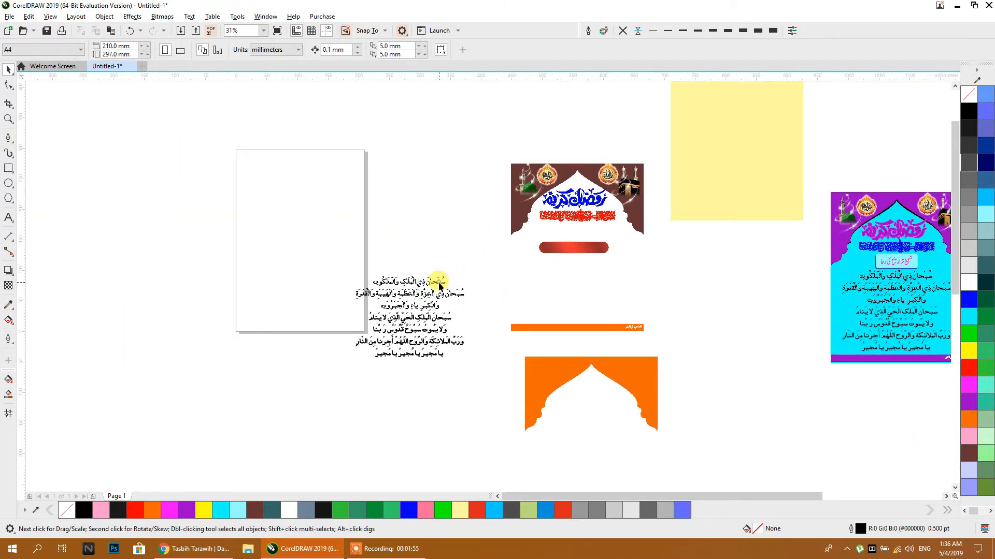
Move the Arabic prayer text clear of the page and add a rectangle matching the 210 × 297 mm page
{"action": "left_click_drag", "start_coordinate": [483, 237], "coordinate": [411, 311]}
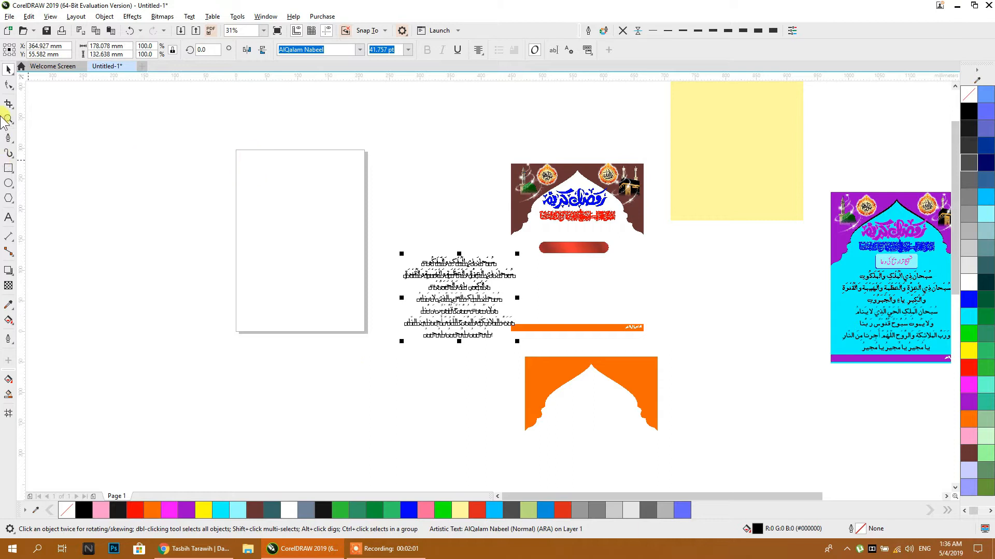
{"action": "double_click", "coordinate": [6, 171]}
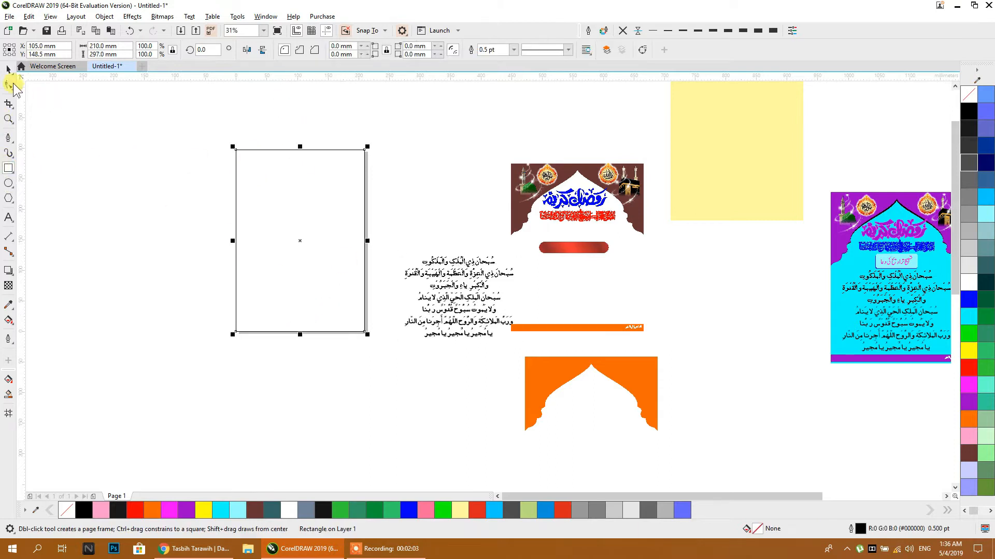
{"action": "left_click", "coordinate": [8, 70]}
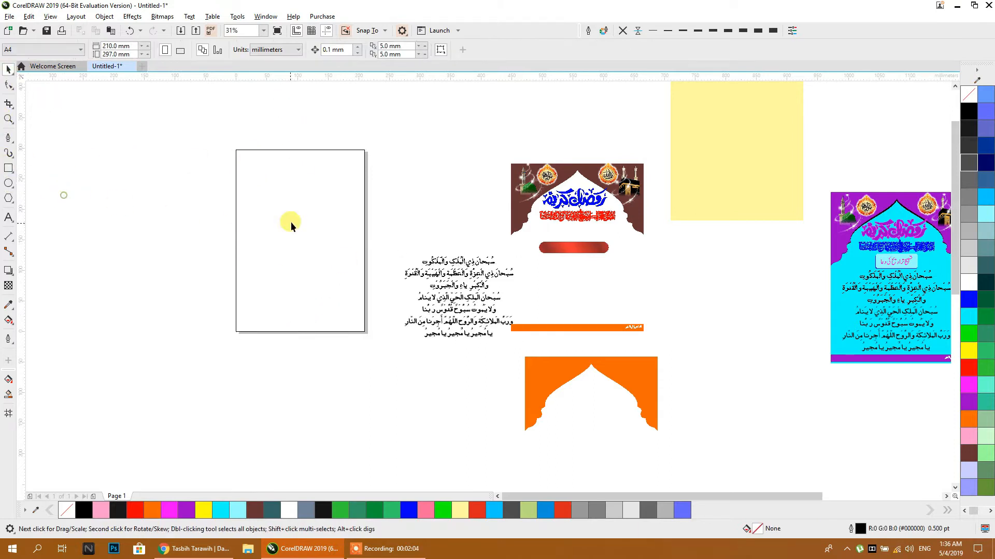
{"action": "left_click", "coordinate": [440, 136]}
{"action": "left_click", "coordinate": [732, 121]}
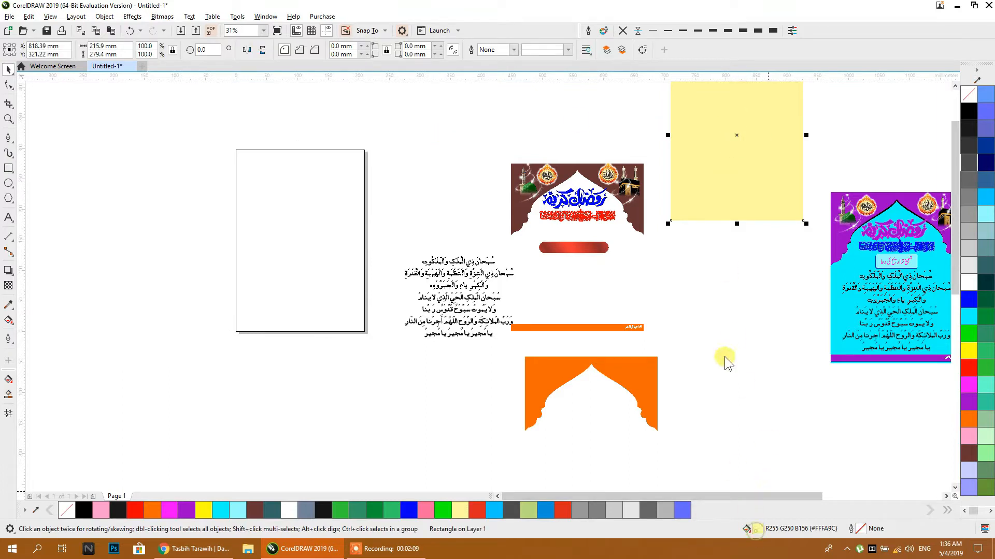
{"action": "key", "text": "shift+F11"}
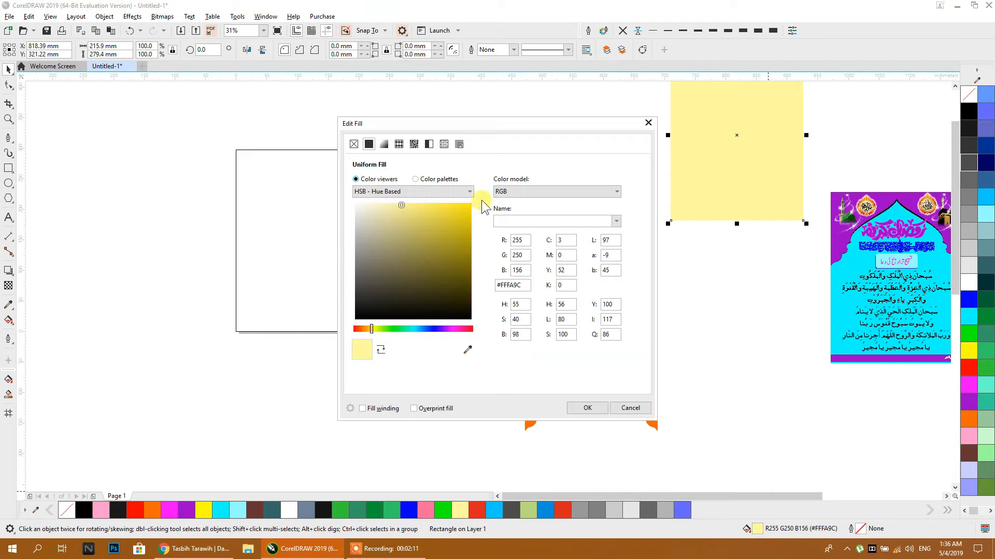
{"action": "left_click_drag", "start_coordinate": [400, 205], "coordinate": [399, 207]}
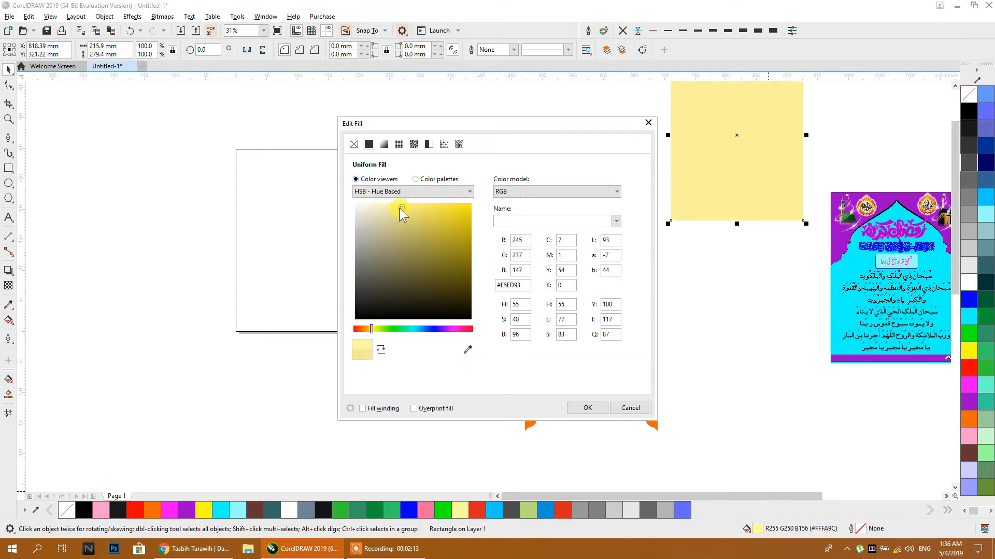
{"action": "left_click", "coordinate": [630, 408]}
Give the page-sized rectangle a uniform fill sampled from the pale yellow rectangle, #FFFA9C
{"action": "left_click", "coordinate": [266, 238]}
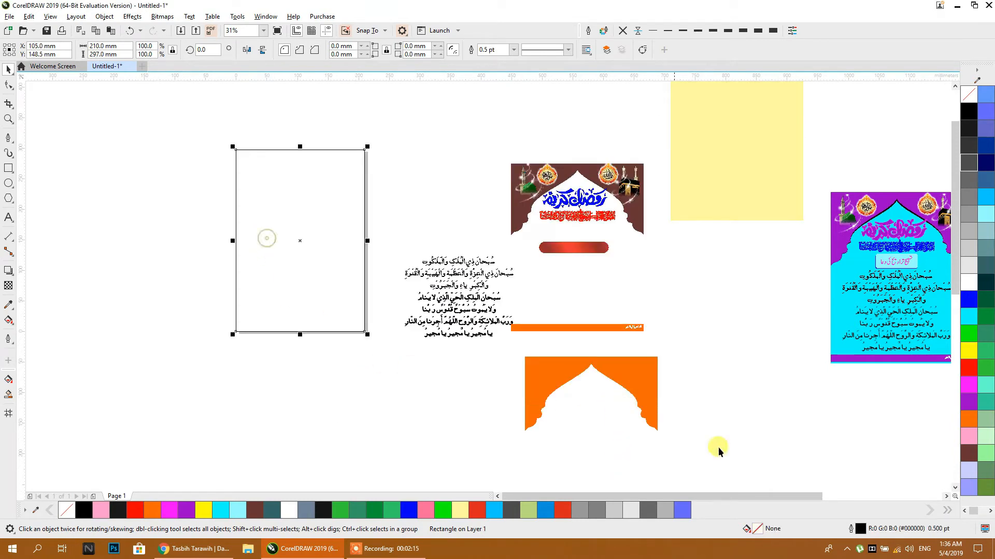
{"action": "double_click", "coordinate": [759, 529]}
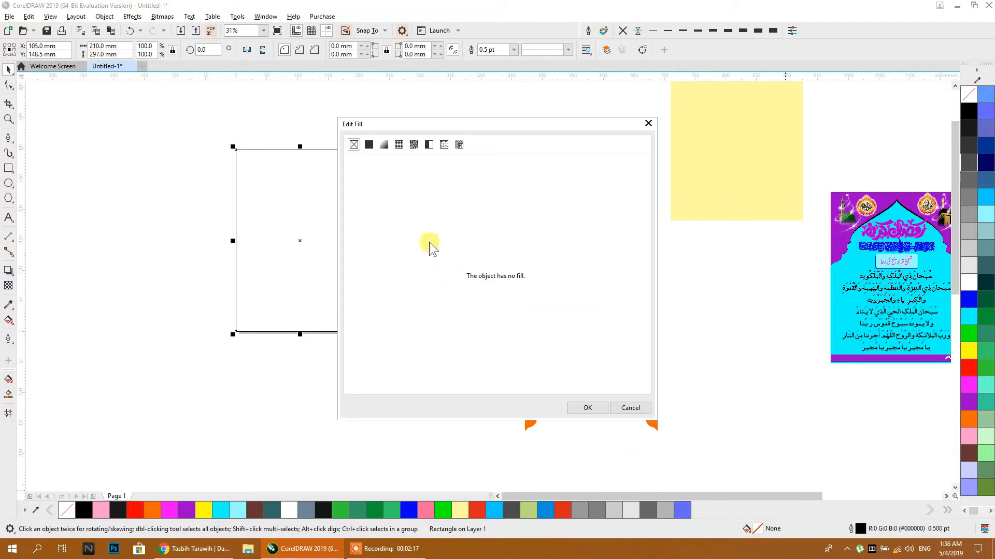
{"action": "left_click", "coordinate": [383, 145]}
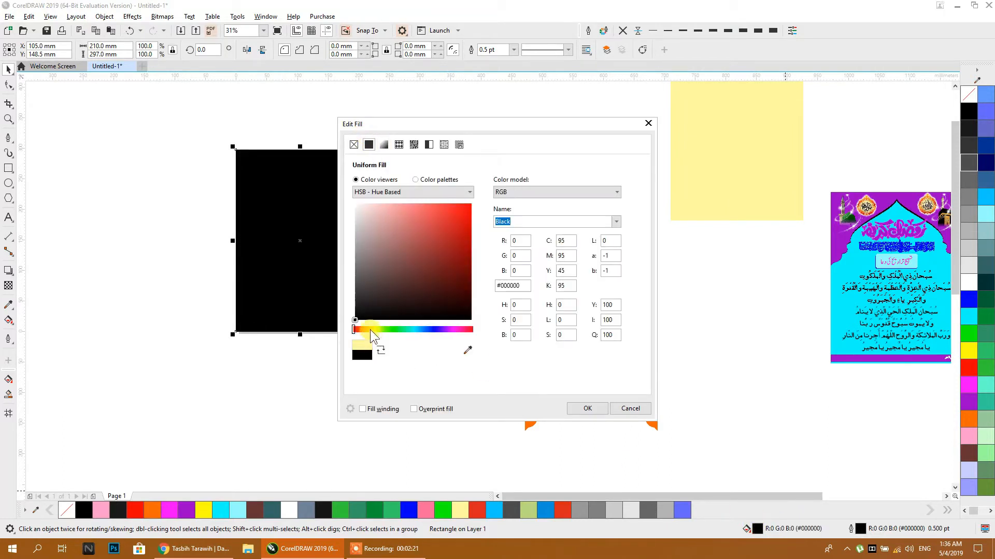
{"action": "left_click", "coordinate": [373, 330]}
{"action": "left_click", "coordinate": [465, 353]}
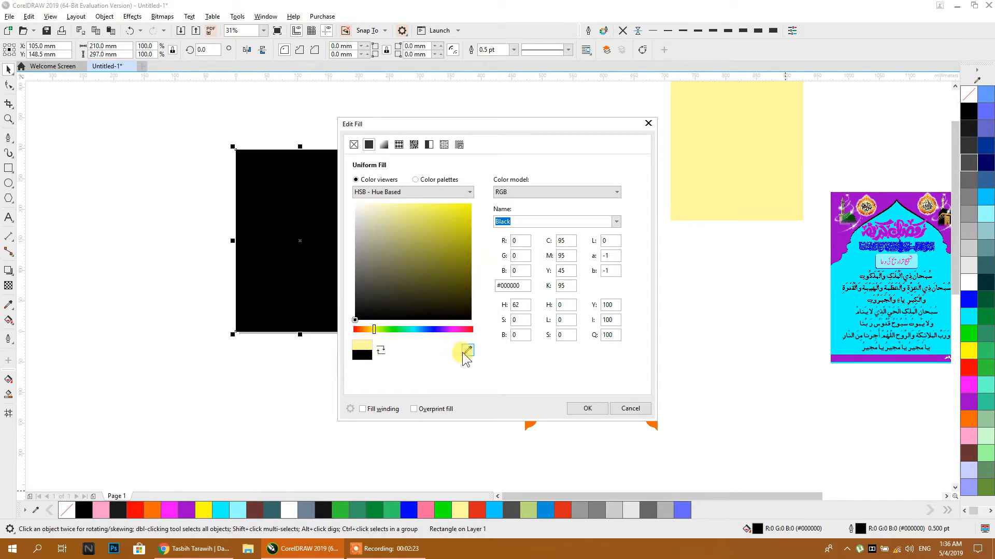
{"action": "left_click", "coordinate": [772, 151]}
Lighten the page rectangle's fill slightly to RGB 255, 251, 166 (#FFFBA6) and apply it
{"action": "left_click", "coordinate": [383, 193]}
{"action": "left_click", "coordinate": [384, 156]}
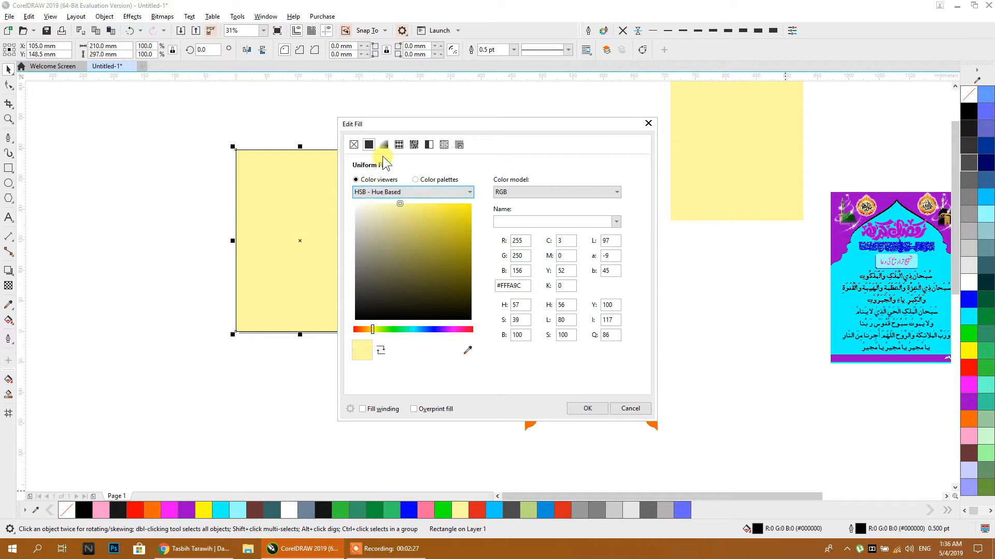
{"action": "left_click", "coordinate": [503, 192]}
{"action": "left_click", "coordinate": [503, 216]}
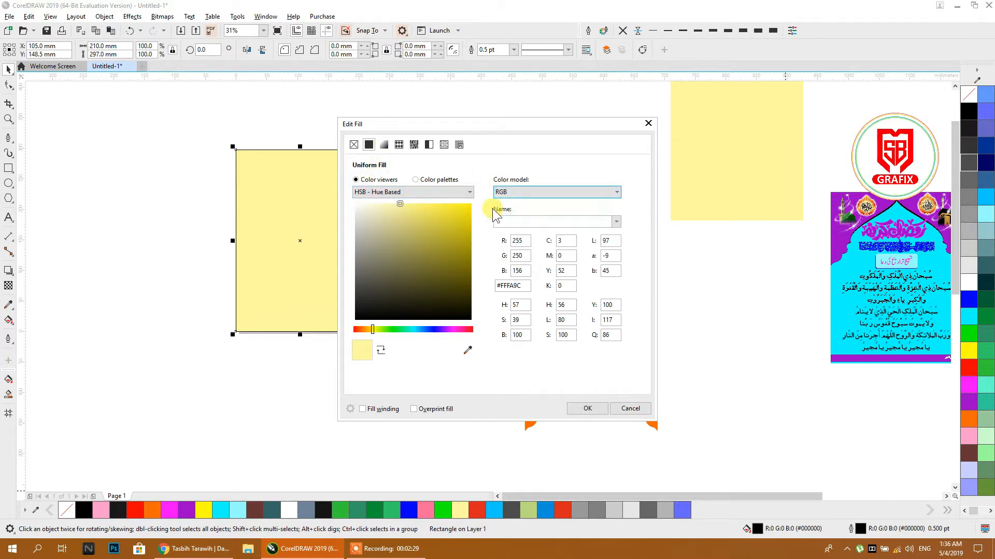
{"action": "left_click_drag", "start_coordinate": [399, 208], "coordinate": [396, 204]}
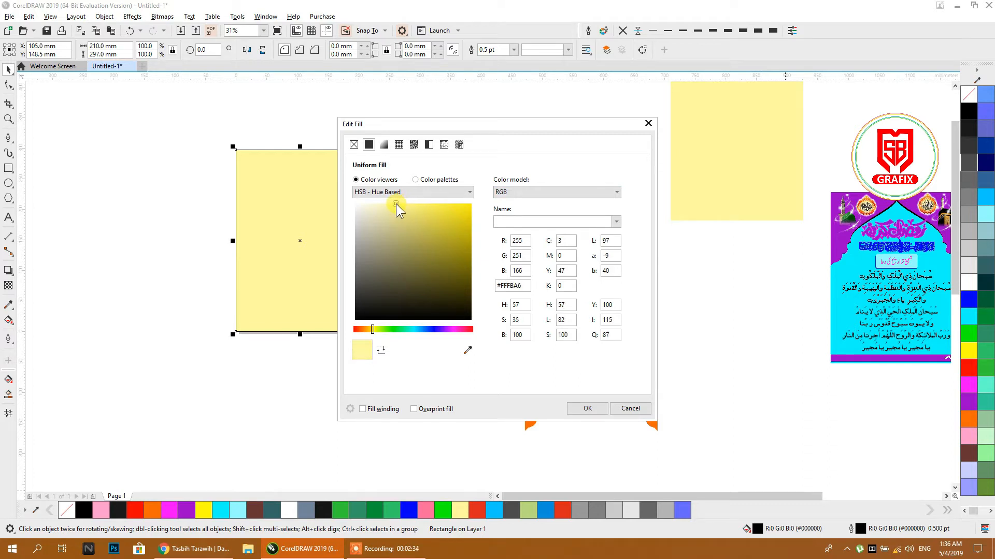
{"action": "left_click", "coordinate": [586, 409]}
Remove the outline from the pale yellow page rectangle
{"action": "left_click_drag", "start_coordinate": [320, 231], "coordinate": [320, 231]}
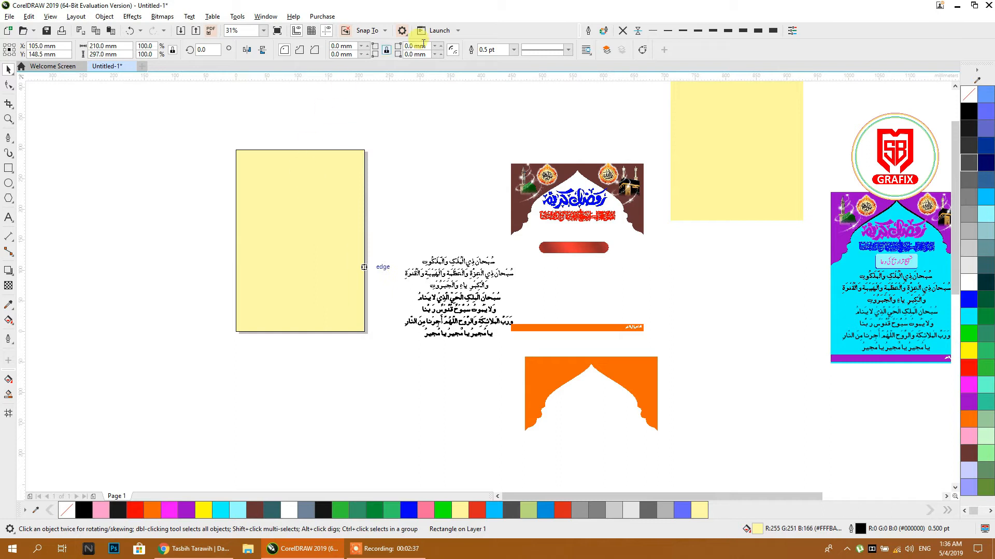
{"action": "left_click", "coordinate": [623, 30]}
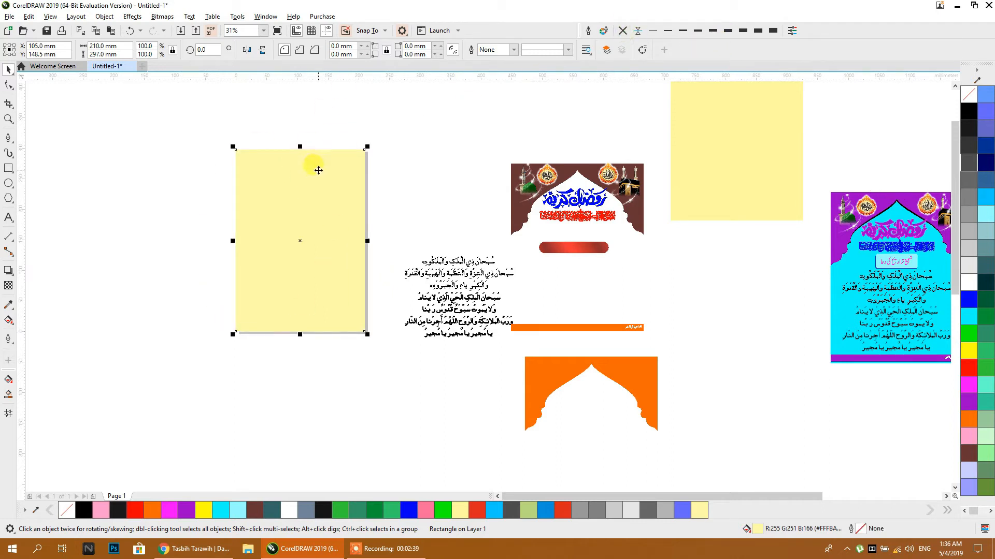
{"action": "left_click", "coordinate": [397, 156]}
{"action": "scroll", "coordinate": [586, 168], "scroll_direction": "up", "scroll_amount": 4}
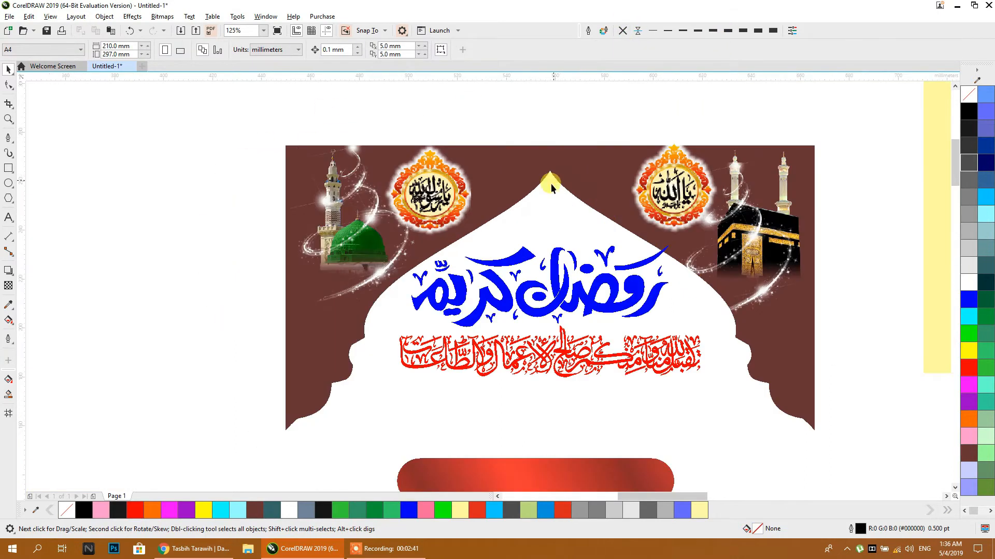
{"action": "scroll", "coordinate": [296, 419], "scroll_direction": "down", "scroll_amount": 2}
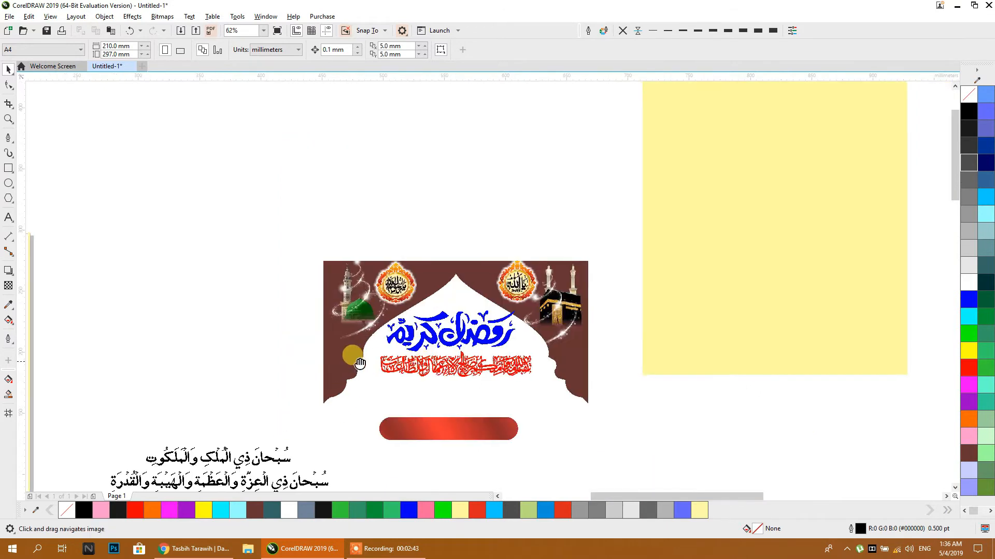
{"action": "left_click_drag", "start_coordinate": [345, 360], "coordinate": [575, 262]}
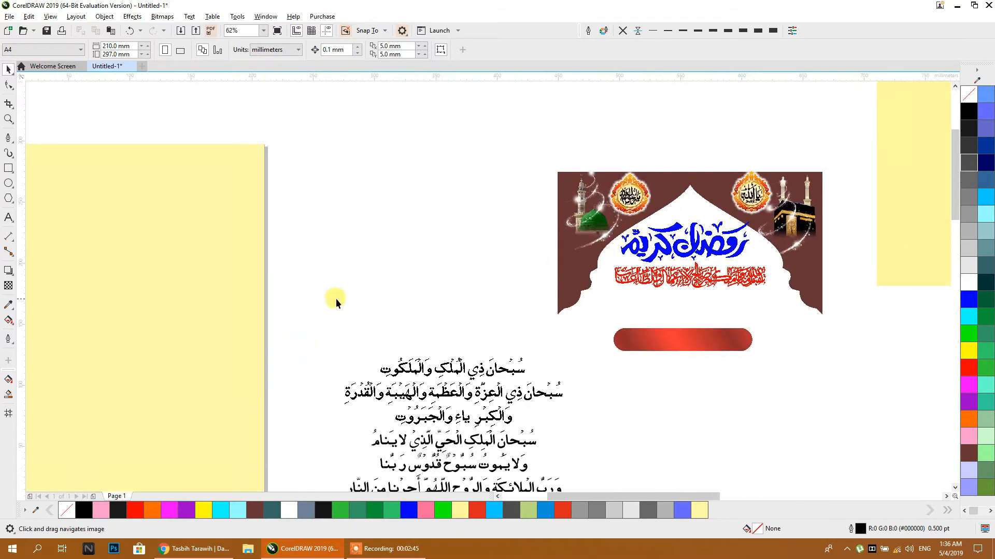
Draw an open five-node path with the Pen tool from the middle of the page's upper edge down past its left edge
{"action": "left_click_drag", "start_coordinate": [335, 298], "coordinate": [585, 256]}
{"action": "left_click", "coordinate": [8, 138]}
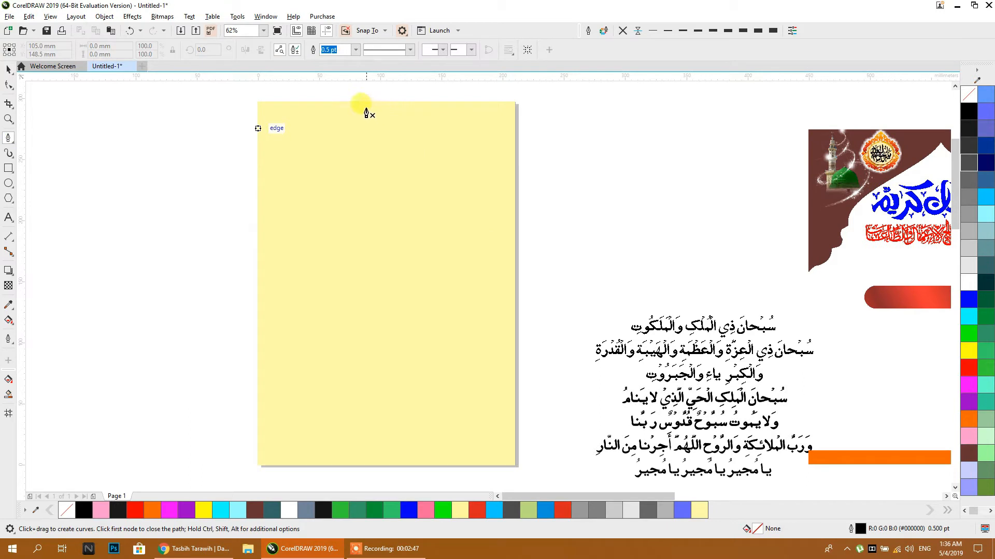
{"action": "left_click", "coordinate": [384, 102]}
{"action": "left_click", "coordinate": [308, 172]}
{"action": "left_click", "coordinate": [292, 195]}
{"action": "left_click", "coordinate": [283, 213]}
{"action": "left_click", "coordinate": [251, 253]}
Convert the path's three upper straight segments to curves, leaving the lowest segment straight
{"action": "left_click", "coordinate": [7, 87]}
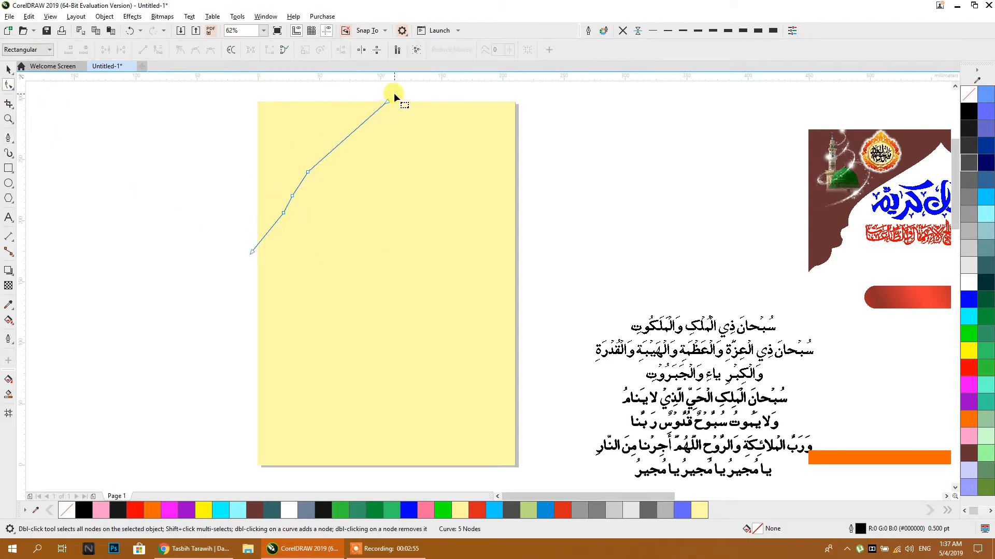
{"action": "left_click_drag", "start_coordinate": [247, 229], "coordinate": [184, 216]}
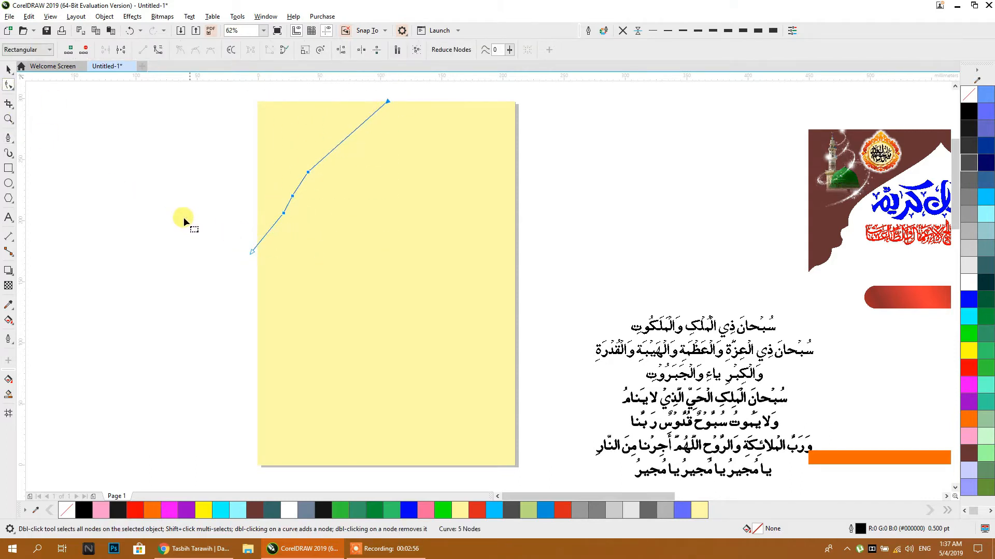
{"action": "left_click", "coordinate": [155, 52]}
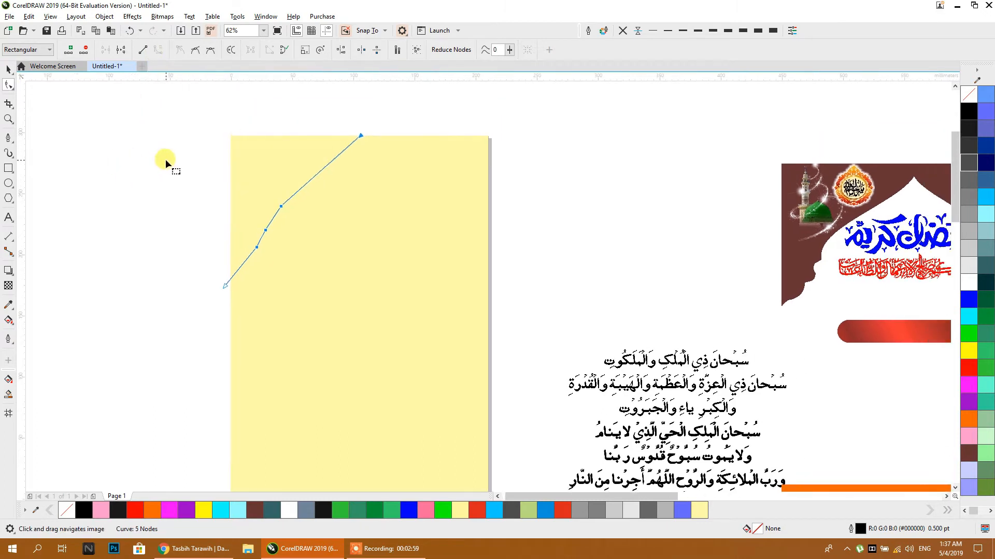
Bend the path's long upper segment into a smooth S-shaped arch side and refine it with the apex node's handle
{"action": "left_click_drag", "start_coordinate": [318, 170], "coordinate": [309, 159]}
{"action": "left_click", "coordinate": [360, 136]}
{"action": "left_click_drag", "start_coordinate": [321, 139], "coordinate": [308, 167]}
{"action": "scroll", "coordinate": [296, 151], "scroll_direction": "up", "scroll_amount": 2}
{"action": "scroll", "coordinate": [340, 150], "scroll_direction": "up", "scroll_amount": 2}
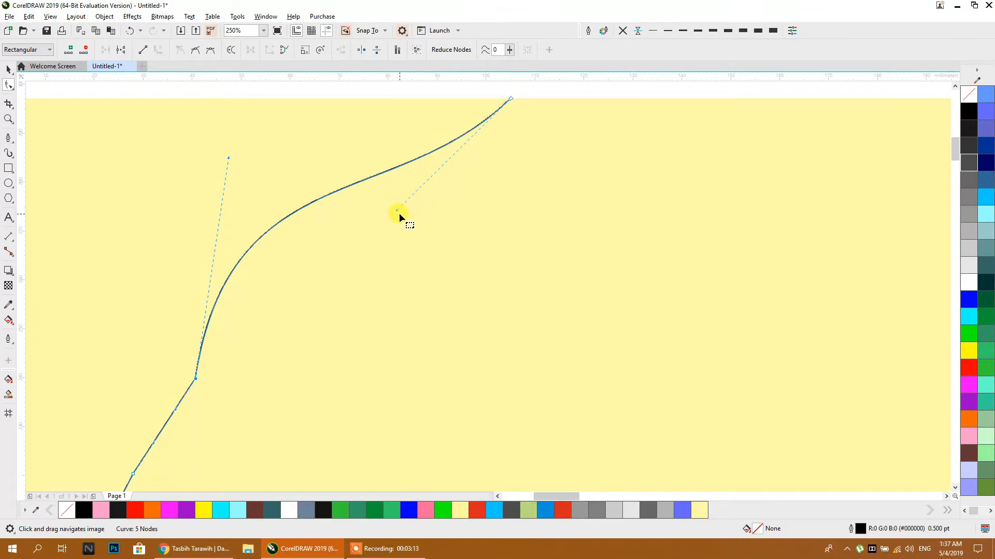
{"action": "left_click_drag", "start_coordinate": [397, 211], "coordinate": [429, 226]}
{"action": "scroll", "coordinate": [347, 242], "scroll_direction": "down", "scroll_amount": 2}
{"action": "scroll", "coordinate": [296, 247], "scroll_direction": "up", "scroll_amount": 2}
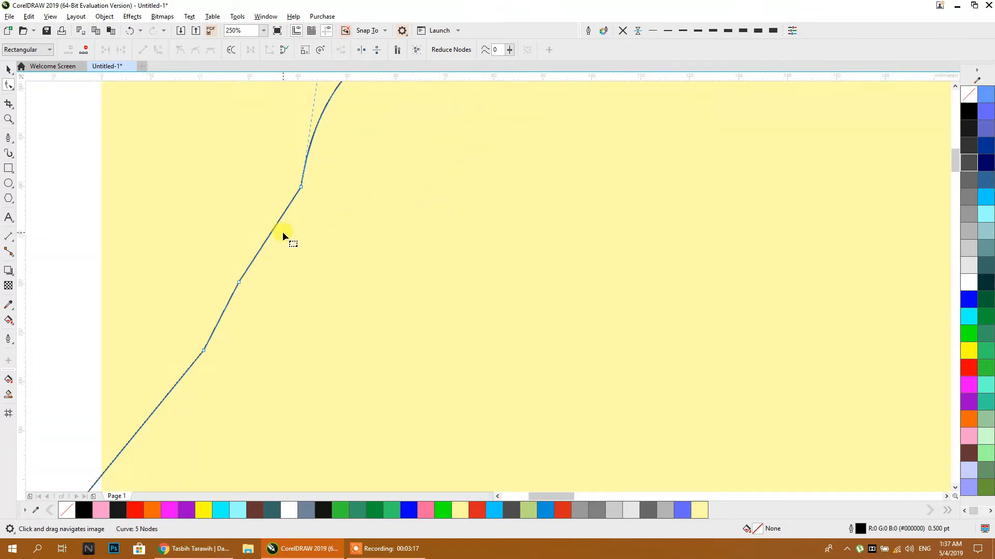
Bend the two short middle segments into an outward lobe and an opposite inward curve
{"action": "left_click_drag", "start_coordinate": [273, 229], "coordinate": [253, 219]}
{"action": "left_click_drag", "start_coordinate": [224, 314], "coordinate": [239, 327]}
{"action": "scroll", "coordinate": [239, 327], "scroll_direction": "down", "scroll_amount": 2}
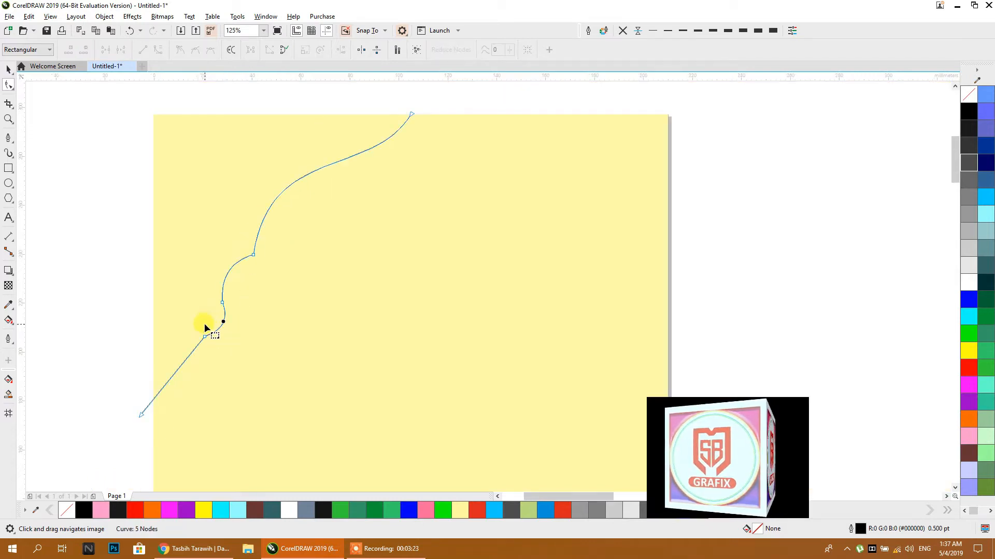
Convert the lowest segment to a curve and bend it into an S shape running off the page's left edge
{"action": "left_click", "coordinate": [179, 366]}
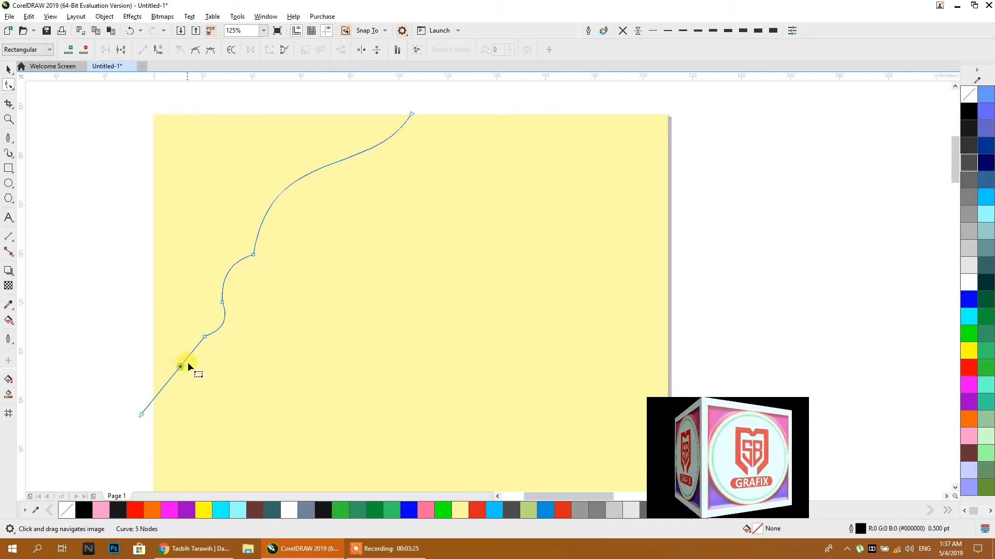
{"action": "left_click", "coordinate": [204, 338]}
{"action": "left_click", "coordinate": [142, 416]}
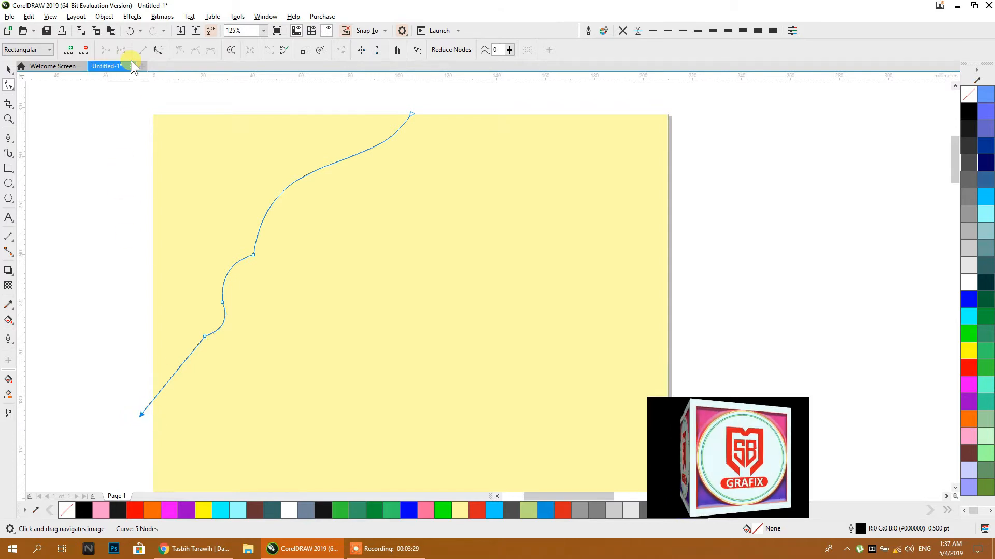
{"action": "left_click", "coordinate": [175, 372]}
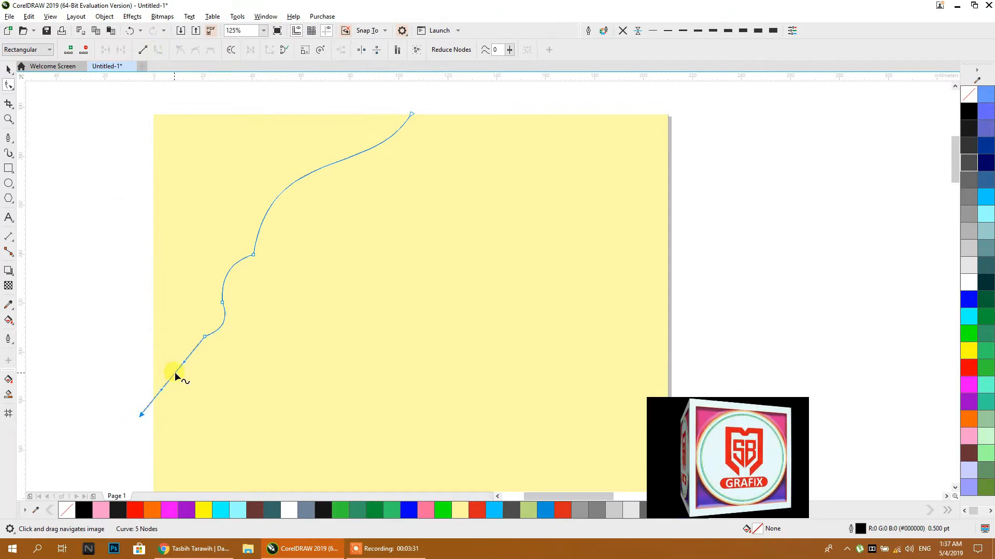
{"action": "left_click_drag", "start_coordinate": [175, 372], "coordinate": [154, 347]}
{"action": "left_click", "coordinate": [8, 69]}
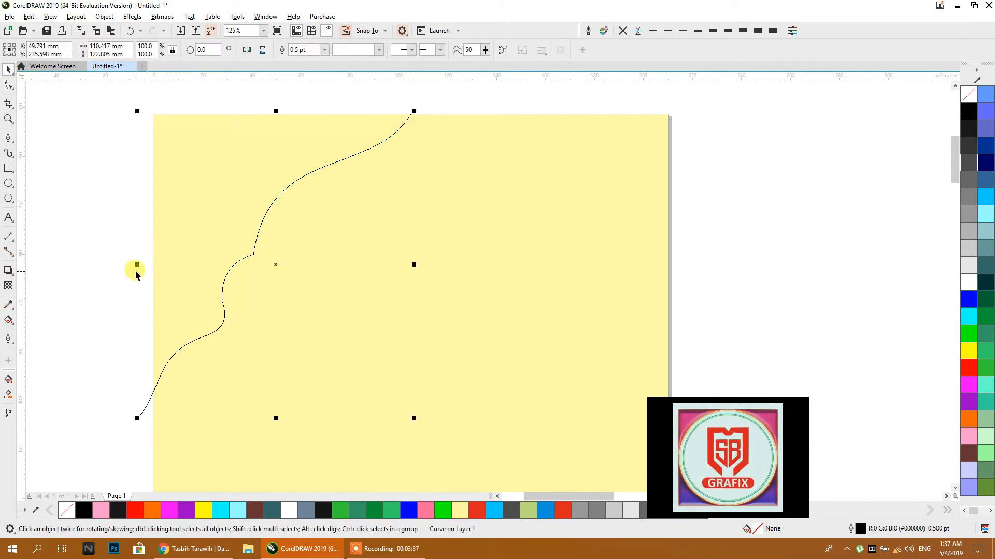
Mirror a copy of the half-arch curve to the right and combine both halves into one object
{"action": "left_click_drag", "start_coordinate": [136, 265], "coordinate": [472, 270]}
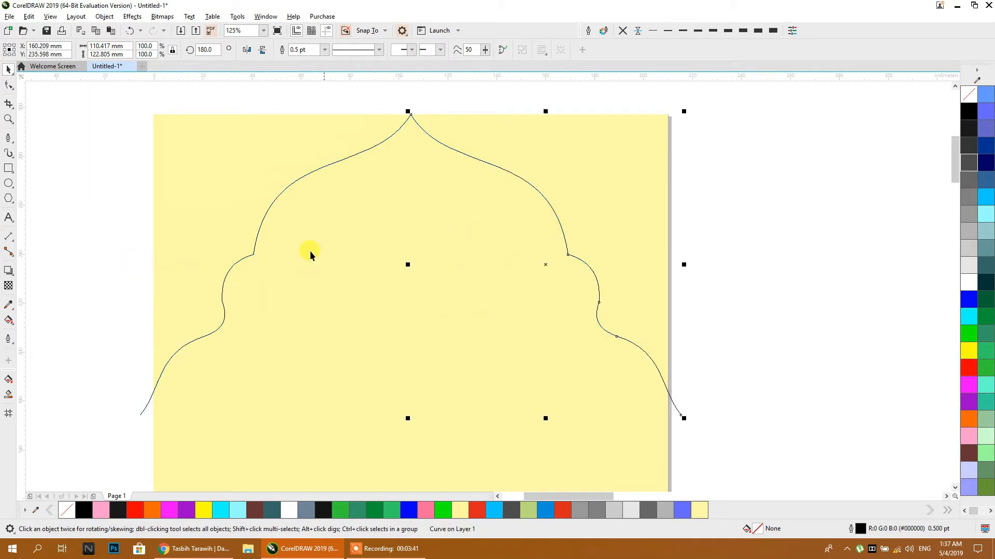
{"action": "left_click", "coordinate": [236, 265], "text": "shift"}
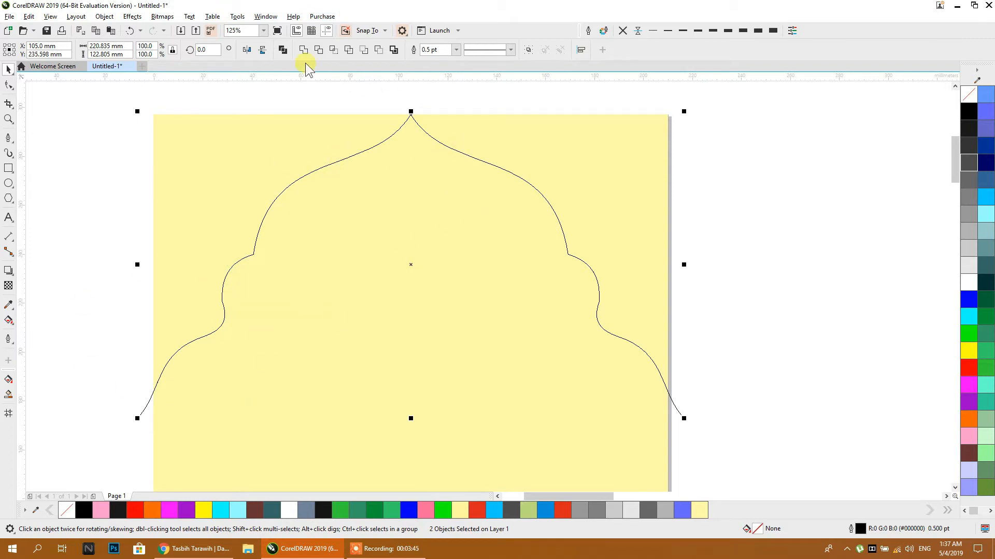
{"action": "left_click", "coordinate": [283, 50]}
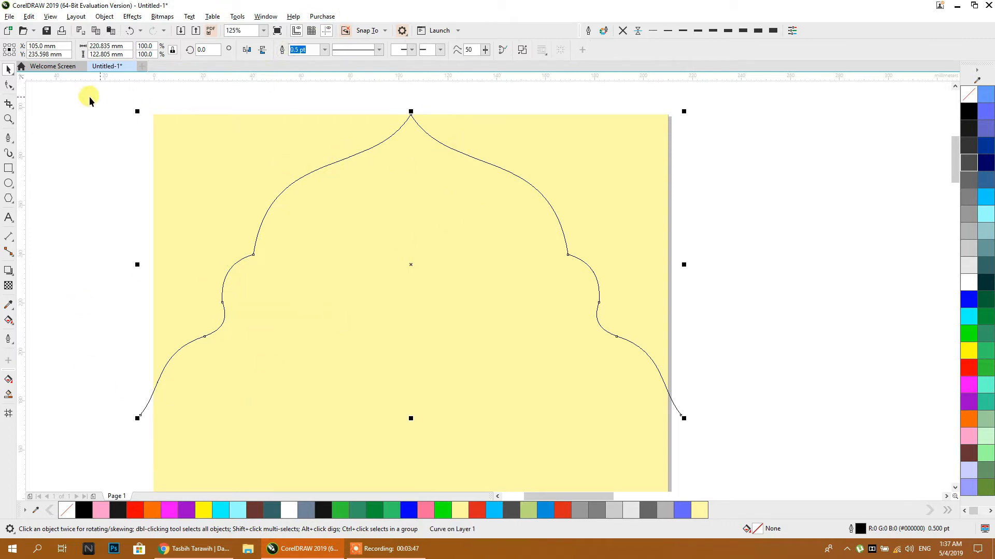
Join the two coincident end nodes at the arch's apex
{"action": "left_click", "coordinate": [9, 85]}
{"action": "left_click_drag", "start_coordinate": [399, 111], "coordinate": [417, 130]}
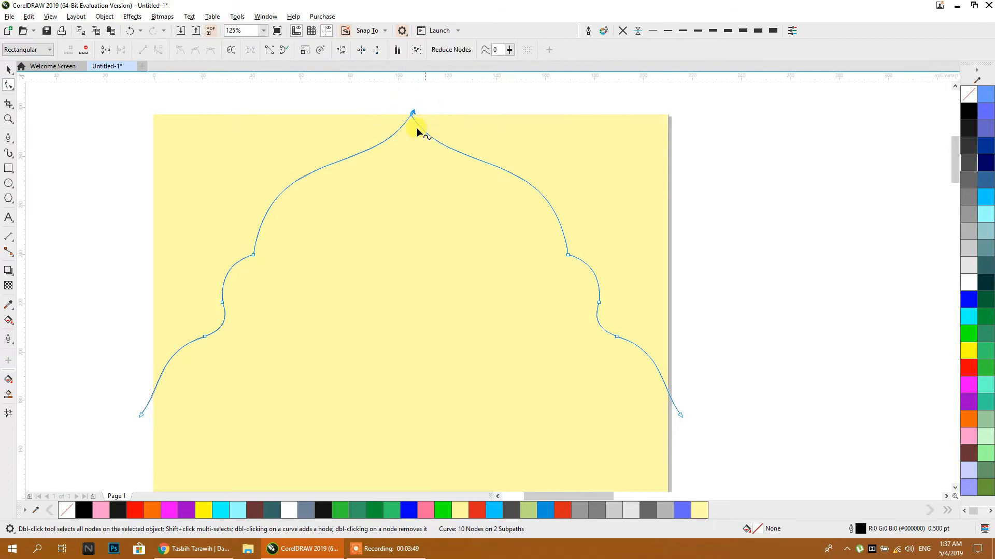
{"action": "left_click", "coordinate": [105, 47]}
{"action": "left_click", "coordinate": [8, 68]}
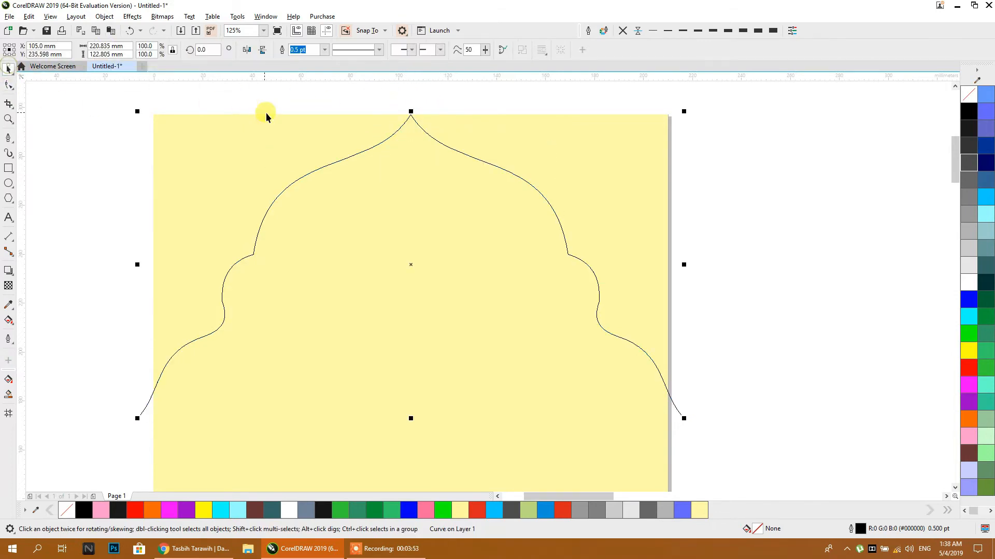
Move the arch curve straight down about 14 mm, leaving a gap between its apex and the page's upper edge
{"action": "scroll", "coordinate": [266, 113], "scroll_direction": "down", "scroll_amount": 2}
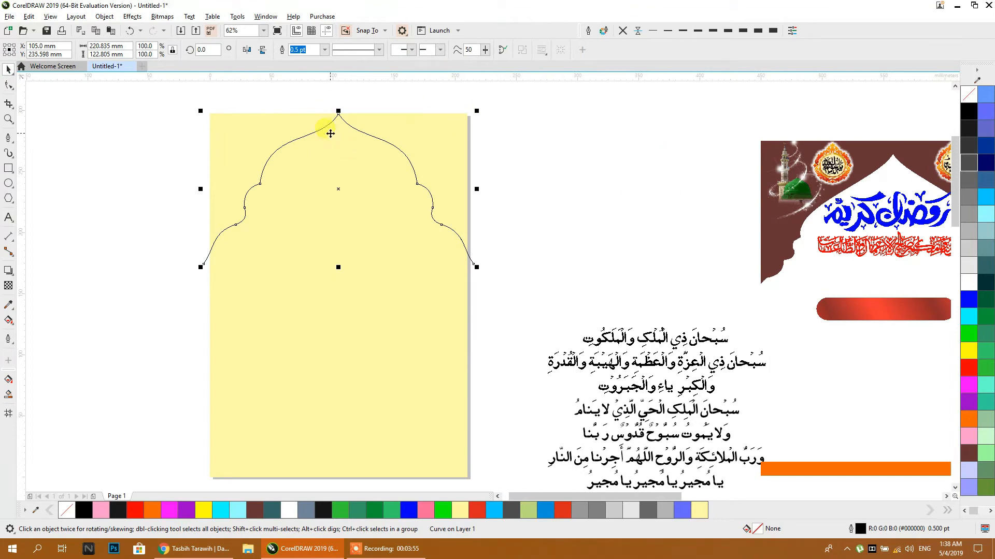
{"action": "left_click_drag", "start_coordinate": [329, 129], "coordinate": [329, 146]}
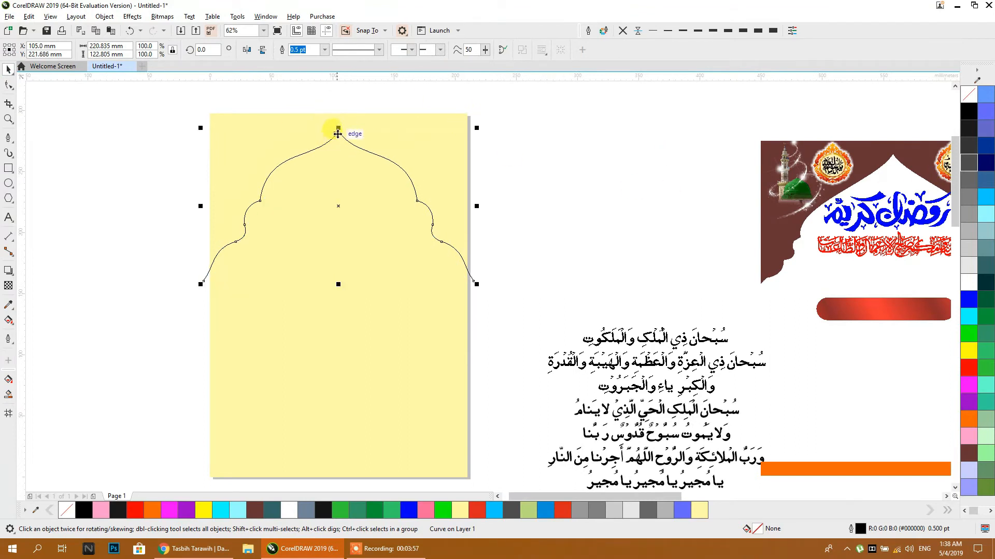
{"action": "scroll", "coordinate": [335, 130], "scroll_direction": "up", "scroll_amount": 2}
{"action": "scroll", "coordinate": [621, 147], "scroll_direction": "down", "scroll_amount": 2}
{"action": "left_click", "coordinate": [660, 170]}
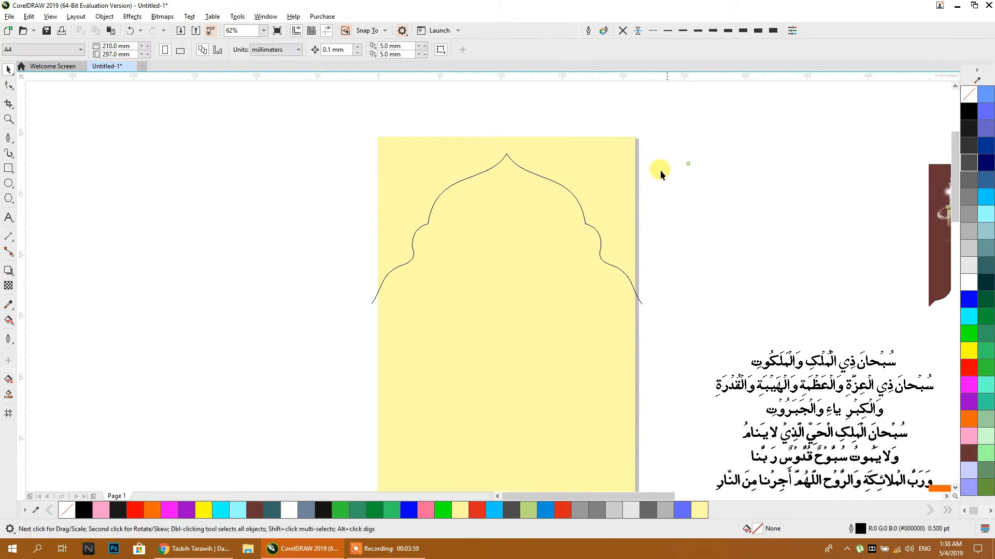
Adjust both handles of the node between the arch's two left lobes and make that node smooth
{"action": "scroll", "coordinate": [428, 235], "scroll_direction": "up", "scroll_amount": 4}
{"action": "left_click", "coordinate": [278, 307]}
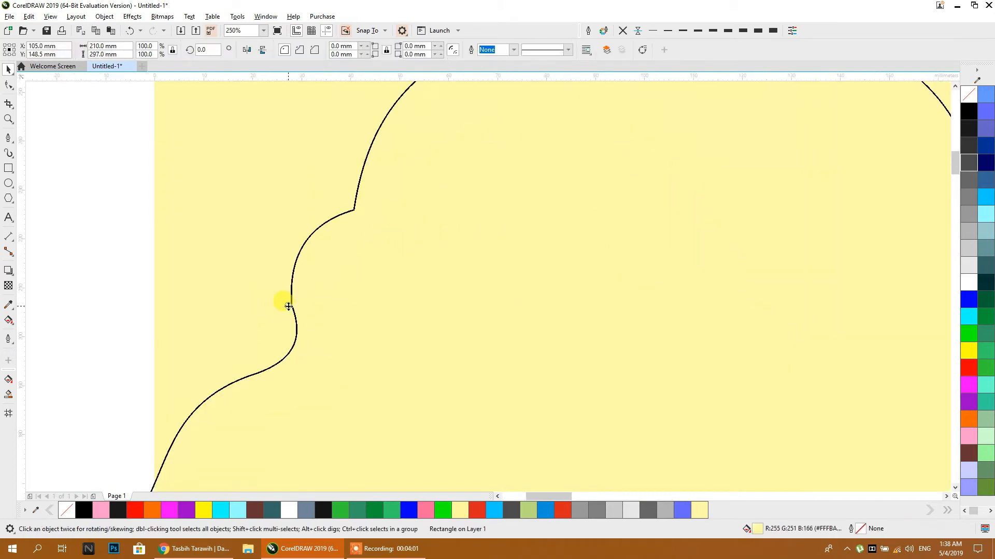
{"action": "left_click", "coordinate": [7, 84]}
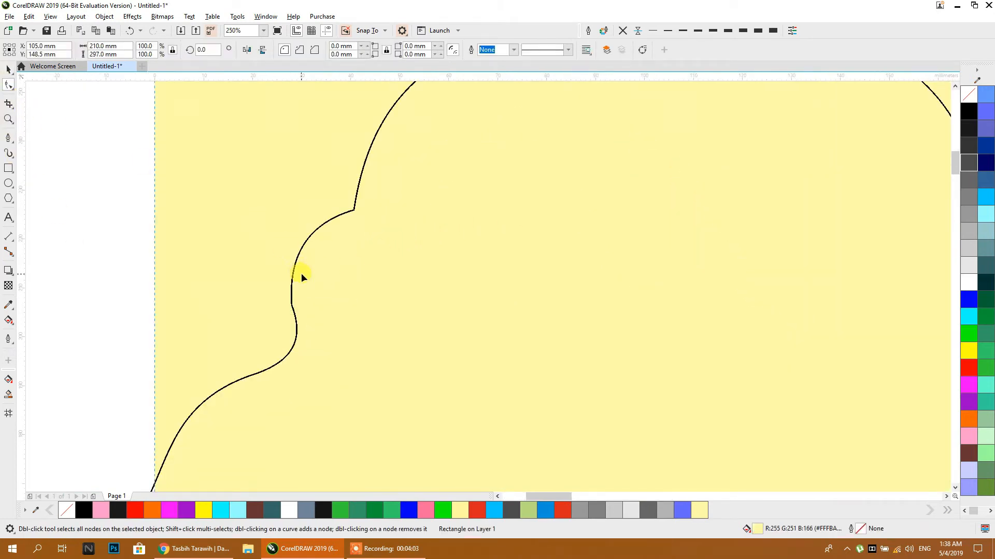
{"action": "left_click_drag", "start_coordinate": [295, 263], "coordinate": [292, 270]}
{"action": "left_click", "coordinate": [293, 271]}
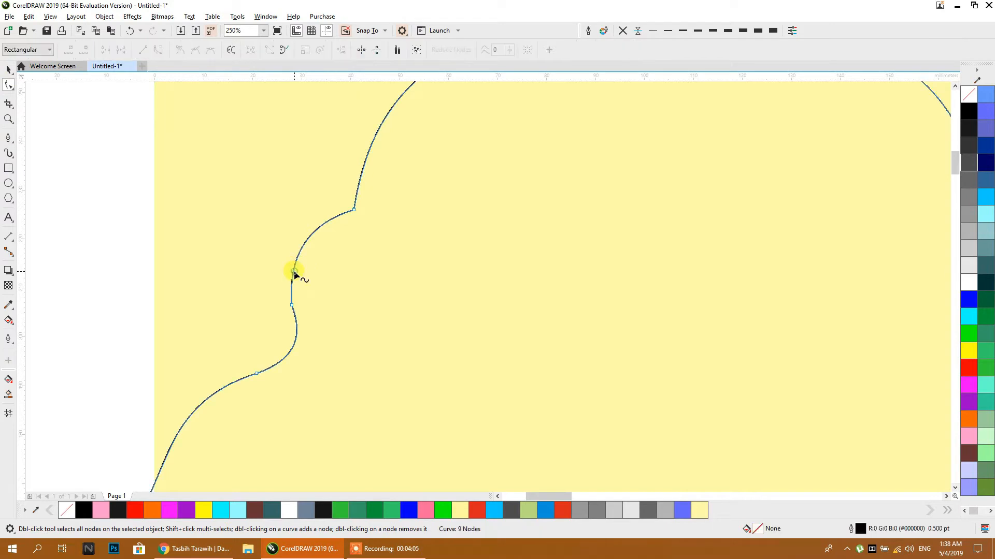
{"action": "left_click", "coordinate": [292, 305]}
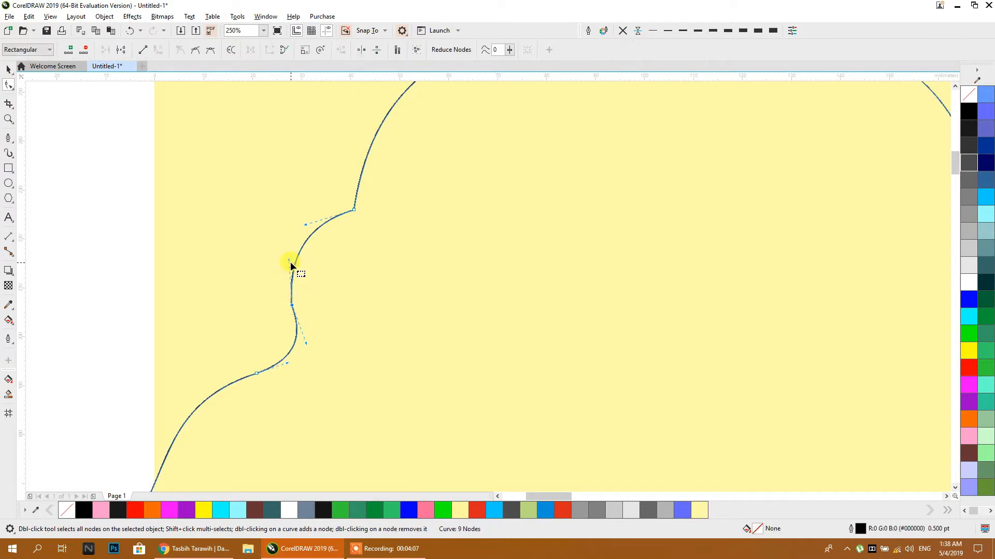
{"action": "left_click_drag", "start_coordinate": [290, 263], "coordinate": [283, 260]}
{"action": "left_click_drag", "start_coordinate": [306, 343], "coordinate": [304, 348]}
{"action": "scroll", "coordinate": [245, 230], "scroll_direction": "down", "scroll_amount": 2}
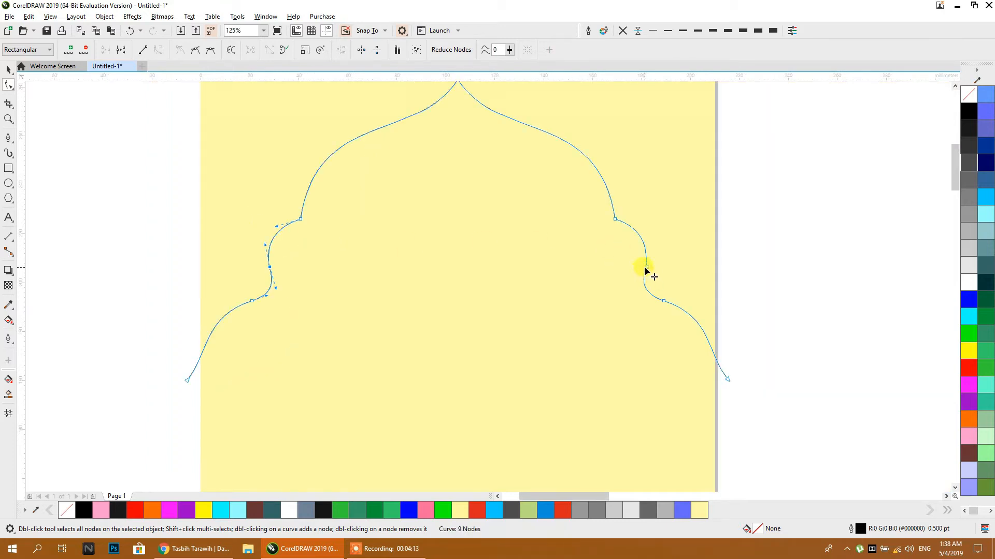
{"action": "left_click", "coordinate": [194, 50]}
Try to smooth all six side nodes of the arch, and undo the change
{"action": "left_click_drag", "start_coordinate": [147, 155], "coordinate": [647, 355]}
{"action": "left_click", "coordinate": [193, 52]}
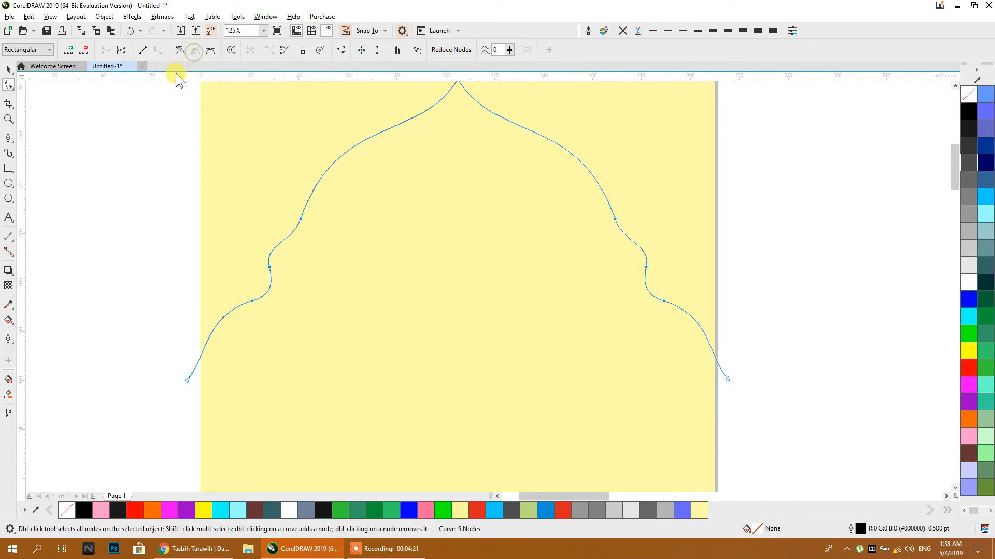
{"action": "key", "text": "ctrl+z"}
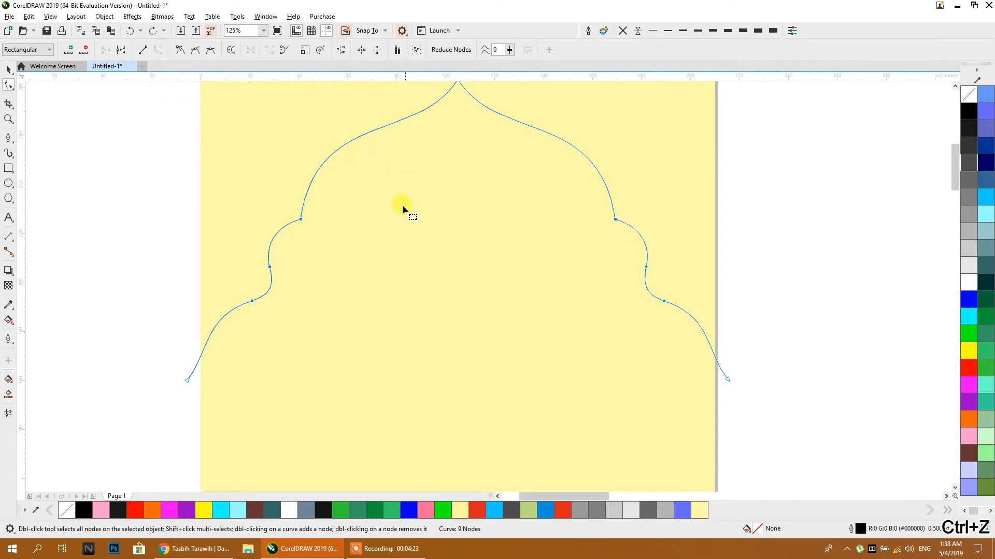
Make only the four lower side nodes of the arch smooth, leaving the two upper shoulder nodes as corners
{"action": "left_click_drag", "start_coordinate": [660, 326], "coordinate": [692, 346]}
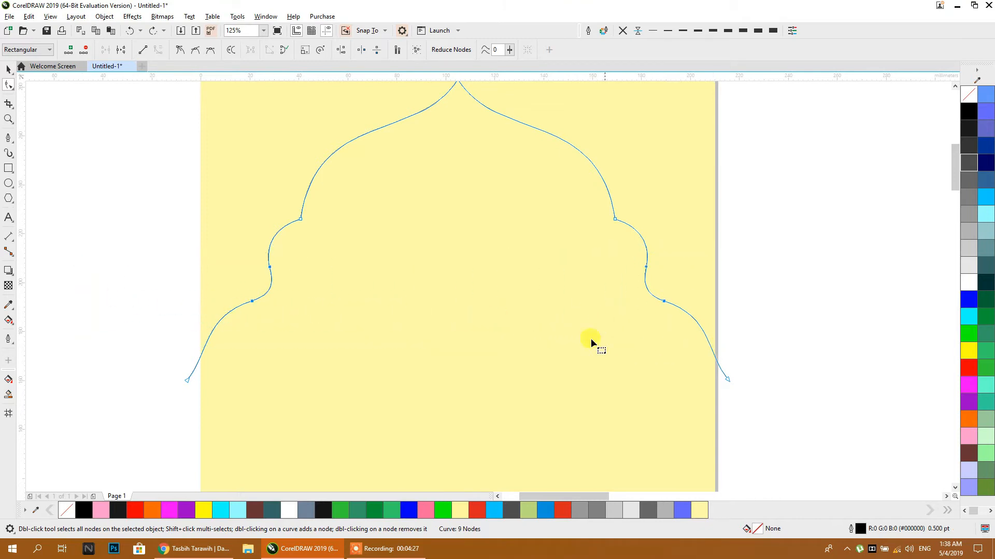
{"action": "left_click", "coordinate": [196, 50]}
{"action": "left_click", "coordinate": [9, 69]}
{"action": "left_click_drag", "start_coordinate": [123, 223], "coordinate": [112, 282]}
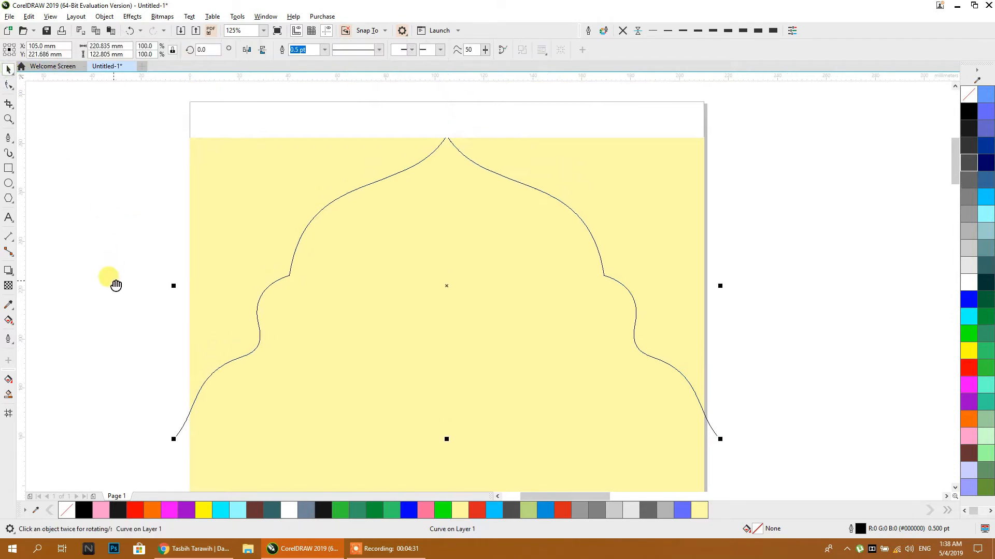
{"action": "left_click", "coordinate": [110, 268]}
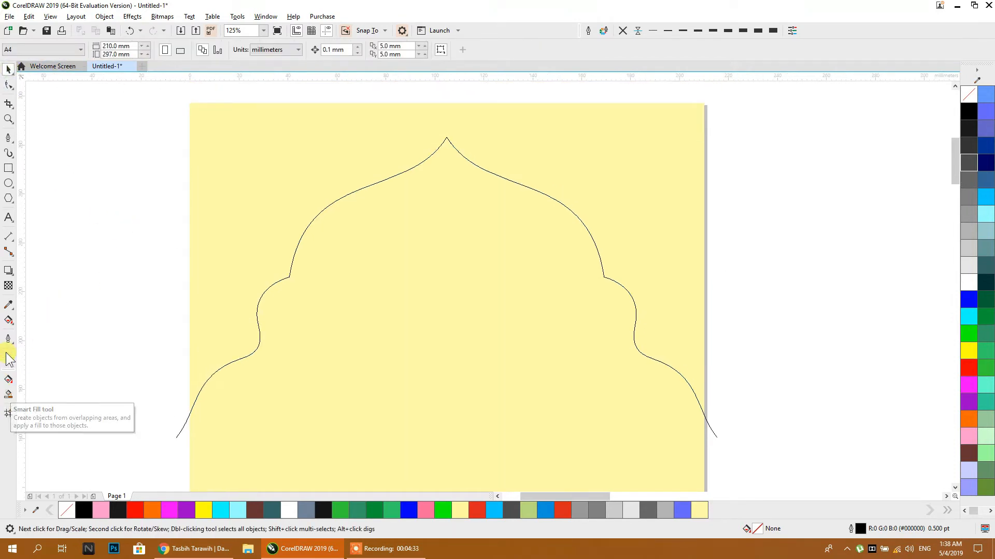
Fill the enclosed page area above the arch with blue-grey C40 M20 Y0 K40 using Smart Fill
{"action": "left_click", "coordinate": [9, 321]}
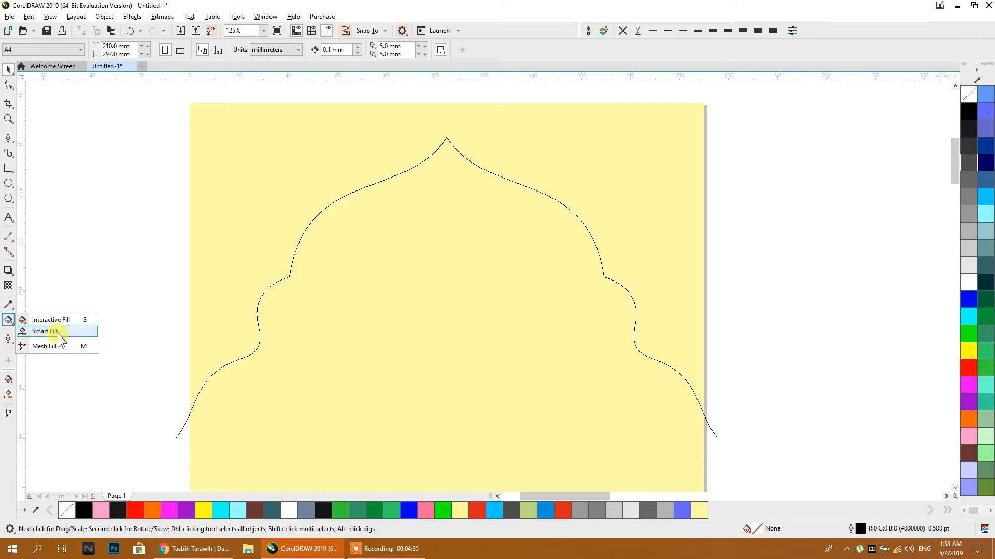
{"action": "left_click", "coordinate": [41, 332]}
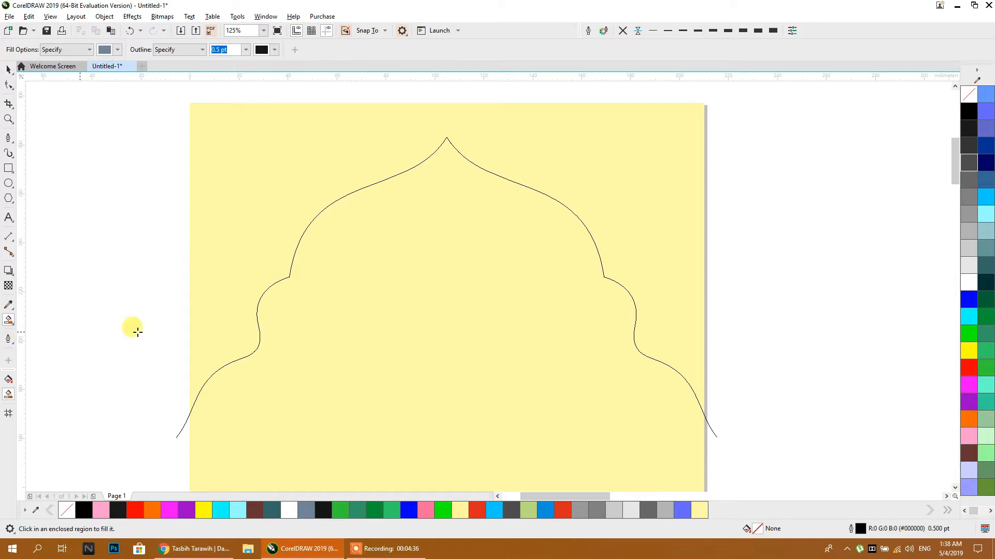
{"action": "left_click", "coordinate": [572, 136]}
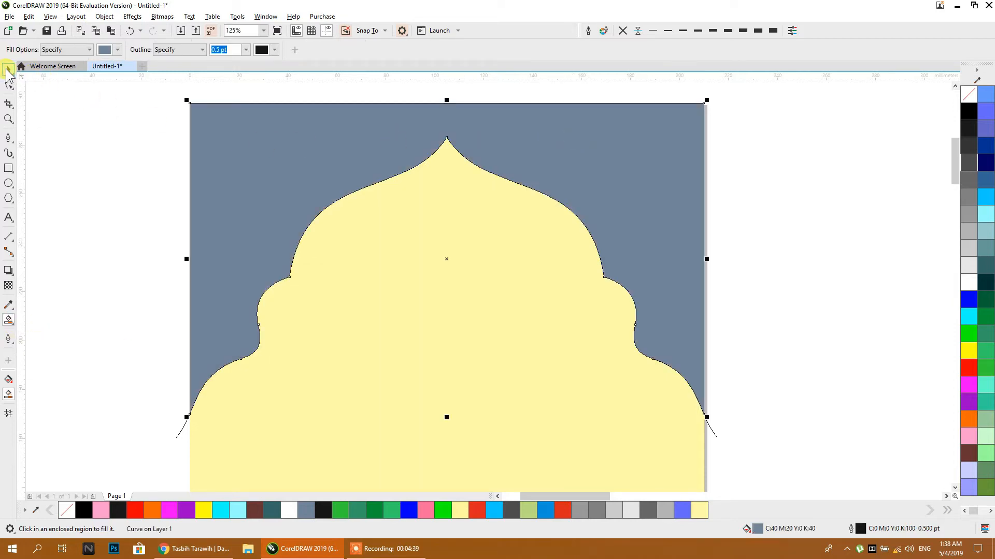
Delete the original arch curve, keeping the blue-grey filled shape
{"action": "left_click", "coordinate": [8, 70]}
{"action": "left_click", "coordinate": [321, 246]}
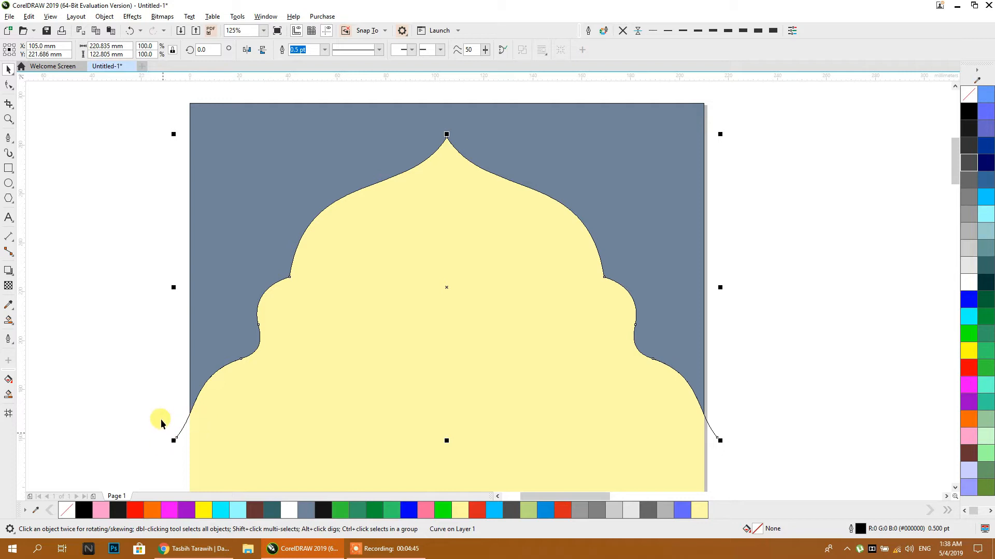
{"action": "left_click", "coordinate": [153, 393]}
Remove the outline from the blue-grey arch frame
{"action": "scroll", "coordinate": [160, 309], "scroll_direction": "down", "scroll_amount": 2}
{"action": "left_click", "coordinate": [386, 244]}
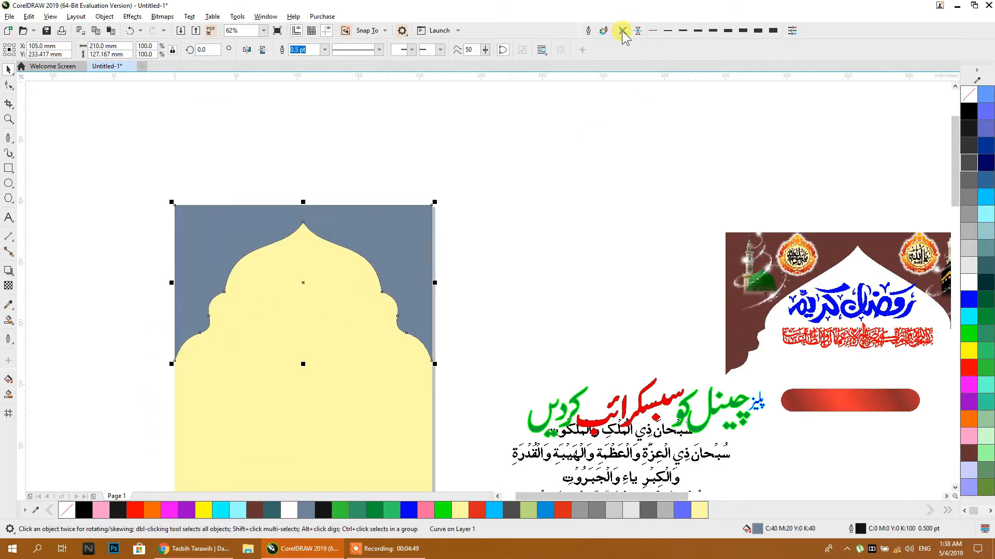
{"action": "left_click", "coordinate": [578, 187]}
{"action": "left_click_drag", "start_coordinate": [323, 274], "coordinate": [340, 204]}
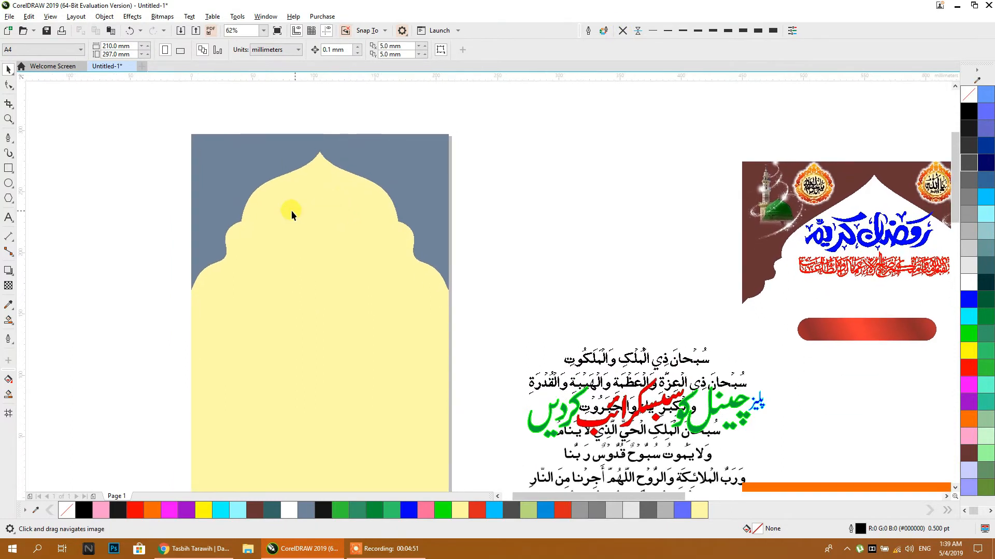
Fill the blue-grey arch frame with dark brown to match the sample design
{"action": "left_click", "coordinate": [259, 176]}
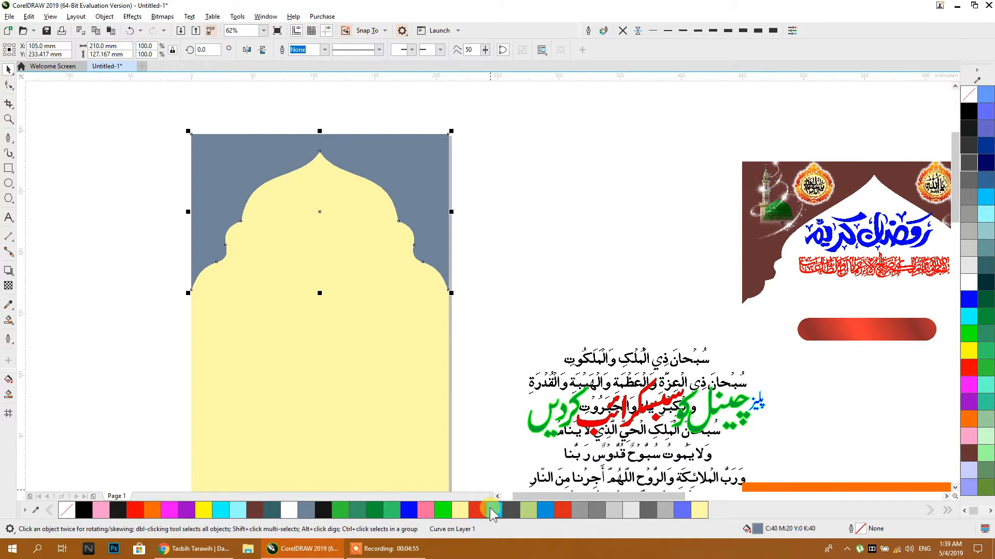
{"action": "left_click", "coordinate": [966, 455]}
{"action": "left_click", "coordinate": [556, 241]}
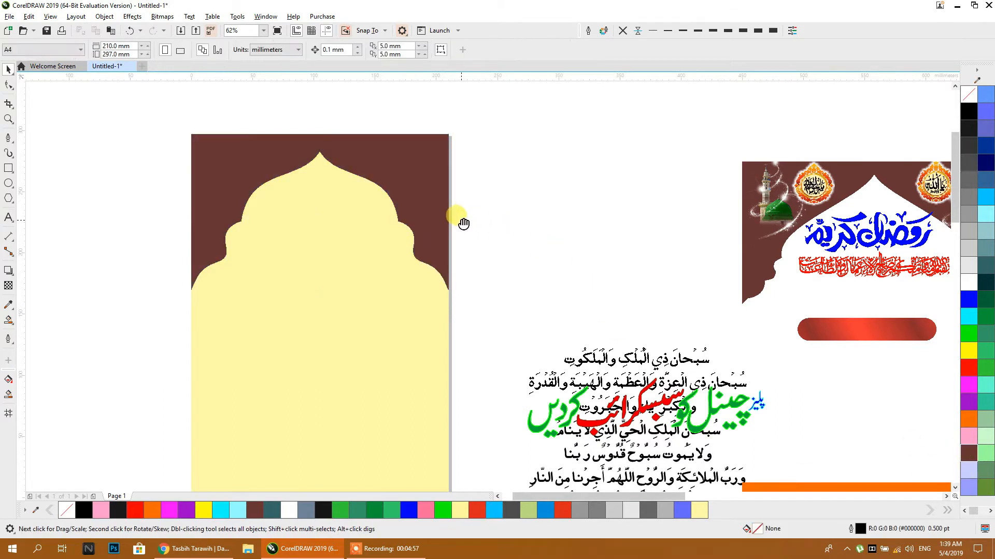
{"action": "left_click_drag", "start_coordinate": [455, 216], "coordinate": [418, 208]}
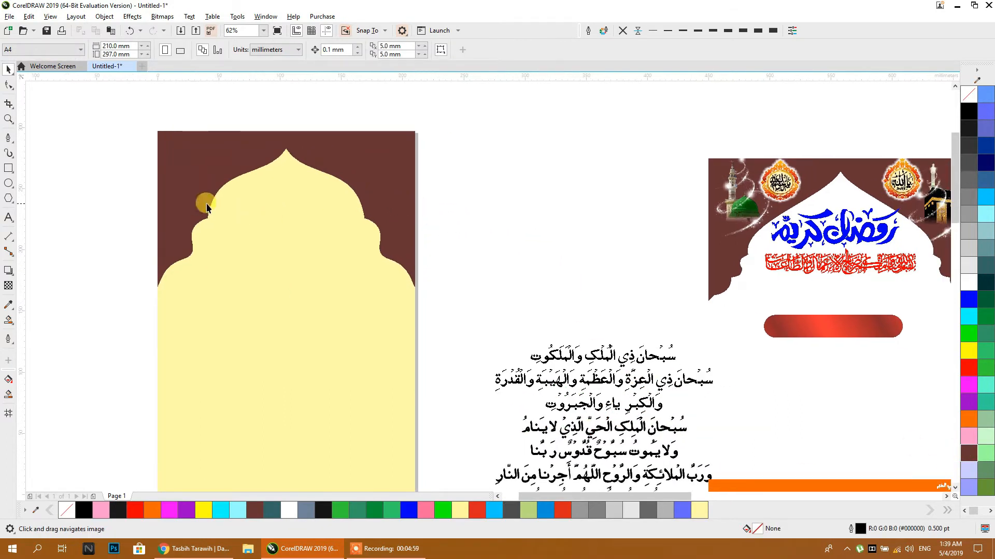
Move the blue Ramadan Kareem calligraphy from the sample into the arch, try converting it to curves, and undo that conversion
{"action": "left_click_drag", "start_coordinate": [822, 238], "coordinate": [289, 215]}
{"action": "key", "text": "ctrl+q"}
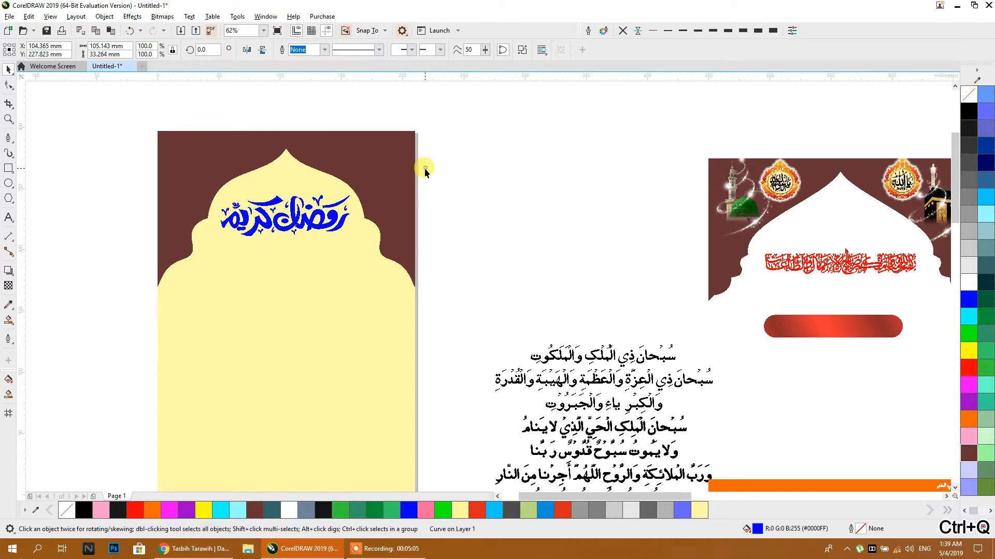
{"action": "left_click", "coordinate": [425, 168]}
{"action": "scroll", "coordinate": [275, 205], "scroll_direction": "up", "scroll_amount": 1}
{"action": "left_click", "coordinate": [257, 226]}
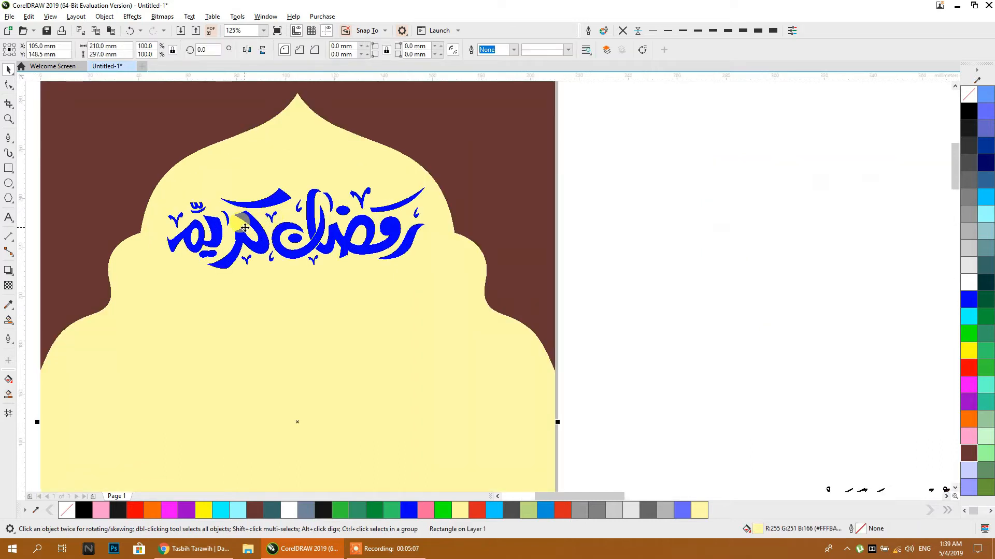
{"action": "left_click", "coordinate": [257, 223]}
{"action": "key", "text": "ctrl+z"}
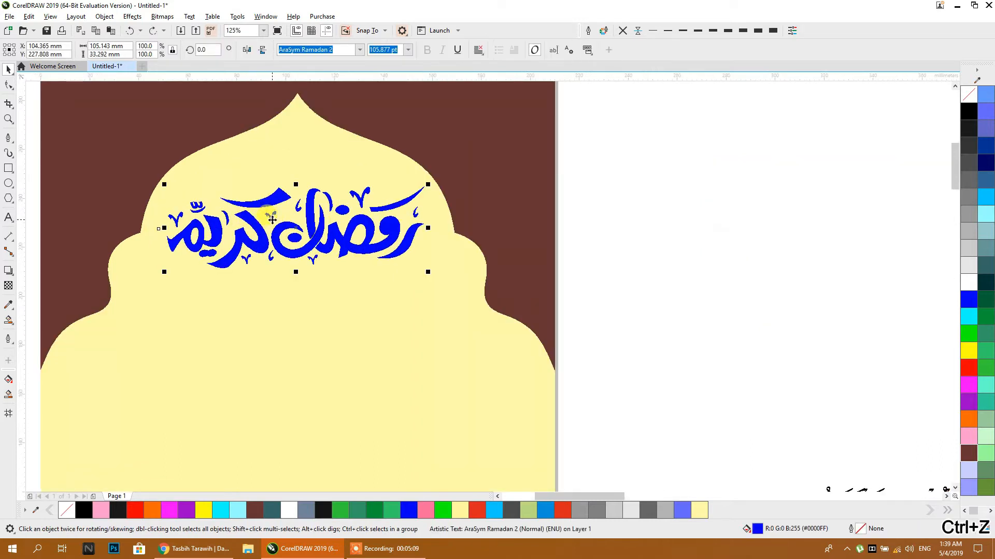
Check the font of the blue calligraphy and display all glyphs of the AraSym Ramadan 2 font
{"action": "left_click", "coordinate": [359, 51]}
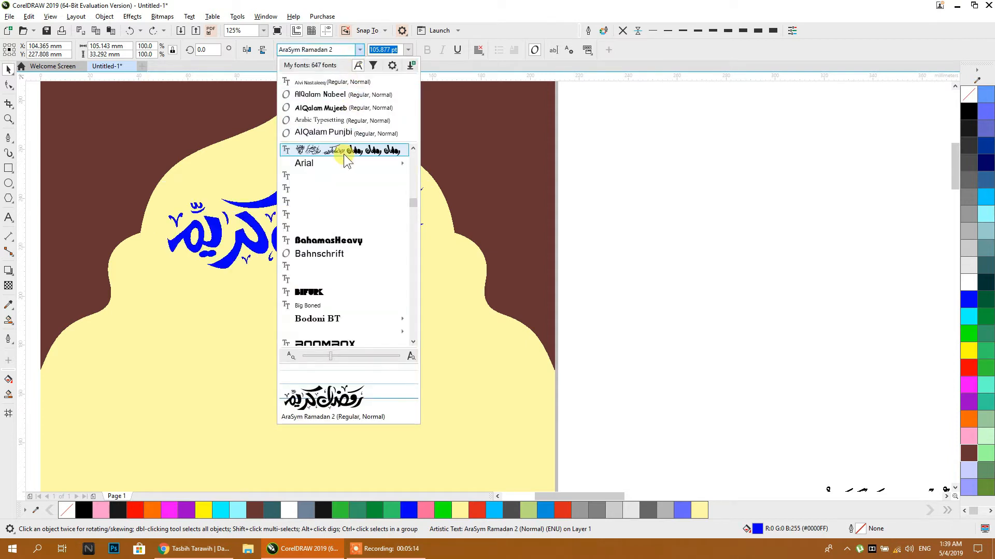
{"action": "left_click", "coordinate": [632, 178]}
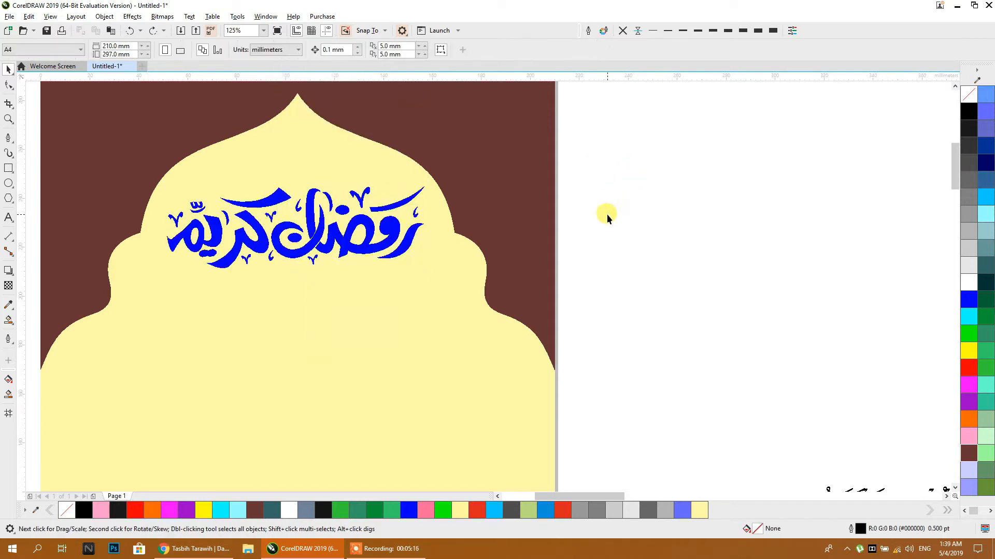
{"action": "key", "text": "ctrl+F11"}
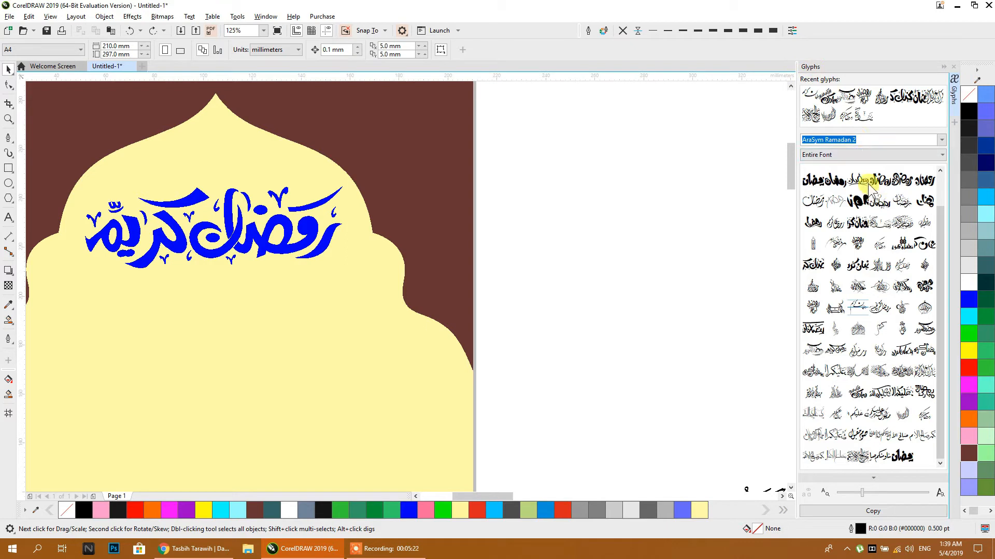
{"action": "left_click", "coordinate": [938, 140]}
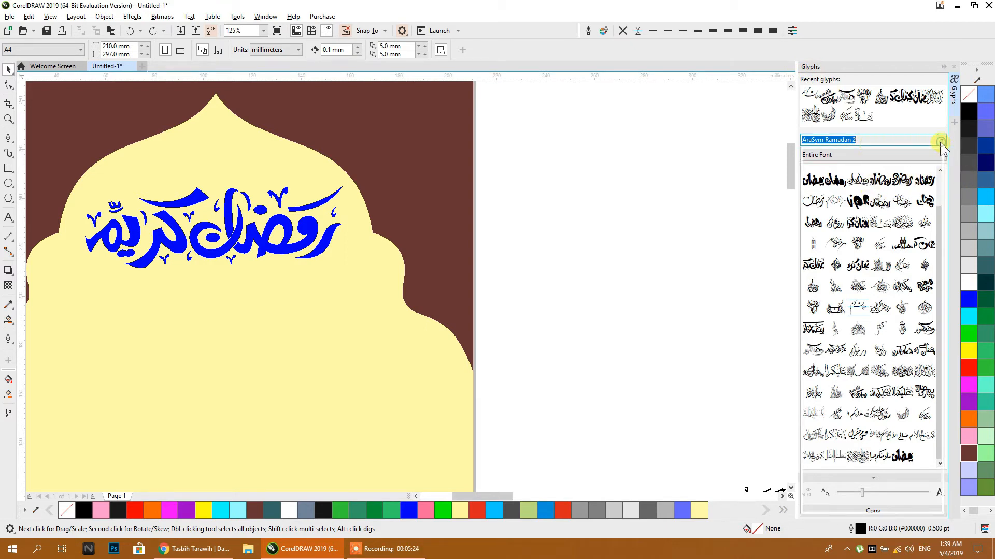
{"action": "left_click", "coordinate": [848, 191]}
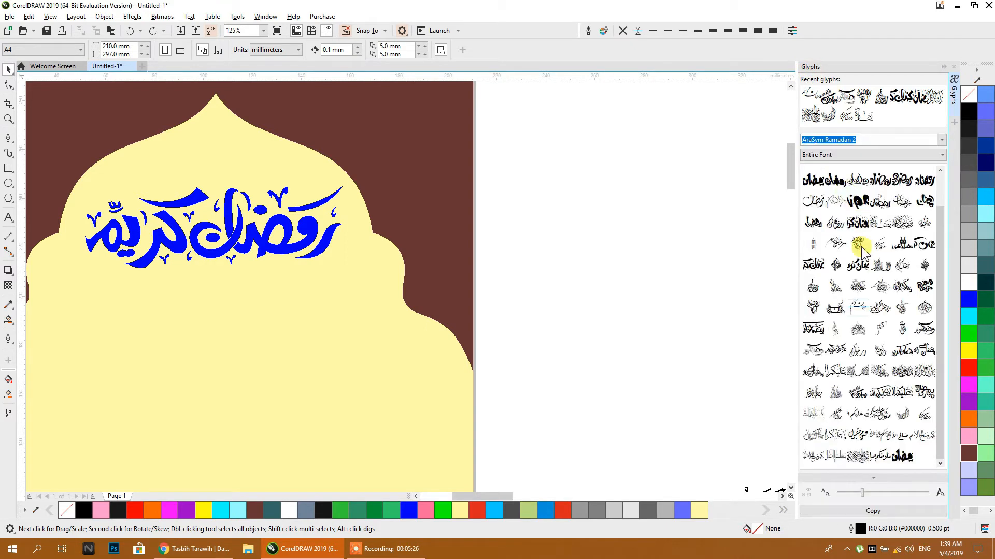
Insert a bold Ramadan glyph about 68 × 36 mm and a dome-shaped Ramadan Kareem glyph, enlarging the latter and moving it over the blue calligraphy
{"action": "double_click", "coordinate": [877, 178]}
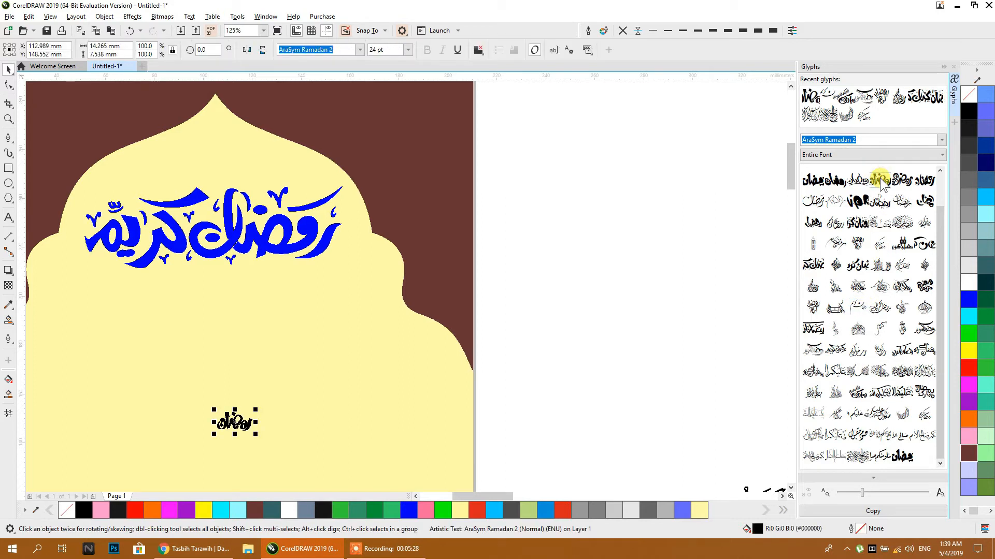
{"action": "left_click_drag", "start_coordinate": [257, 410], "coordinate": [387, 340]}
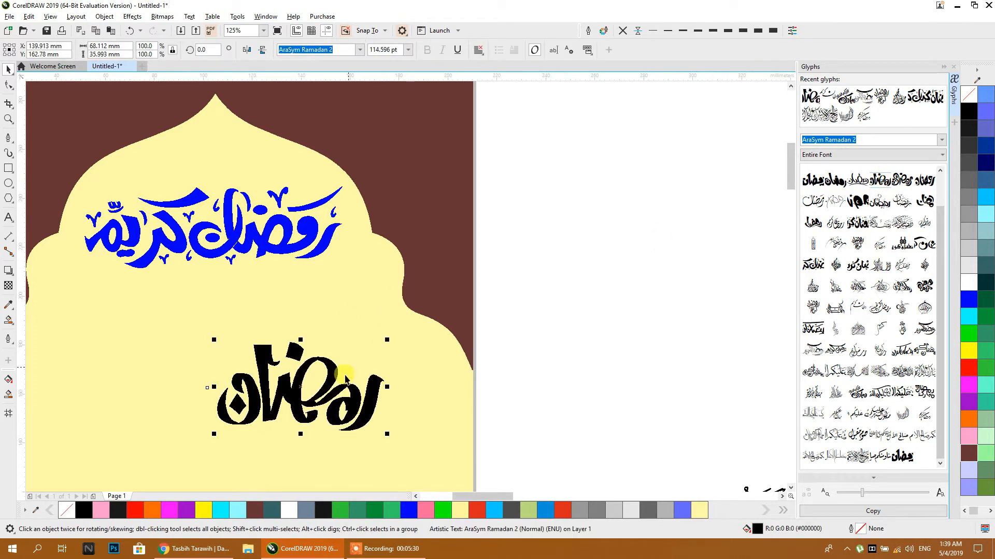
{"action": "double_click", "coordinate": [862, 333]}
{"action": "left_click_drag", "start_coordinate": [371, 352], "coordinate": [437, 277]}
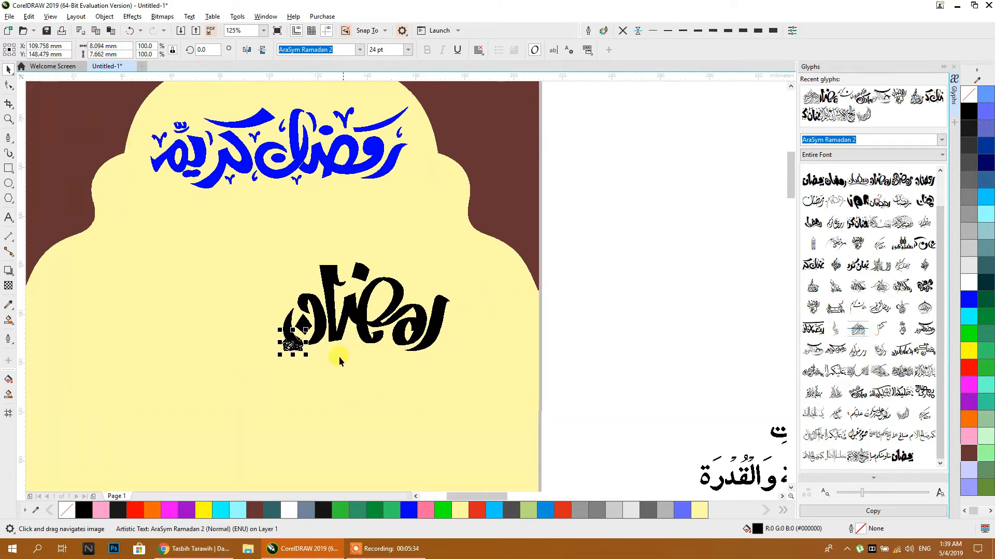
{"action": "left_click_drag", "start_coordinate": [170, 395], "coordinate": [207, 419]}
{"action": "left_click_drag", "start_coordinate": [252, 384], "coordinate": [250, 192]}
Delete the bold black Ramadan word and the blue Ramadan Kareem calligraphy from the page
{"action": "left_click", "coordinate": [350, 305]}
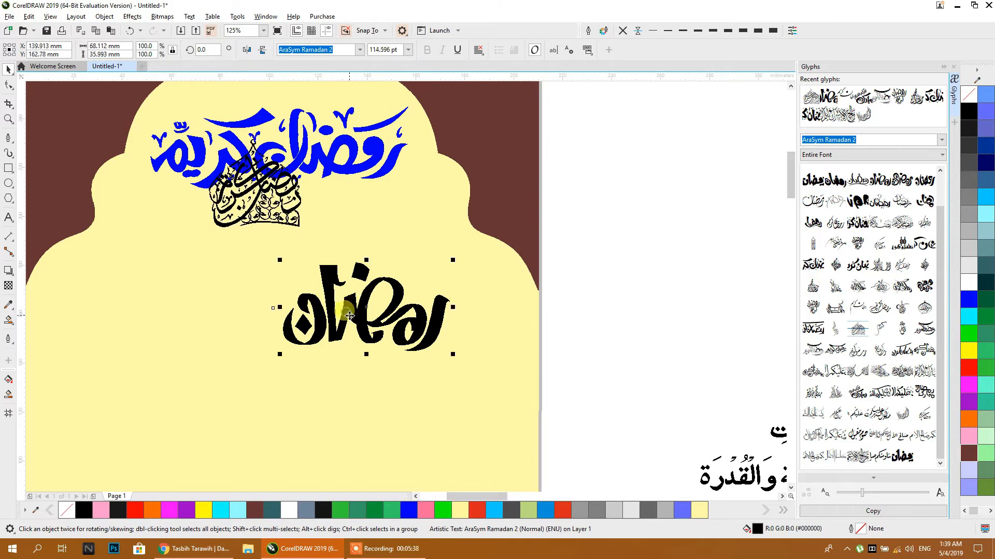
{"action": "key", "text": "Delete"}
{"action": "left_click", "coordinate": [350, 162]}
{"action": "key", "text": "Delete"}
Enlarge the dome-shaped Ramadan Kareem calligraphy to about 101 × 96 mm and position it inside the arch
{"action": "left_click_drag", "start_coordinate": [341, 204], "coordinate": [344, 312]}
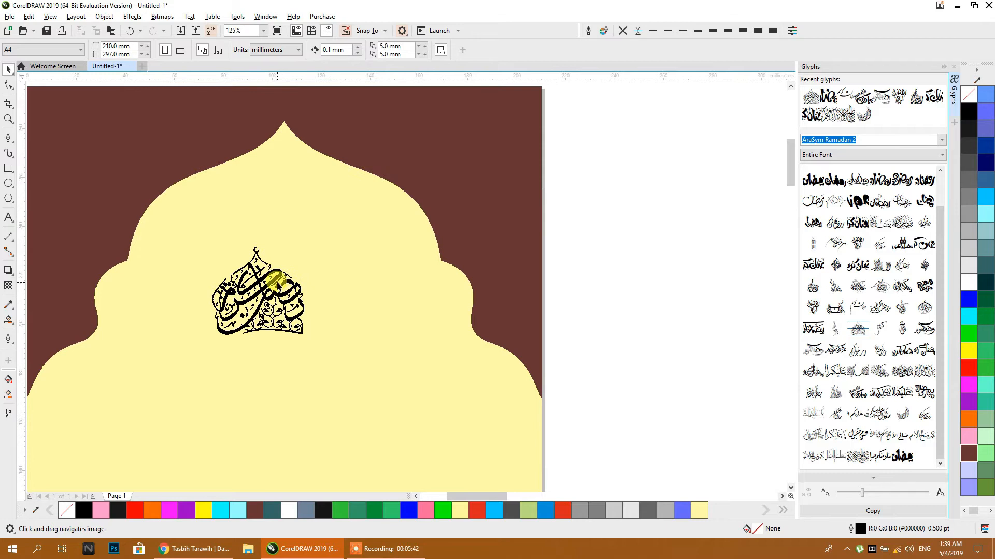
{"action": "left_click_drag", "start_coordinate": [278, 286], "coordinate": [300, 196]}
{"action": "left_click_drag", "start_coordinate": [330, 259], "coordinate": [435, 334]}
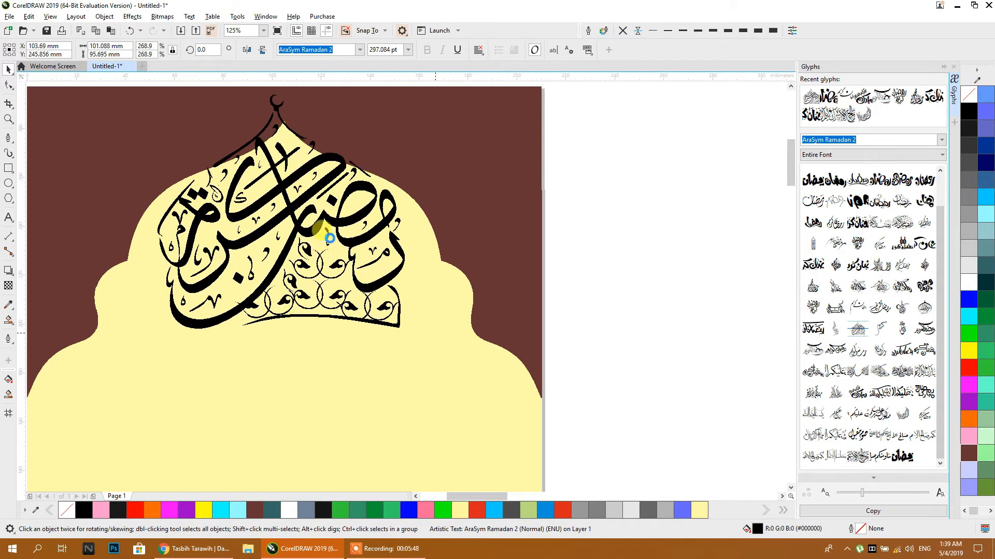
{"action": "left_click_drag", "start_coordinate": [336, 228], "coordinate": [345, 277]}
{"action": "scroll", "coordinate": [396, 217], "scroll_direction": "down", "scroll_amount": 1}
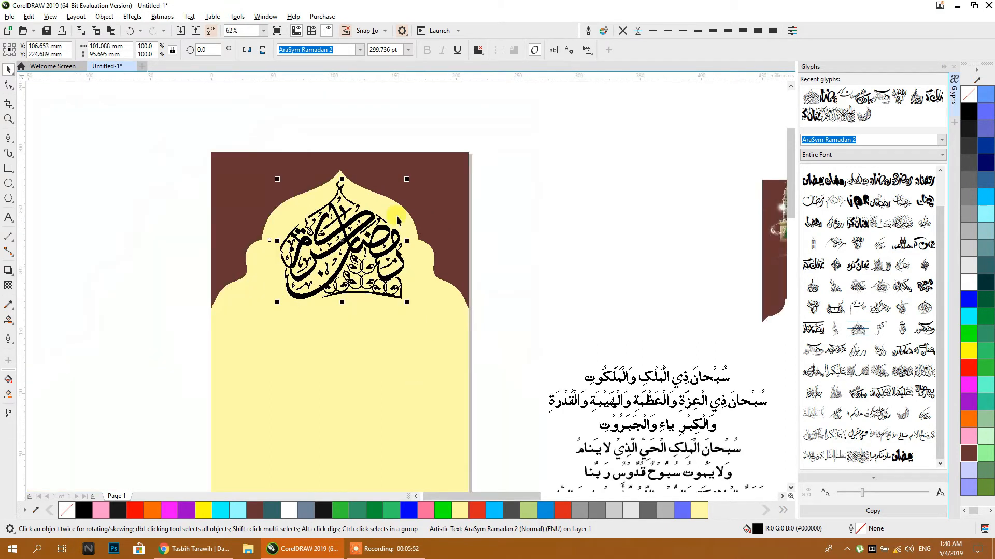
Place a copy of the sample's red calligraphy line on the page, centred beneath the dome-shaped calligraphy
{"action": "left_click", "coordinate": [539, 255]}
{"action": "left_click_drag", "start_coordinate": [541, 266], "coordinate": [435, 214]}
{"action": "left_click_drag", "start_coordinate": [729, 232], "coordinate": [187, 262]}
Delete the dome-shaped Ramadan Kareem calligraphy from the arch
{"action": "left_click", "coordinate": [237, 204]}
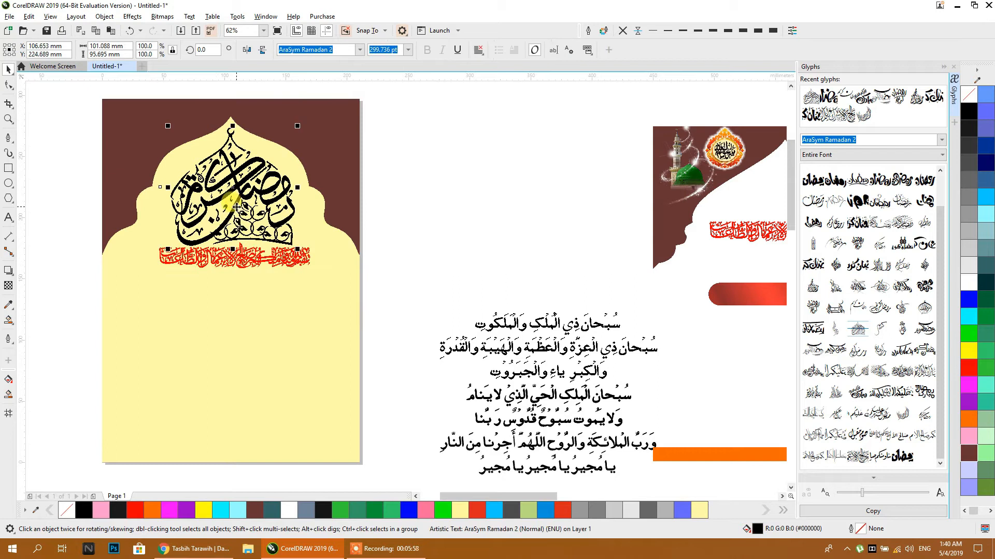
{"action": "key", "text": "Delete"}
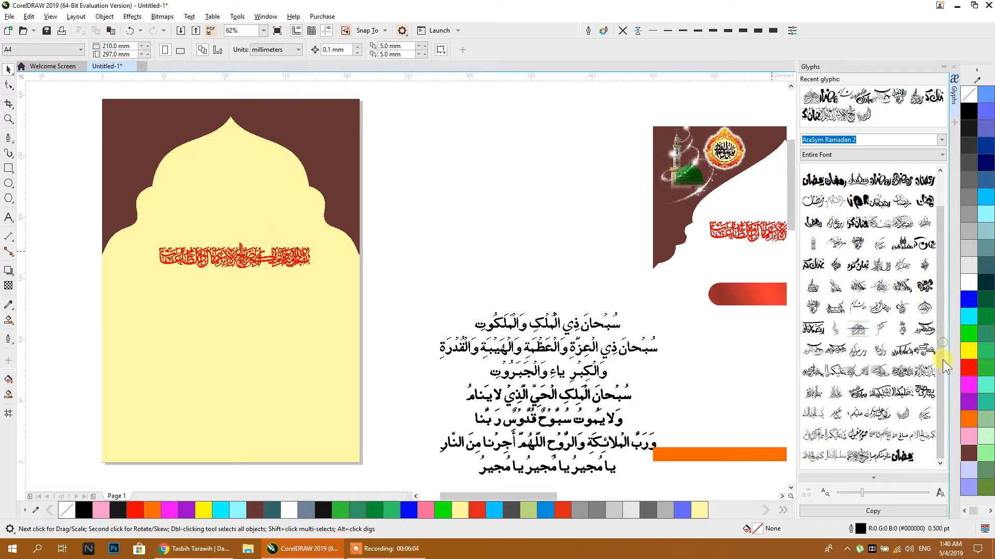
Insert the brush-style Ramadan glyph into the arch at about 92 × 42 mm and centre it horizontally on the brown frame
{"action": "left_click", "coordinate": [900, 492]}
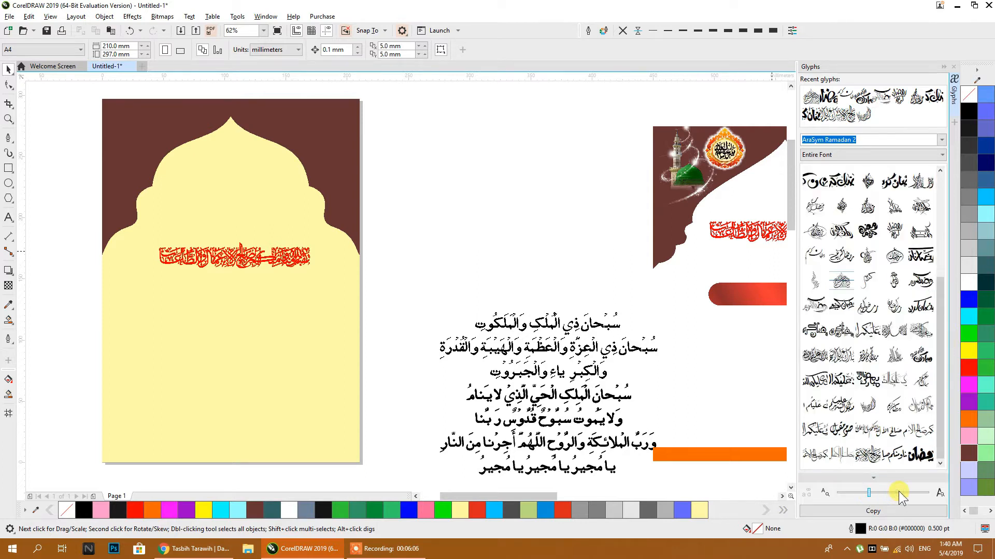
{"action": "left_click", "coordinate": [900, 492]}
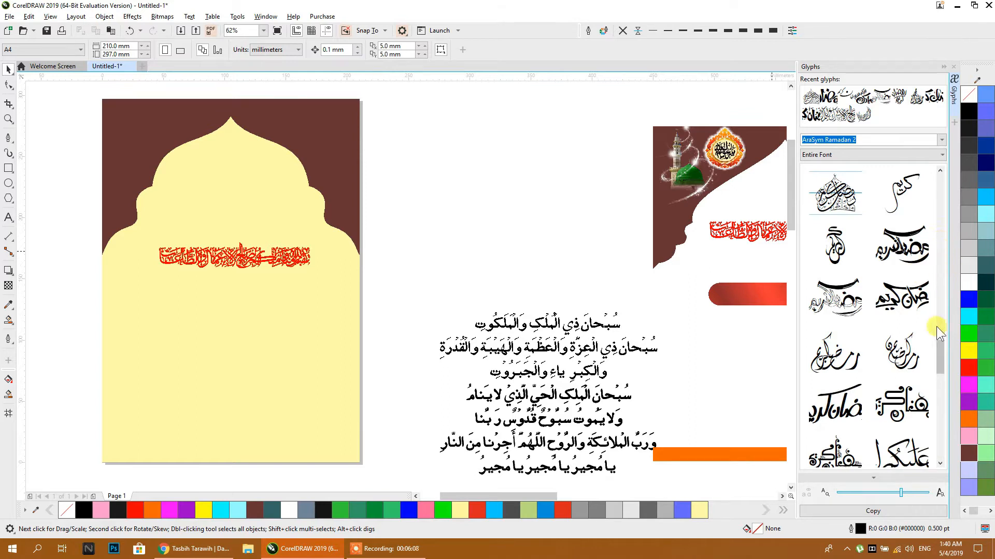
{"action": "left_click_drag", "start_coordinate": [938, 361], "coordinate": [936, 219]}
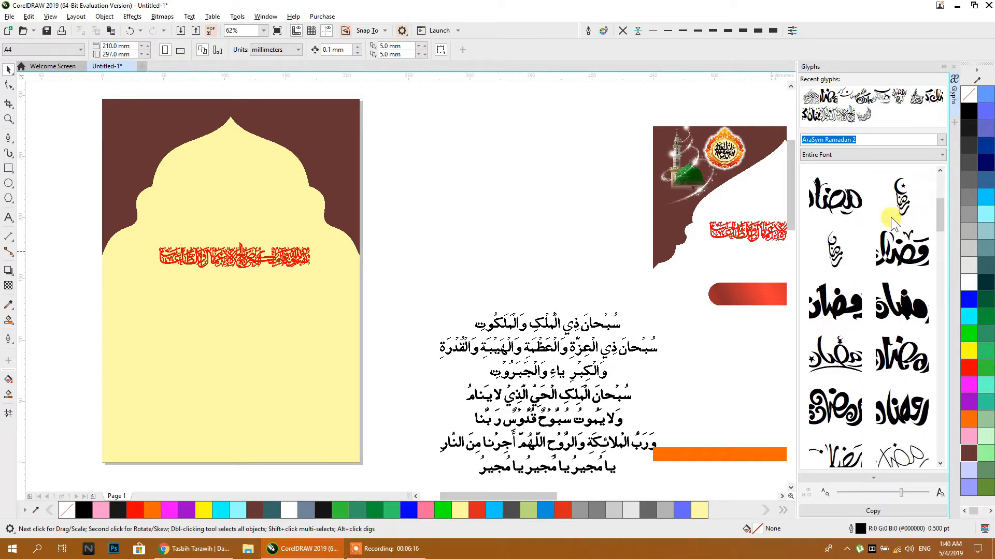
{"action": "left_click_drag", "start_coordinate": [836, 200], "coordinate": [275, 220]}
{"action": "left_click_drag", "start_coordinate": [227, 196], "coordinate": [243, 201]}
{"action": "left_click", "coordinate": [273, 126], "text": "shift"}
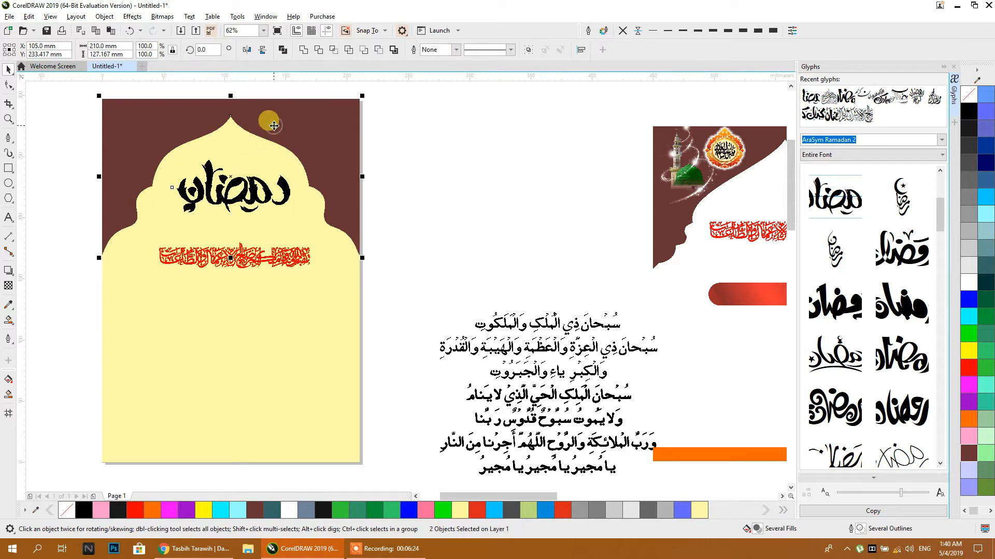
{"action": "left_click", "coordinate": [378, 135]}
Fill the brush-style Ramadan word with red #D82717
{"action": "scroll", "coordinate": [228, 170], "scroll_direction": "up", "scroll_amount": 2}
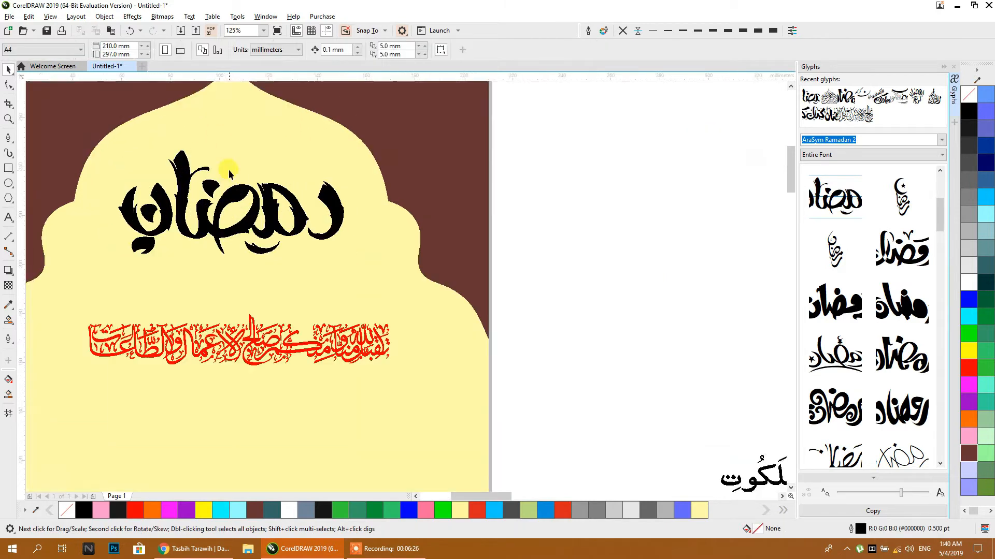
{"action": "left_click", "coordinate": [261, 210]}
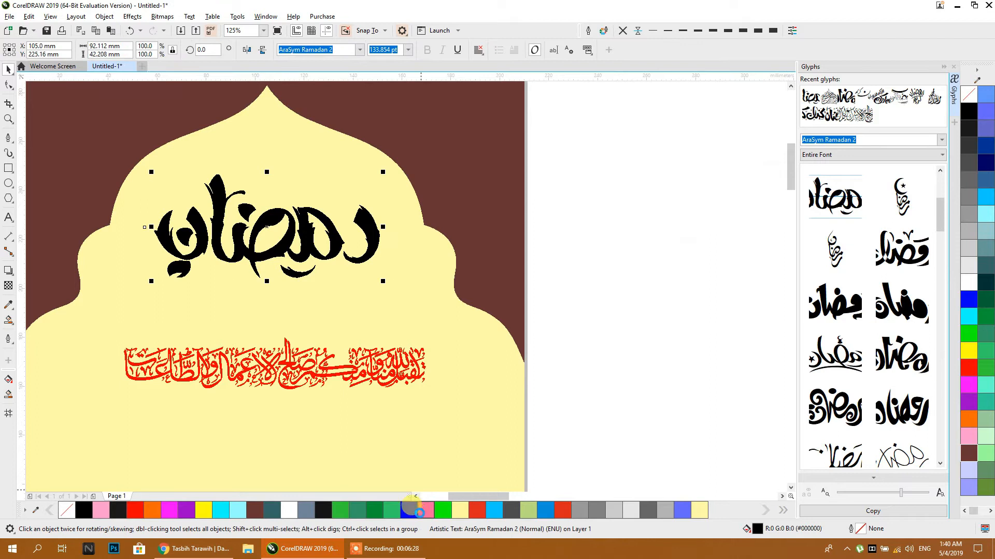
{"action": "left_click", "coordinate": [426, 510]}
{"action": "left_click", "coordinate": [562, 511]}
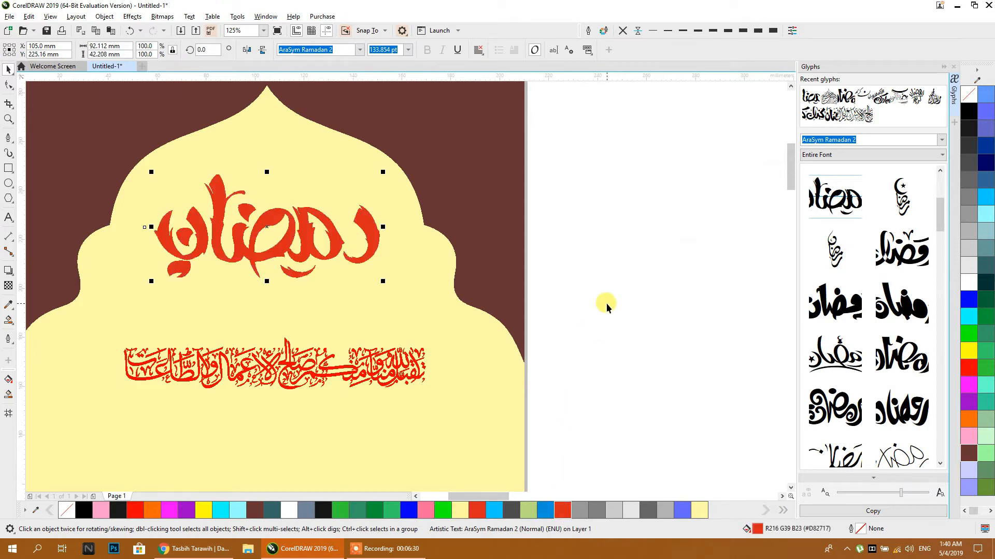
{"action": "left_click", "coordinate": [606, 303]}
Apply a diagonal linear fountain fill across the Ramadan word from its lower left to upper right, with red as the end colour
{"action": "left_click", "coordinate": [288, 246]}
{"action": "scroll", "coordinate": [332, 267], "scroll_direction": "down", "scroll_amount": 3}
{"action": "scroll", "coordinate": [331, 267], "scroll_direction": "up", "scroll_amount": 3}
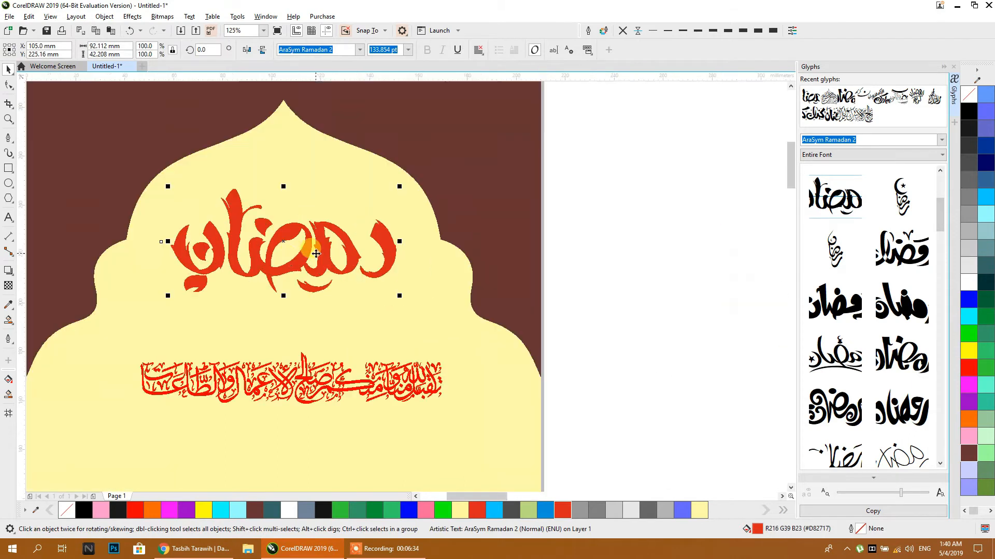
{"action": "left_click", "coordinate": [9, 327]}
{"action": "left_click", "coordinate": [44, 326]}
{"action": "left_click_drag", "start_coordinate": [215, 277], "coordinate": [351, 192]}
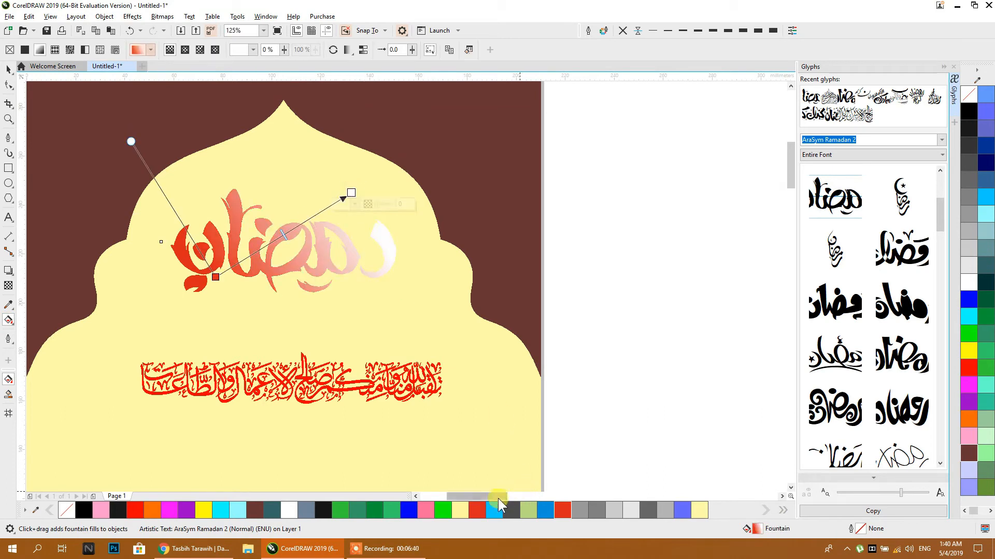
{"action": "left_click", "coordinate": [481, 509]}
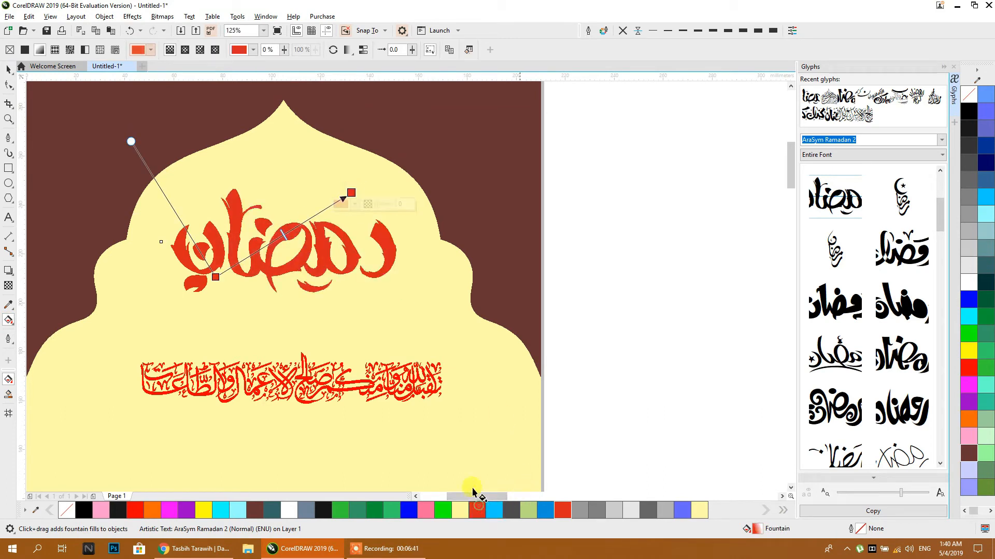
Add a middle colour stop to the Ramadan word's gradient at 48% and make it bright red
{"action": "double_click", "coordinate": [293, 231]}
{"action": "left_click_drag", "start_coordinate": [292, 230], "coordinate": [280, 237]}
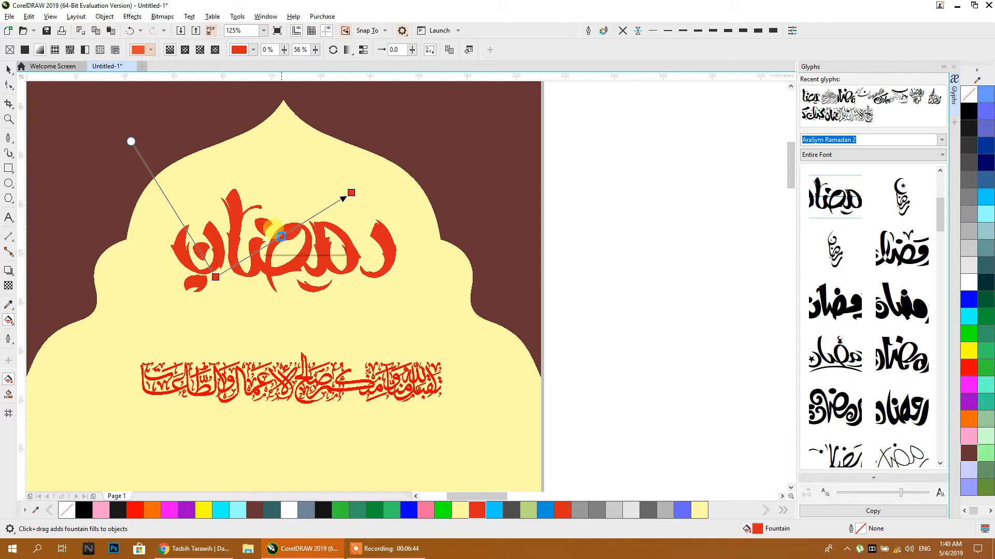
{"action": "left_click", "coordinate": [971, 367]}
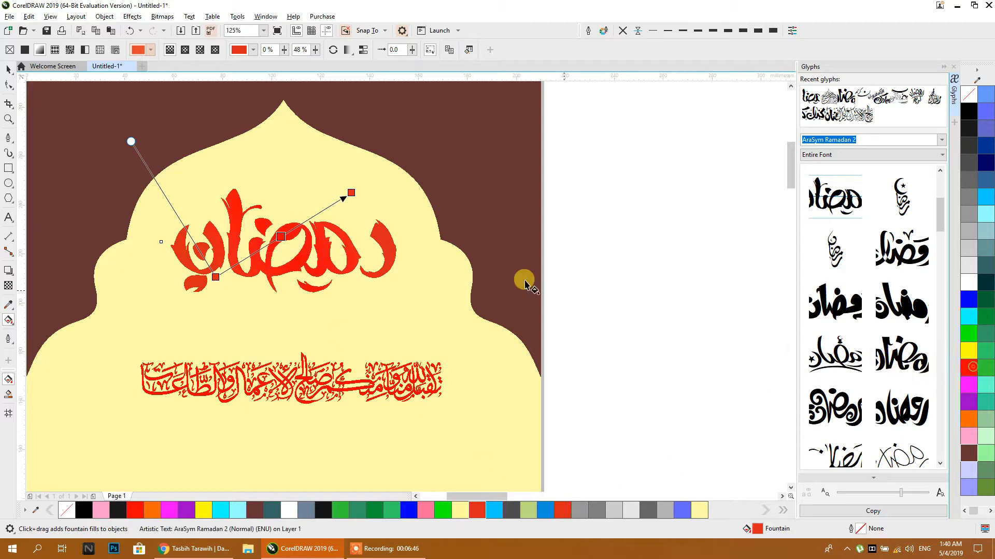
Recolour the gradient's end stop red and tint it with Dark Brown
{"action": "left_click", "coordinate": [351, 192]}
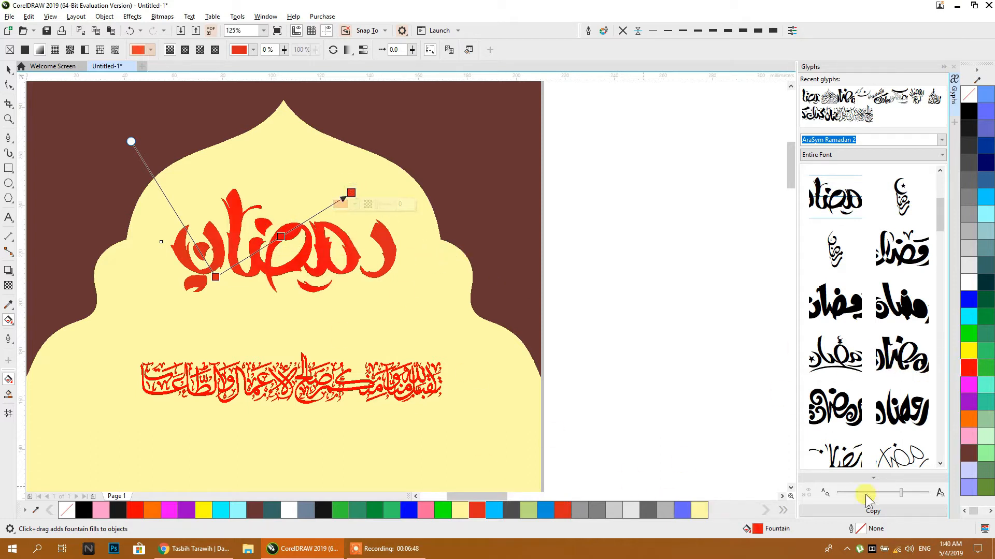
{"action": "left_click", "coordinate": [561, 510]}
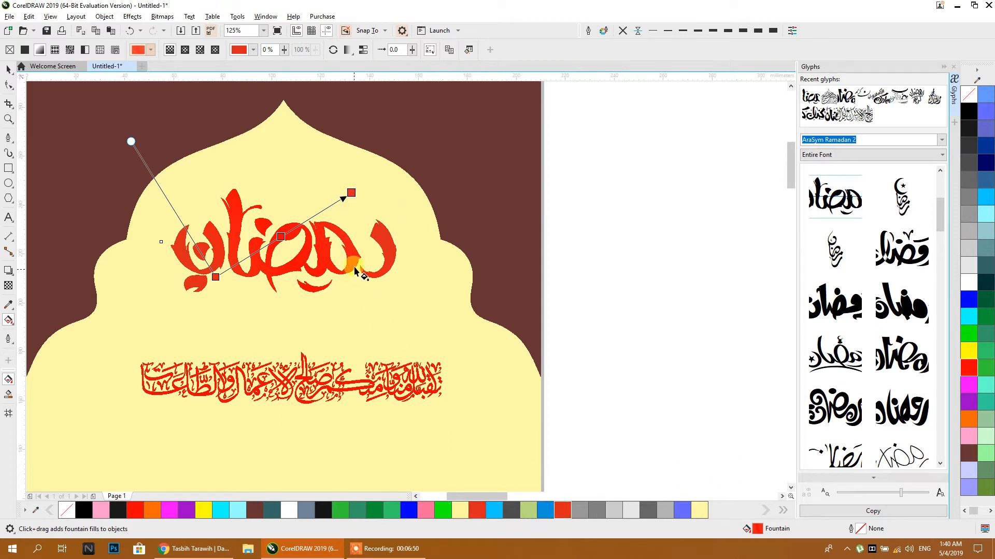
{"action": "left_click", "coordinate": [970, 453], "text": "ctrl"}
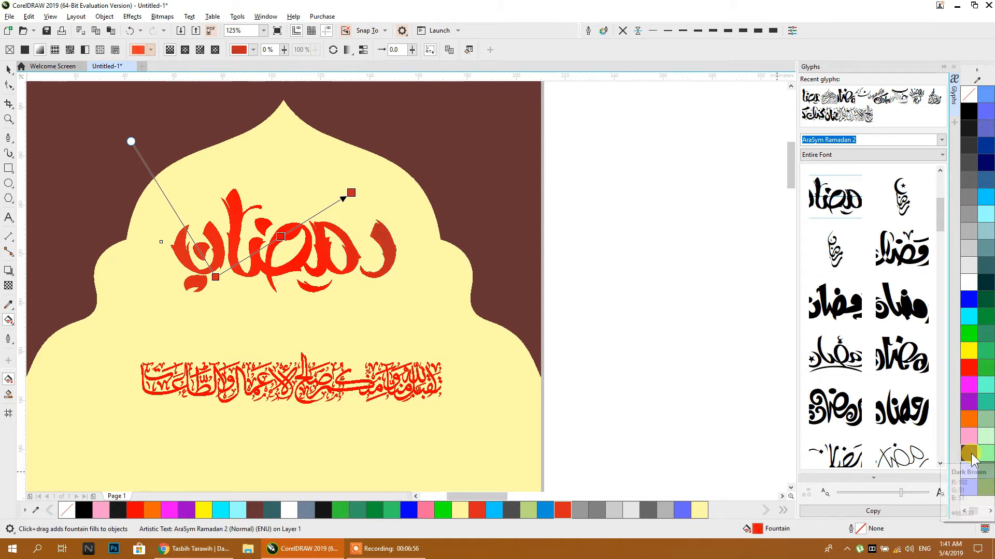
Tint the start stop of the Ramadan word's gradient with Dark Brown, and repeat and mirror the fill along a shorter diagonal
{"action": "left_click", "coordinate": [215, 278]}
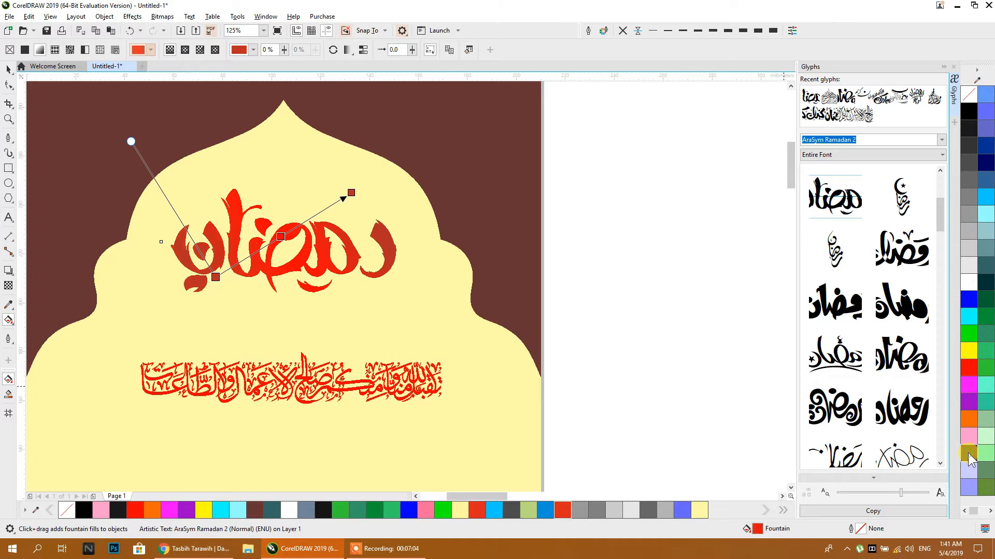
{"action": "left_click", "coordinate": [345, 49]}
{"action": "left_click", "coordinate": [353, 86]}
{"action": "left_click_drag", "start_coordinate": [305, 192], "coordinate": [240, 242]}
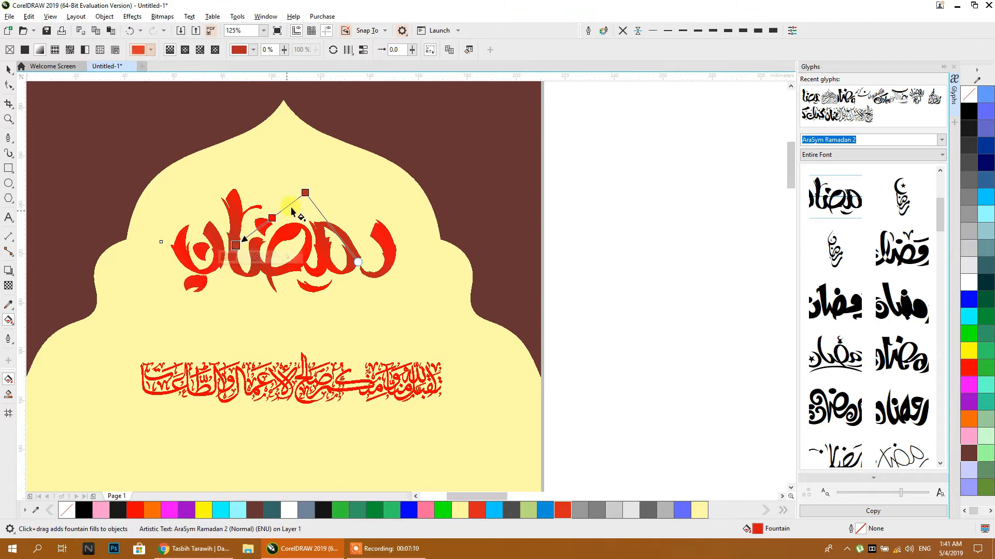
Move the Ramadan word up within the arch and enlarge it to about 111 × 51 mm
{"action": "left_click", "coordinate": [8, 69]}
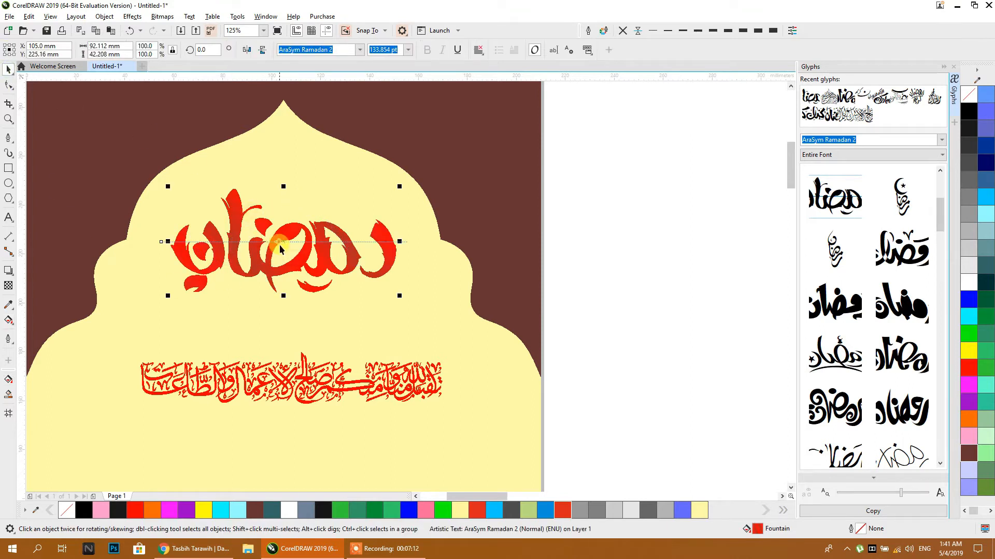
{"action": "left_click_drag", "start_coordinate": [284, 240], "coordinate": [285, 205]}
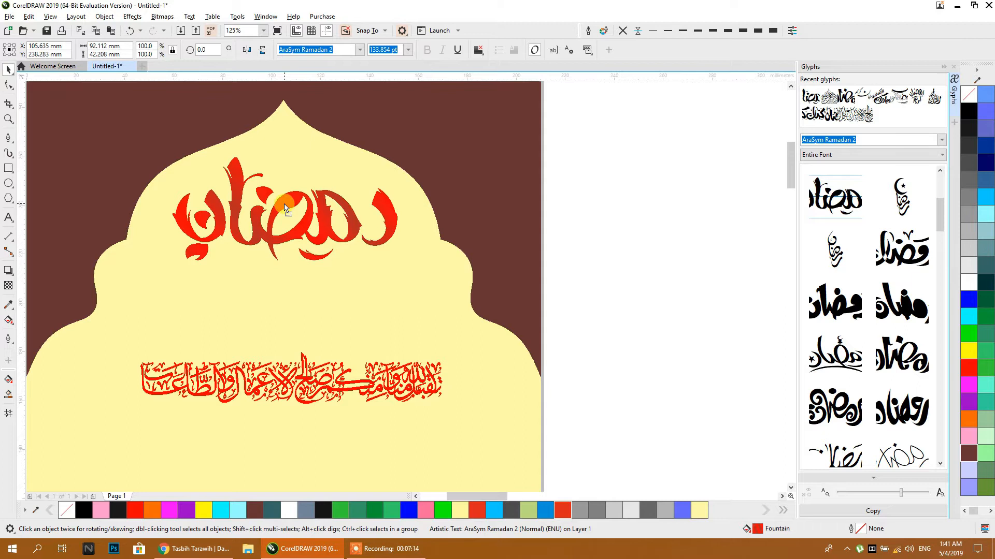
{"action": "left_click_drag", "start_coordinate": [401, 265], "coordinate": [421, 277]}
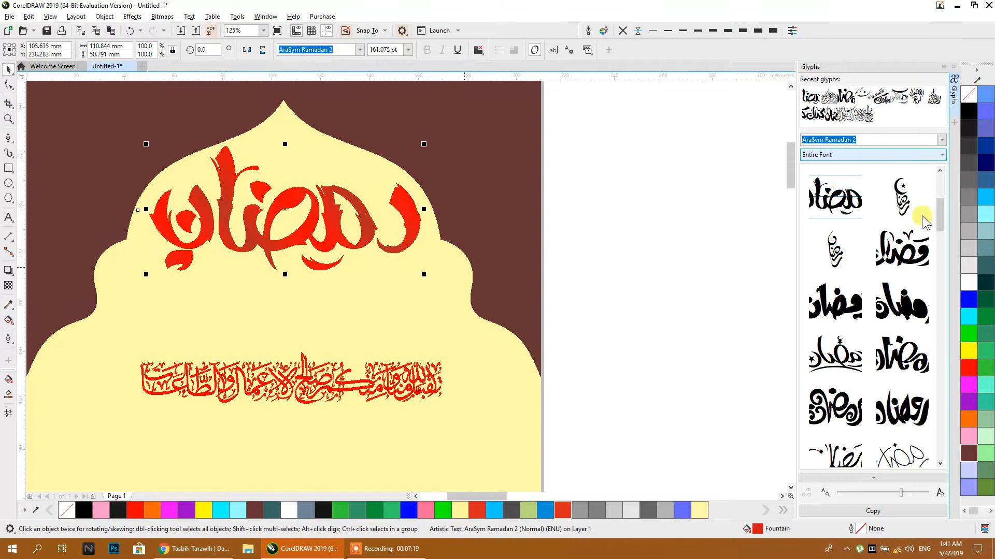
Close the Glyphs docker and centre the Ramadan word horizontally on the cream page background
{"action": "left_click", "coordinate": [952, 66]}
{"action": "left_click_drag", "start_coordinate": [487, 186], "coordinate": [498, 195]}
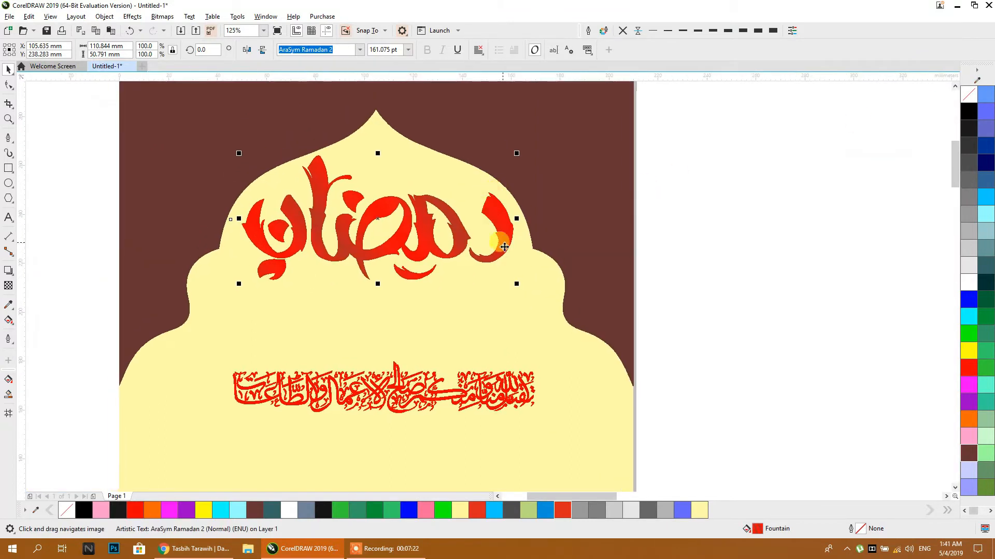
{"action": "left_click", "coordinate": [495, 300], "text": "shift"}
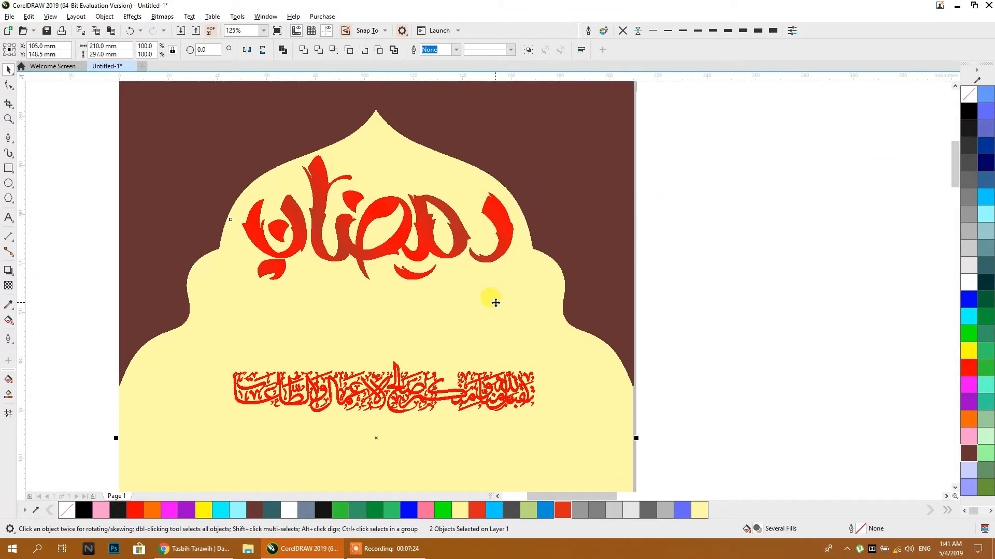
{"action": "left_click", "coordinate": [760, 242]}
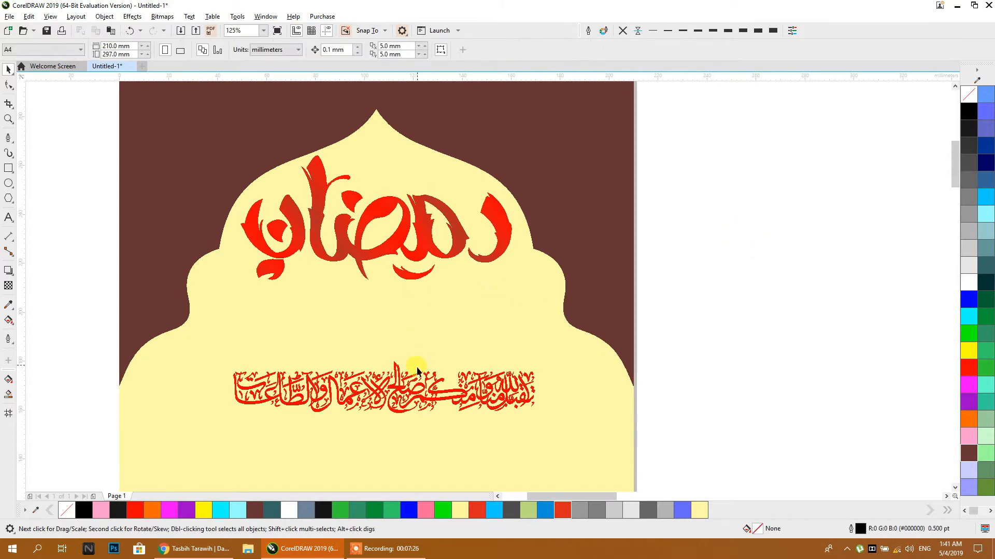
Move the red Arabic calligraphy line up beneath the Ramadan word and centre it horizontally on the page background
{"action": "left_click_drag", "start_coordinate": [417, 387], "coordinate": [414, 308]}
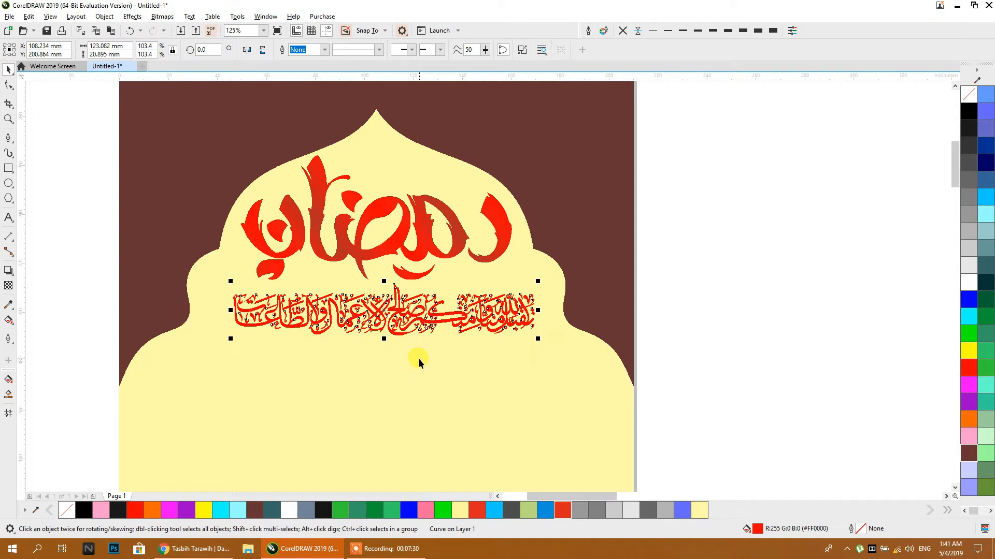
{"action": "left_click", "coordinate": [419, 361], "text": "shift"}
{"action": "key", "text": "c"}
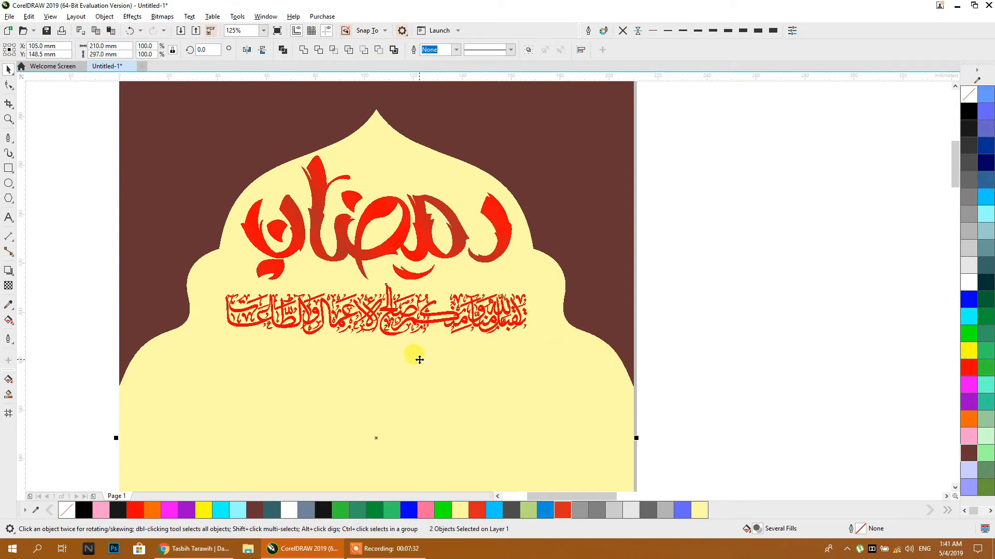
{"action": "left_click", "coordinate": [695, 285]}
{"action": "scroll", "coordinate": [410, 206], "scroll_direction": "down", "scroll_amount": 1}
{"action": "left_click_drag", "start_coordinate": [402, 213], "coordinate": [324, 218]}
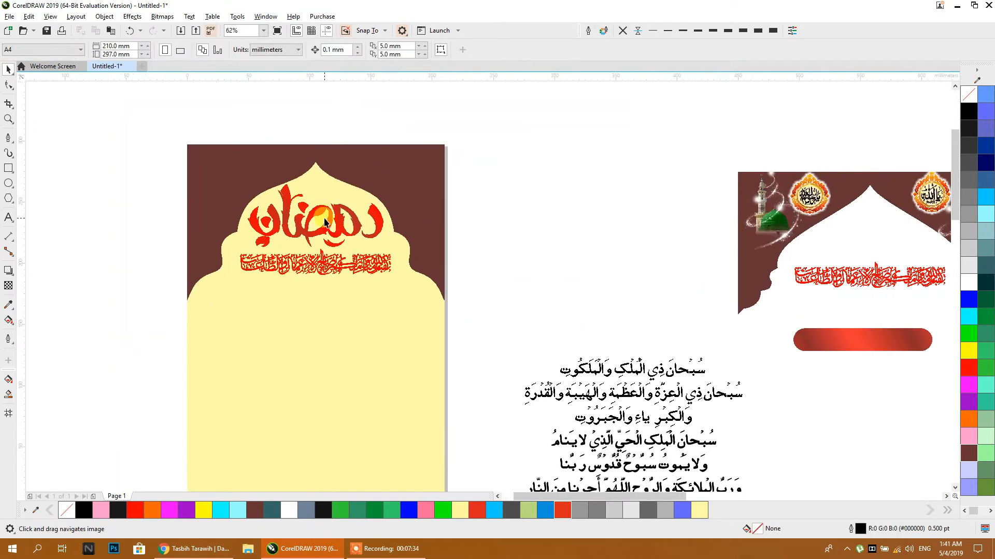
{"action": "left_click", "coordinate": [336, 238]}
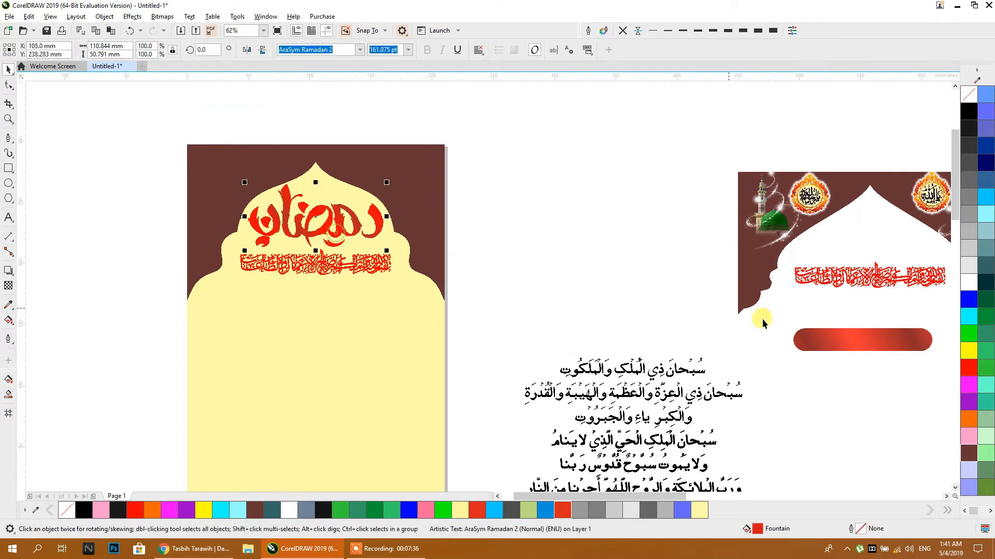
{"action": "left_click", "coordinate": [968, 299]}
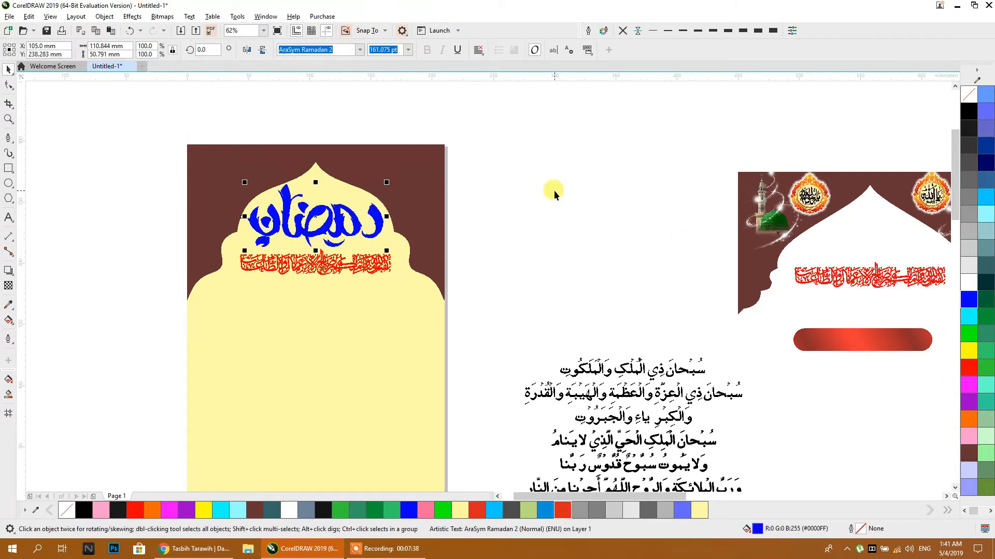
{"action": "key", "text": "ctrl+z"}
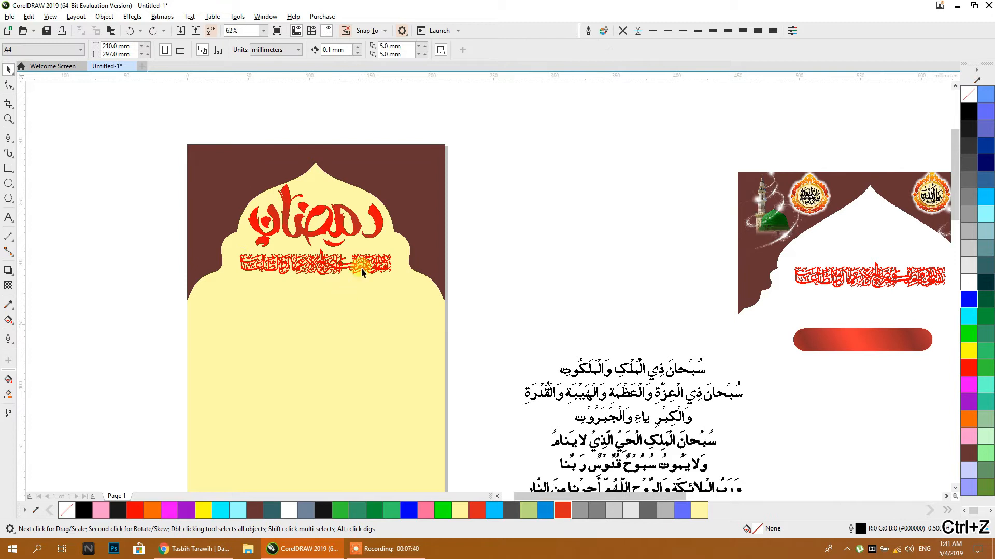
Fill the Arabic calligraphy line below the Ramadan word with blue #0000FF
{"action": "left_click", "coordinate": [362, 267]}
{"action": "left_click", "coordinate": [965, 301]}
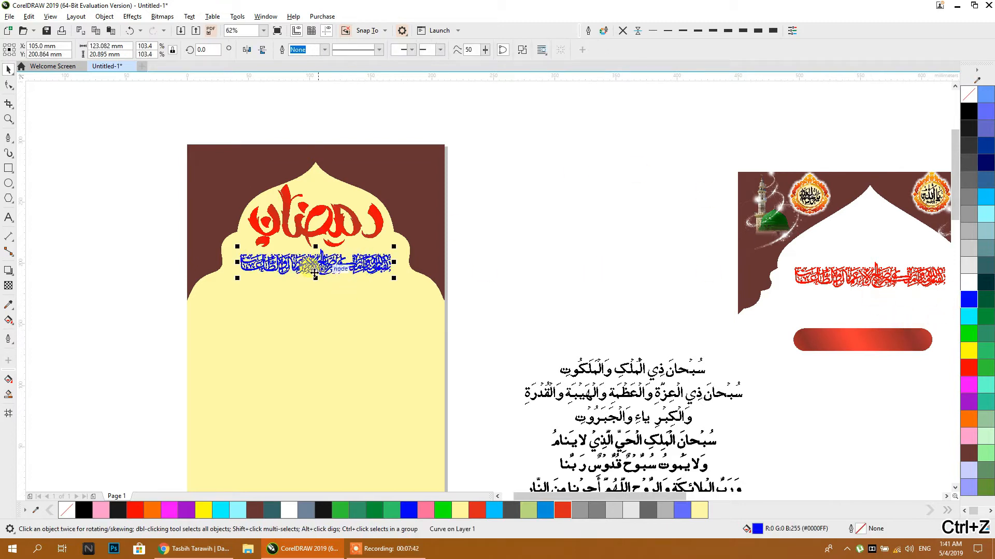
{"action": "scroll", "coordinate": [279, 264], "scroll_direction": "up", "scroll_amount": 1}
{"action": "scroll", "coordinate": [389, 256], "scroll_direction": "up", "scroll_amount": 2}
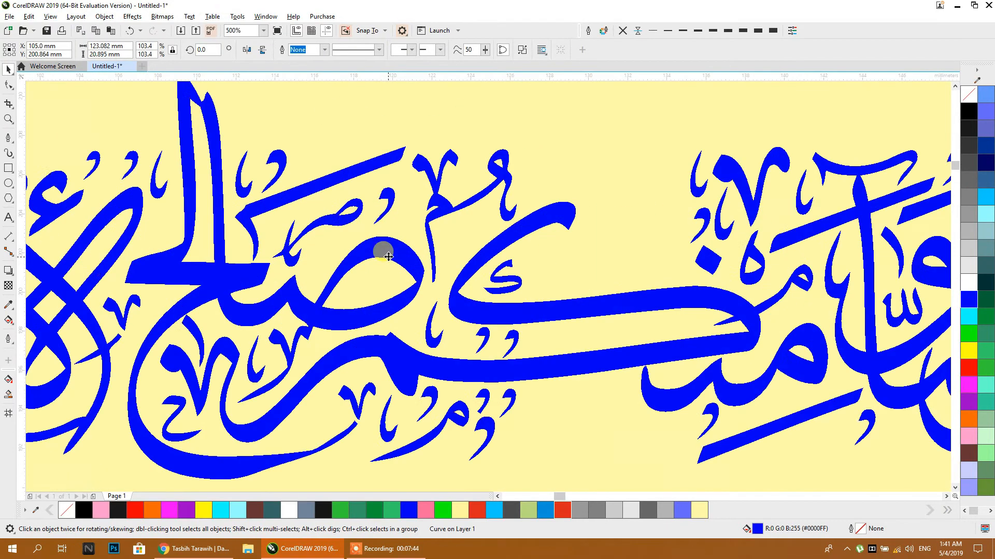
{"action": "scroll", "coordinate": [369, 230], "scroll_direction": "down", "scroll_amount": 3}
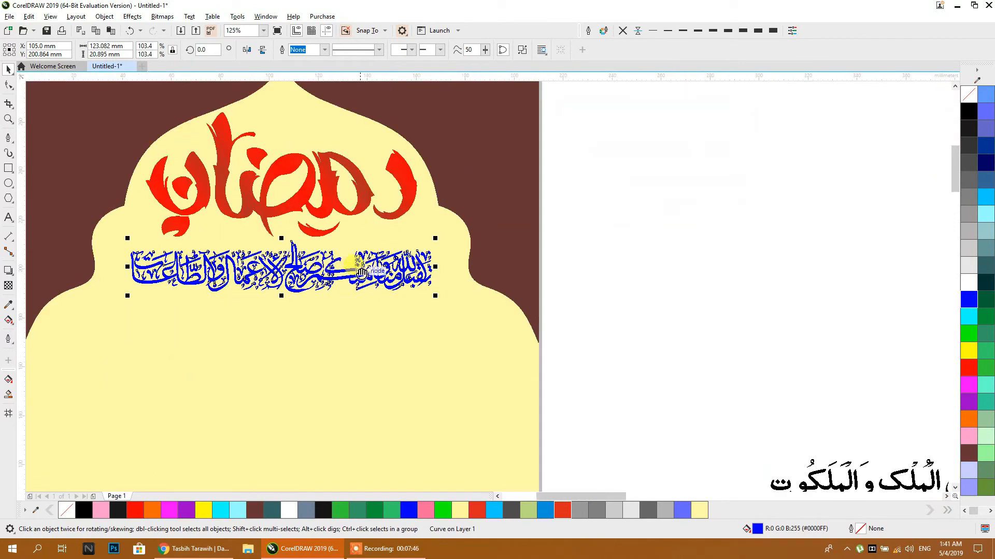
{"action": "left_click", "coordinate": [637, 251]}
Show the drawing in Wireframe view and move the white Urdu heading text out of the reference design into the empty area beside it
{"action": "scroll", "coordinate": [483, 222], "scroll_direction": "down", "scroll_amount": 1}
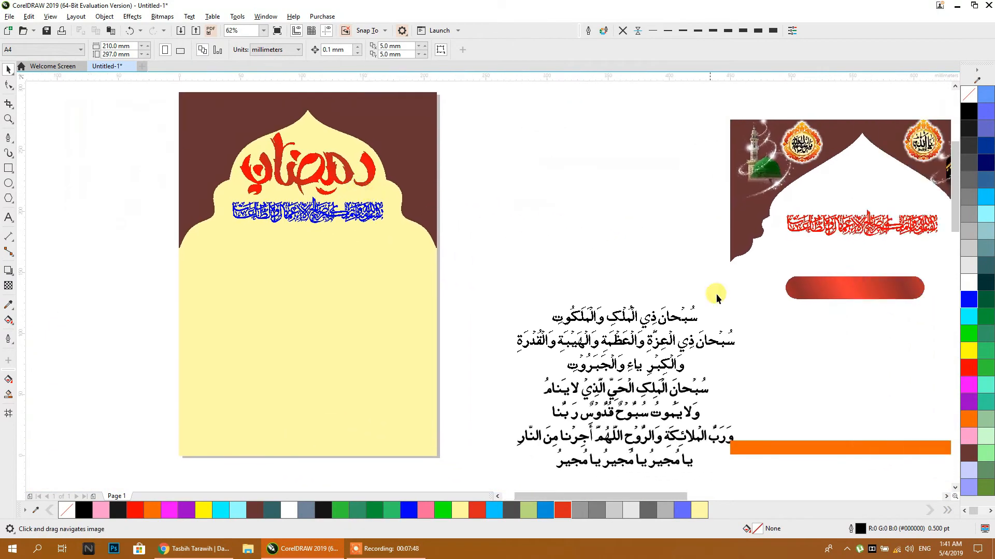
{"action": "left_click", "coordinate": [836, 294]}
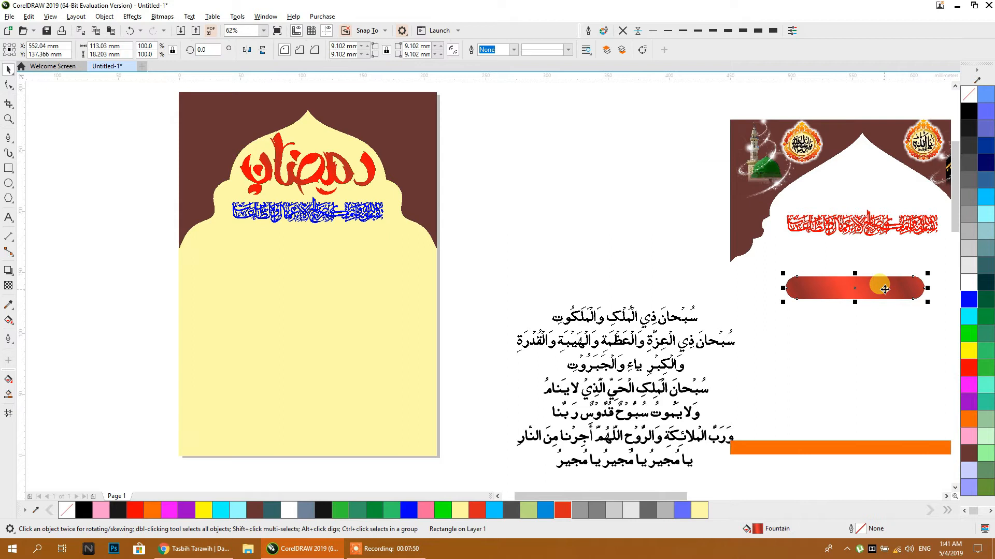
{"action": "left_click", "coordinate": [600, 181]}
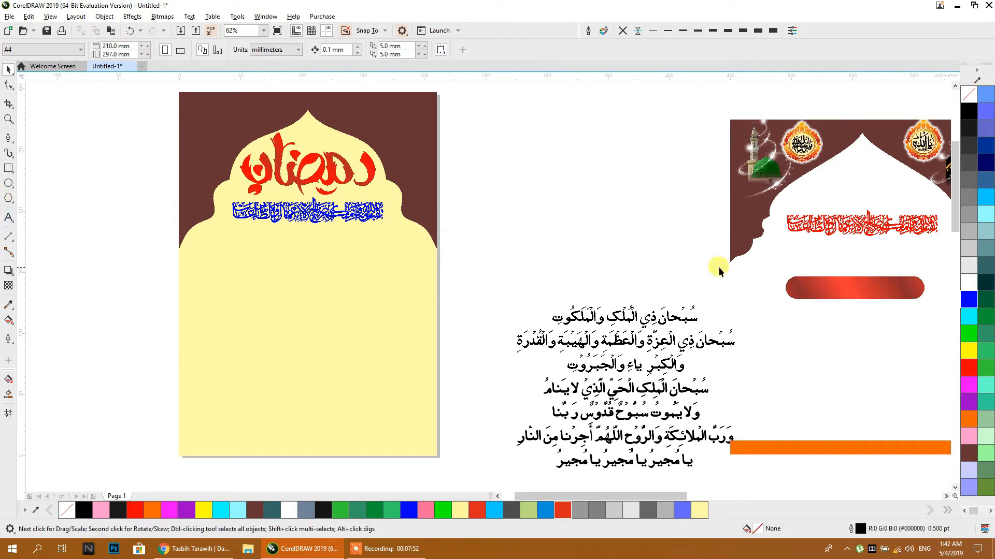
{"action": "left_click", "coordinate": [49, 17]}
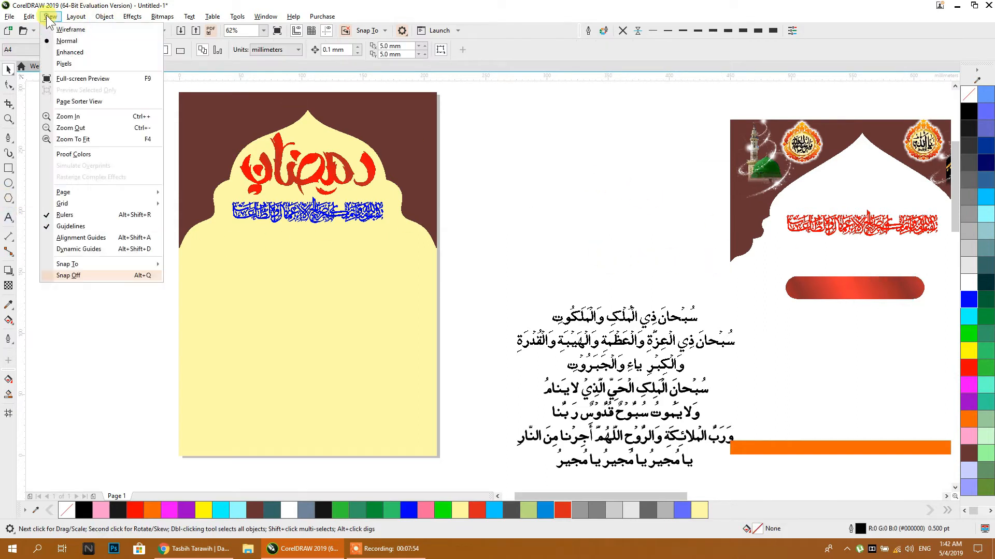
{"action": "left_click", "coordinate": [71, 29]}
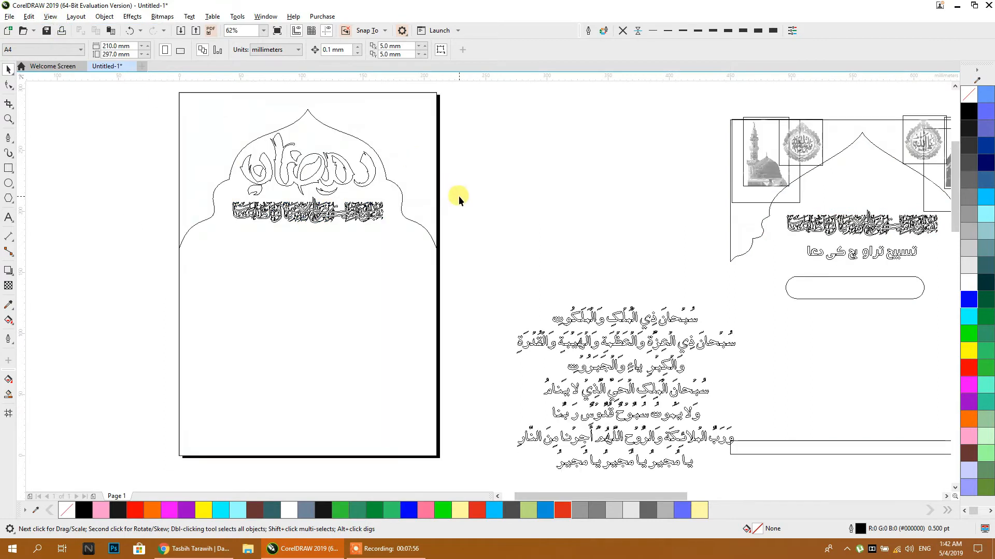
{"action": "left_click_drag", "start_coordinate": [852, 253], "coordinate": [578, 229]}
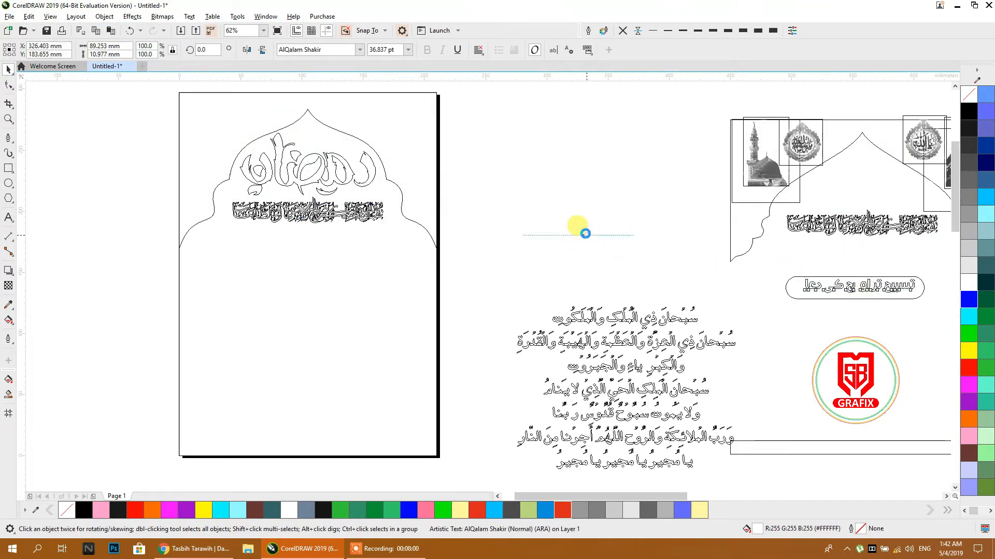
{"action": "scroll", "coordinate": [579, 231], "scroll_direction": "up", "scroll_amount": 2}
{"action": "scroll", "coordinate": [572, 225], "scroll_direction": "down", "scroll_amount": 2}
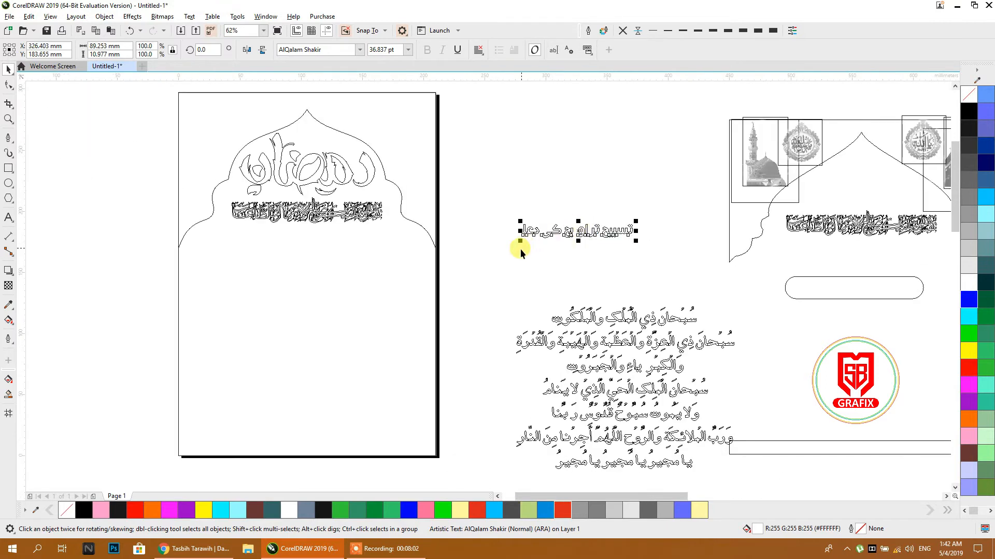
Restore the full-colour view and add the text "تسبح و تراویح کی دُعا" beside the page with the Urdu (Pakistan) keyboard
{"action": "left_click", "coordinate": [9, 217]}
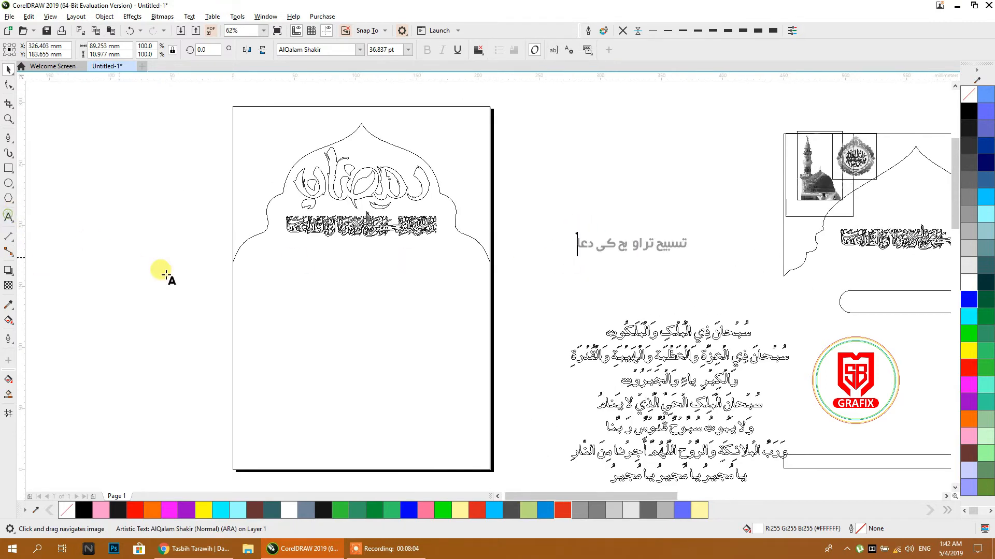
{"action": "left_click", "coordinate": [51, 17]}
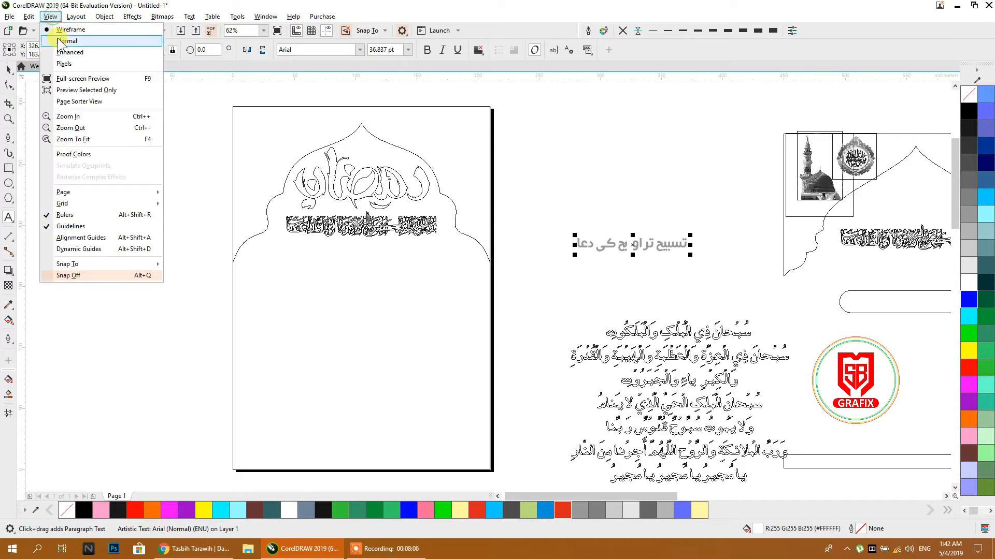
{"action": "left_click", "coordinate": [57, 63]}
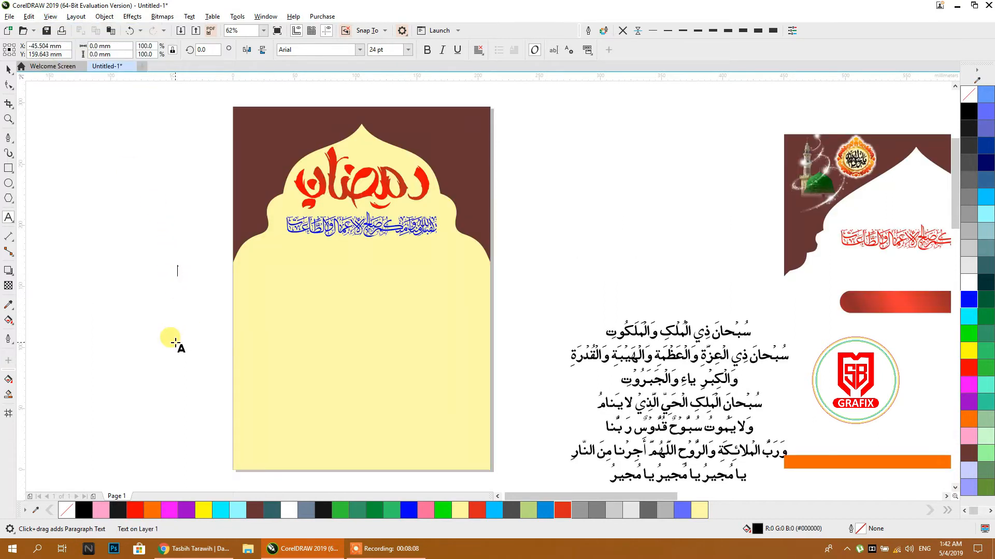
{"action": "left_click", "coordinate": [925, 549]}
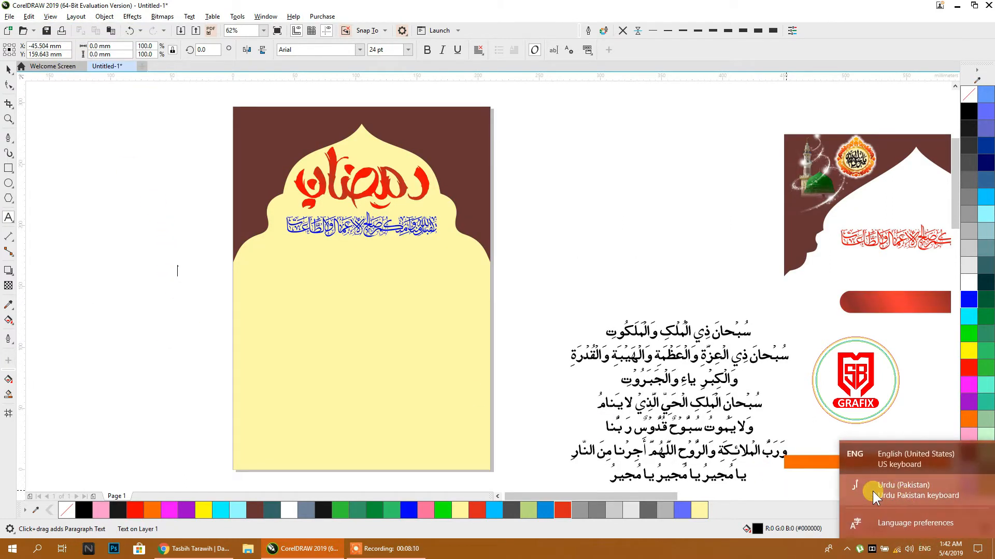
{"action": "left_click", "coordinate": [873, 490]}
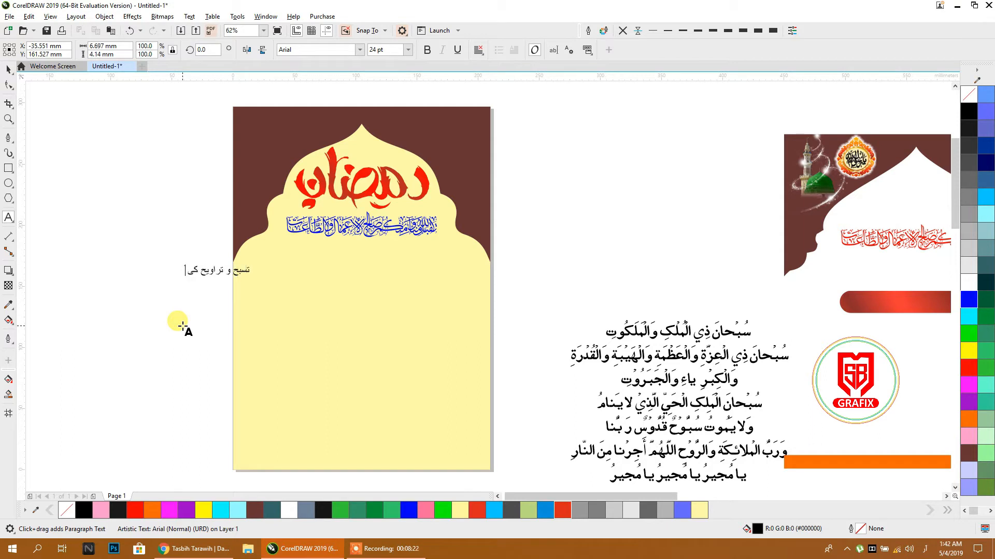
{"action": "type", "text": "عا"}
{"action": "left_click", "coordinate": [183, 327]}
Place the Urdu heading centred below the blue calligraphy line and enlarge it to about 105 mm wide
{"action": "left_click", "coordinate": [8, 72]}
{"action": "left_click_drag", "start_coordinate": [224, 275], "coordinate": [362, 255]}
{"action": "scroll", "coordinate": [371, 250], "scroll_direction": "up", "scroll_amount": 1}
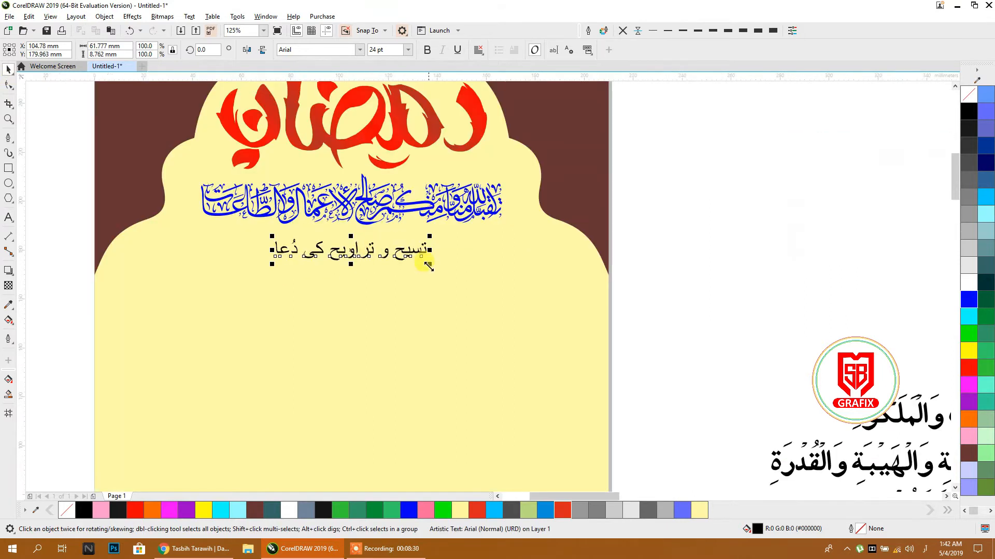
{"action": "left_click_drag", "start_coordinate": [429, 266], "coordinate": [480, 293]}
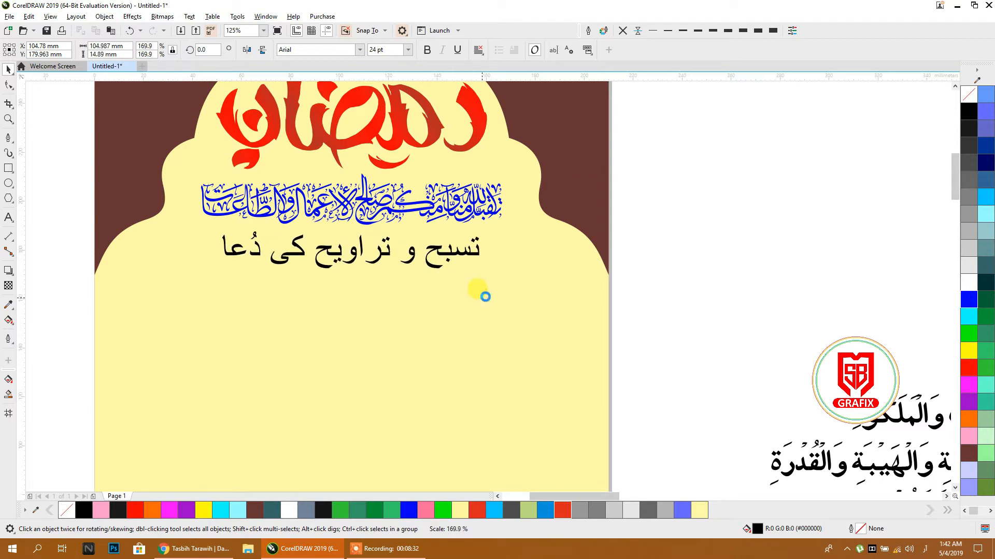
{"action": "left_click", "coordinate": [484, 297]}
{"action": "left_click", "coordinate": [729, 217]}
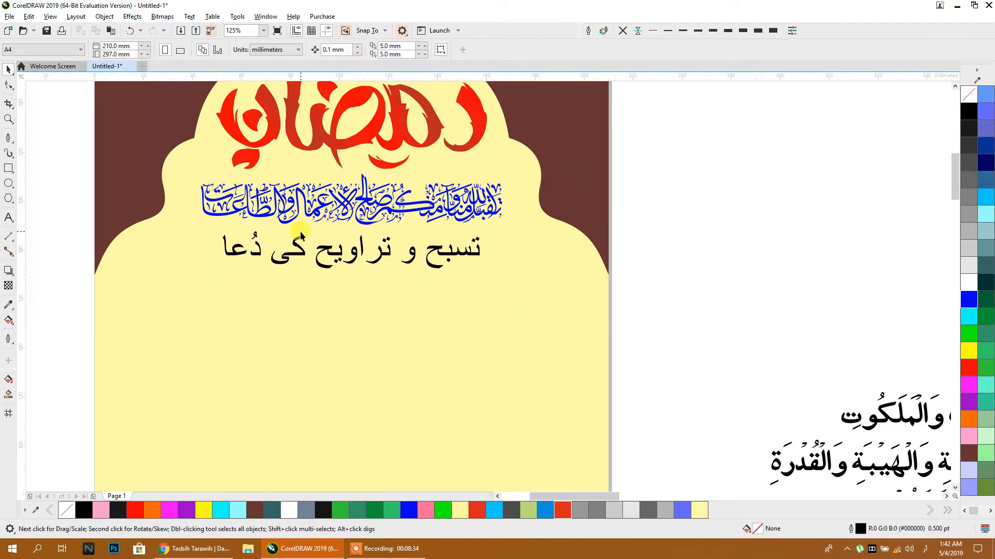
Set the Urdu heading's font to Alvi Nastaleeq
{"action": "left_click", "coordinate": [301, 255]}
{"action": "scroll", "coordinate": [311, 259], "scroll_direction": "left", "scroll_amount": 4}
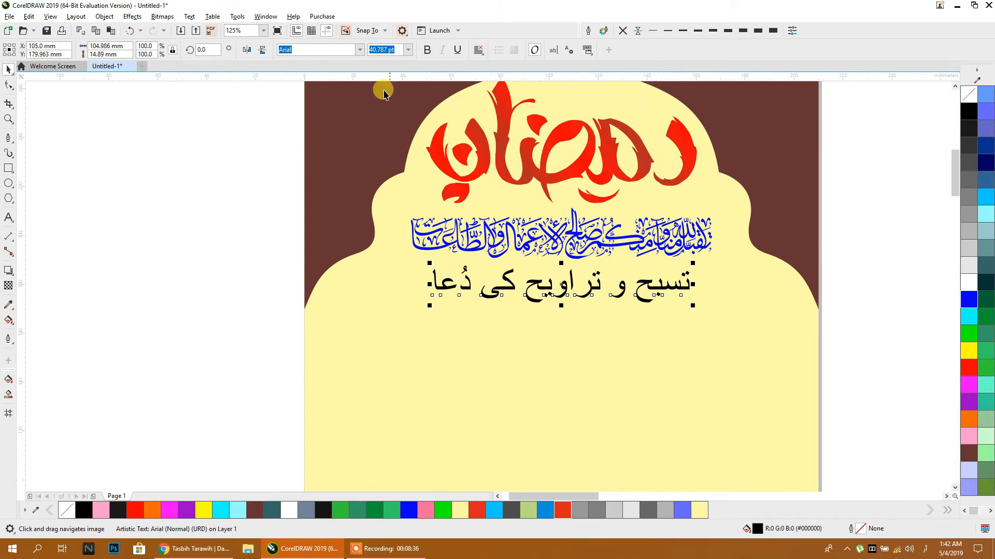
{"action": "left_click", "coordinate": [359, 49]}
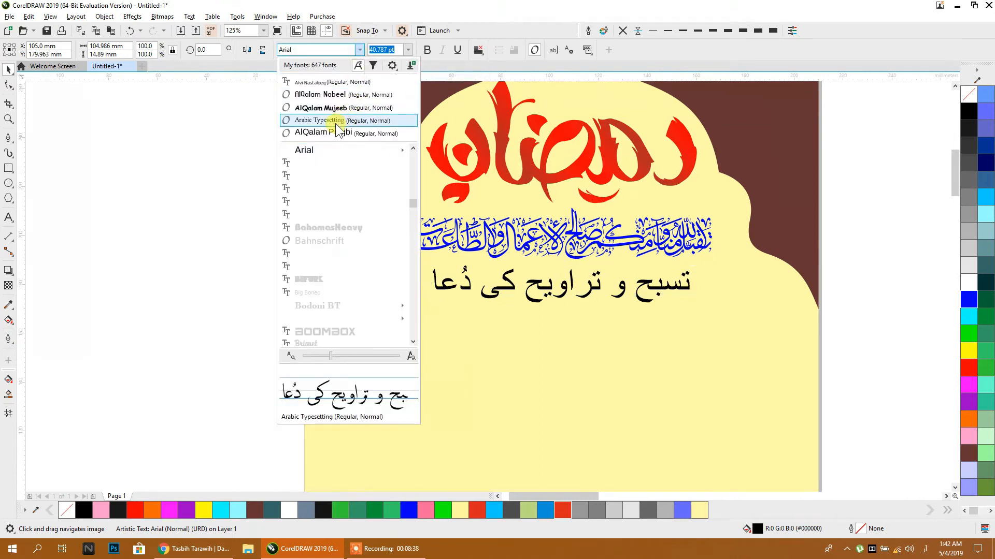
{"action": "left_click", "coordinate": [330, 83]}
{"action": "scroll", "coordinate": [233, 251], "scroll_direction": "right", "scroll_amount": 2}
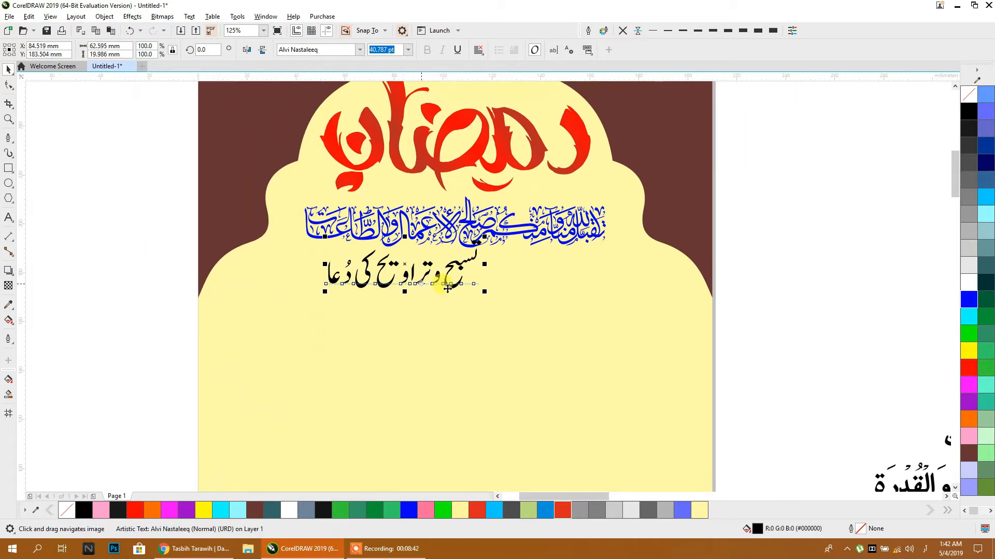
Move the Urdu heading slightly lower towards the page centre and try the Jameel Noori Nastaleeq font on it
{"action": "left_click_drag", "start_coordinate": [459, 267], "coordinate": [506, 284]}
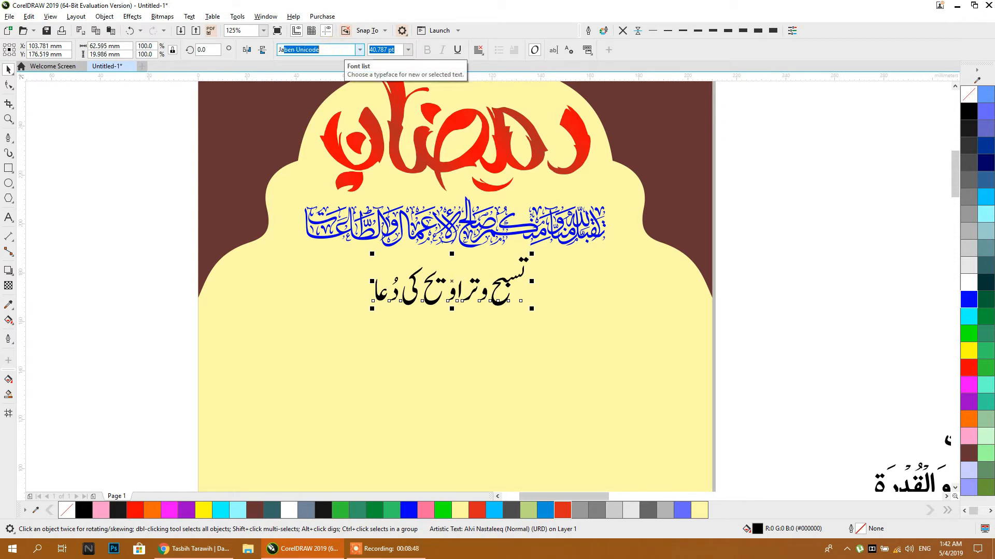
{"action": "key", "text": "Return"}
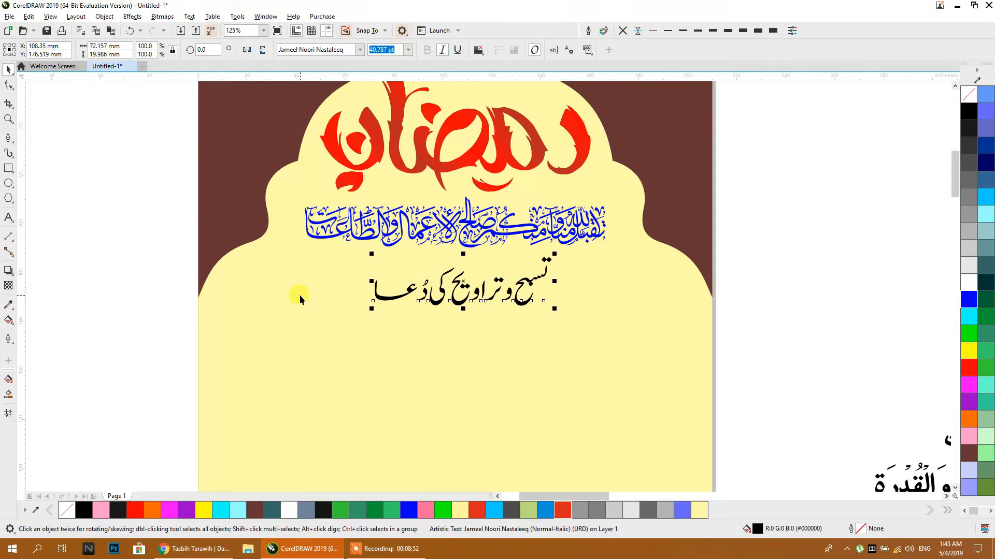
Set the Urdu heading's font to Jazeel, move it just below the blue calligraphy and scale it to about 87 mm wide
{"action": "left_click", "coordinate": [360, 50]}
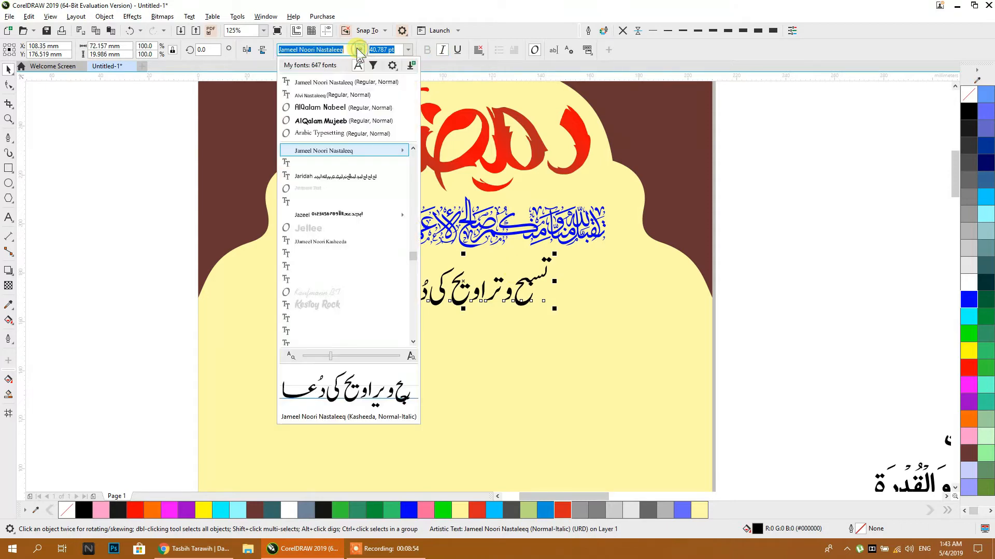
{"action": "mouse_move", "coordinate": [340, 152]}
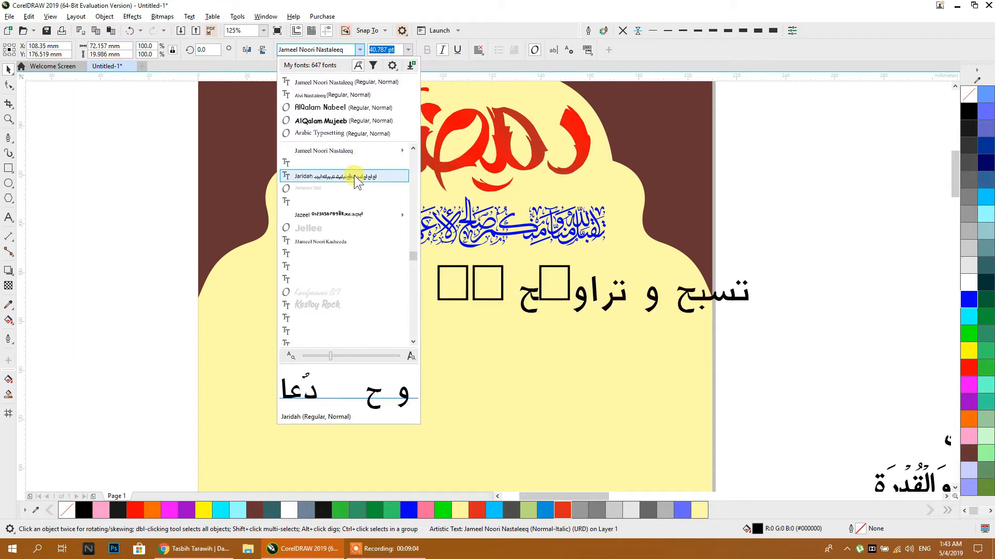
{"action": "left_click", "coordinate": [342, 214]}
{"action": "left_click_drag", "start_coordinate": [518, 299], "coordinate": [444, 278]}
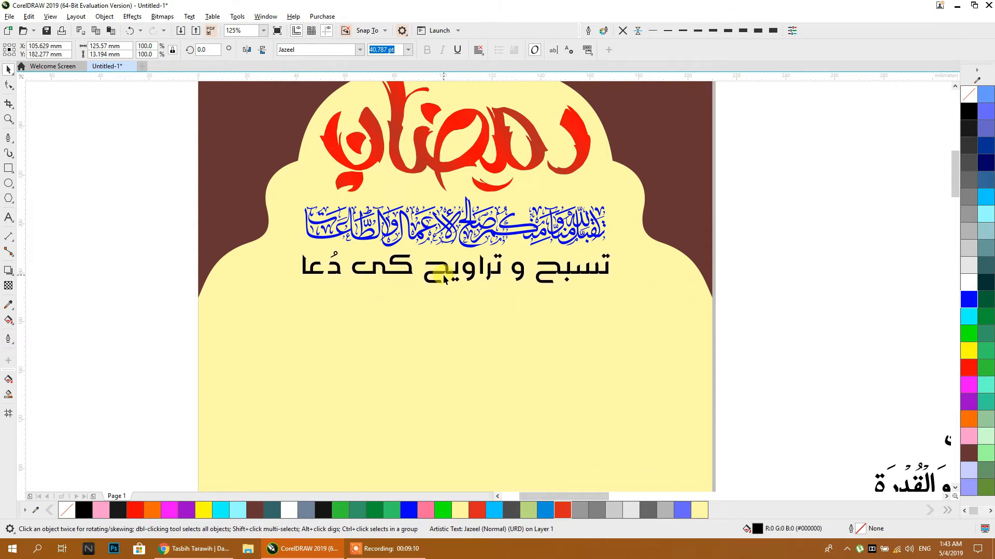
{"action": "left_click_drag", "start_coordinate": [614, 288], "coordinate": [567, 303]}
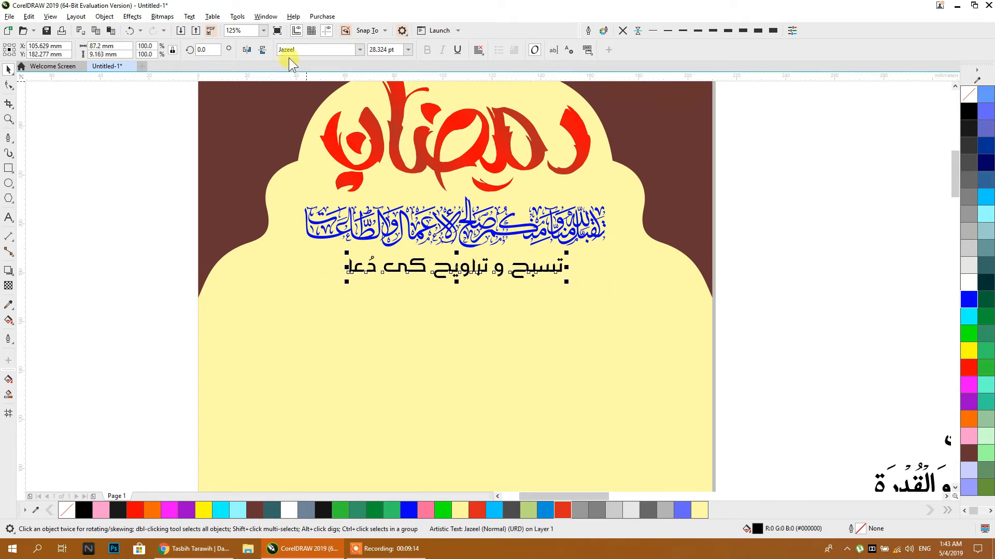
Try the Lava Arabic font on the Urdu heading
{"action": "left_click", "coordinate": [360, 50]}
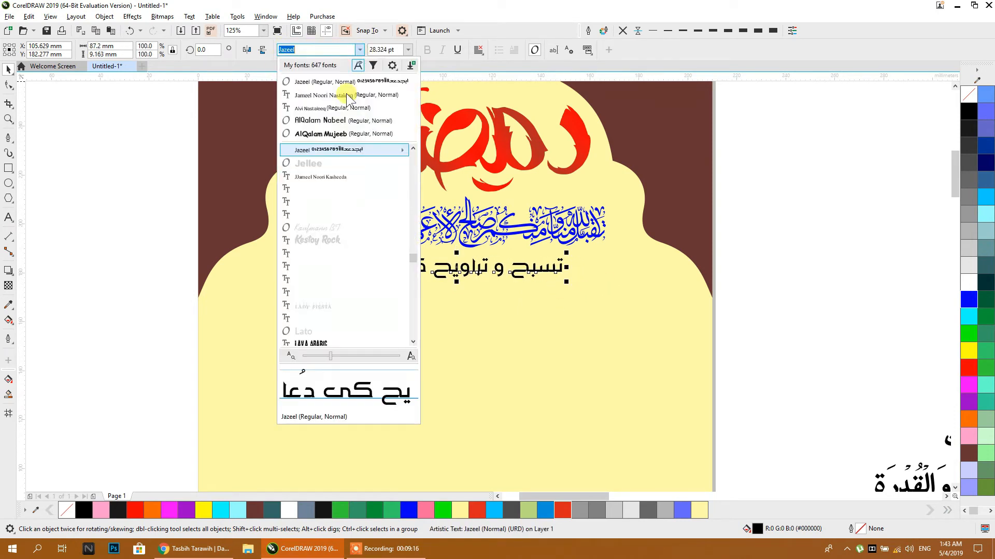
{"action": "scroll", "coordinate": [336, 178], "scroll_direction": "down", "scroll_amount": 6}
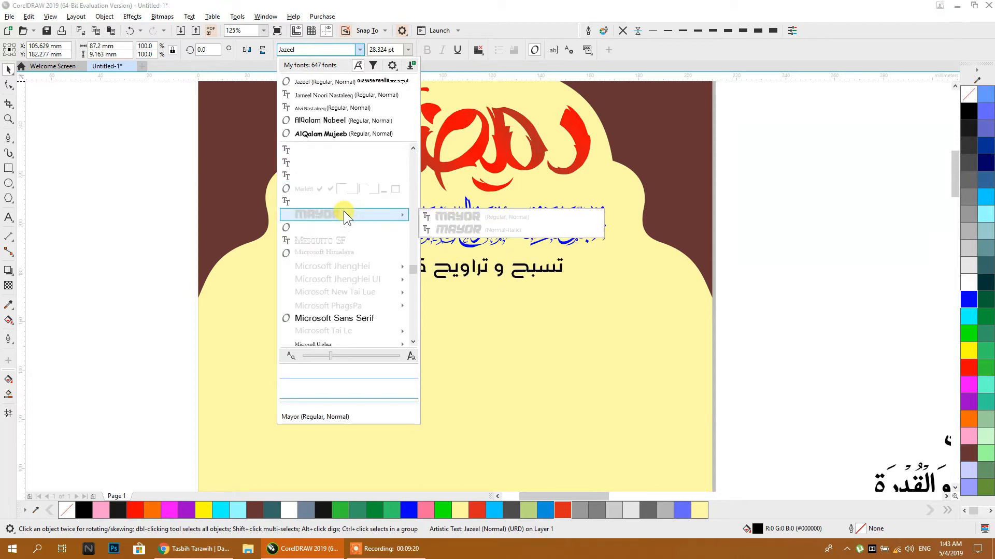
{"action": "scroll", "coordinate": [343, 210], "scroll_direction": "up", "scroll_amount": 4}
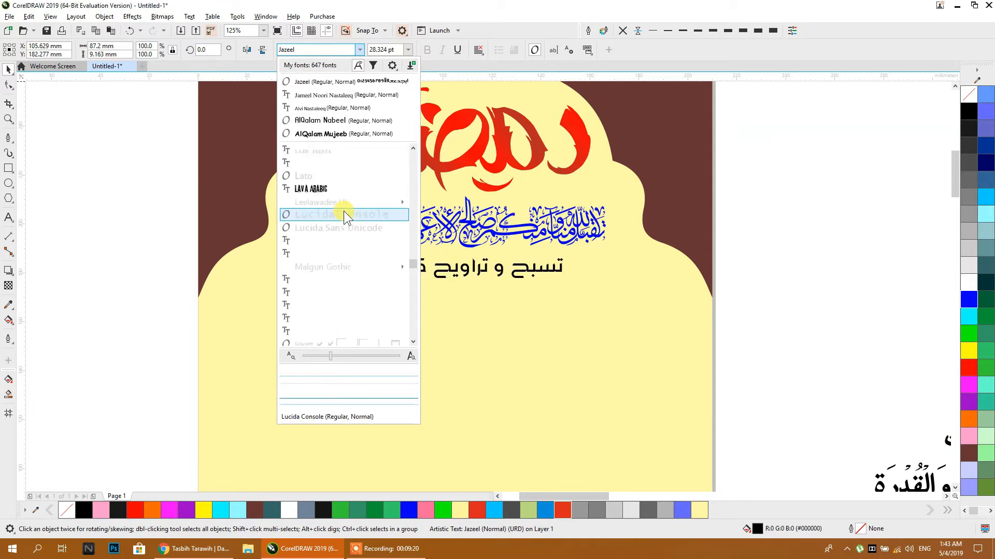
{"action": "left_click", "coordinate": [308, 192]}
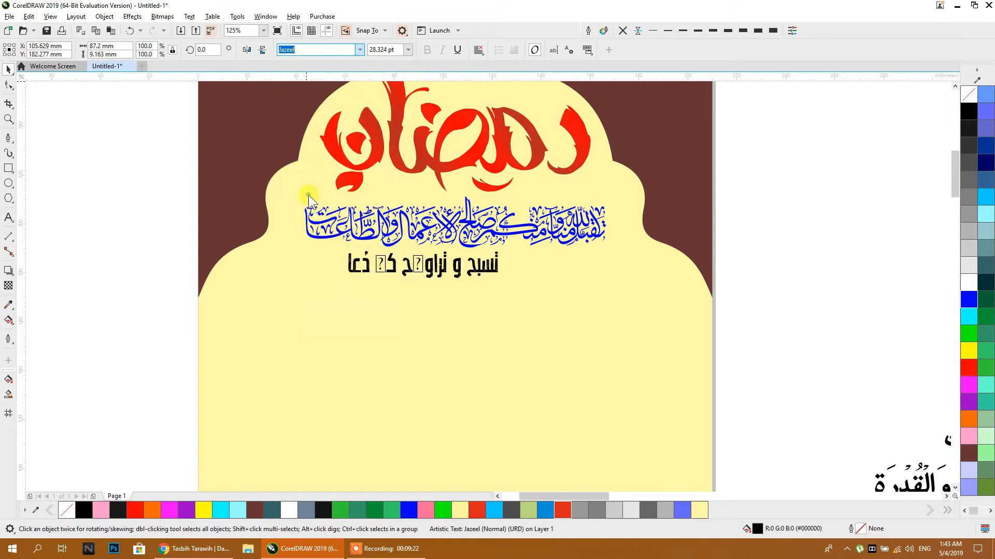
Preview other Arabic-script fonts and set the Urdu heading's font to GE Hili Book Urdu
{"action": "left_click", "coordinate": [358, 51]}
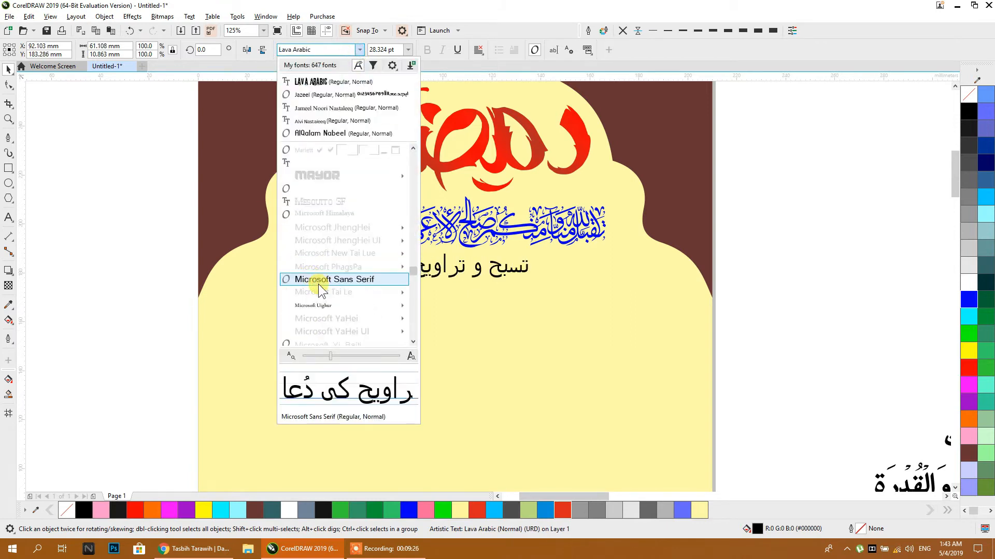
{"action": "scroll", "coordinate": [318, 290], "scroll_direction": "down", "scroll_amount": 3}
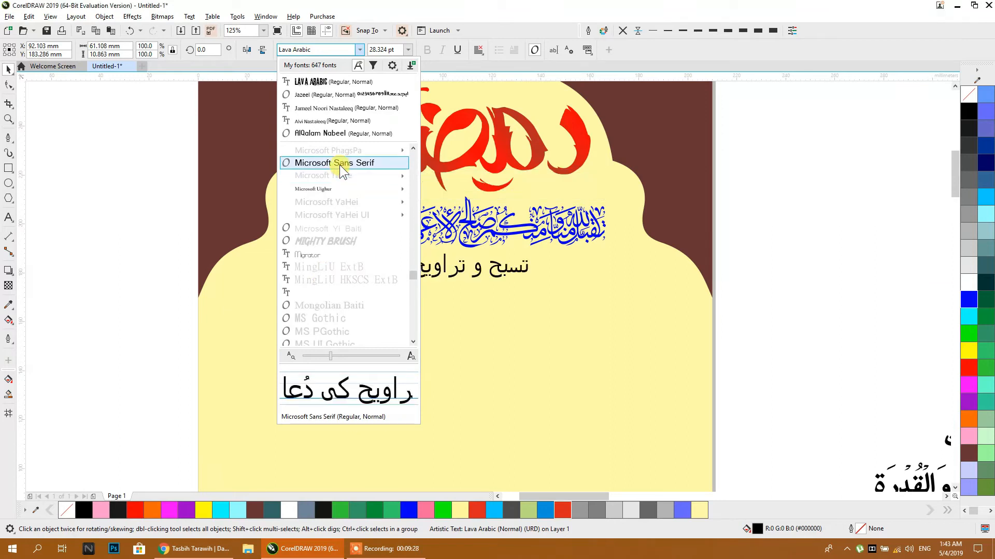
{"action": "scroll", "coordinate": [340, 189], "scroll_direction": "up", "scroll_amount": 1}
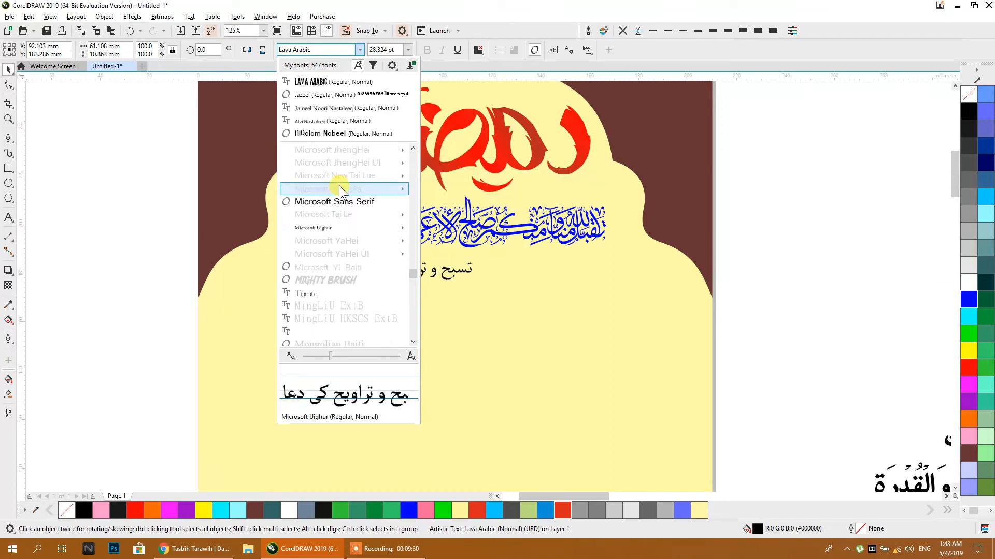
{"action": "scroll", "coordinate": [340, 188], "scroll_direction": "up", "scroll_amount": 20}
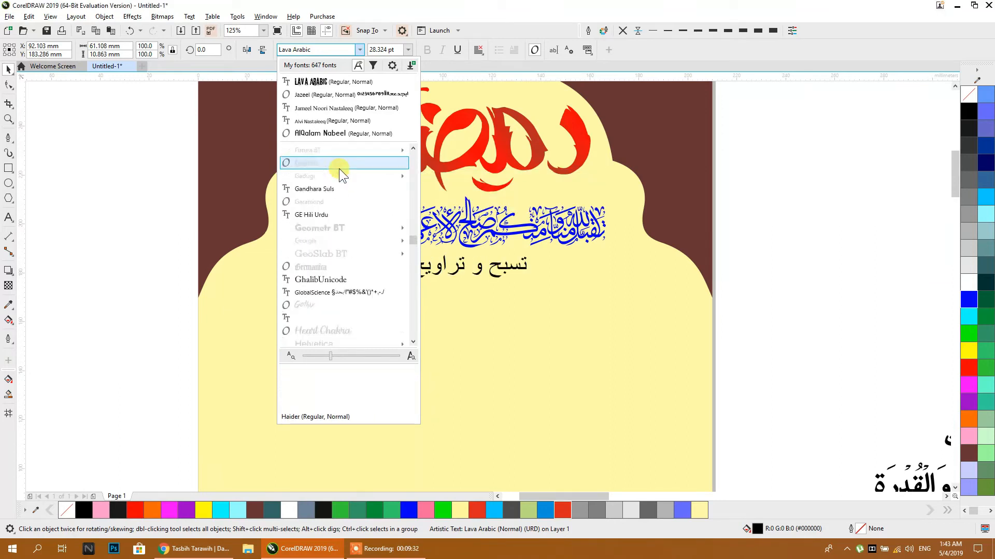
{"action": "scroll", "coordinate": [339, 169], "scroll_direction": "up", "scroll_amount": 1}
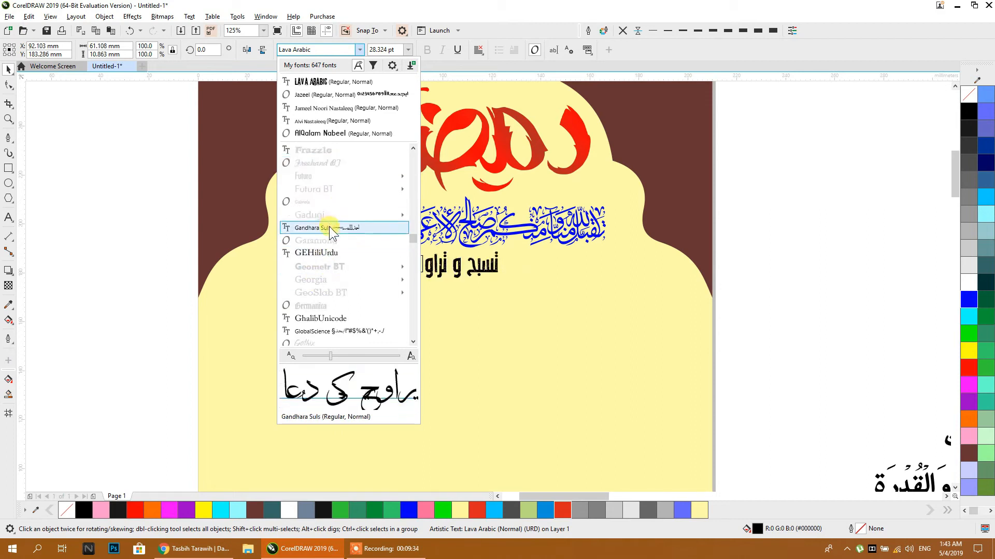
{"action": "left_click", "coordinate": [327, 252]}
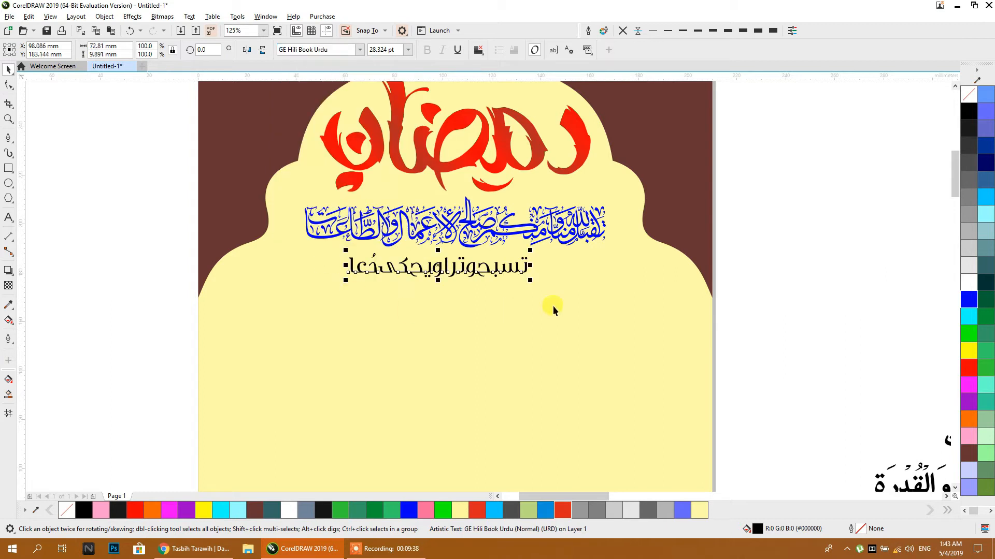
Centre the Urdu heading horizontally on the page background below the blue calligraphy line
{"action": "left_click_drag", "start_coordinate": [516, 291], "coordinate": [463, 287]}
{"action": "left_click", "coordinate": [530, 319], "text": "shift"}
{"action": "key", "text": "c"}
{"action": "left_click", "coordinate": [754, 262]}
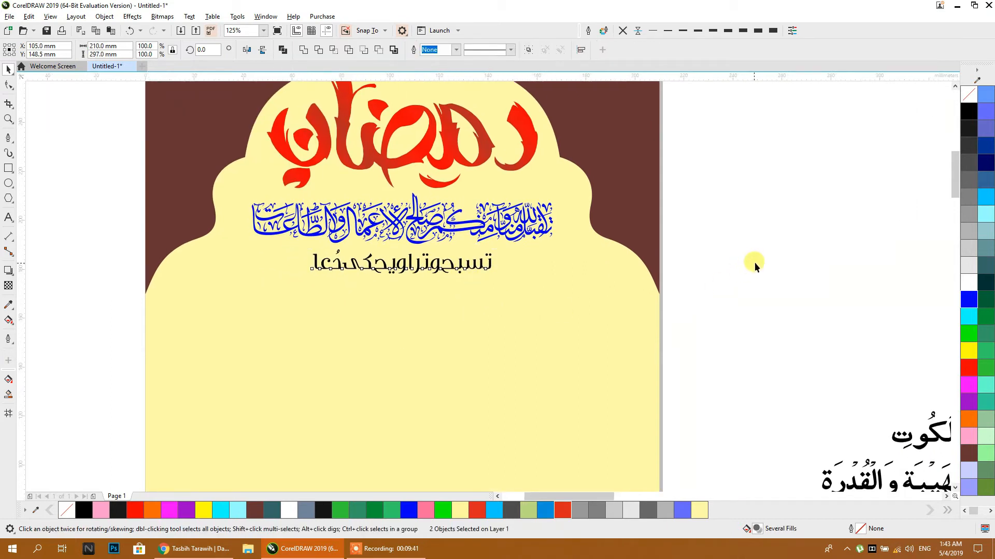
Draw a rectangle about 88 × 16 mm around the Urdu heading and centre it on the text
{"action": "left_click", "coordinate": [8, 168]}
{"action": "left_click_drag", "start_coordinate": [292, 247], "coordinate": [506, 286]}
{"action": "left_click", "coordinate": [8, 70]}
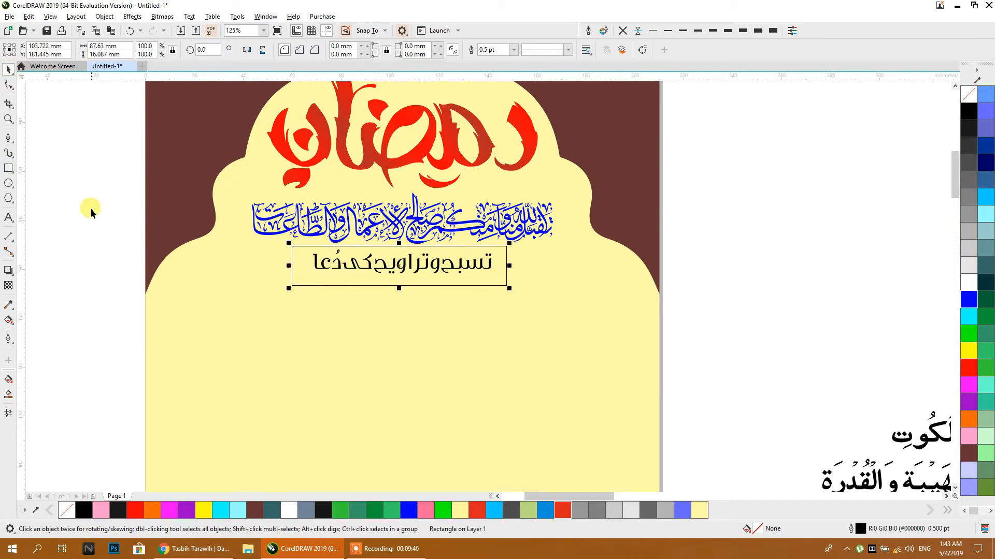
{"action": "left_click_drag", "start_coordinate": [509, 355], "coordinate": [522, 359]}
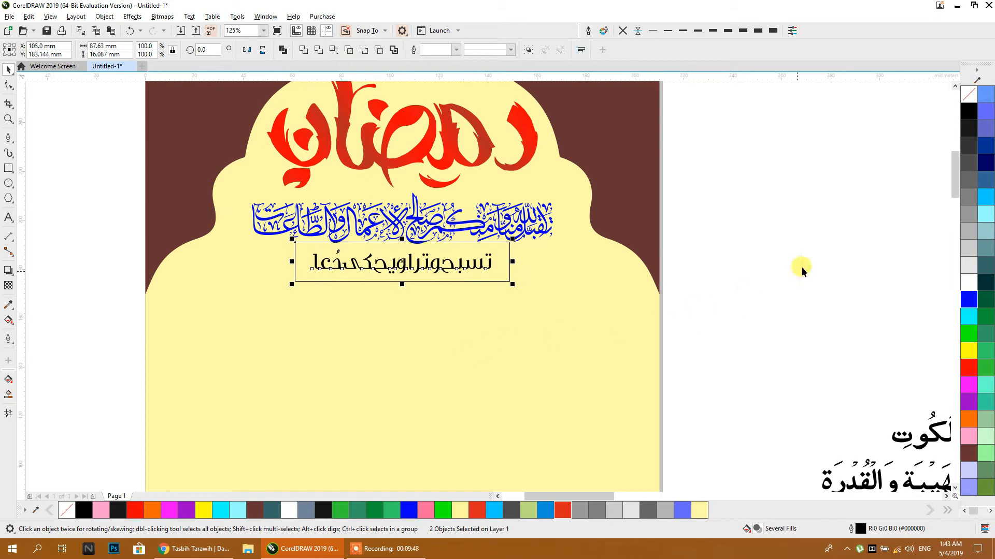
Move the heading and its rectangle together about 10 mm down, keeping them centred on the page
{"action": "left_click_drag", "start_coordinate": [434, 260], "coordinate": [435, 283]}
{"action": "left_click", "coordinate": [556, 334], "text": "shift"}
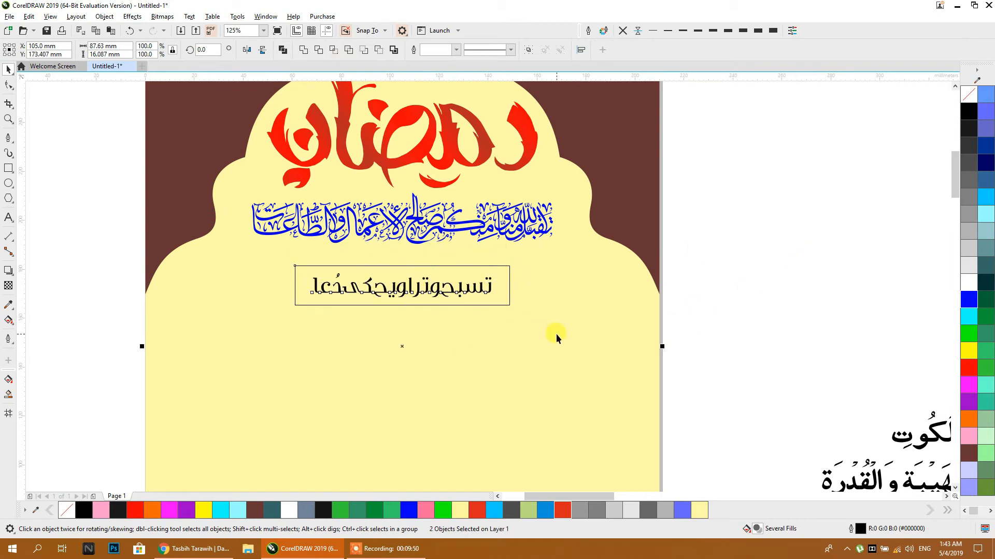
{"action": "left_click", "coordinate": [772, 272]}
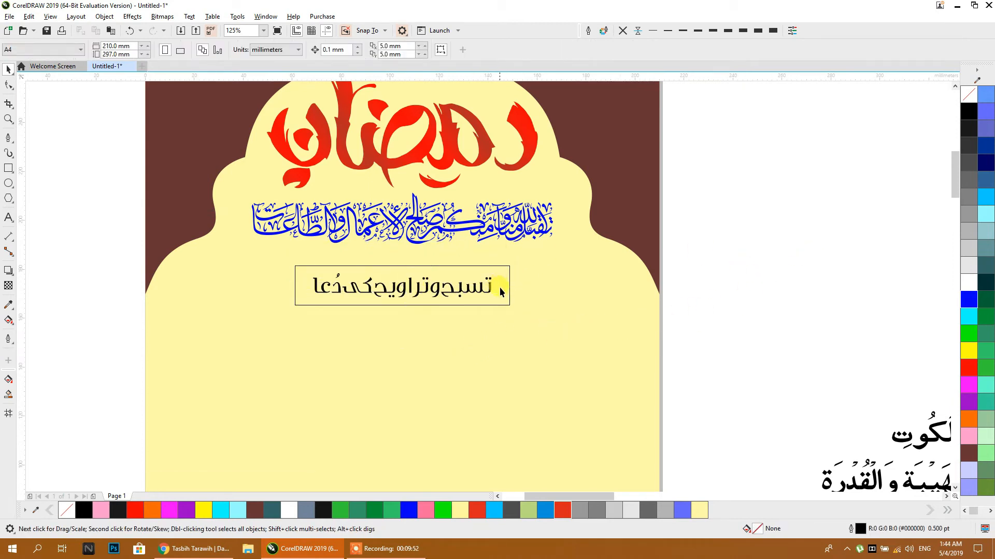
Fill the heading's rectangle with cyan and bring the Urdu text in front of it
{"action": "scroll", "coordinate": [499, 287], "scroll_direction": "up", "scroll_amount": 1}
{"action": "left_click", "coordinate": [518, 293]}
{"action": "left_click", "coordinate": [968, 316]}
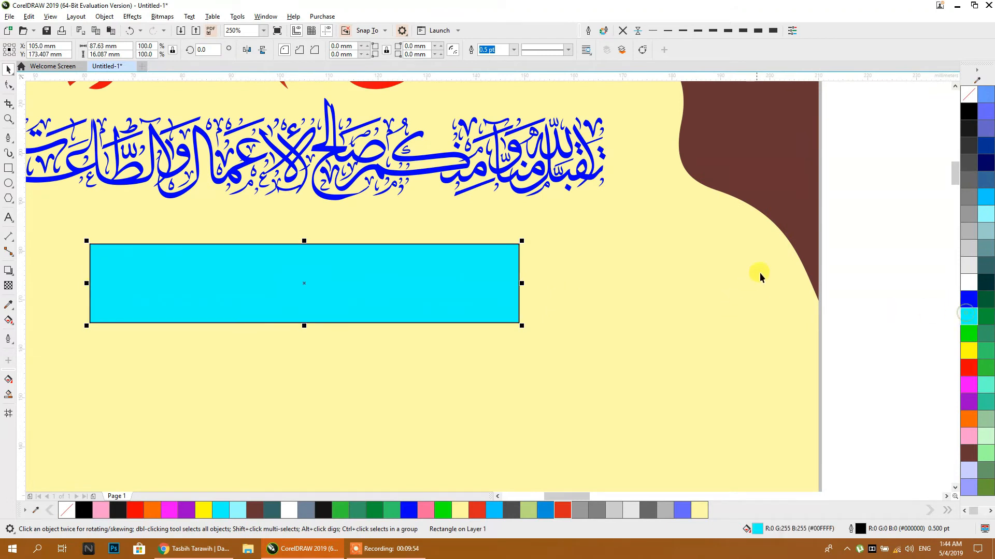
{"action": "left_click_drag", "start_coordinate": [867, 180], "coordinate": [262, 350]}
{"action": "left_click_drag", "start_coordinate": [105, 386], "coordinate": [101, 381]}
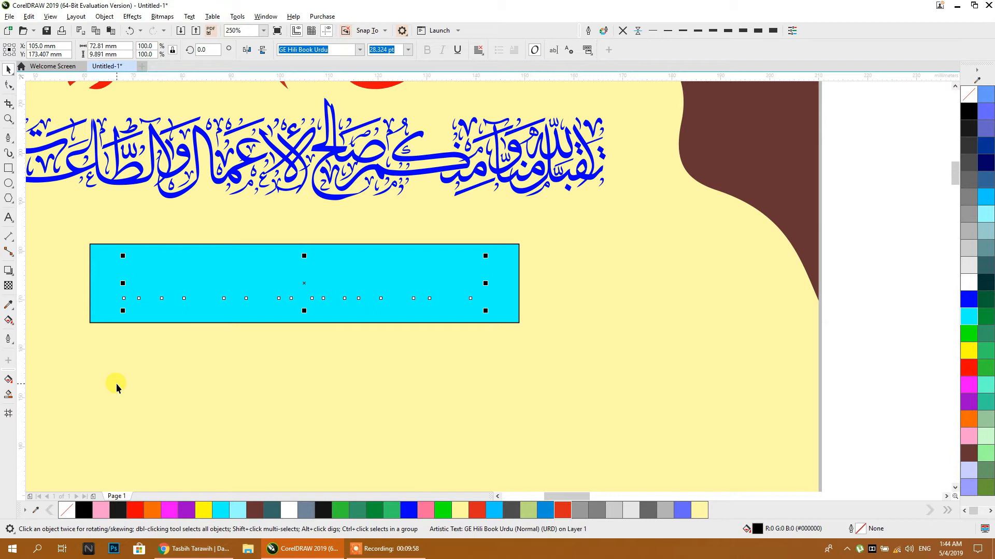
{"action": "key", "text": "shift+Page_Up"}
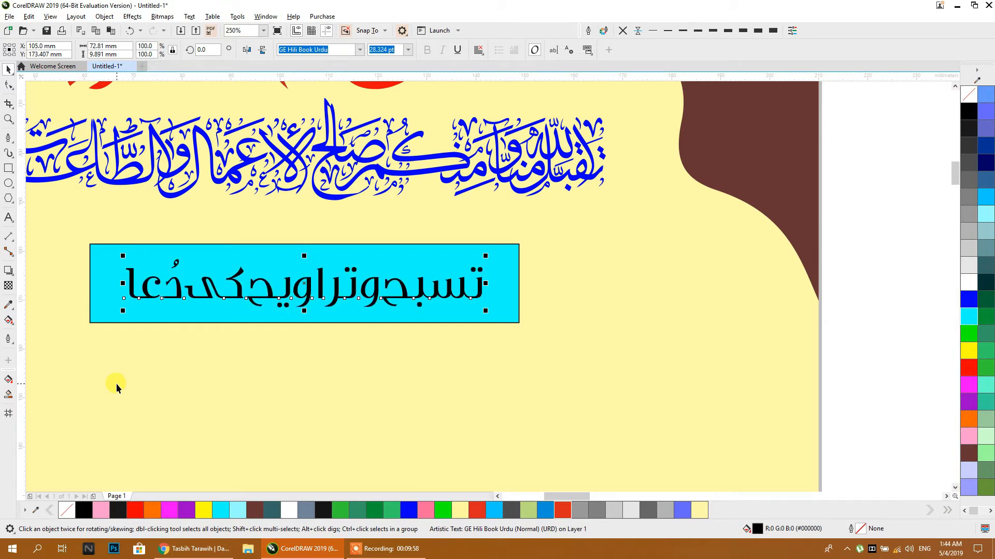
Round all four corners of the cyan rectangle to a radius of about 3.2 mm
{"action": "left_click", "coordinate": [106, 287]}
{"action": "left_click", "coordinate": [8, 85]}
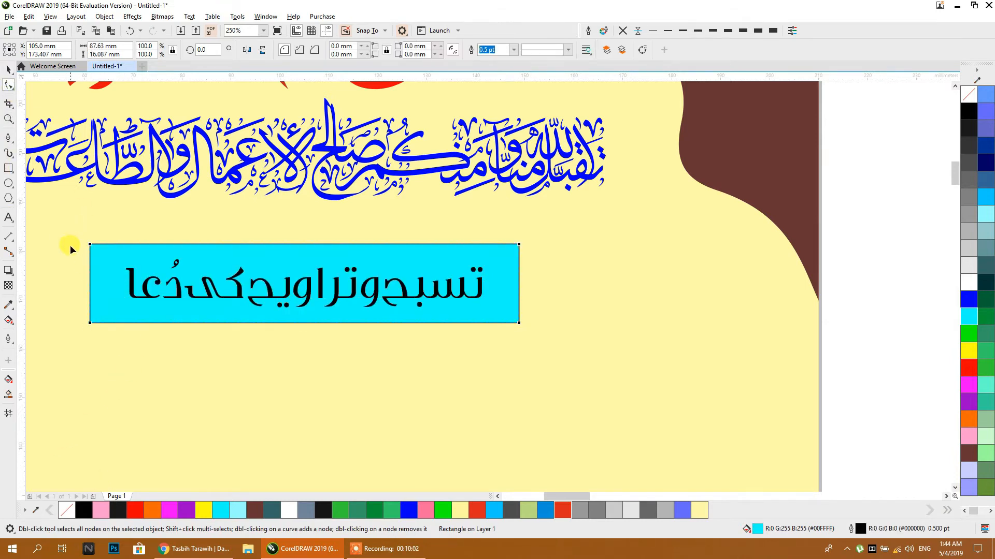
{"action": "left_click_drag", "start_coordinate": [89, 245], "coordinate": [105, 244]}
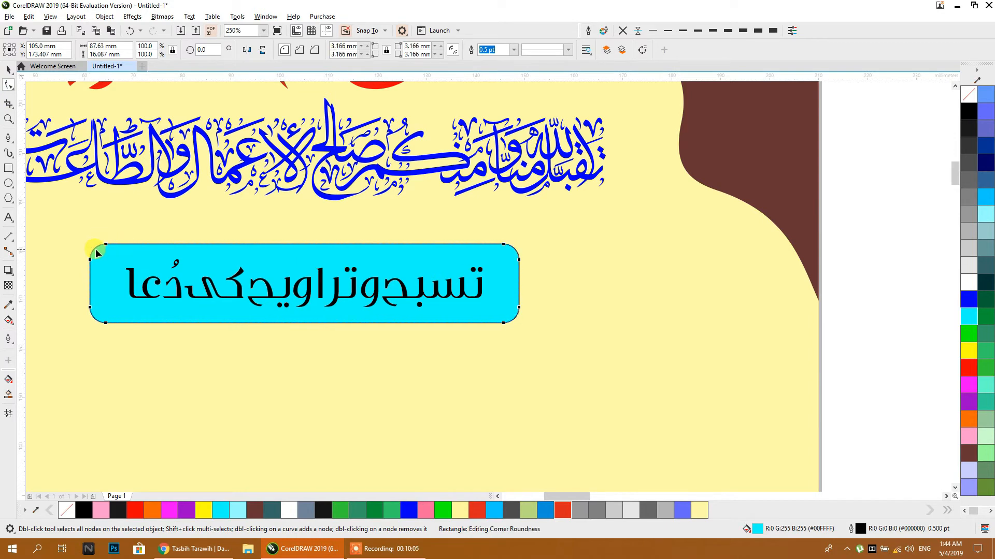
{"action": "left_click", "coordinate": [8, 69]}
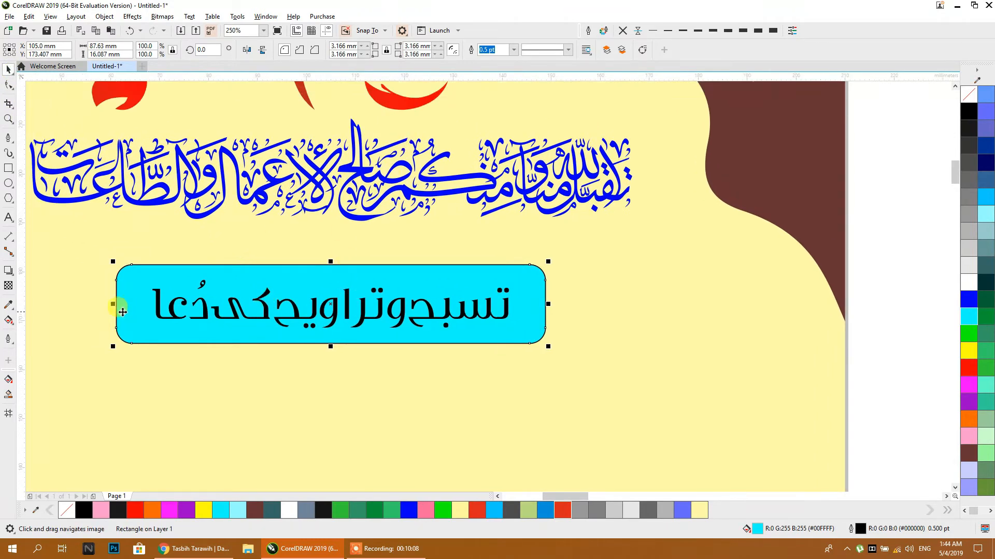
Apply a vertical linear gradient from cyan at the rounded rectangle's upper edge to white at its lower edge
{"action": "key", "text": "g"}
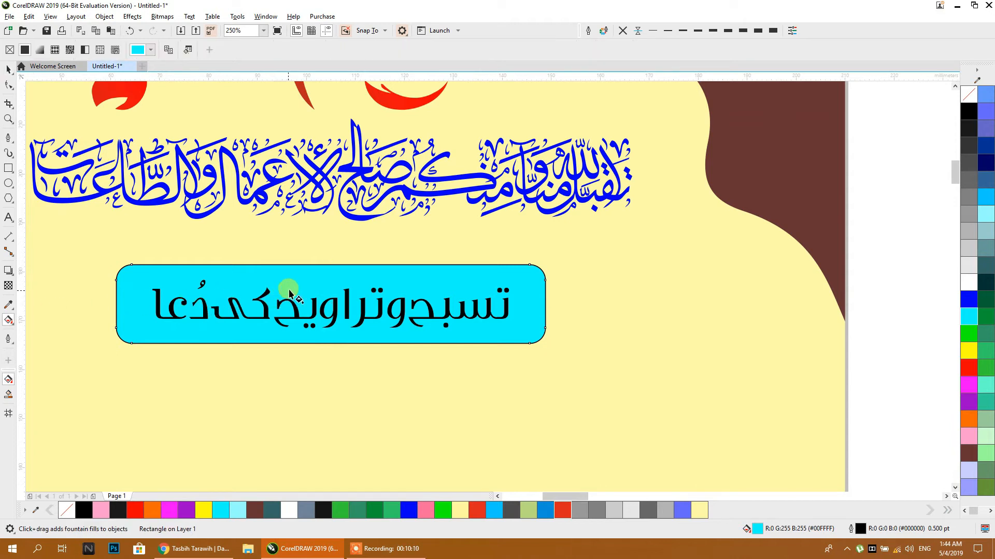
{"action": "left_click_drag", "start_coordinate": [316, 279], "coordinate": [316, 344]}
{"action": "left_click_drag", "start_coordinate": [315, 280], "coordinate": [315, 261]}
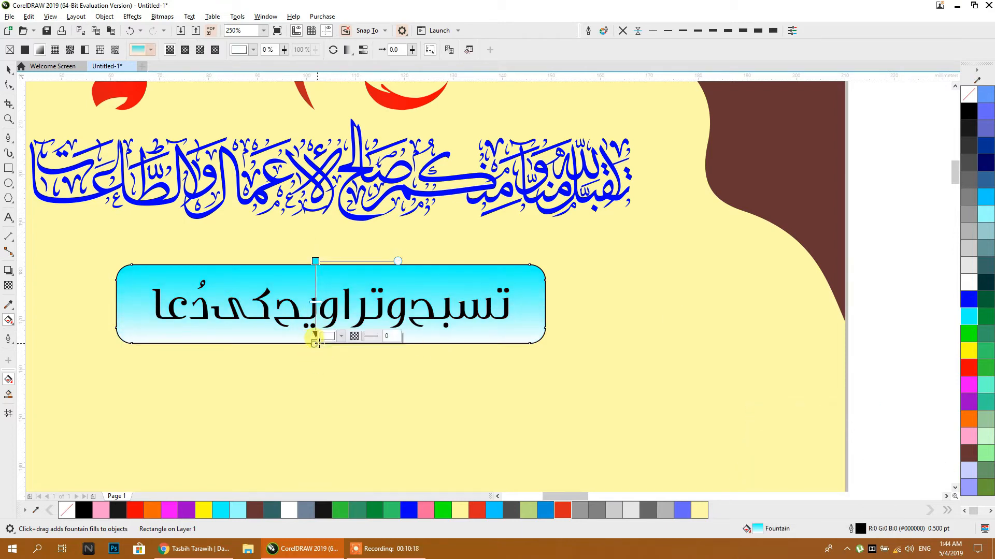
Try yellow as the gradient's lower colour with cyan as its upper colour
{"action": "left_click", "coordinate": [967, 352]}
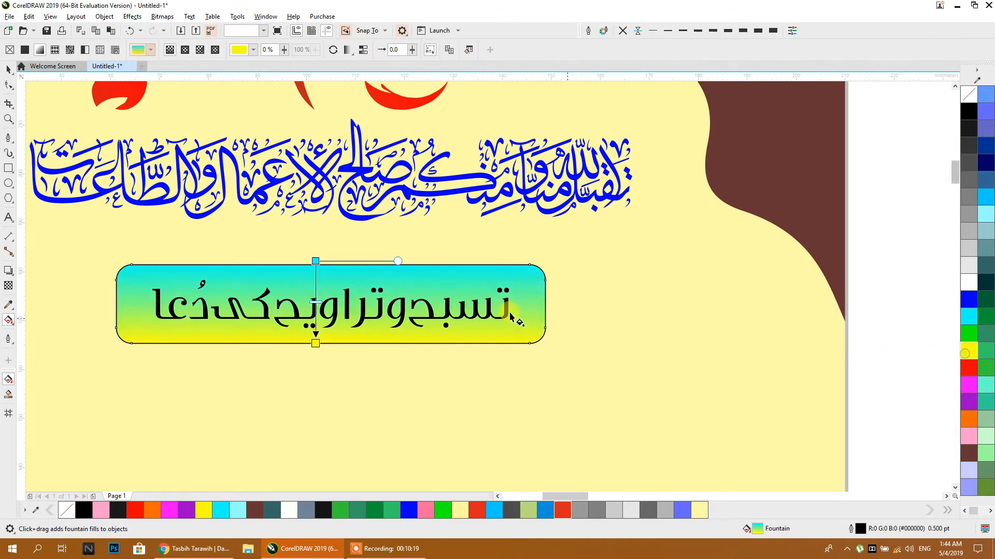
{"action": "left_click", "coordinate": [315, 261]}
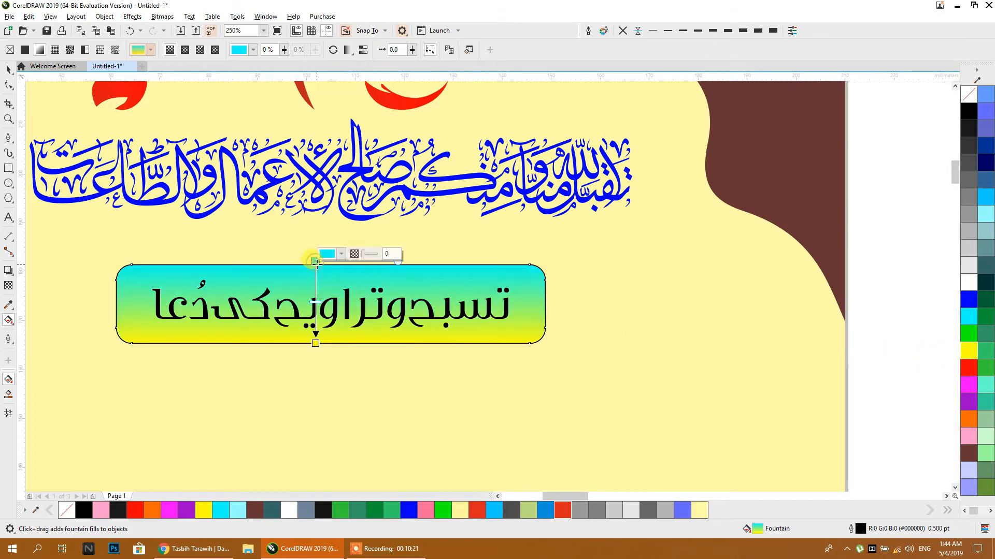
{"action": "left_click", "coordinate": [968, 299]}
{"action": "left_click", "coordinate": [968, 316]}
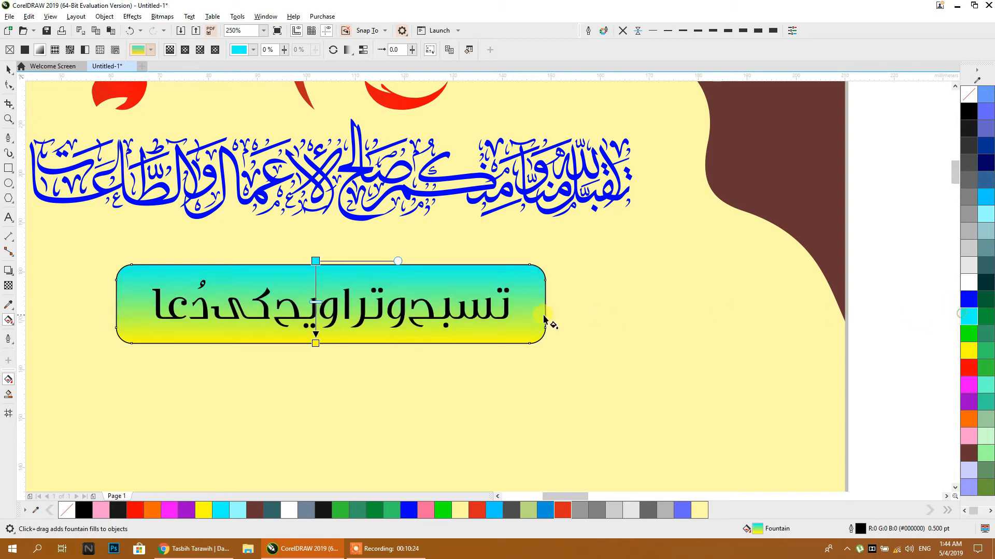
Set the gradient's lower colour to purple and change the rectangle's fill to an elliptical gradient
{"action": "left_click", "coordinate": [315, 342]}
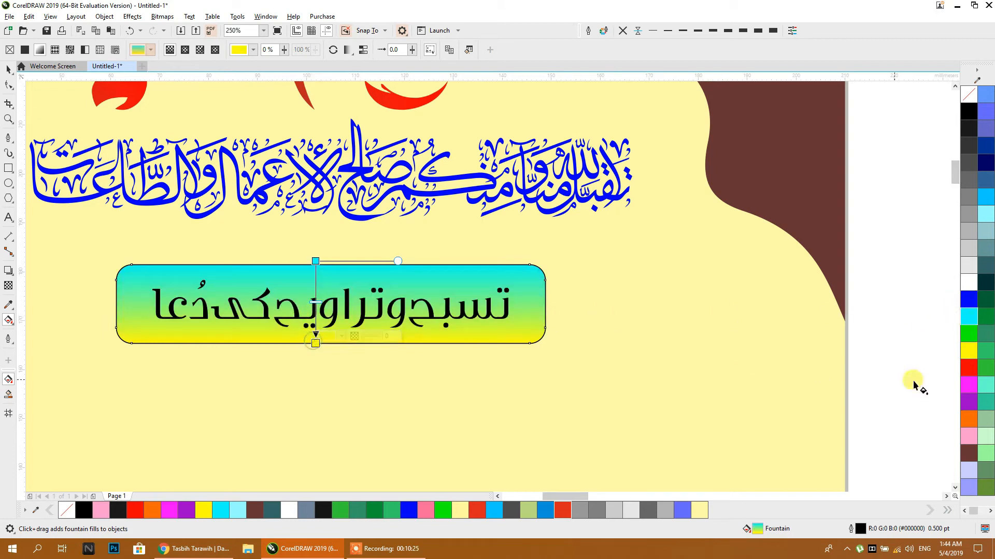
{"action": "left_click", "coordinate": [968, 402]}
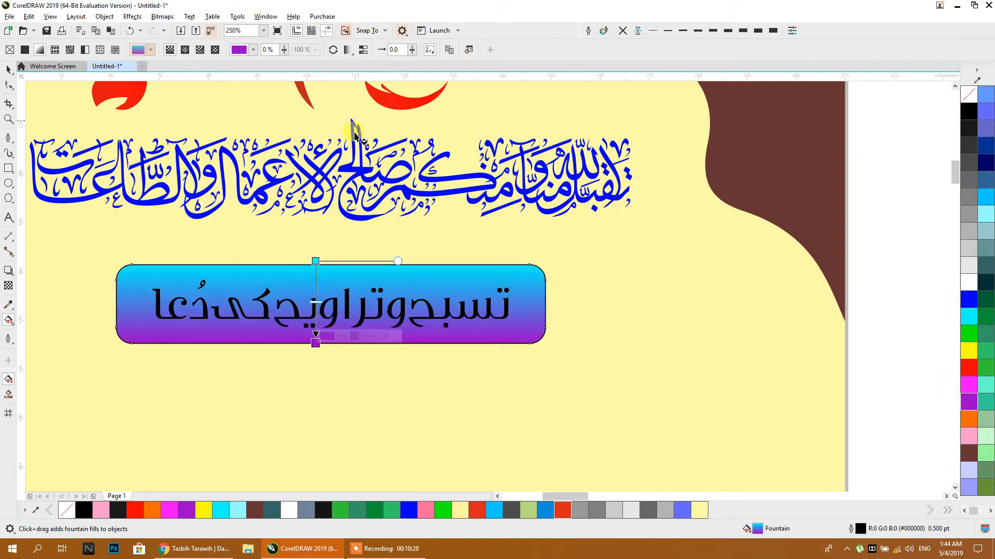
{"action": "left_click", "coordinate": [187, 49]}
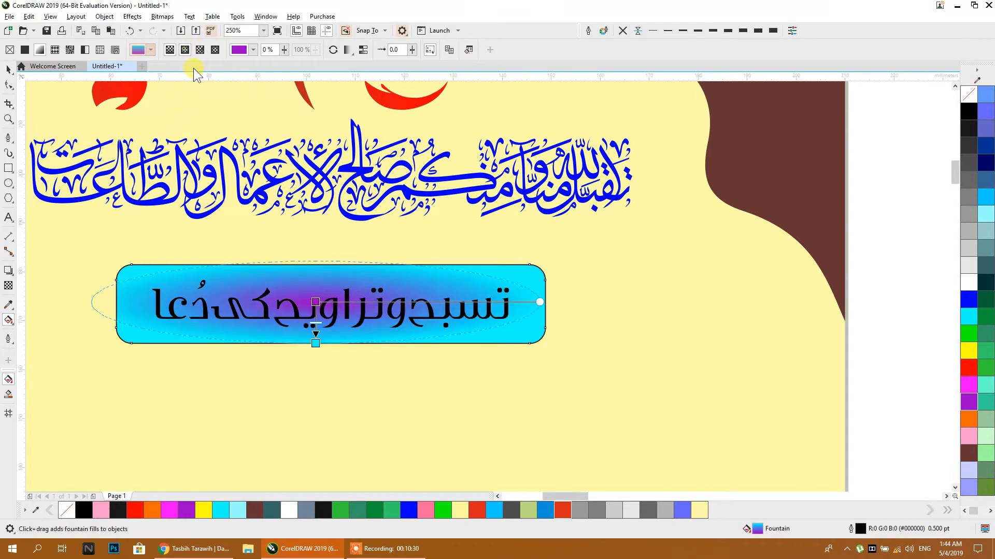
Move the elliptical gradient's centre above the rounded rectangle, widen its ellipse and place its end node on the rectangle's lower edge
{"action": "left_click_drag", "start_coordinate": [317, 299], "coordinate": [315, 235]}
{"action": "left_click_drag", "start_coordinate": [331, 271], "coordinate": [337, 394]}
{"action": "left_click_drag", "start_coordinate": [332, 271], "coordinate": [330, 220]}
{"action": "left_click_drag", "start_coordinate": [503, 211], "coordinate": [658, 212]}
{"action": "left_click_drag", "start_coordinate": [347, 394], "coordinate": [330, 342]}
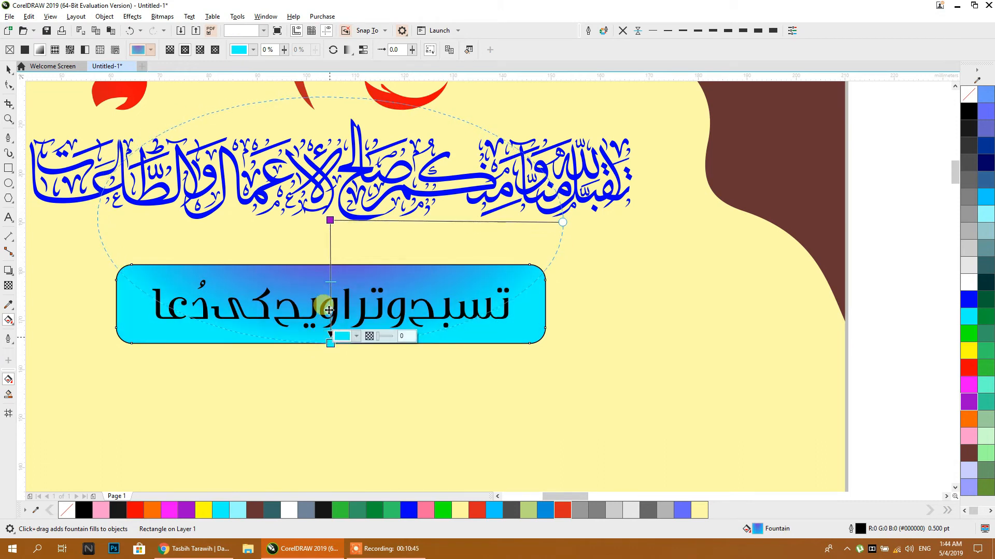
Add an intermediate blue colour node partway down the gradient and try yellow as the centre colour
{"action": "left_click", "coordinate": [330, 220]}
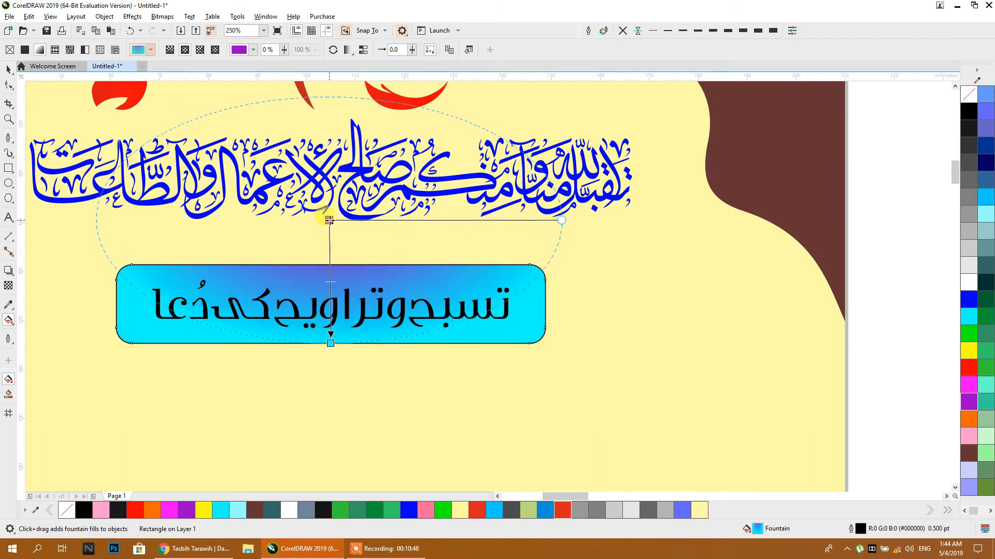
{"action": "double_click", "coordinate": [331, 271]}
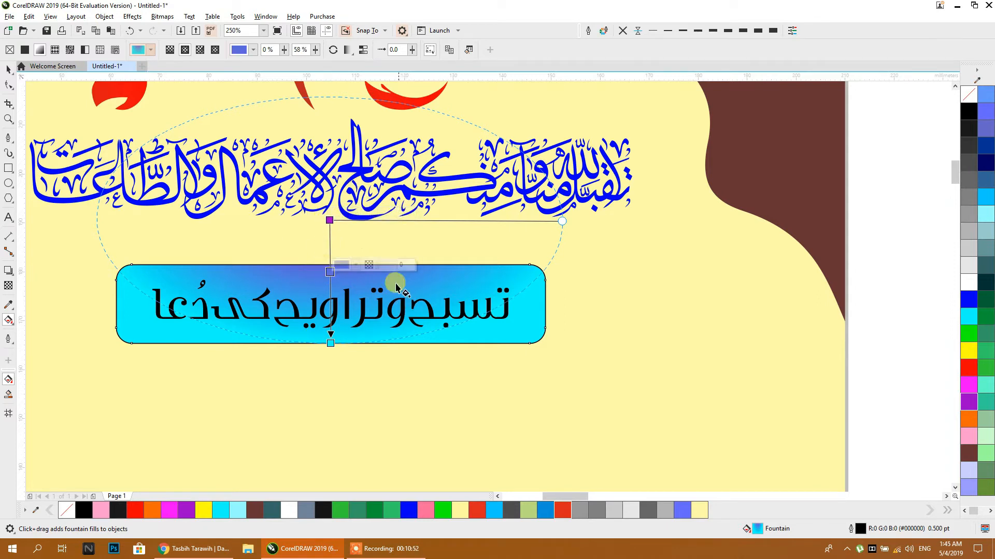
{"action": "left_click", "coordinate": [330, 220]}
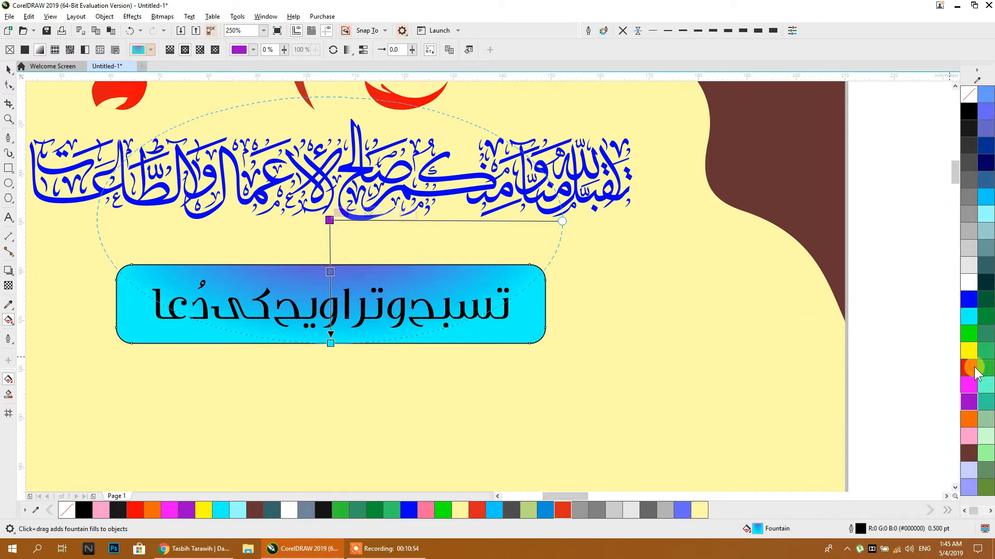
{"action": "left_click", "coordinate": [969, 352]}
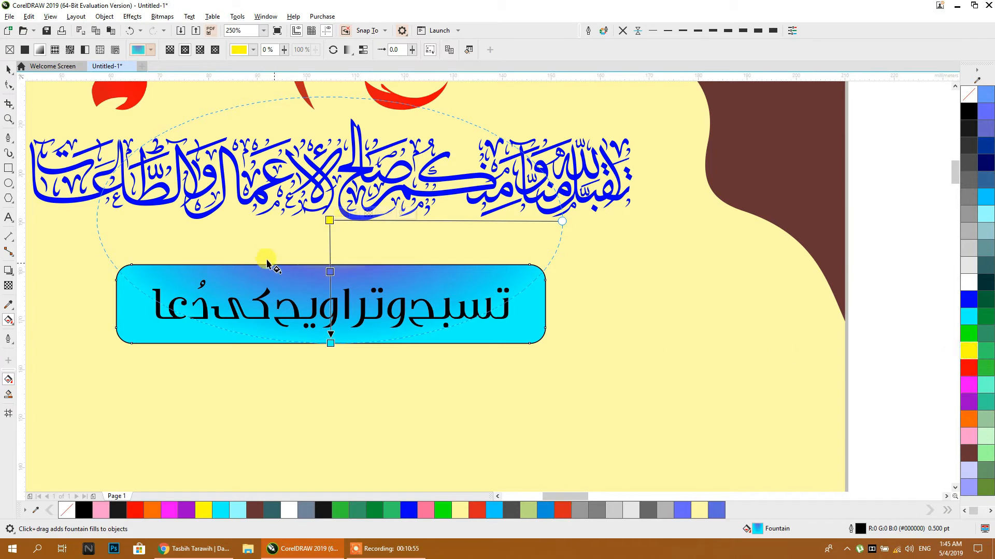
{"action": "double_click", "coordinate": [330, 284]}
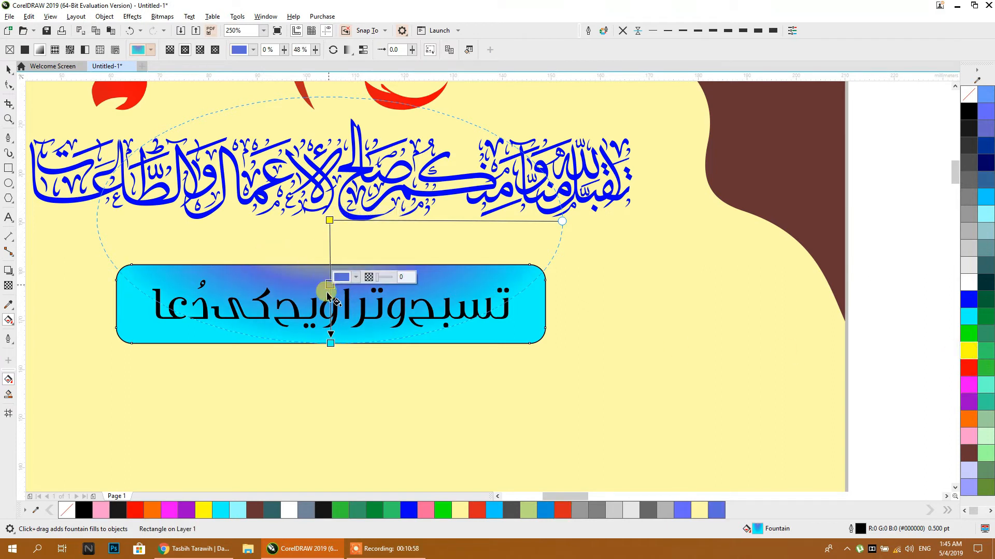
{"action": "left_click_drag", "start_coordinate": [330, 284], "coordinate": [330, 304]}
Try blue as the gradient's centre colour, then set its end colour to purple and its centre colour to cyan
{"action": "left_click", "coordinate": [329, 220]}
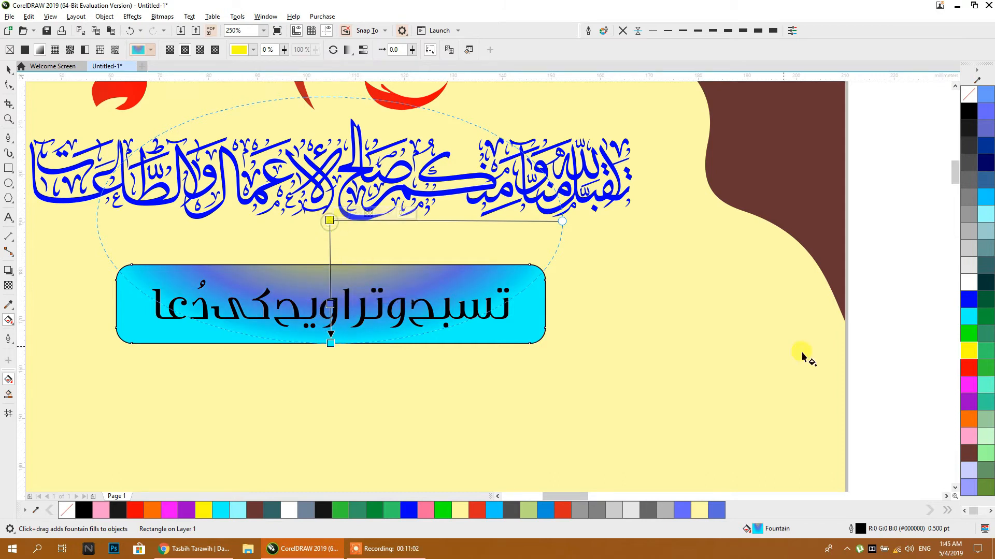
{"action": "left_click", "coordinate": [966, 300]}
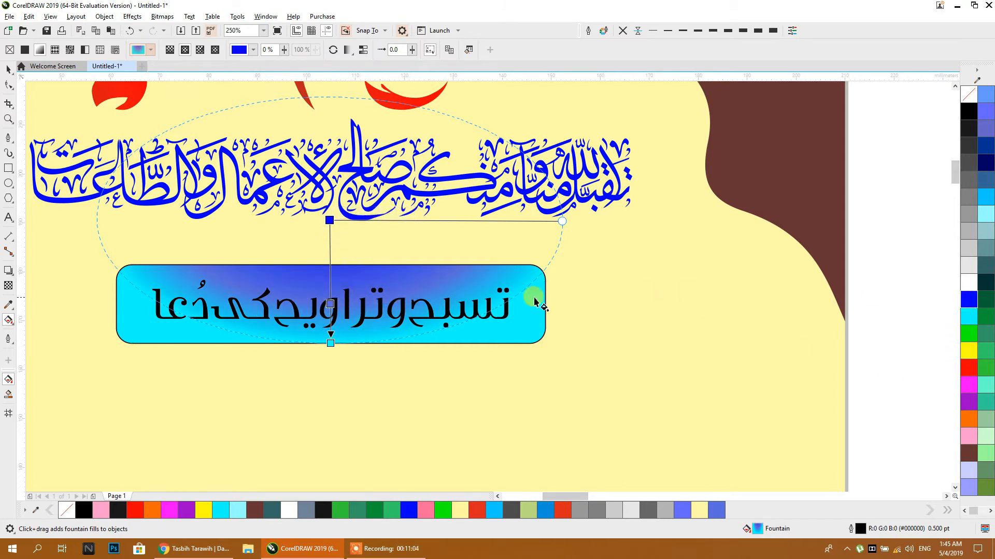
{"action": "left_click", "coordinate": [330, 342]}
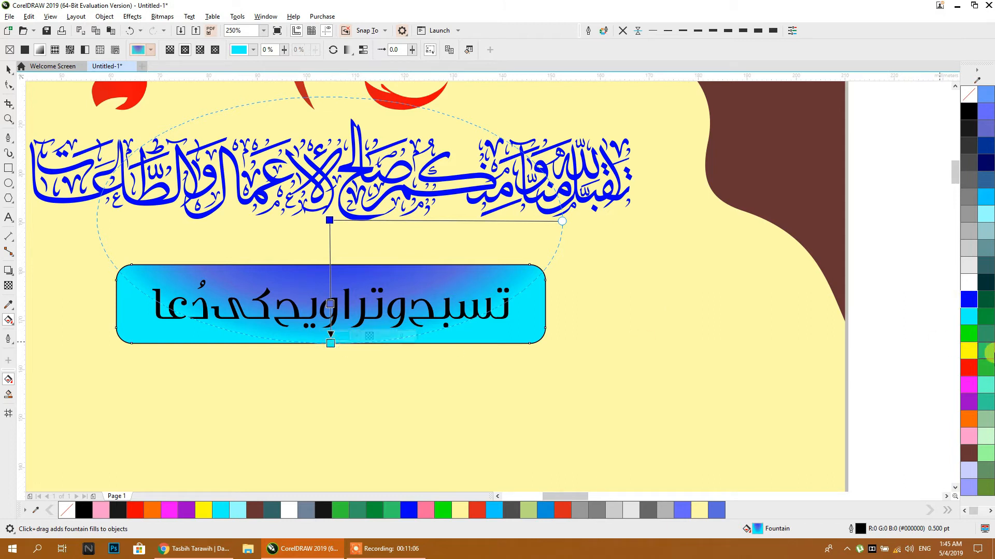
{"action": "left_click", "coordinate": [968, 402]}
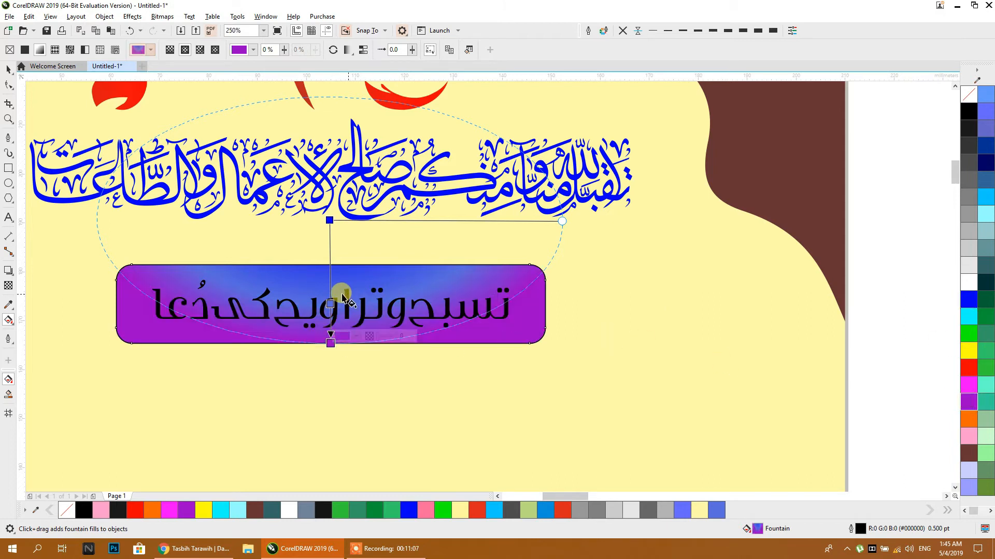
{"action": "left_click", "coordinate": [329, 220]}
{"action": "left_click", "coordinate": [966, 317]}
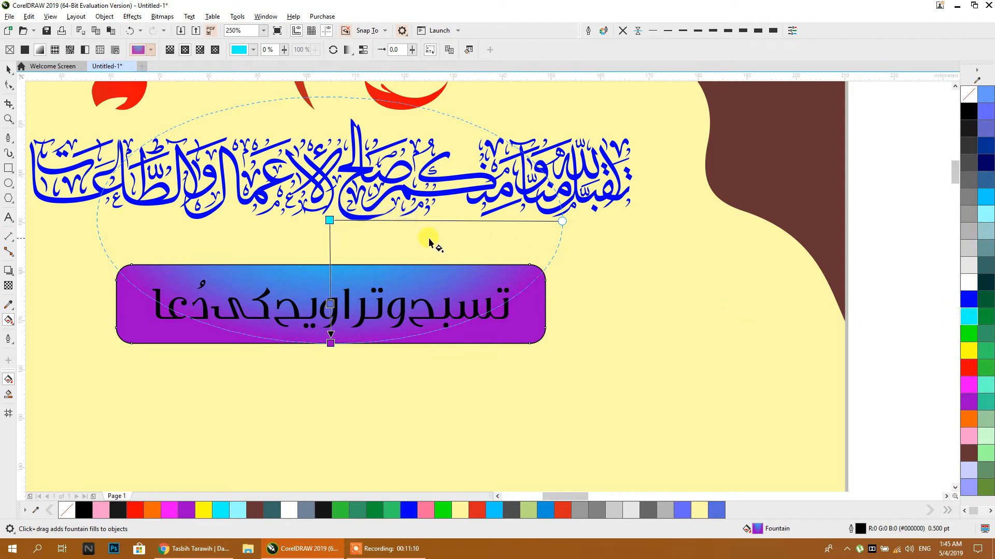
Remove the rounded rectangle's outline and colour the Urdu heading text white
{"action": "left_click", "coordinate": [8, 69]}
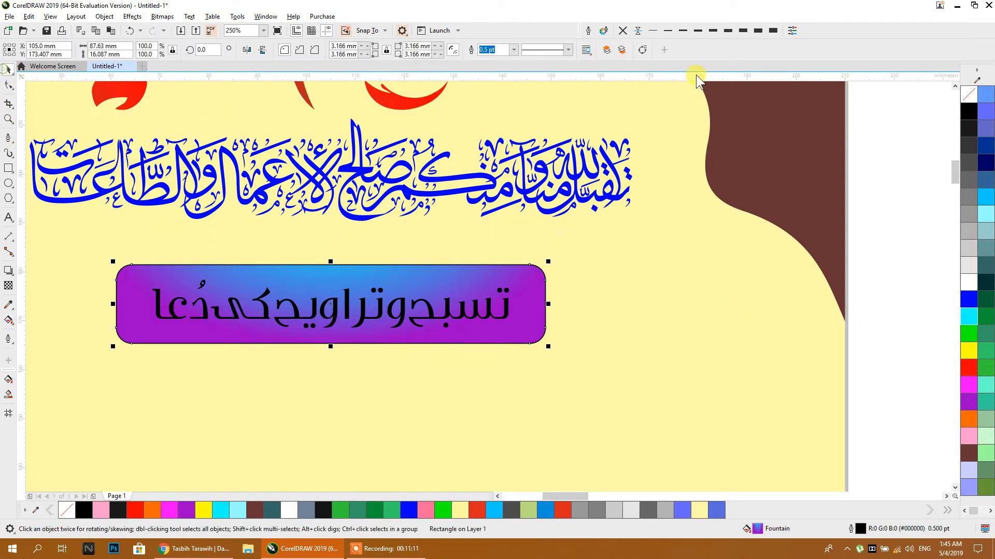
{"action": "left_click", "coordinate": [622, 32]}
{"action": "scroll", "coordinate": [387, 286], "scroll_direction": "down", "scroll_amount": 1}
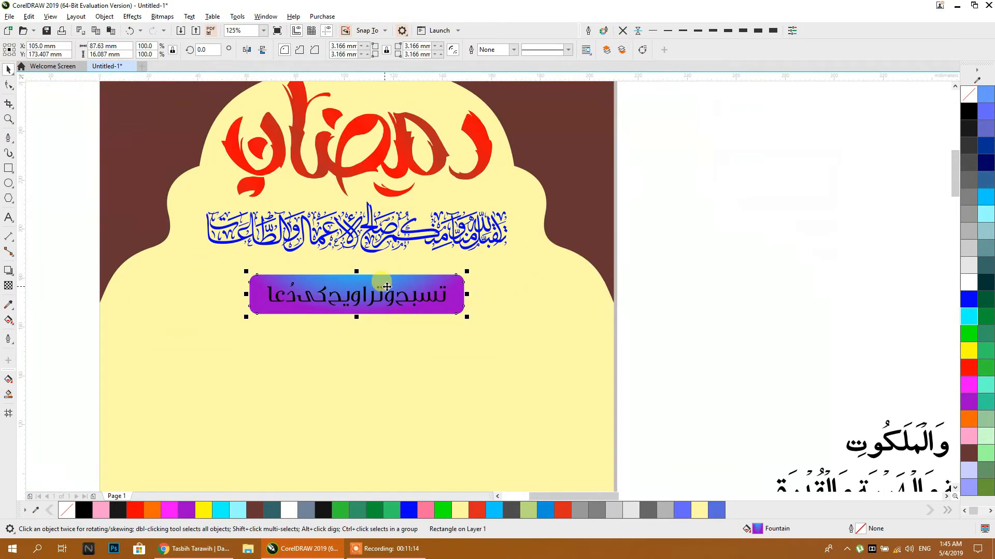
{"action": "left_click", "coordinate": [408, 296]}
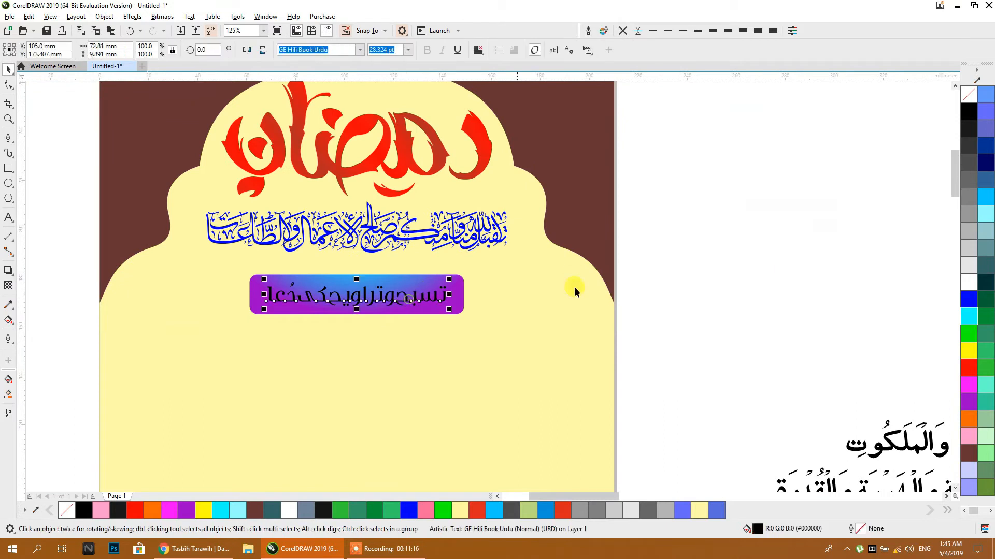
{"action": "left_click", "coordinate": [703, 266]}
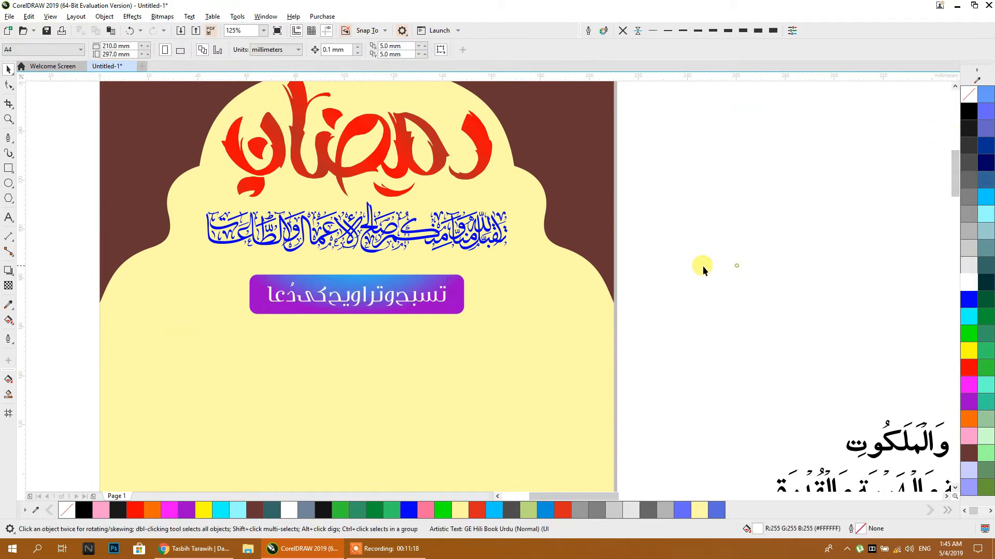
Move the white sparkle swirl and the green-domed mosque image from the reference design onto the poster page
{"action": "scroll", "coordinate": [460, 304], "scroll_direction": "down", "scroll_amount": 1}
{"action": "scroll", "coordinate": [456, 300], "scroll_direction": "up", "scroll_amount": 2}
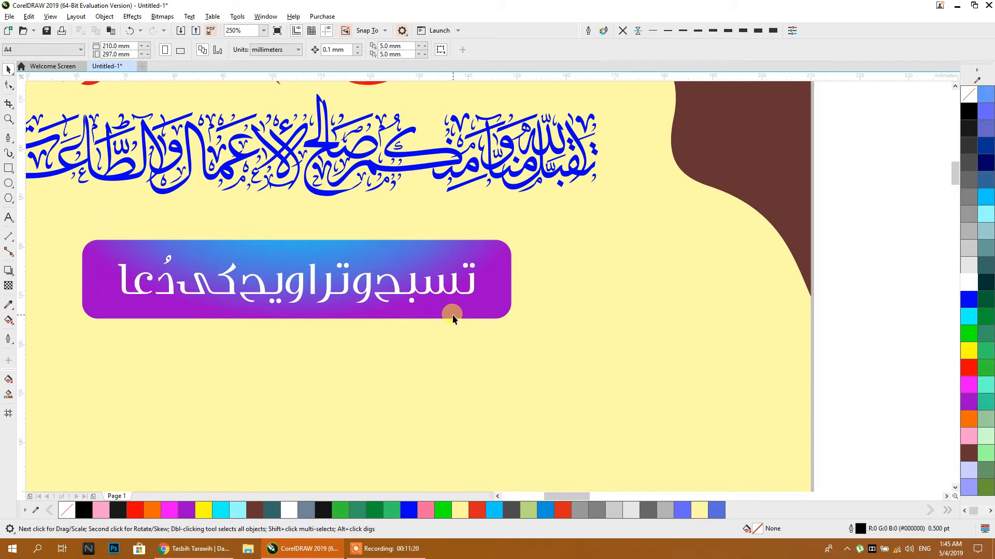
{"action": "scroll", "coordinate": [454, 313], "scroll_direction": "down", "scroll_amount": 1}
{"action": "scroll", "coordinate": [455, 310], "scroll_direction": "down", "scroll_amount": 1}
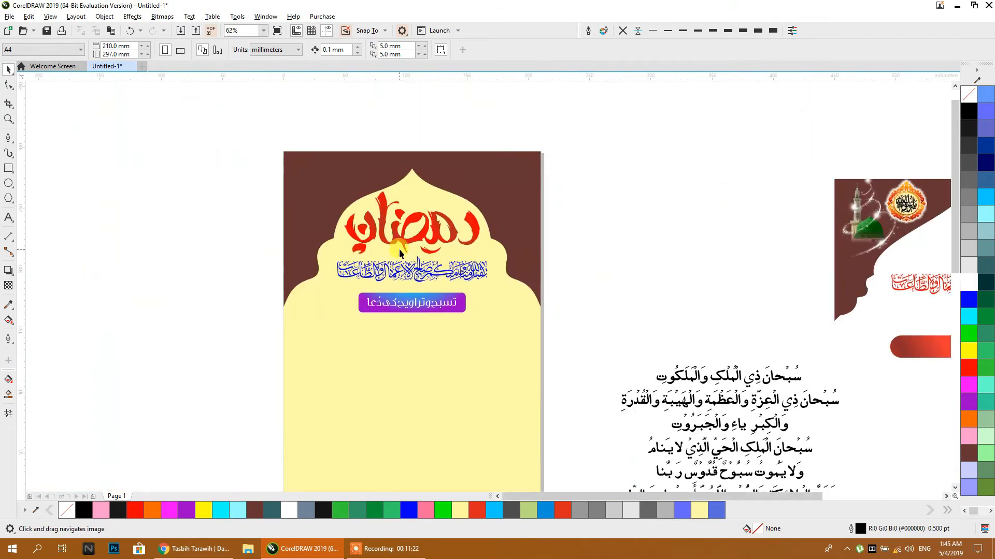
{"action": "scroll", "coordinate": [399, 249], "scroll_direction": "down", "scroll_amount": 1}
{"action": "left_click_drag", "start_coordinate": [654, 264], "coordinate": [286, 134]}
{"action": "scroll", "coordinate": [444, 318], "scroll_direction": "up", "scroll_amount": 1}
{"action": "left_click", "coordinate": [557, 304]}
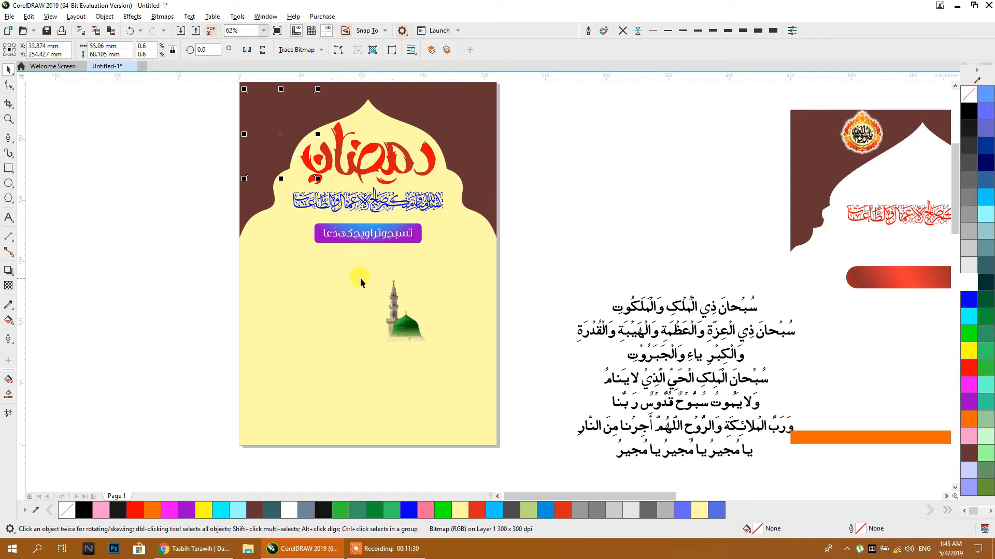
Bring the sparkle swirl to the front and position it in the poster's upper-left brown corner
{"action": "key", "text": "shift+Page_Up"}
{"action": "left_click_drag", "start_coordinate": [276, 149], "coordinate": [289, 189]}
{"action": "left_click", "coordinate": [180, 240]}
{"action": "left_click", "coordinate": [300, 197]}
{"action": "scroll", "coordinate": [290, 175], "scroll_direction": "up", "scroll_amount": 2}
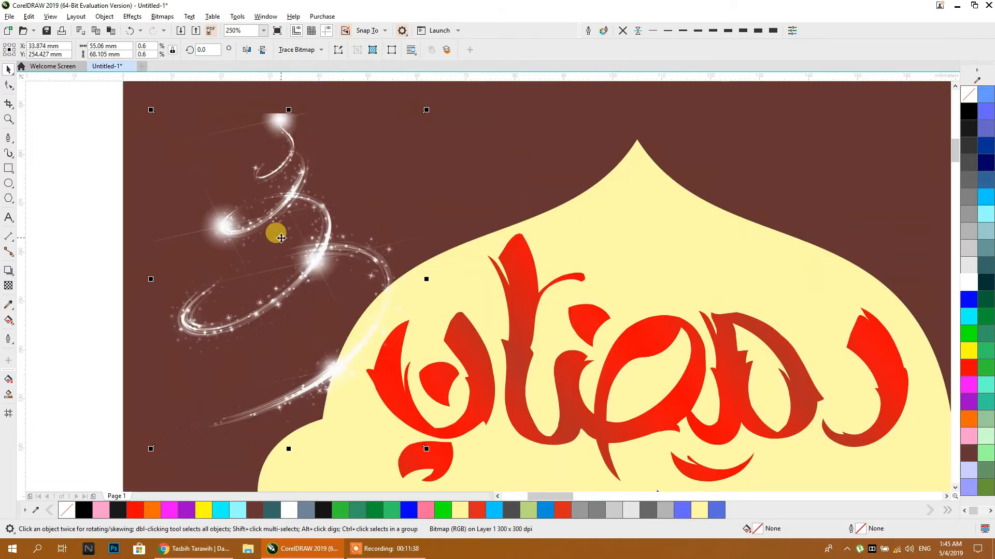
{"action": "scroll", "coordinate": [282, 235], "scroll_direction": "down", "scroll_amount": 1}
{"action": "mouse_move", "coordinate": [282, 236]}
{"action": "left_mouse_down"}
{"action": "mouse_move", "coordinate": [633, 211]}
{"action": "mouse_move", "coordinate": [286, 233]}
{"action": "left_mouse_up"}
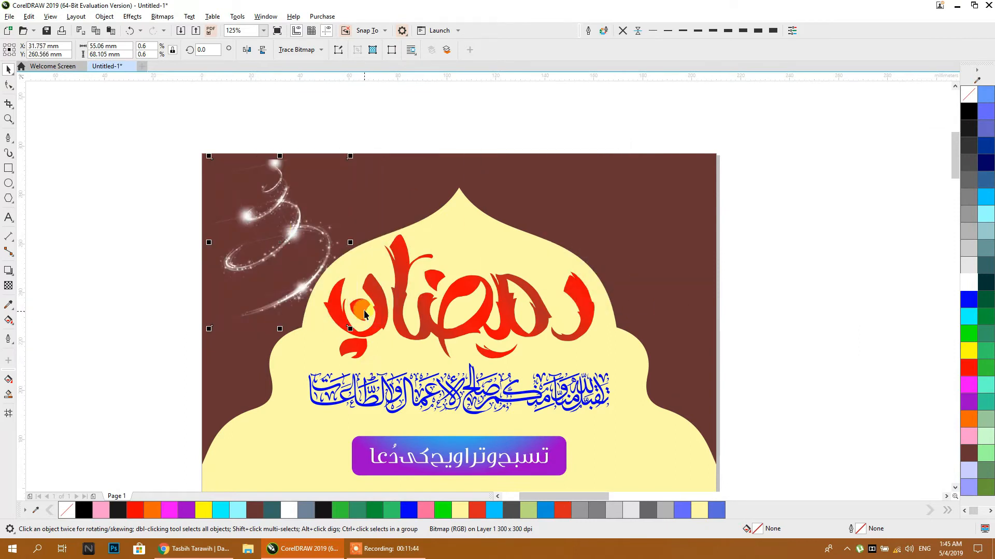
Place the mosque image over the corner swirl, bring it to the front and send it back one level behind the swirl
{"action": "scroll", "coordinate": [364, 314], "scroll_direction": "down", "scroll_amount": 3}
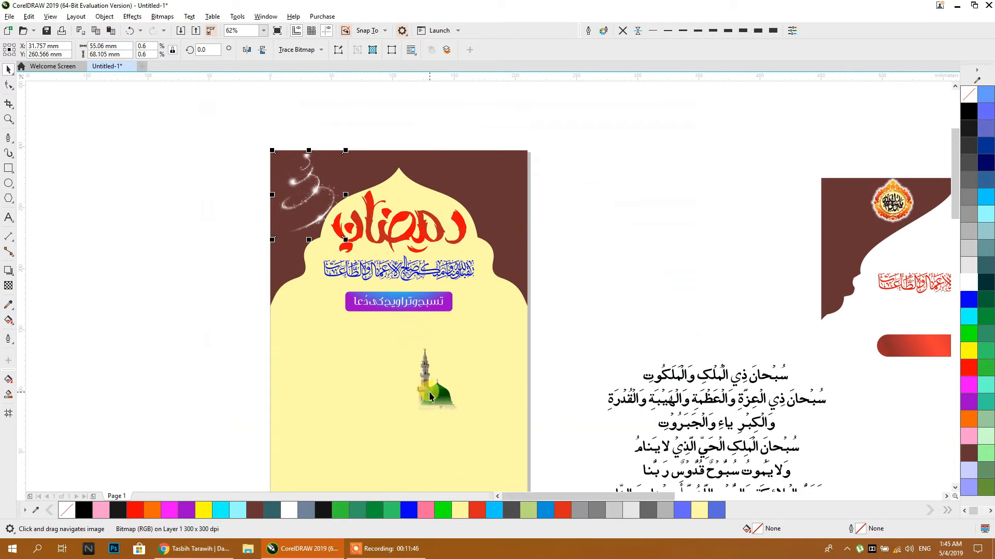
{"action": "left_click", "coordinate": [312, 199]}
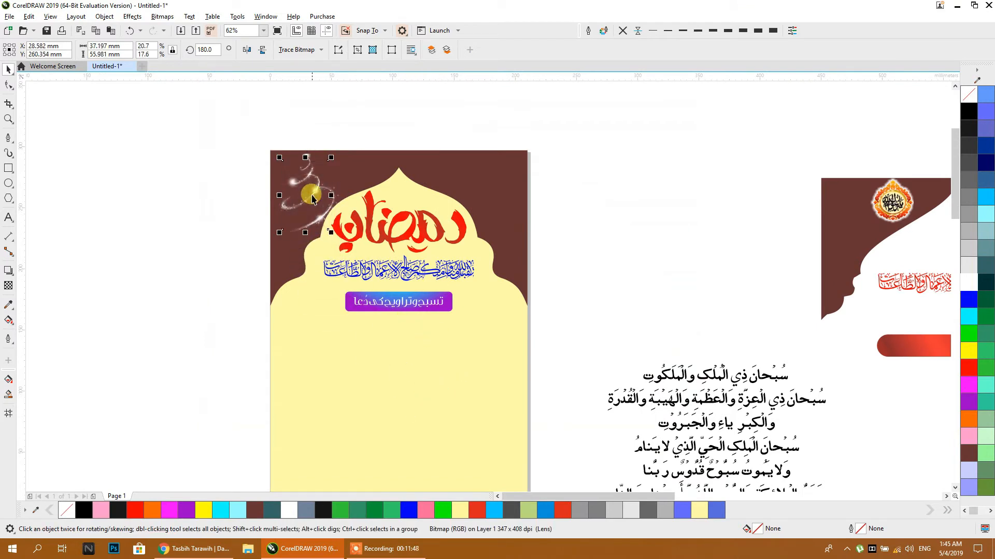
{"action": "scroll", "coordinate": [302, 157], "scroll_direction": "up", "scroll_amount": 3}
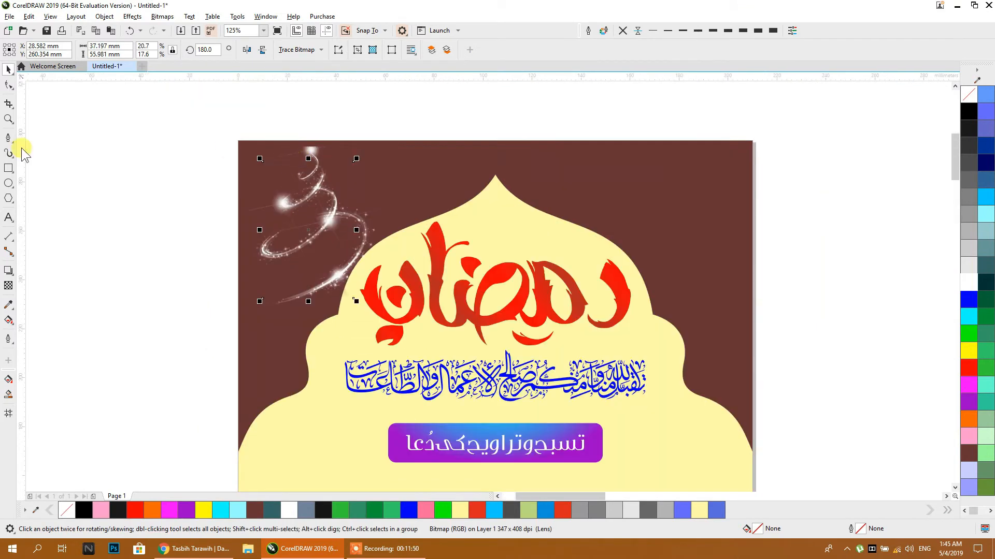
{"action": "key", "text": "shift+Page_Up"}
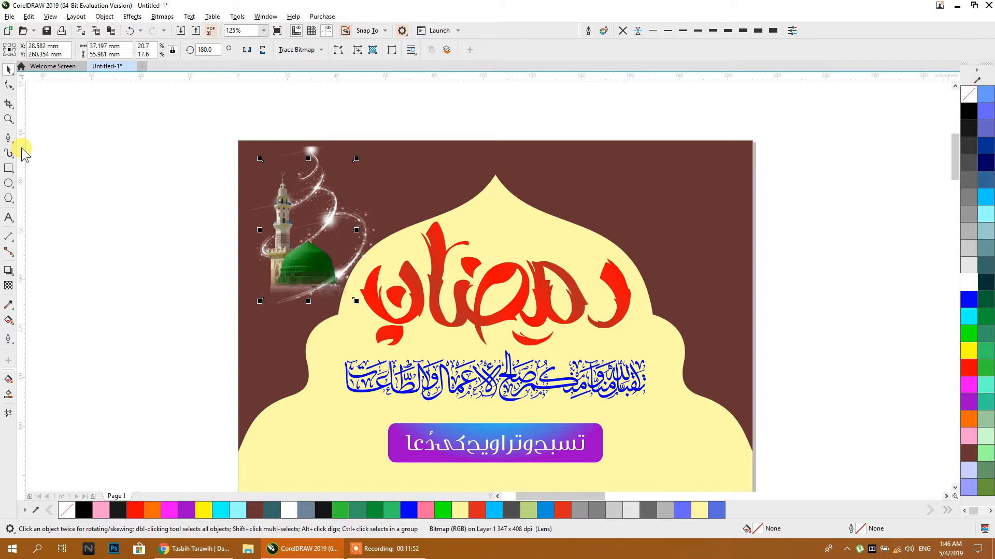
{"action": "key", "text": "ctrl+Page_Down"}
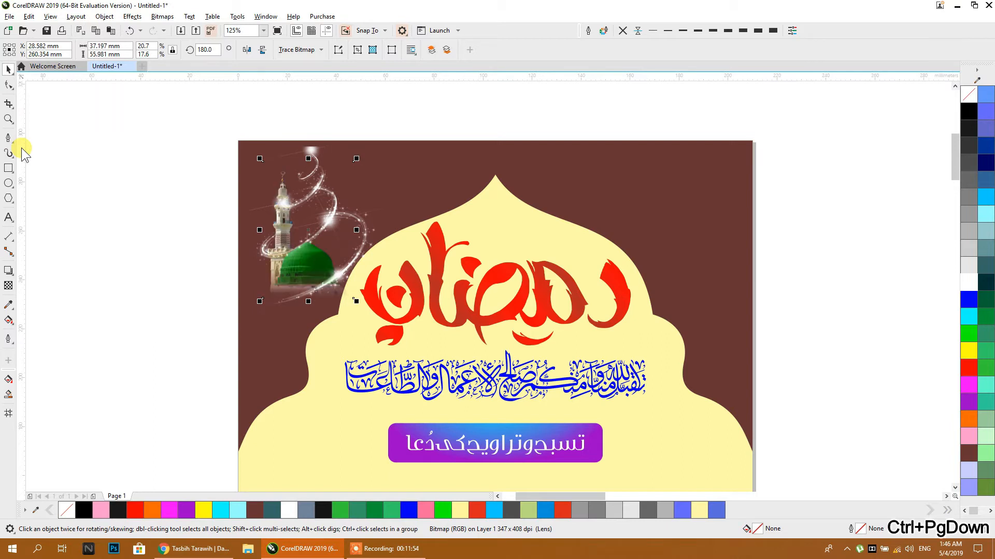
Select the mosque image together with its light swirl and nudge them slightly within the poster's upper-left corner
{"action": "left_click_drag", "start_coordinate": [139, 123], "coordinate": [421, 335]}
{"action": "left_click_drag", "start_coordinate": [328, 285], "coordinate": [320, 287]}
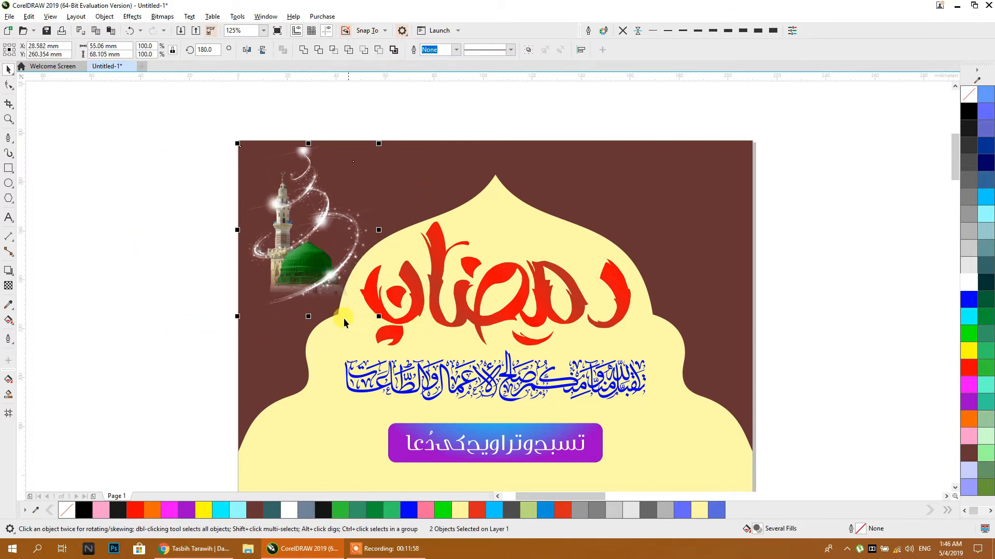
{"action": "left_click_drag", "start_coordinate": [326, 194], "coordinate": [331, 199]}
{"action": "left_click", "coordinate": [148, 199]}
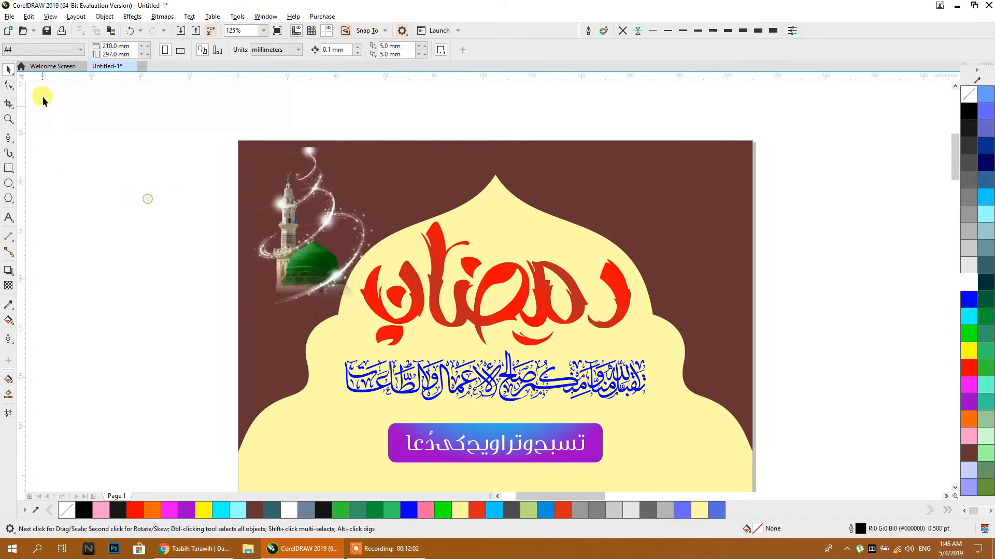
{"action": "left_click", "coordinate": [15, 144]}
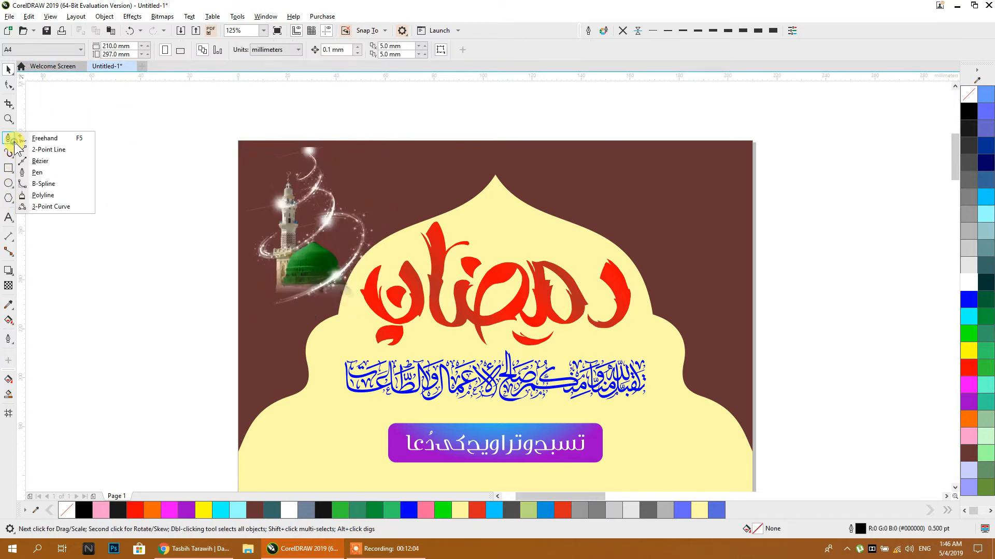
{"action": "left_click", "coordinate": [12, 106]}
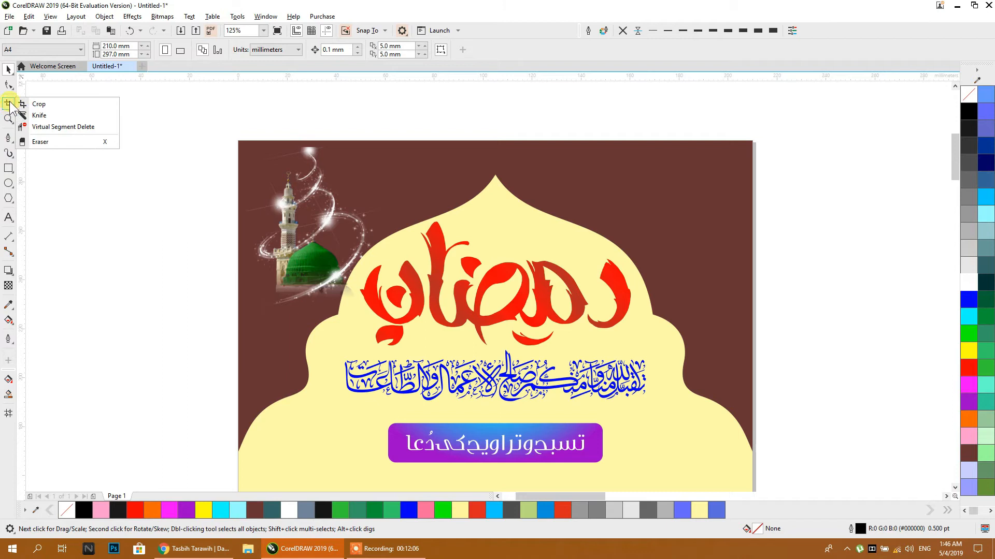
{"action": "left_click", "coordinate": [9, 85]}
{"action": "left_click", "coordinate": [8, 118]}
{"action": "left_click", "coordinate": [8, 137]}
{"action": "left_click", "coordinate": [7, 153]}
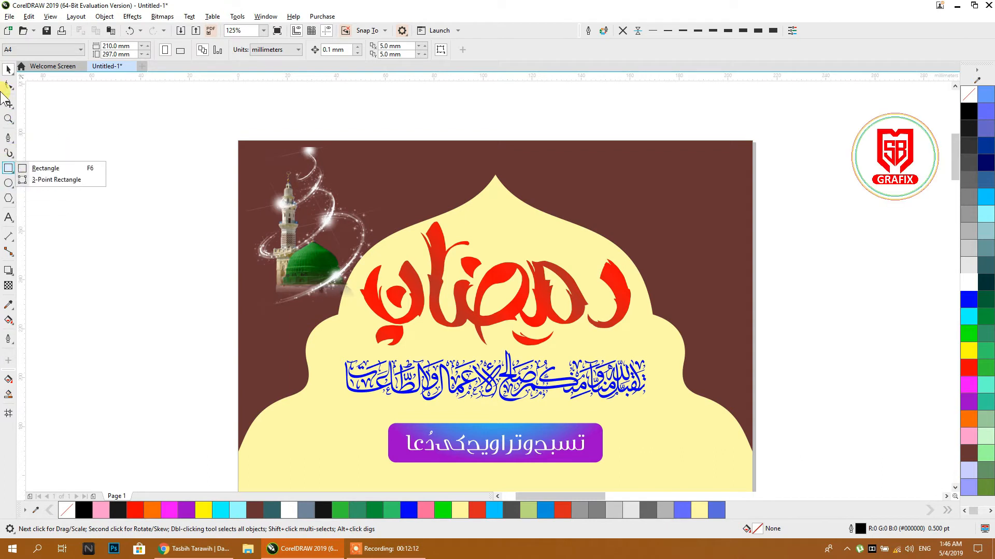
{"action": "mouse_move", "coordinate": [4, 86]}
{"action": "mouse_move", "coordinate": [10, 116]}
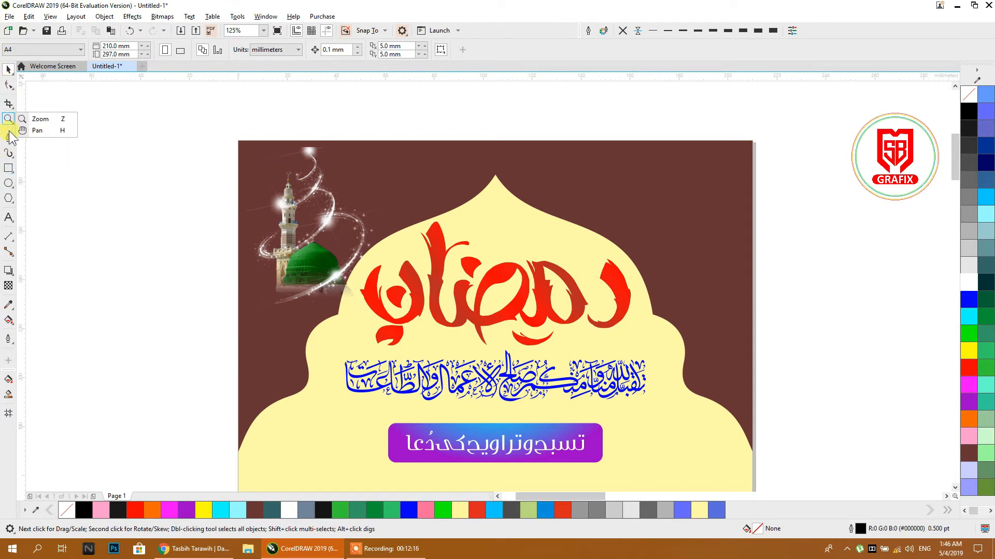
Activate the Artistic Media tool in Spray mode
{"action": "mouse_move", "coordinate": [9, 137]}
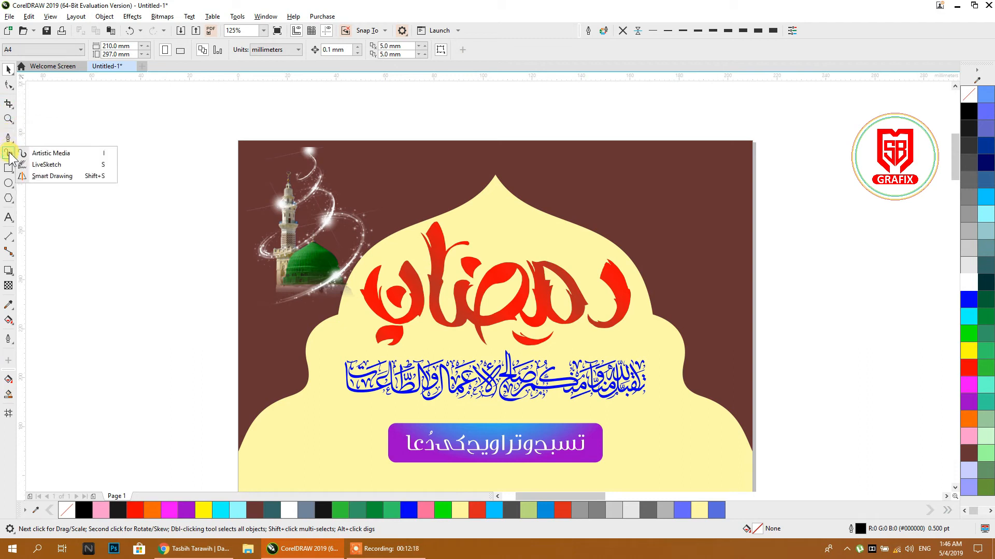
{"action": "left_click", "coordinate": [58, 156]}
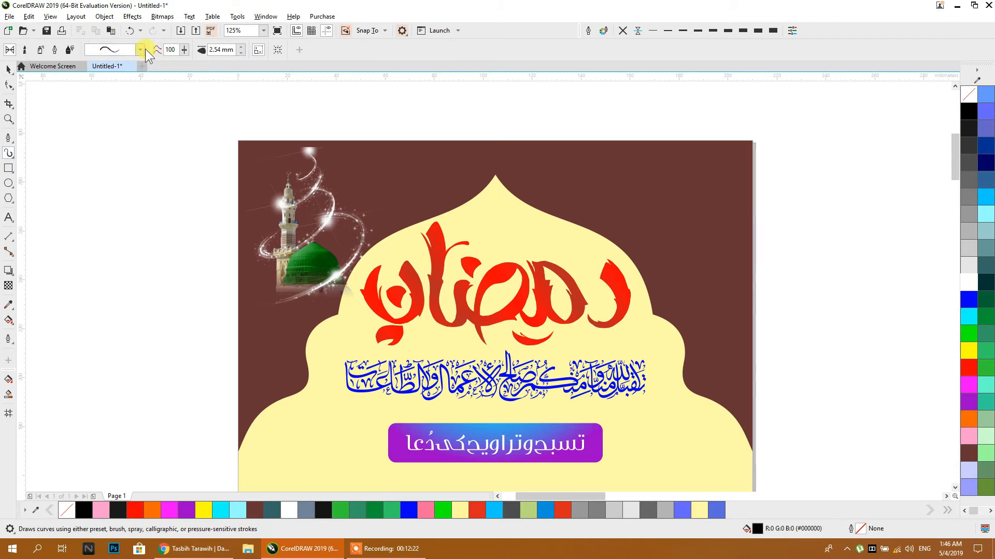
{"action": "left_click", "coordinate": [55, 50]}
{"action": "left_click", "coordinate": [40, 50]}
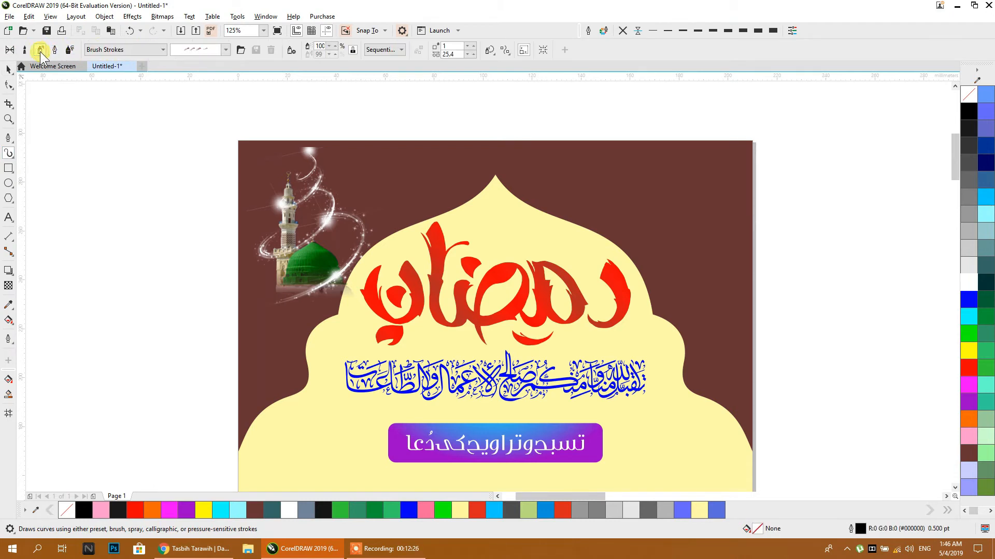
Browse the available spray patterns in the Stars, Splatter and Plants categories
{"action": "left_click", "coordinate": [158, 49]}
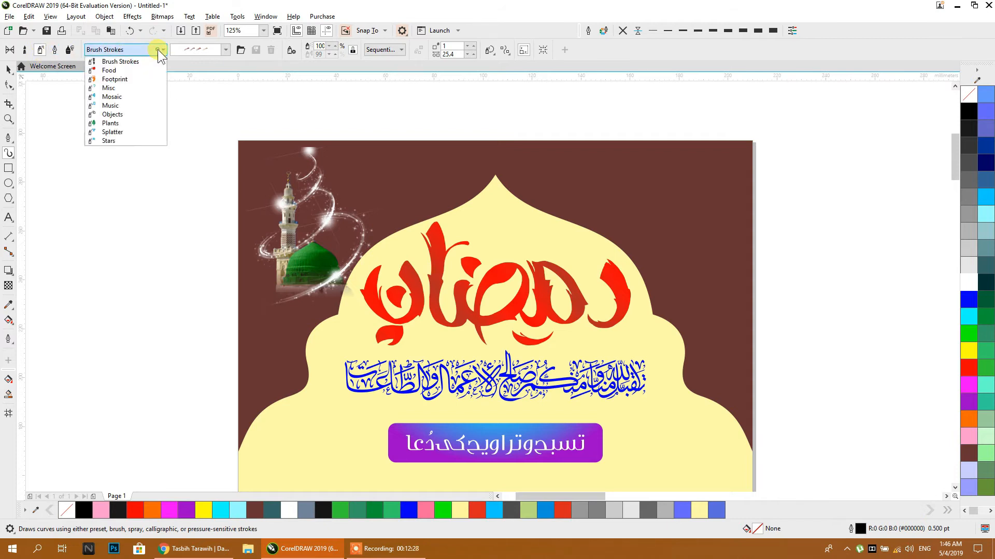
{"action": "left_click", "coordinate": [110, 141]}
{"action": "left_click", "coordinate": [224, 50]}
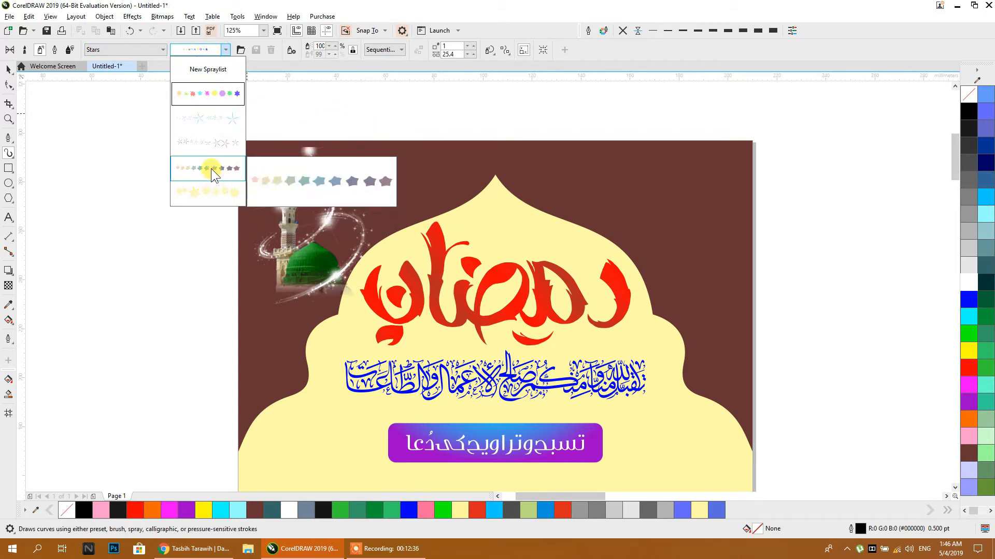
{"action": "left_click", "coordinate": [126, 54]}
{"action": "left_click", "coordinate": [138, 48]}
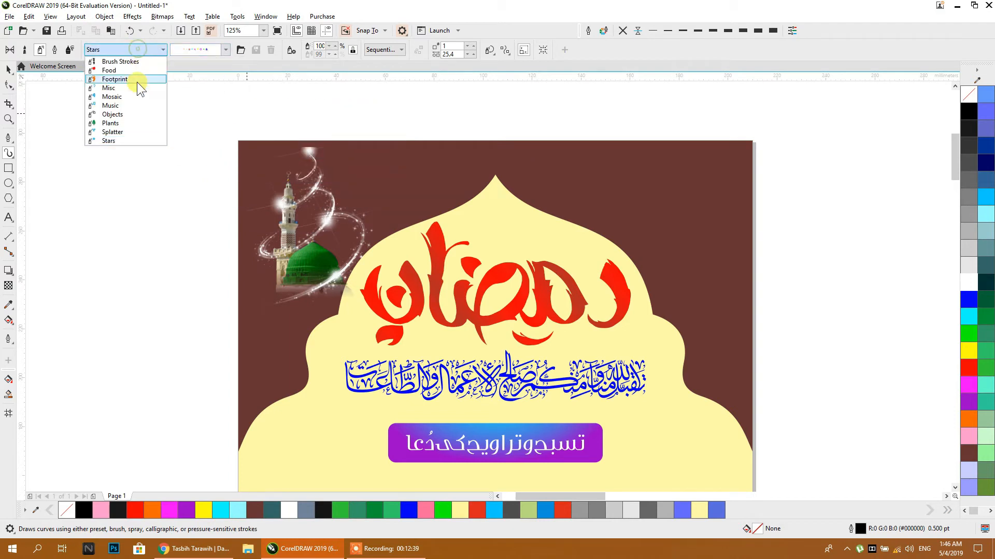
{"action": "left_click", "coordinate": [126, 130]}
{"action": "left_click", "coordinate": [207, 48]}
{"action": "left_click", "coordinate": [158, 42]}
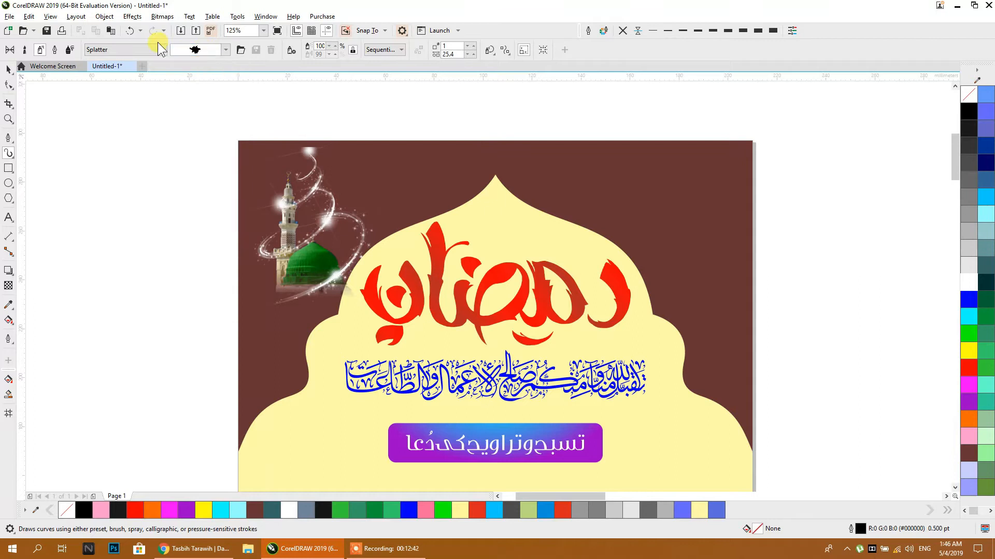
{"action": "left_click", "coordinate": [154, 50]}
{"action": "left_click", "coordinate": [128, 123]}
{"action": "left_click", "coordinate": [203, 50]}
{"action": "left_click_drag", "start_coordinate": [248, 158], "coordinate": [247, 293]}
Check the spray patterns offered under the Brush Strokes, Footprint and Music categories
{"action": "left_click", "coordinate": [139, 52]}
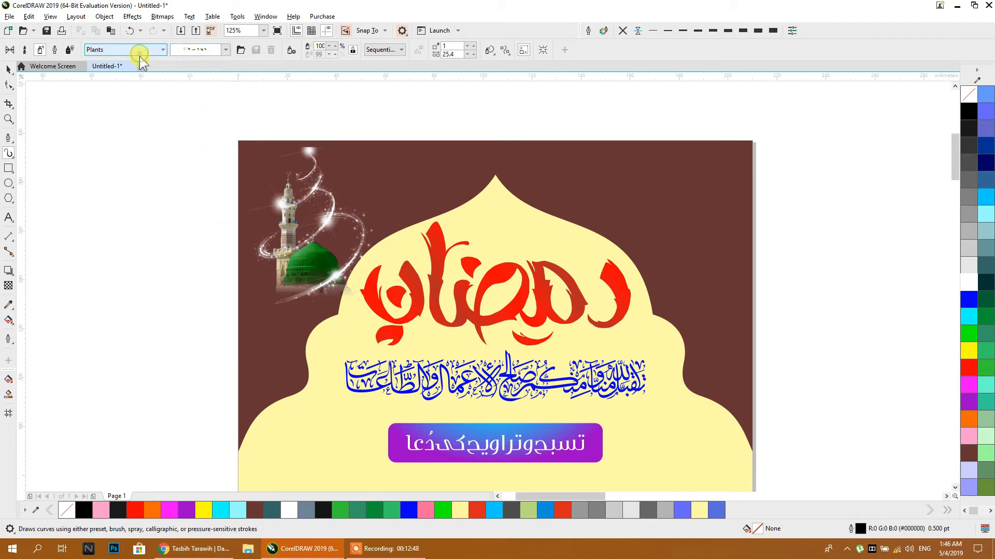
{"action": "left_click", "coordinate": [139, 52]}
{"action": "left_click", "coordinate": [133, 61]}
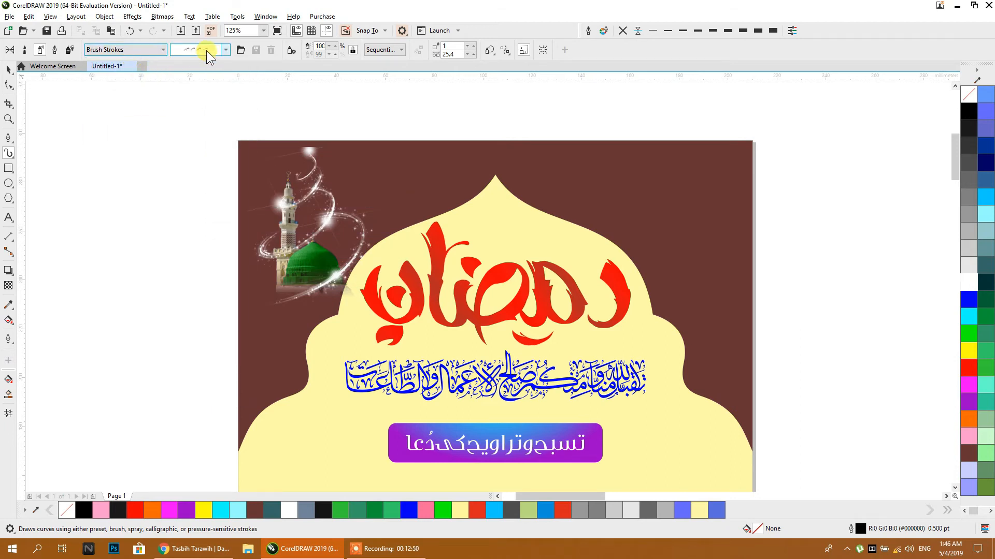
{"action": "left_click", "coordinate": [206, 51]}
{"action": "left_click", "coordinate": [139, 54]}
{"action": "left_click", "coordinate": [138, 54]}
{"action": "left_click", "coordinate": [129, 79]}
{"action": "left_click", "coordinate": [203, 50]}
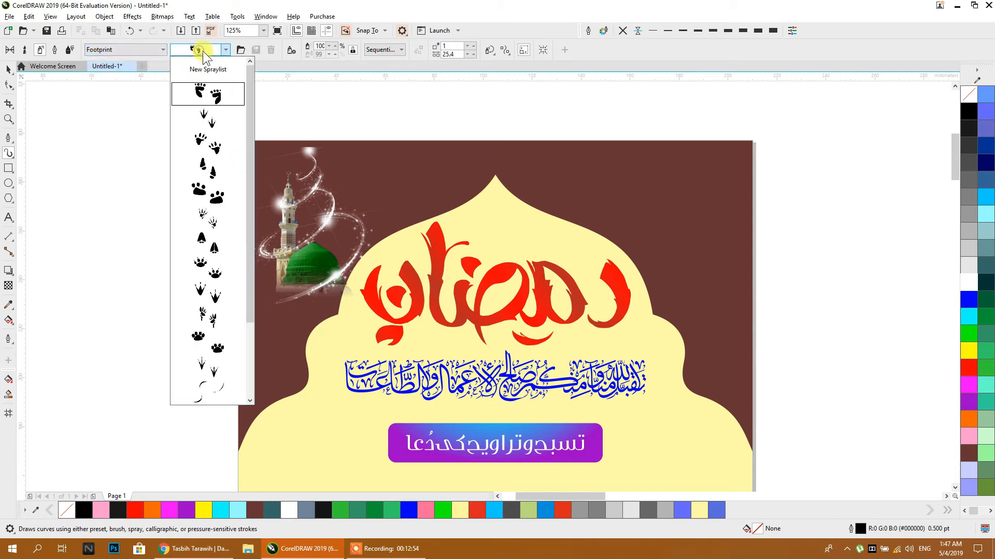
{"action": "left_click", "coordinate": [126, 49]}
{"action": "left_click", "coordinate": [126, 50]}
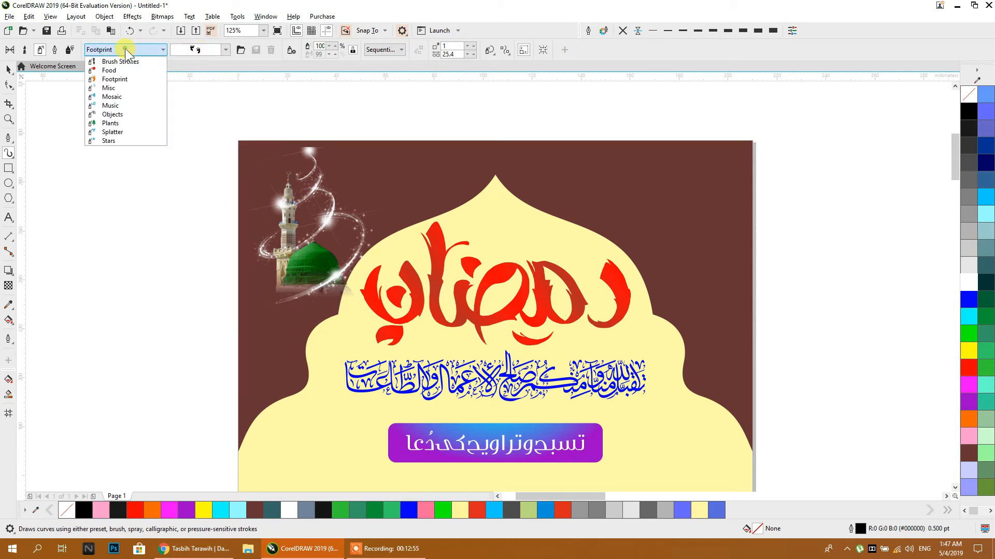
{"action": "left_click", "coordinate": [119, 103]}
{"action": "left_click", "coordinate": [193, 49]}
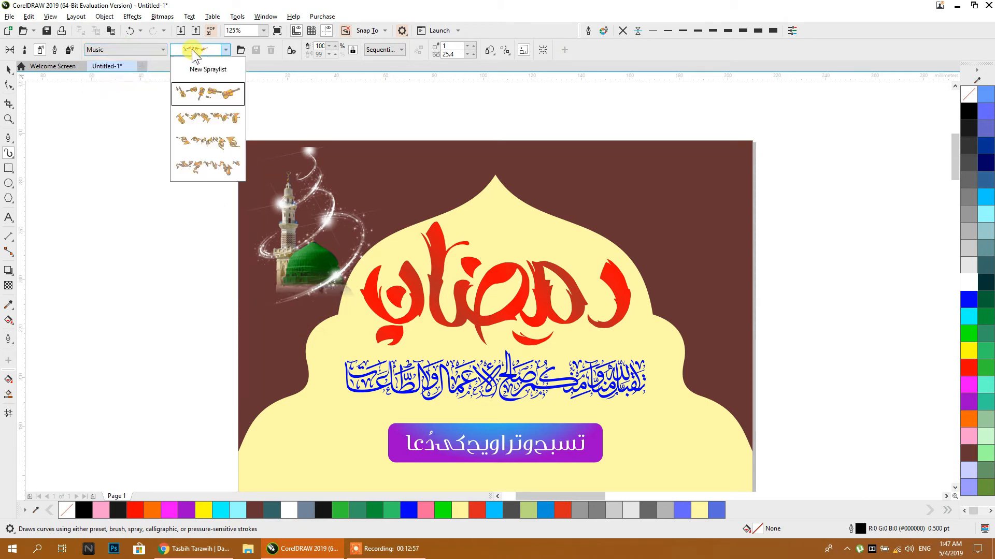
Choose the coloured light bulb spray pattern from the Objects category
{"action": "left_click", "coordinate": [130, 50]}
{"action": "left_click", "coordinate": [129, 51]}
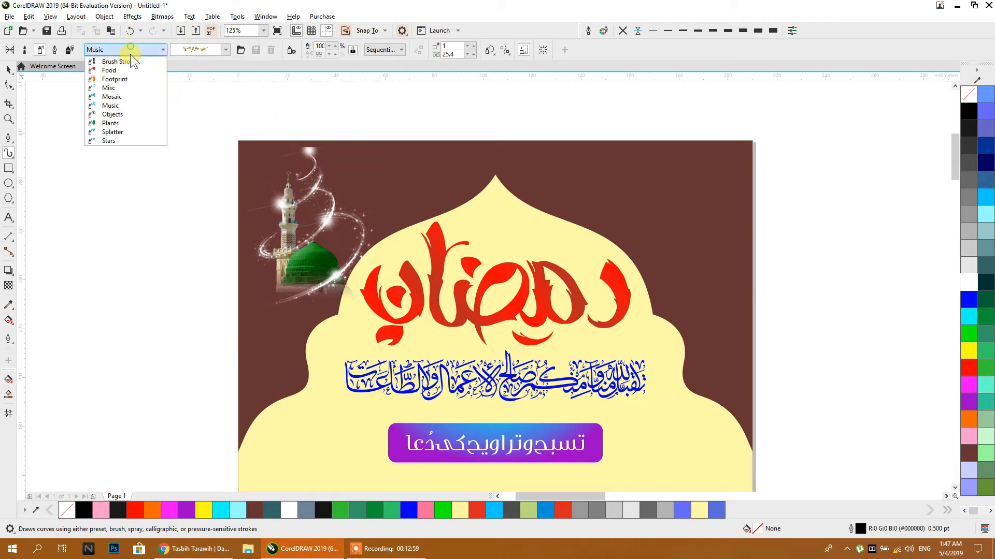
{"action": "left_click", "coordinate": [130, 116]}
{"action": "left_click", "coordinate": [207, 48]}
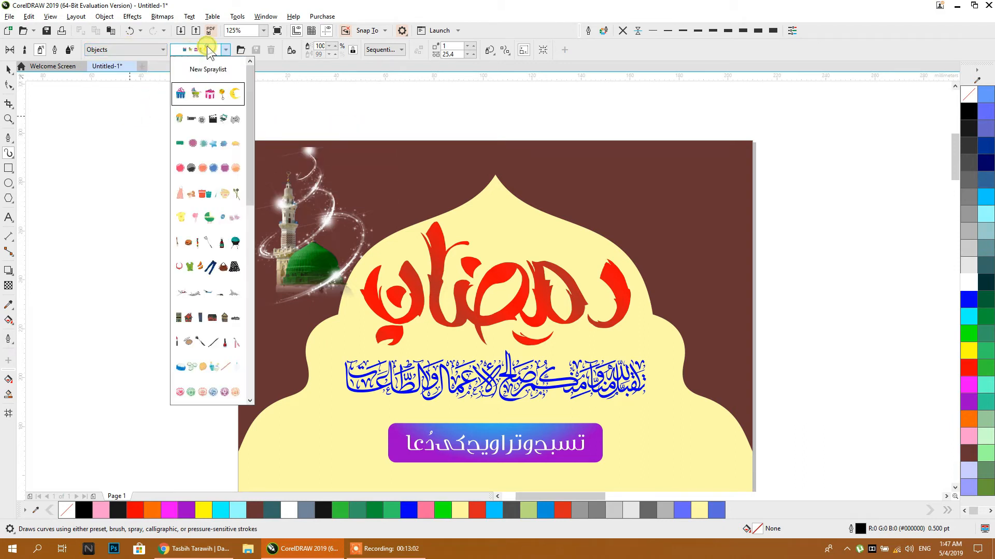
{"action": "left_click_drag", "start_coordinate": [249, 190], "coordinate": [255, 386]}
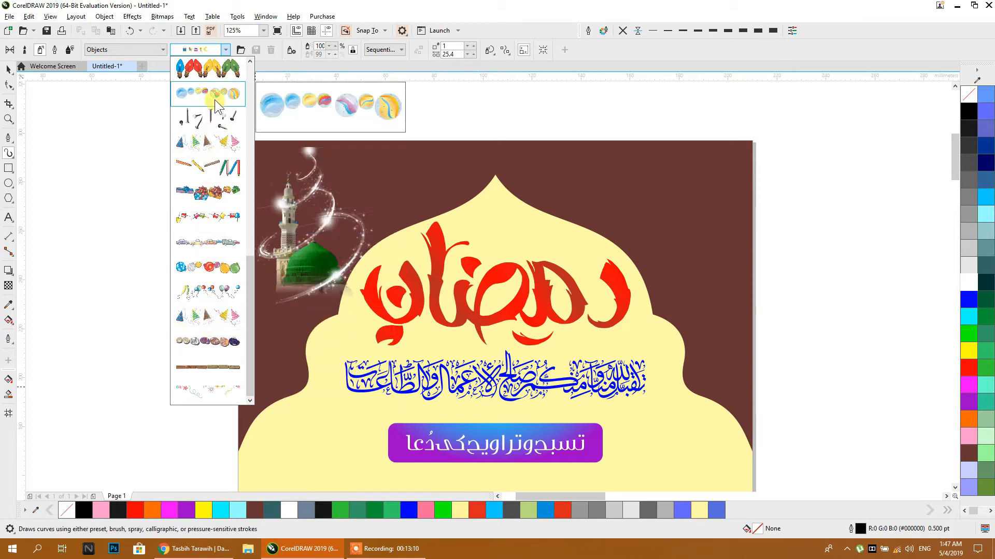
{"action": "left_click", "coordinate": [213, 73]}
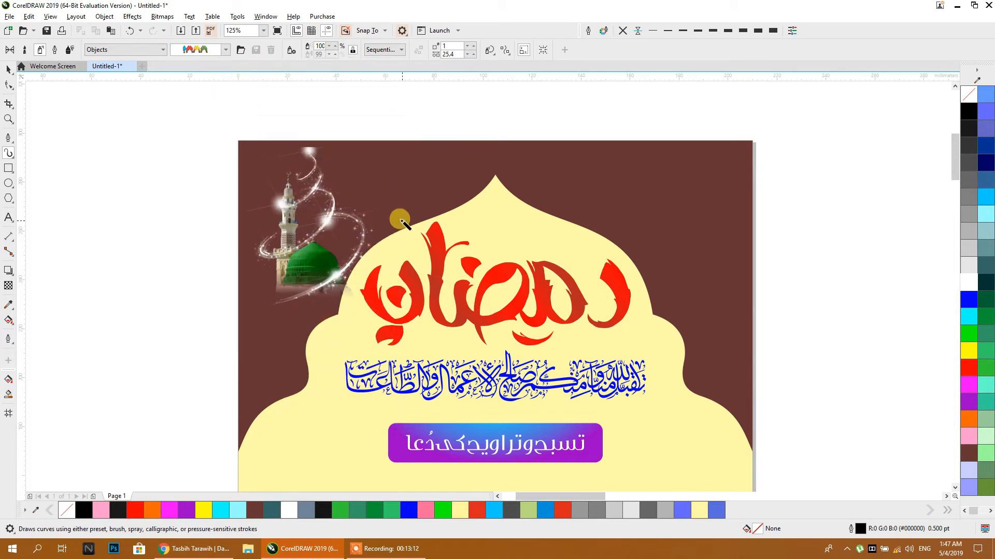
Spray a row of coloured light bulbs across the poster's upper edge, then shrink the whole bulb group
{"action": "left_click_drag", "start_coordinate": [361, 159], "coordinate": [725, 165]}
{"action": "left_click", "coordinate": [8, 69]}
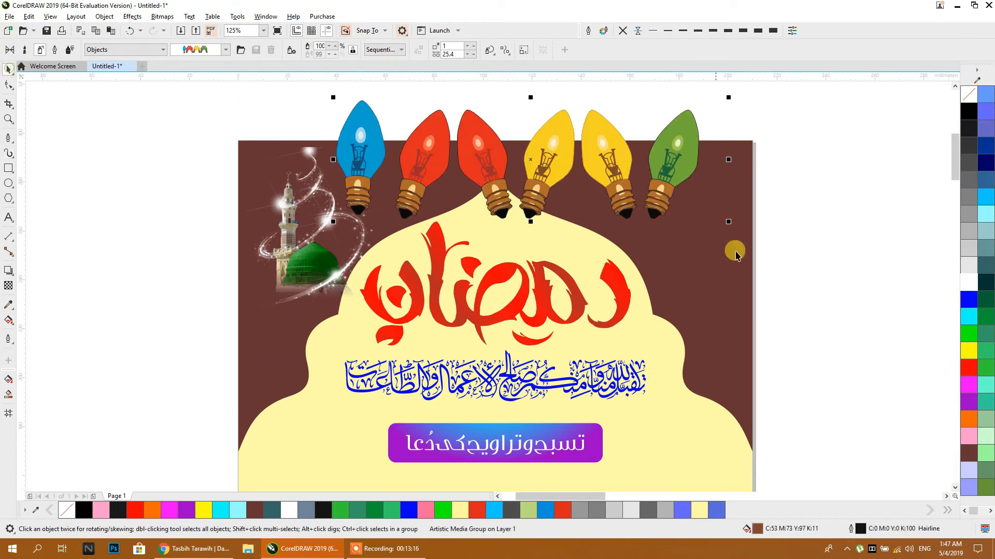
{"action": "mouse_move", "coordinate": [728, 221]}
{"action": "left_mouse_down"}
{"action": "mouse_move", "coordinate": [559, 192]}
{"action": "mouse_move", "coordinate": [369, 139]}
{"action": "mouse_move", "coordinate": [448, 175]}
{"action": "left_mouse_up"}
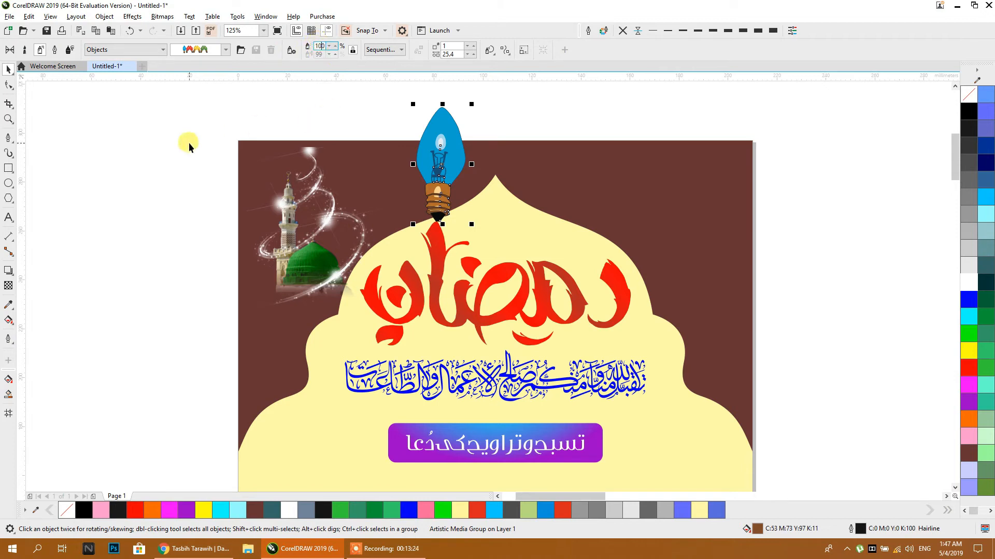
Set the size of the sprayed light bulbs to 30%
{"action": "left_click", "coordinate": [332, 46]}
{"action": "left_click", "coordinate": [335, 46]}
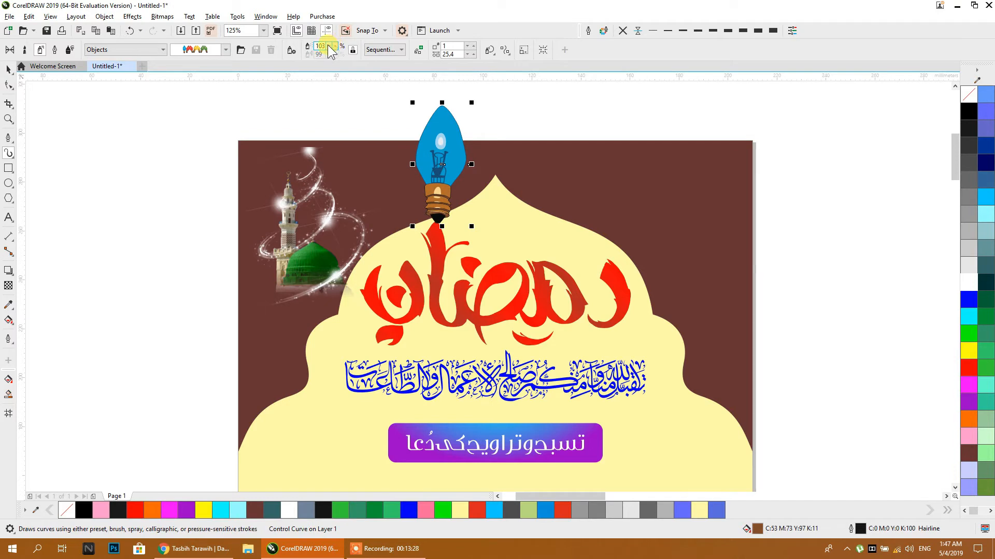
{"action": "type", "text": "3"}
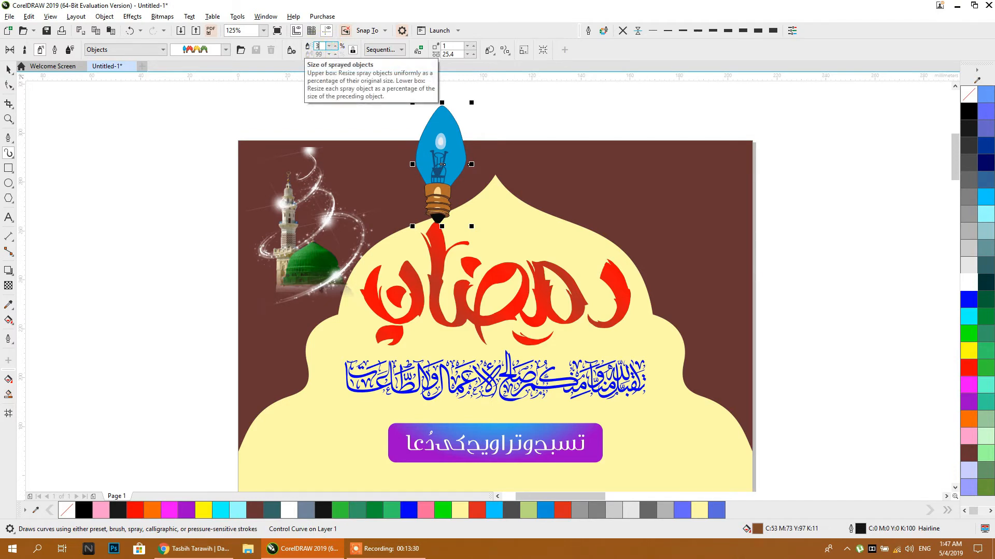
{"action": "type", "text": "0"}
{"action": "key", "text": "Return"}
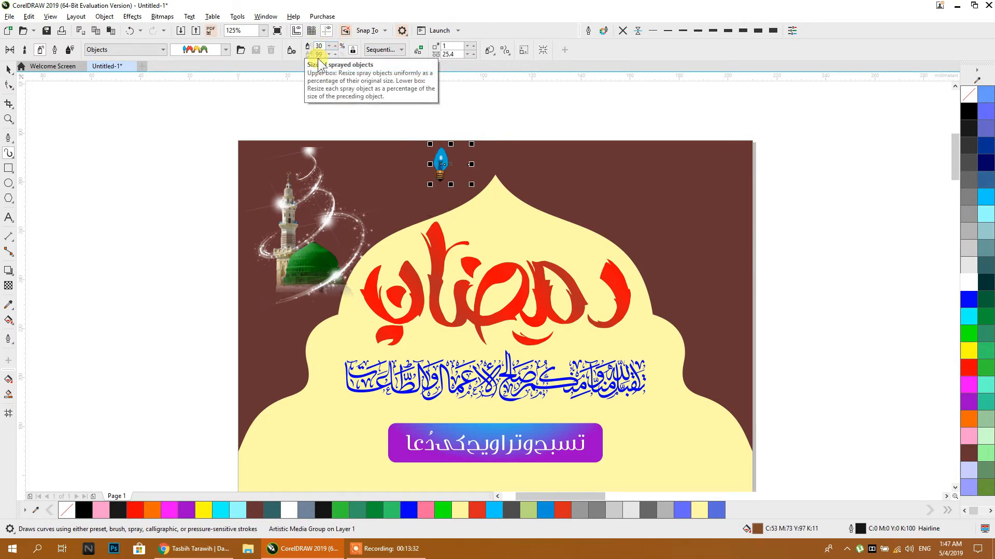
Stretch the light bulb spray horizontally into a poster-wide row and move it just above the page
{"action": "left_click", "coordinate": [471, 166]}
{"action": "left_click", "coordinate": [8, 68]}
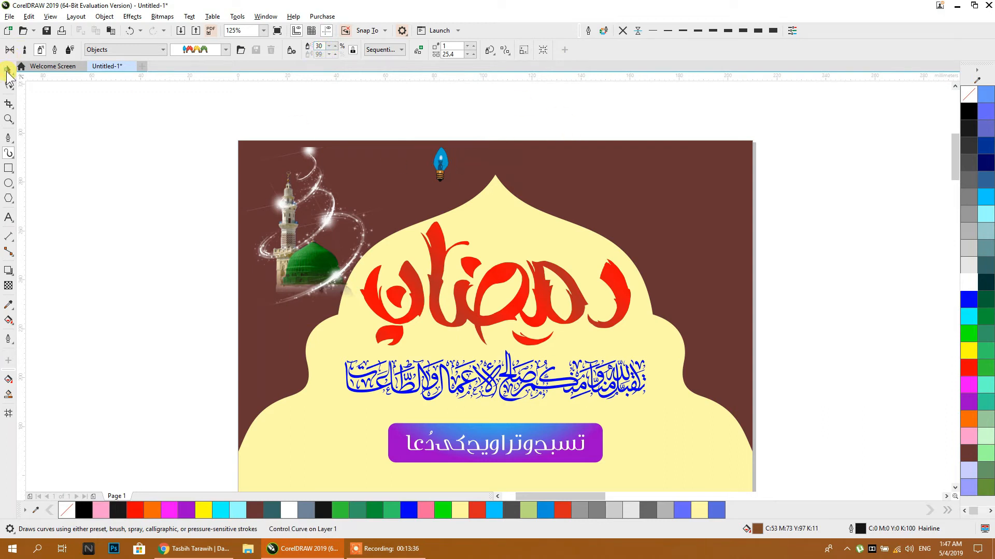
{"action": "mouse_move", "coordinate": [471, 165]}
{"action": "left_mouse_down"}
{"action": "mouse_move", "coordinate": [943, 160]}
{"action": "mouse_move", "coordinate": [932, 161]}
{"action": "left_mouse_up"}
{"action": "scroll", "coordinate": [638, 185], "scroll_direction": "down", "scroll_amount": 2}
{"action": "left_click_drag", "start_coordinate": [648, 171], "coordinate": [504, 137]}
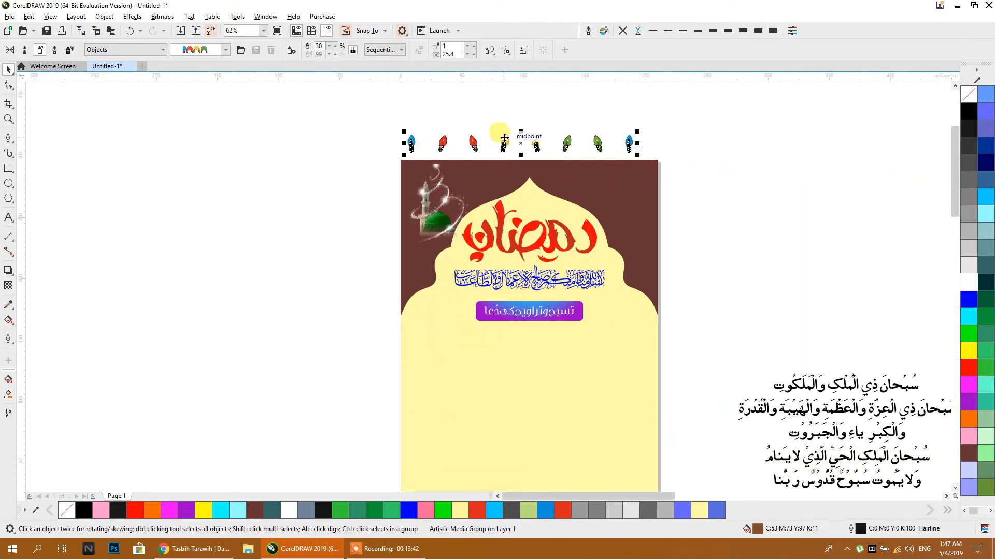
Reduce the size of the sprayed light bulbs to 23%
{"action": "left_click", "coordinate": [334, 47]}
{"action": "left_click", "coordinate": [329, 46]}
{"action": "left_click", "coordinate": [328, 46]}
{"action": "left_click", "coordinate": [329, 46]}
{"action": "left_click", "coordinate": [328, 46]}
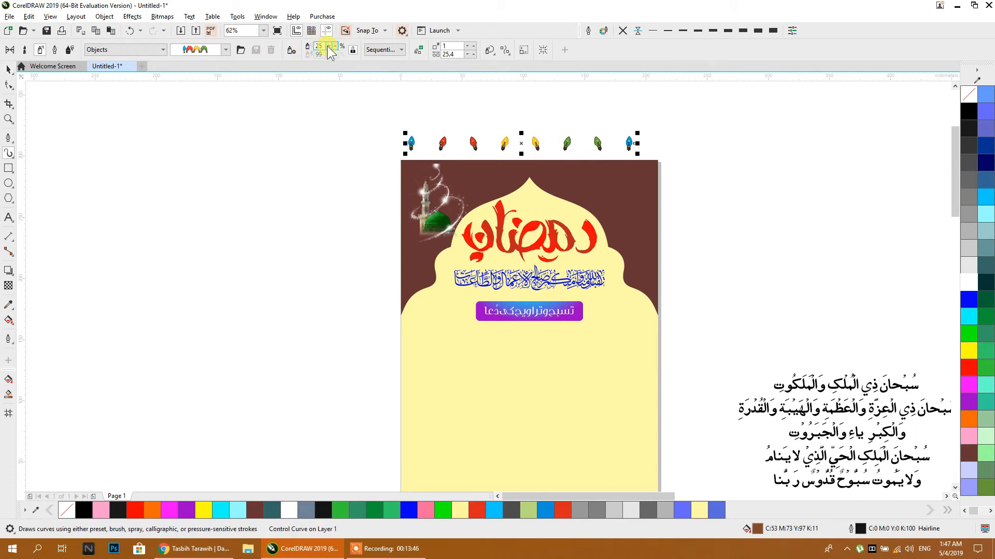
Tighten the light bulb row to an image spacing of 7.9 with one image per dab
{"action": "left_click", "coordinate": [472, 46]}
{"action": "left_click", "coordinate": [468, 45]}
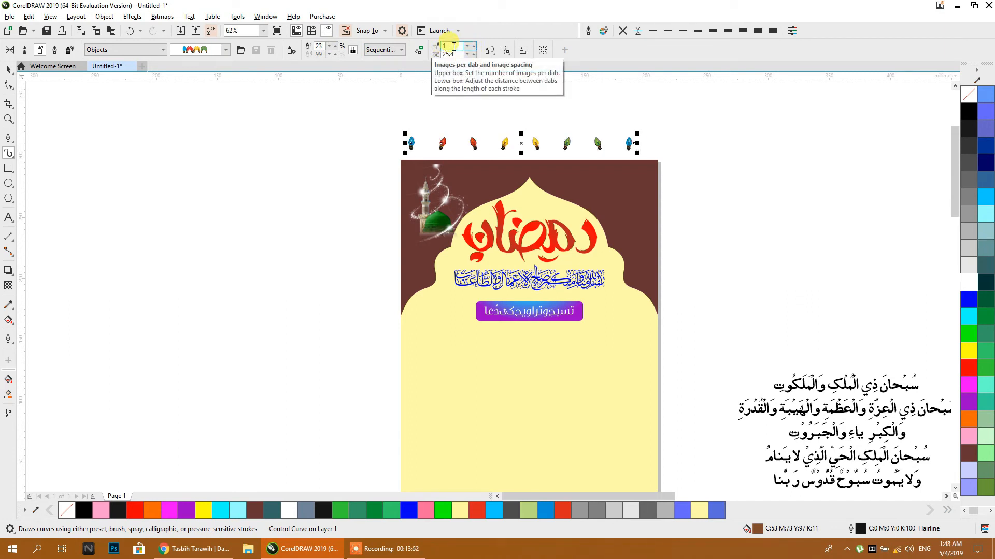
{"action": "scroll", "coordinate": [637, 145], "scroll_direction": "up", "scroll_amount": 3}
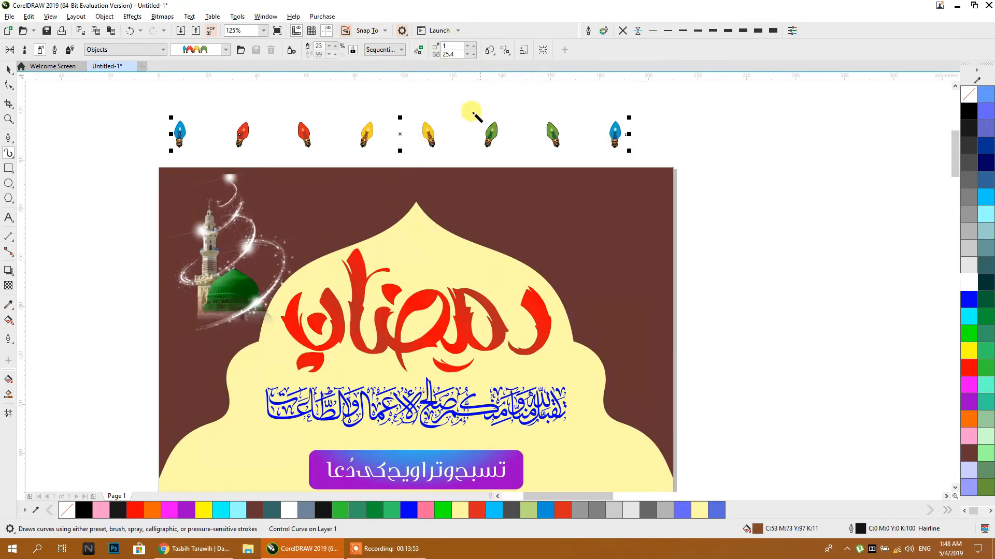
{"action": "left_click", "coordinate": [468, 45]}
{"action": "left_click", "coordinate": [474, 54]}
{"action": "left_click", "coordinate": [465, 54]}
{"action": "left_click", "coordinate": [466, 55]}
{"action": "left_click", "coordinate": [466, 54]}
{"action": "left_click", "coordinate": [465, 54]}
{"action": "left_click", "coordinate": [465, 55]}
{"action": "left_click", "coordinate": [465, 55]}
{"action": "left_click", "coordinate": [466, 55]}
{"action": "left_click", "coordinate": [465, 54]}
{"action": "left_click", "coordinate": [465, 55]}
{"action": "left_click", "coordinate": [465, 54]}
{"action": "left_click", "coordinate": [465, 55]}
{"action": "left_click", "coordinate": [465, 54]}
{"action": "left_click", "coordinate": [465, 55]}
{"action": "left_click", "coordinate": [465, 54]}
{"action": "left_click", "coordinate": [465, 54]}
{"action": "left_click", "coordinate": [465, 54]}
{"action": "left_click", "coordinate": [465, 54]}
{"action": "left_click", "coordinate": [466, 54]}
{"action": "left_click", "coordinate": [465, 54]}
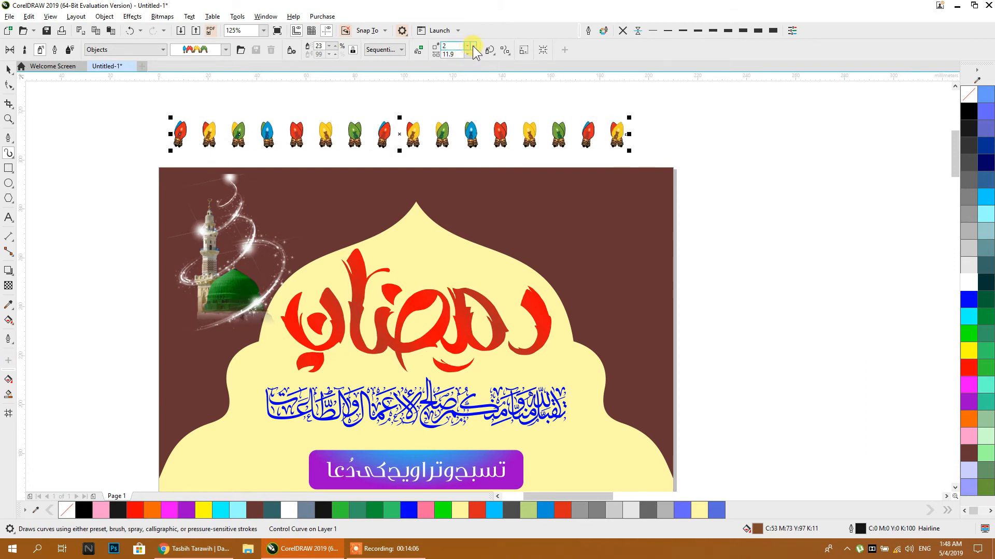
{"action": "left_click", "coordinate": [468, 47]}
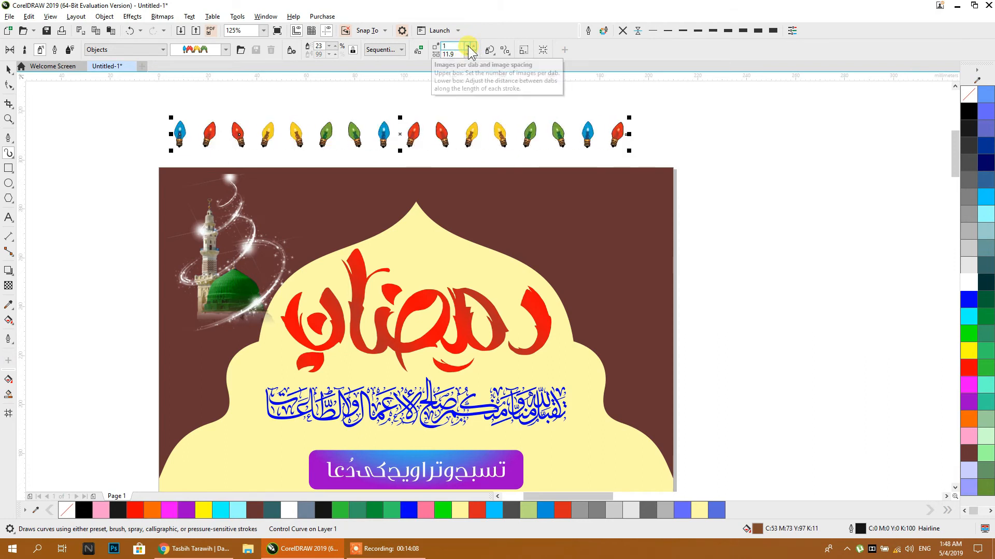
{"action": "left_click", "coordinate": [465, 55]}
{"action": "left_click", "coordinate": [466, 55]}
{"action": "left_click", "coordinate": [465, 54]}
{"action": "left_click", "coordinate": [465, 55]}
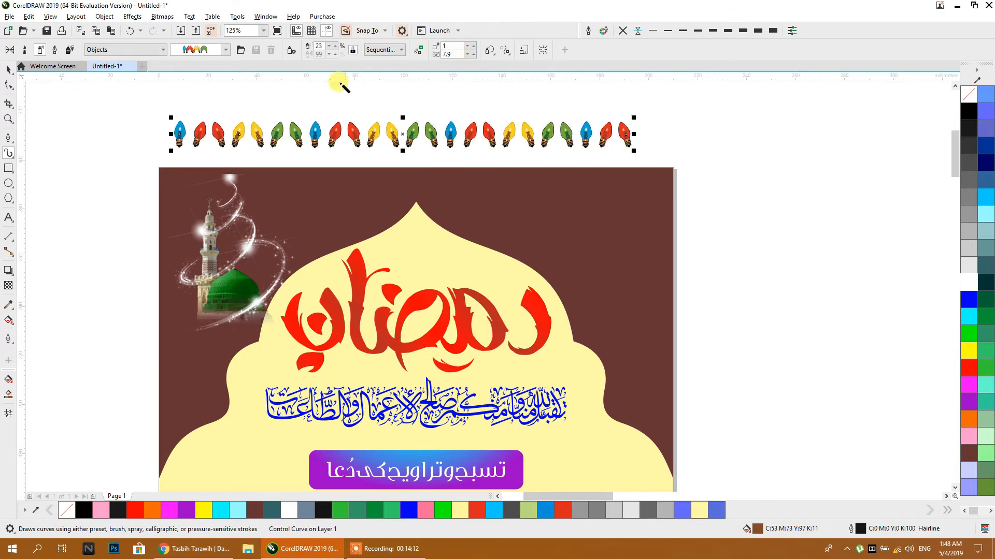
Select the light bulb row and shift it slightly rightwards above the page, over the poster
{"action": "left_click", "coordinate": [9, 70]}
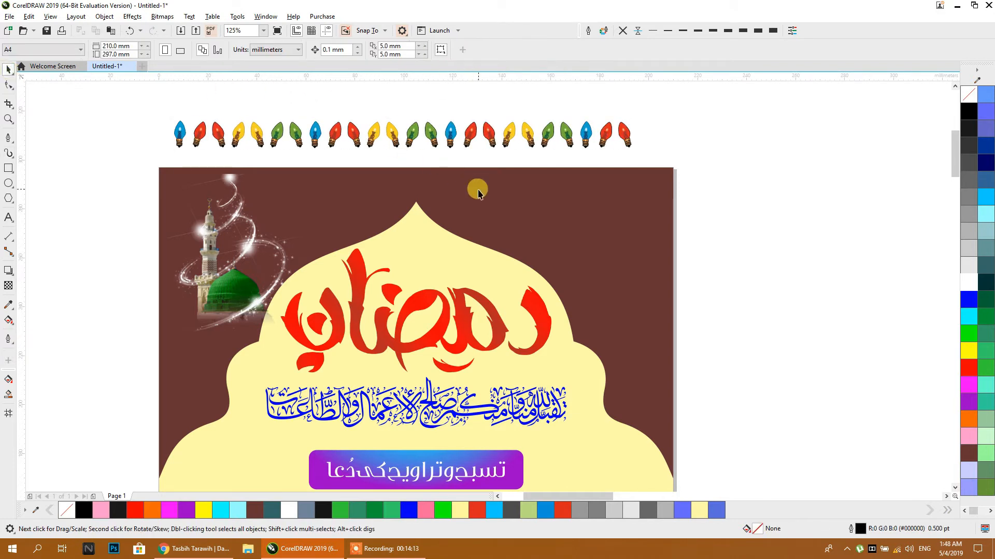
{"action": "scroll", "coordinate": [420, 131], "scroll_direction": "down", "scroll_amount": 2}
{"action": "left_click", "coordinate": [415, 127]}
{"action": "mouse_move", "coordinate": [415, 127]}
{"action": "left_mouse_down"}
{"action": "mouse_move", "coordinate": [335, 124]}
{"action": "mouse_move", "coordinate": [432, 116]}
{"action": "left_mouse_up"}
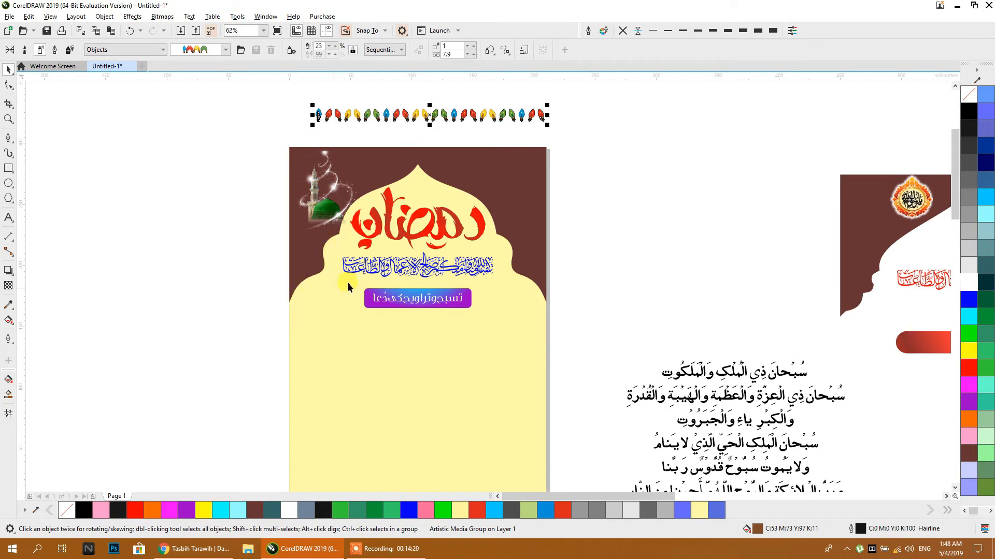
{"action": "left_click_drag", "start_coordinate": [475, 173], "coordinate": [455, 183]}
{"action": "scroll", "coordinate": [437, 138], "scroll_direction": "up", "scroll_amount": 1}
{"action": "left_click_drag", "start_coordinate": [441, 119], "coordinate": [393, 174]}
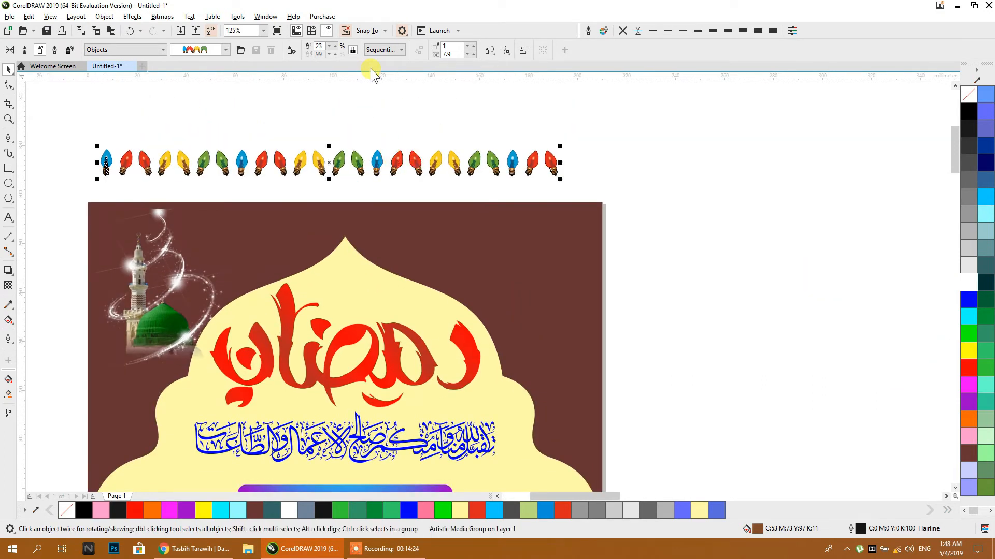
Examine the images in the light bulb spray's playlist and cancel without editing it
{"action": "left_click", "coordinate": [290, 52]}
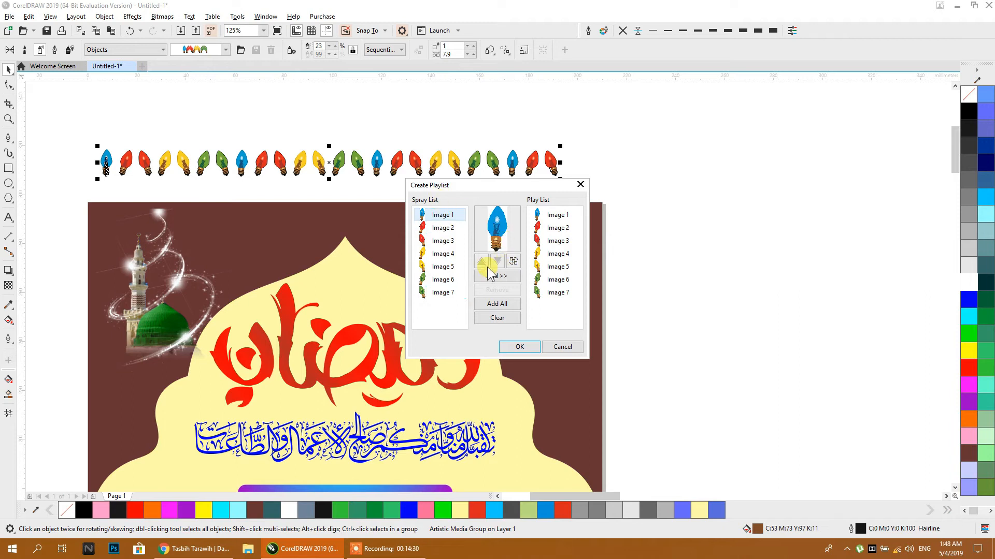
{"action": "left_click", "coordinate": [558, 229]}
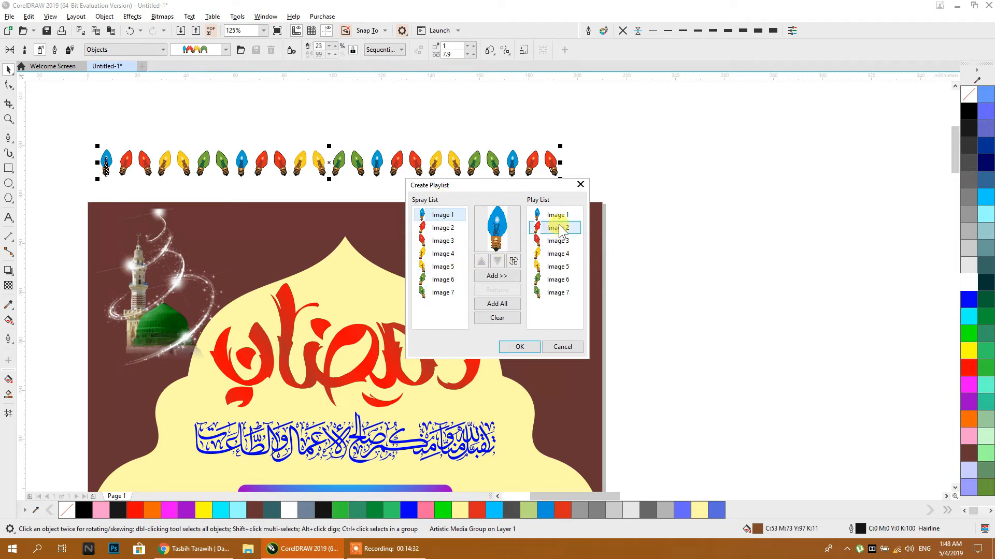
{"action": "left_click", "coordinate": [557, 348]}
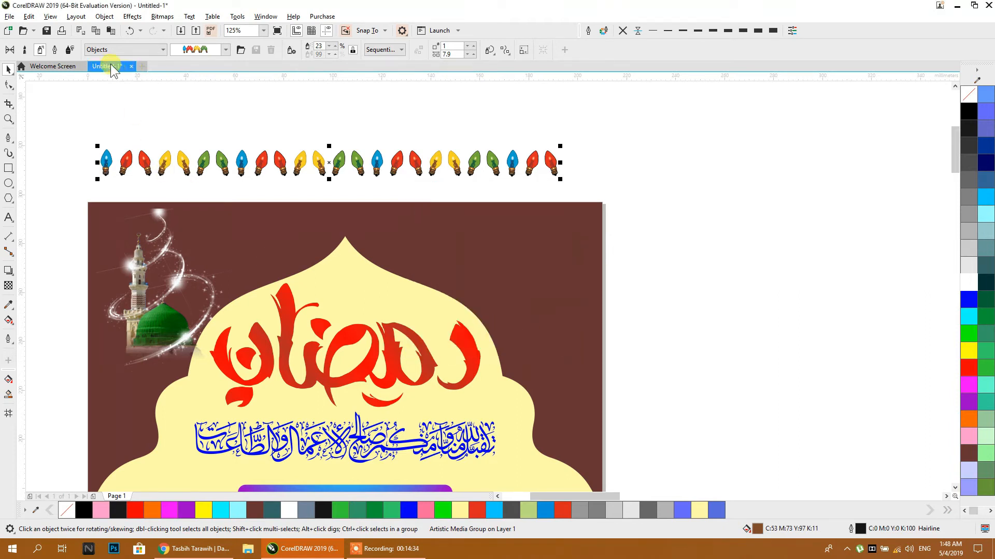
Try two Mosaic sprays on the row in place of the light bulbs: the stone strip and the purple tiles
{"action": "left_click", "coordinate": [106, 50]}
{"action": "left_click", "coordinate": [106, 97]}
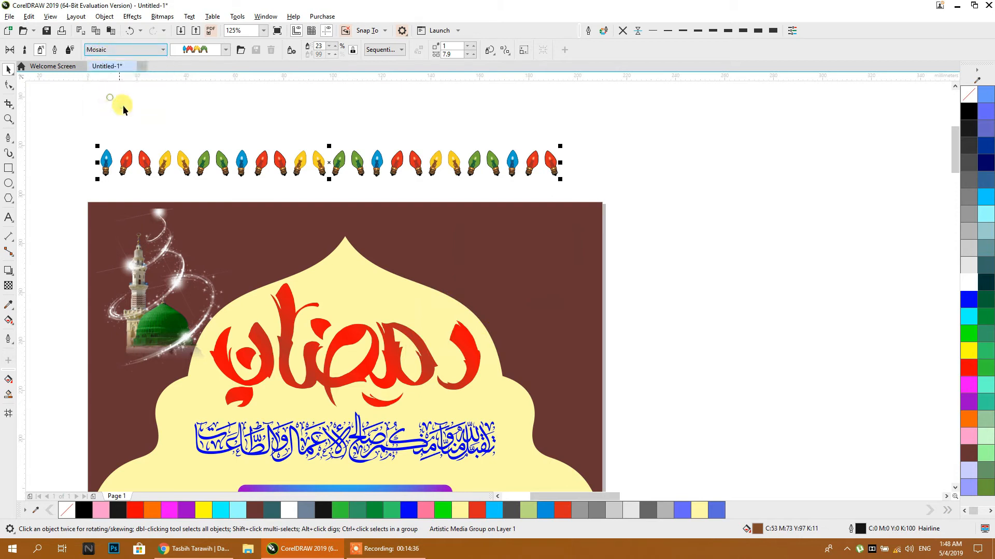
{"action": "left_click", "coordinate": [198, 50]}
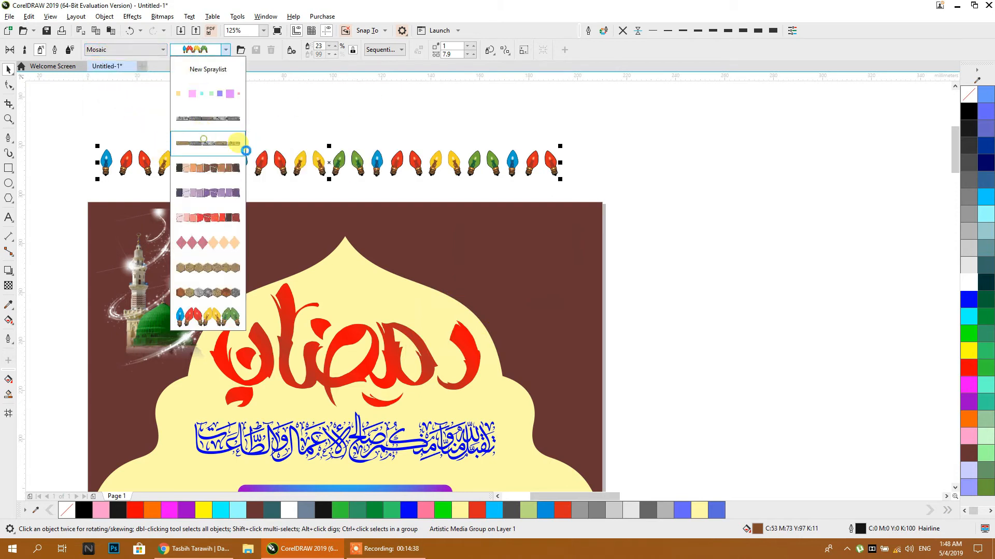
{"action": "left_click", "coordinate": [227, 144]}
{"action": "left_click", "coordinate": [197, 50]}
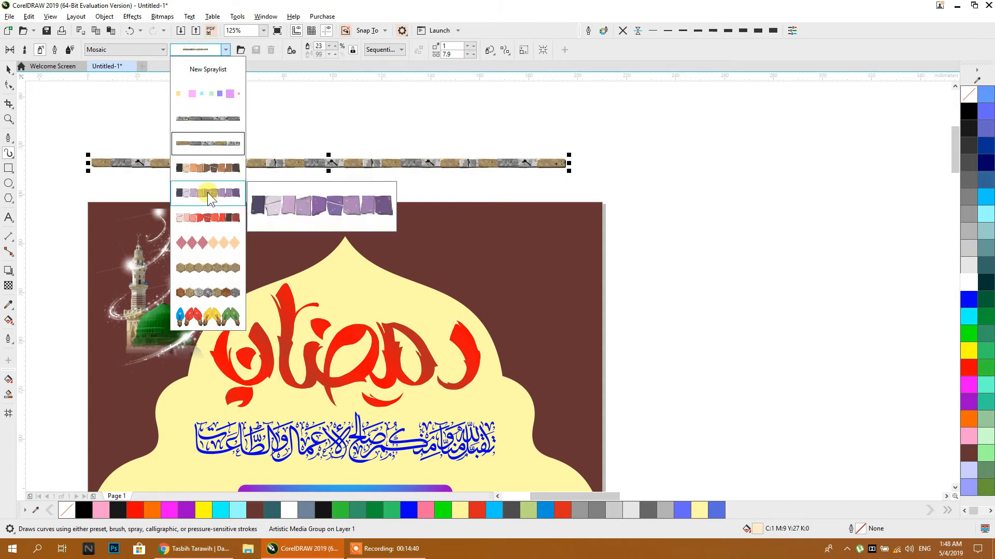
{"action": "left_click", "coordinate": [223, 191]}
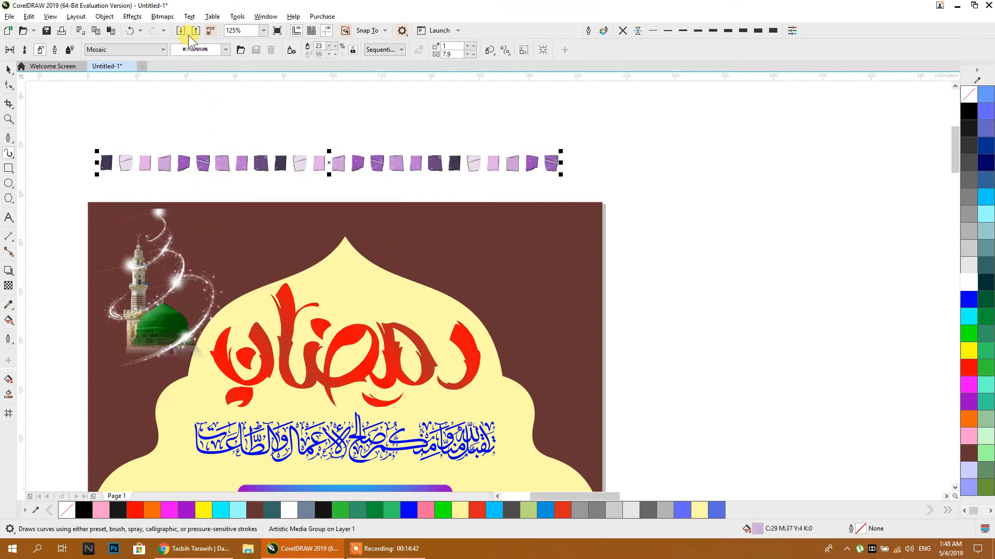
Try the fireworks spray from the Misc category on the row above the poster
{"action": "left_click", "coordinate": [163, 48]}
{"action": "left_click", "coordinate": [142, 87]}
{"action": "left_click", "coordinate": [217, 49]}
{"action": "mouse_move", "coordinate": [218, 227]}
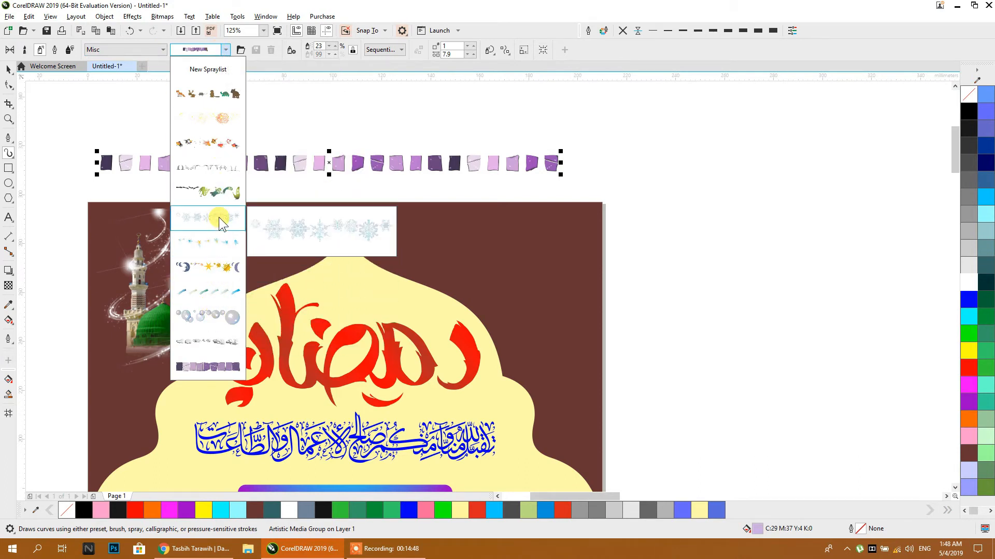
{"action": "mouse_move", "coordinate": [212, 118]}
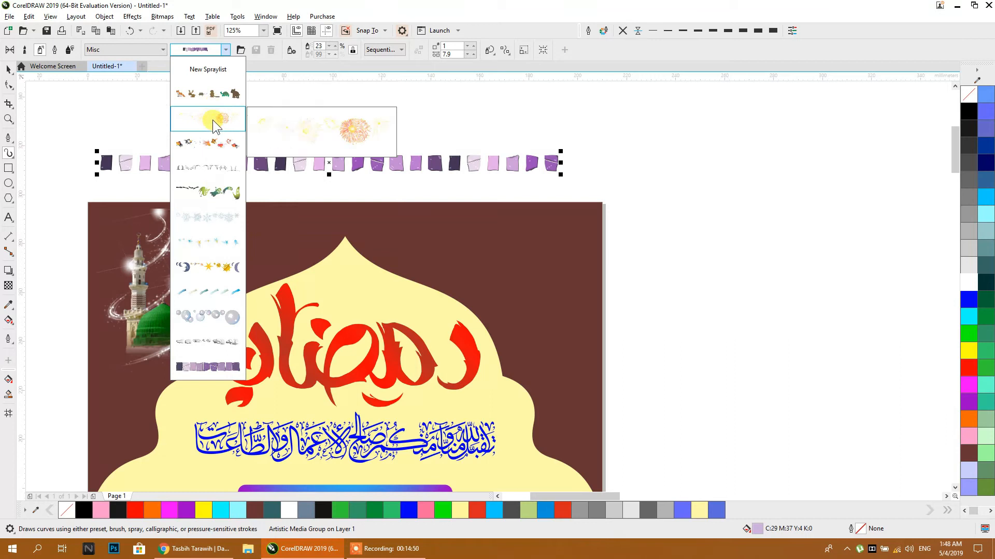
{"action": "left_click", "coordinate": [213, 119]}
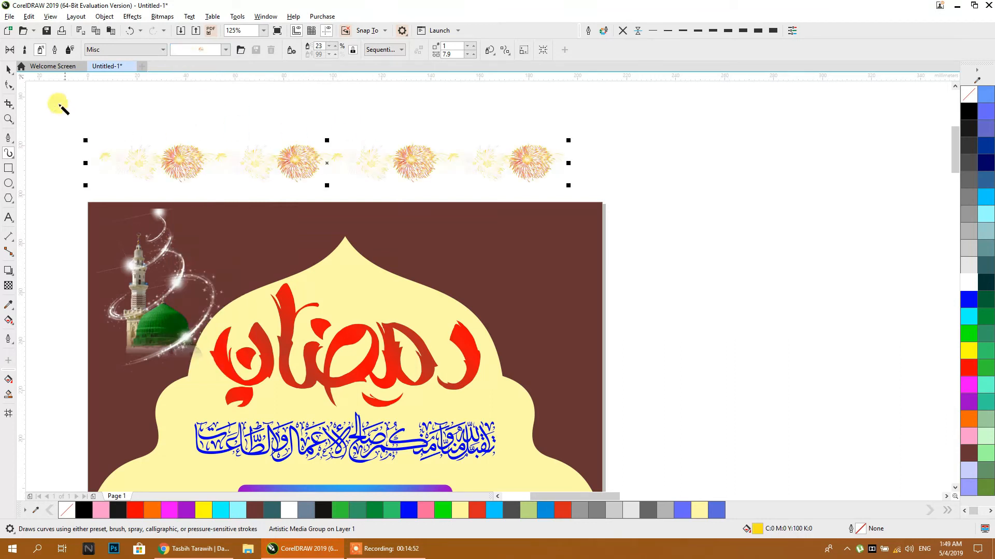
Try the fireworks row along the poster's top edge and delete it from the design
{"action": "left_click", "coordinate": [8, 70]}
{"action": "left_click", "coordinate": [309, 216]}
{"action": "mouse_move", "coordinate": [302, 163]}
{"action": "left_mouse_down"}
{"action": "mouse_move", "coordinate": [291, 207]}
{"action": "mouse_move", "coordinate": [300, 210]}
{"action": "left_mouse_up"}
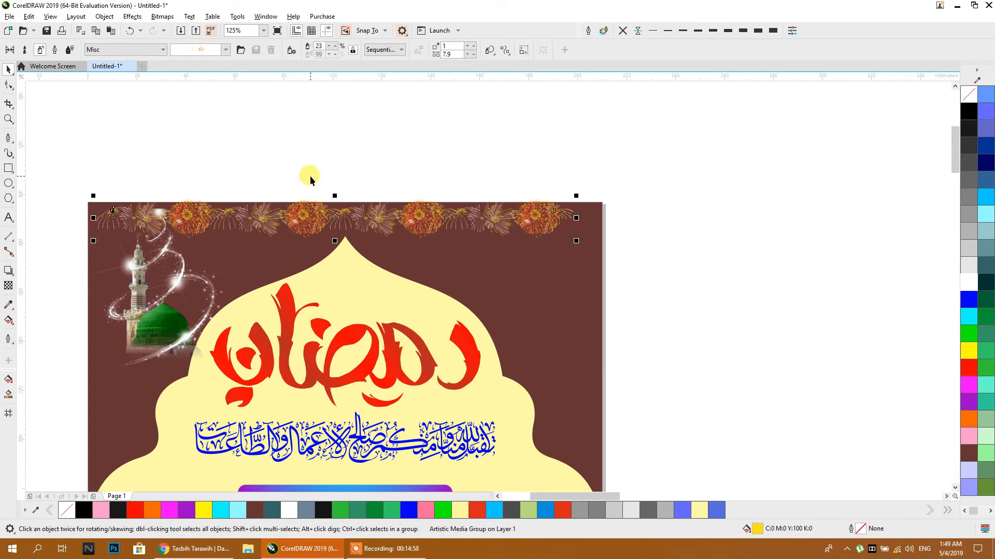
{"action": "key", "text": "Delete"}
Scale the green-domed mosque and its sparkles down to about 51 × 63 mm and fit them into the poster's top-left corner
{"action": "scroll", "coordinate": [333, 186], "scroll_direction": "down", "scroll_amount": 2}
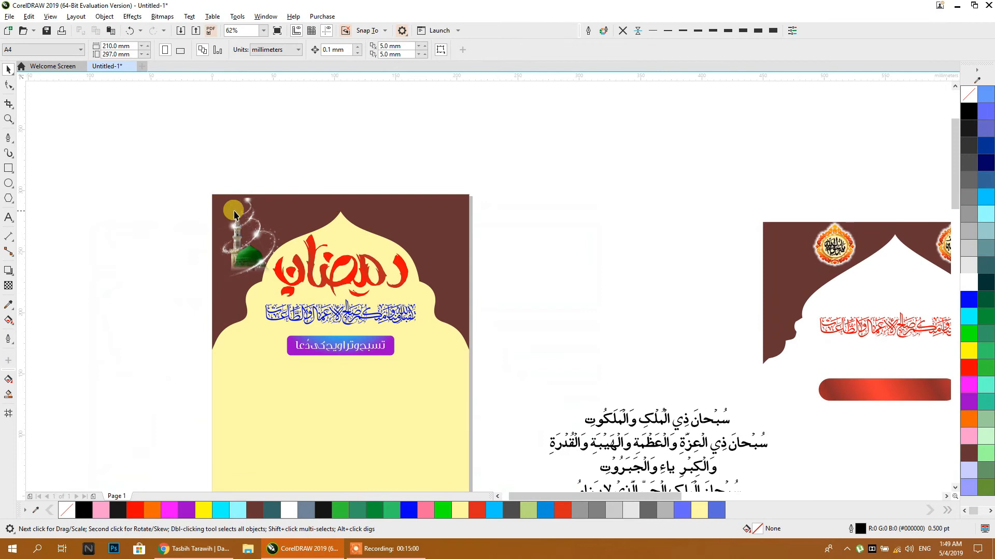
{"action": "scroll", "coordinate": [234, 214], "scroll_direction": "up", "scroll_amount": 2}
{"action": "scroll", "coordinate": [249, 236], "scroll_direction": "down", "scroll_amount": 1}
{"action": "left_click_drag", "start_coordinate": [133, 123], "coordinate": [349, 387]}
{"action": "left_click_drag", "start_coordinate": [330, 344], "coordinate": [320, 332]}
{"action": "left_click_drag", "start_coordinate": [261, 206], "coordinate": [258, 203]}
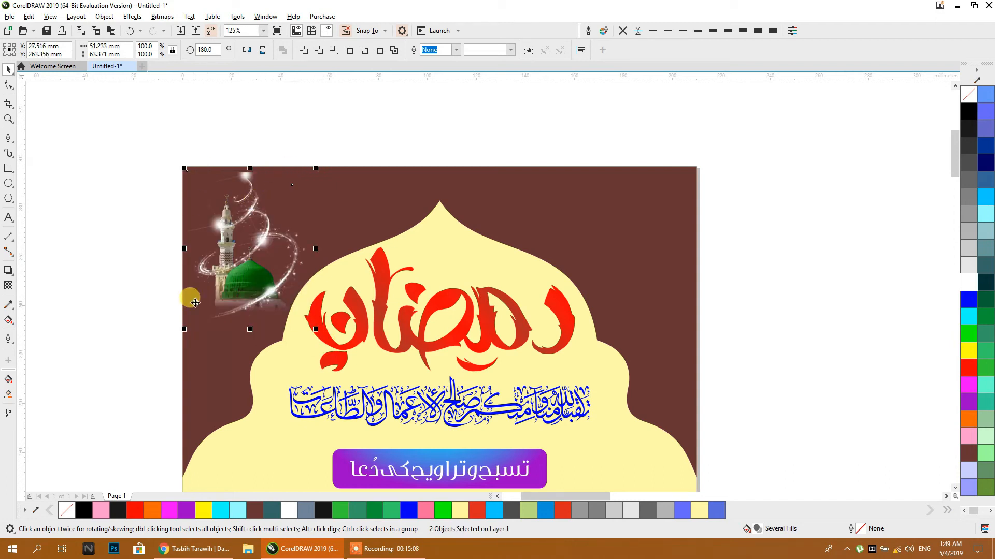
Move the reference design's left calligraphy emblem beside the mosque, bring it to the front and scale it to about 19 × 20 mm
{"action": "scroll", "coordinate": [151, 223], "scroll_direction": "down", "scroll_amount": 2}
{"action": "left_click_drag", "start_coordinate": [786, 246], "coordinate": [244, 221]}
{"action": "scroll", "coordinate": [244, 221], "scroll_direction": "up", "scroll_amount": 2}
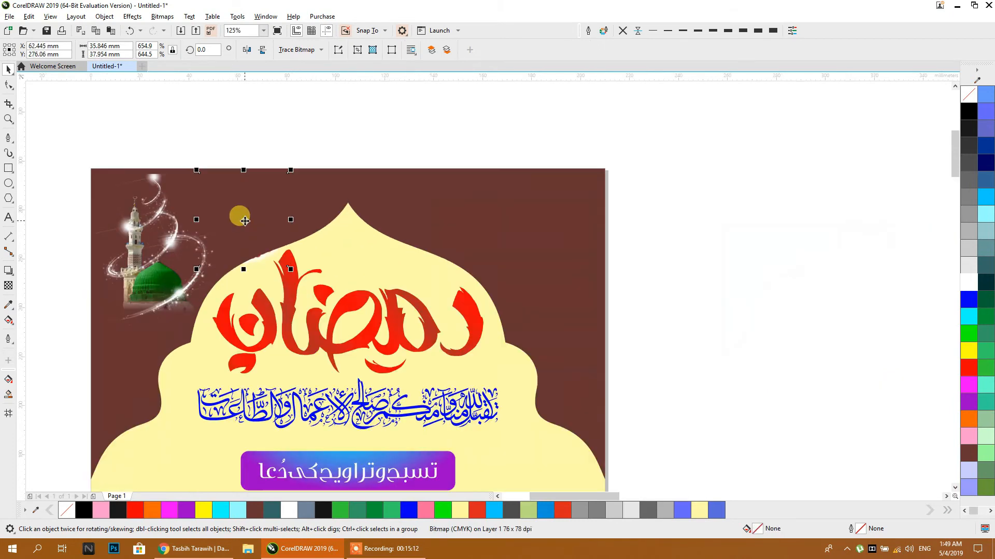
{"action": "key", "text": "ctrl+Home"}
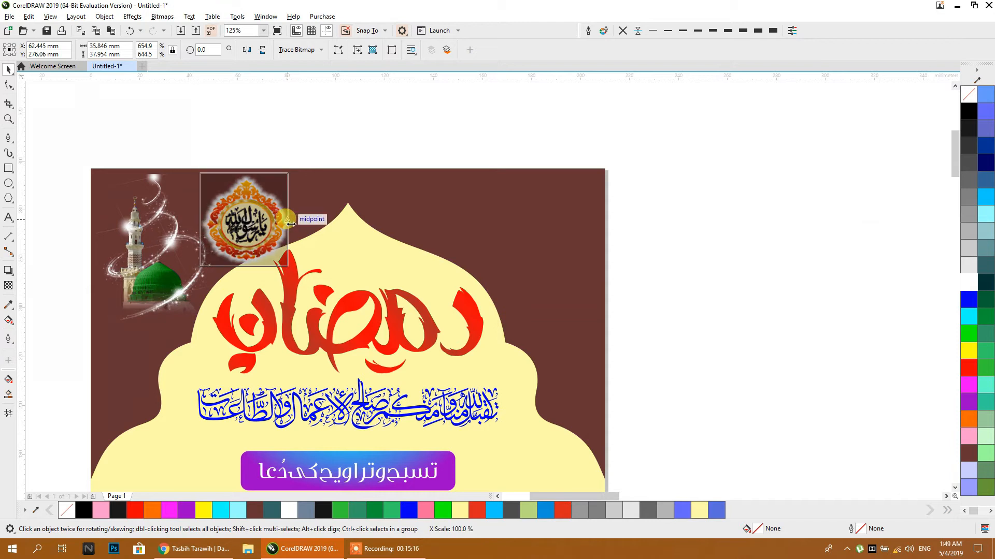
{"action": "left_click_drag", "start_coordinate": [289, 272], "coordinate": [224, 212]}
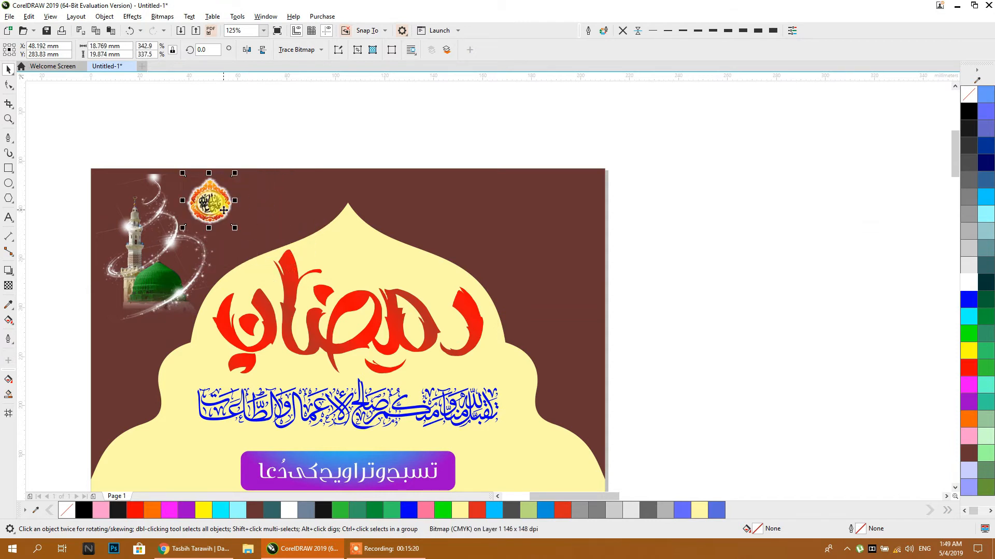
Copy the Kaaba, its sparkles and the emblem from the reference design to the poster's top-right corner, scaled to about 45 × 49 mm
{"action": "scroll", "coordinate": [223, 212], "scroll_direction": "down", "scroll_amount": 4}
{"action": "left_click_drag", "start_coordinate": [536, 181], "coordinate": [585, 239]}
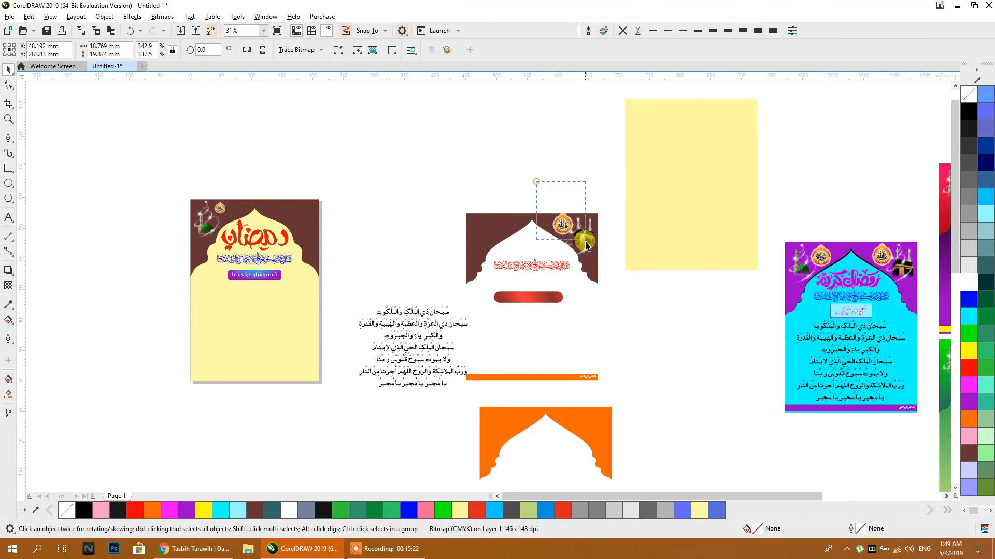
{"action": "left_click_drag", "start_coordinate": [613, 281], "coordinate": [614, 282]}
{"action": "left_click_drag", "start_coordinate": [572, 236], "coordinate": [297, 229]}
{"action": "scroll", "coordinate": [293, 214], "scroll_direction": "up", "scroll_amount": 4}
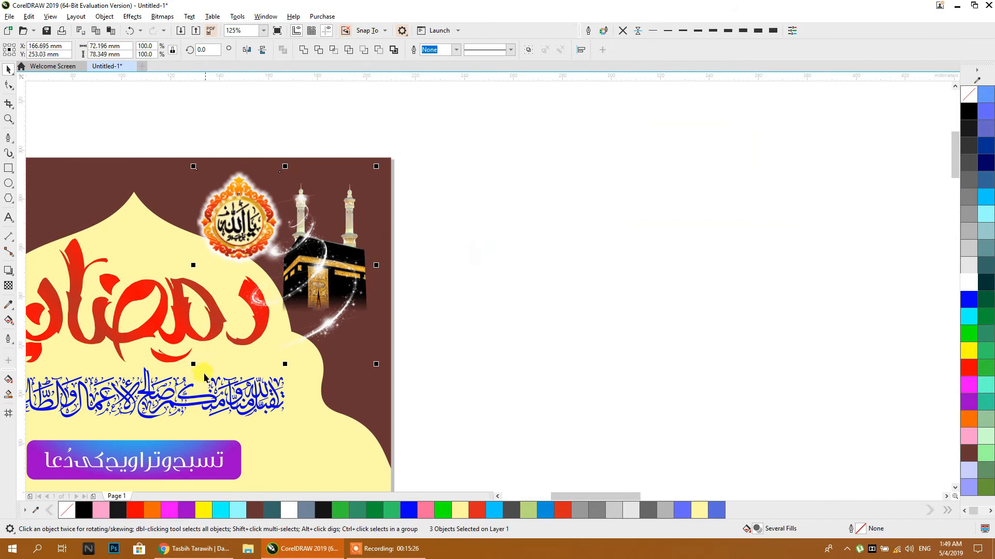
{"action": "left_click_drag", "start_coordinate": [193, 364], "coordinate": [259, 334]}
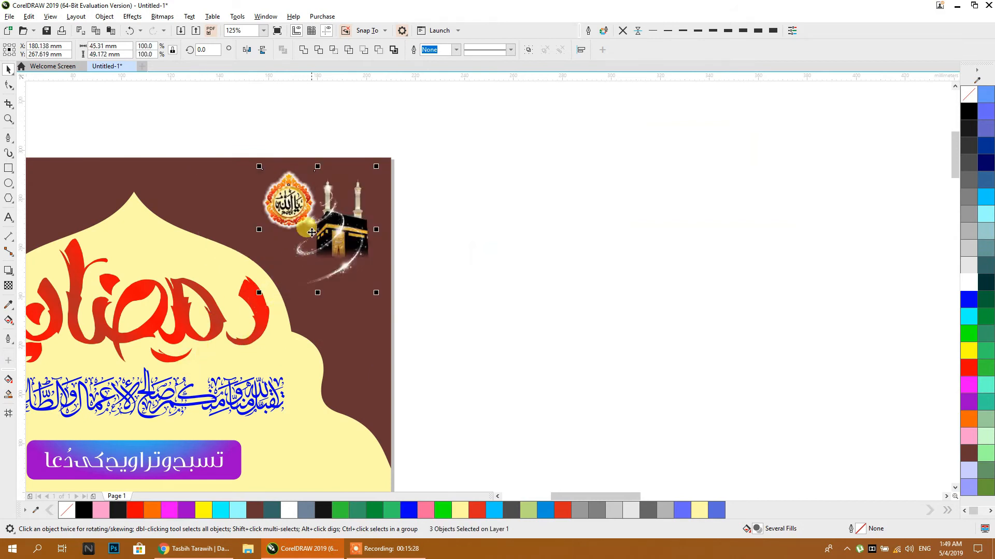
Separate the right-hand calligraphy emblem from the Kaaba, placing it nearer the arch's peak
{"action": "left_click_drag", "start_coordinate": [332, 226], "coordinate": [523, 221]}
{"action": "left_click", "coordinate": [617, 211]}
{"action": "left_click", "coordinate": [541, 216]}
{"action": "mouse_move", "coordinate": [452, 200]}
{"action": "left_mouse_down"}
{"action": "mouse_move", "coordinate": [436, 195]}
{"action": "mouse_move", "coordinate": [450, 197]}
{"action": "left_mouse_up"}
{"action": "key", "text": "ctrl+z"}
{"action": "mouse_move", "coordinate": [482, 167]}
{"action": "left_mouse_down"}
{"action": "mouse_move", "coordinate": [472, 176]}
{"action": "mouse_move", "coordinate": [479, 167]}
{"action": "left_mouse_up"}
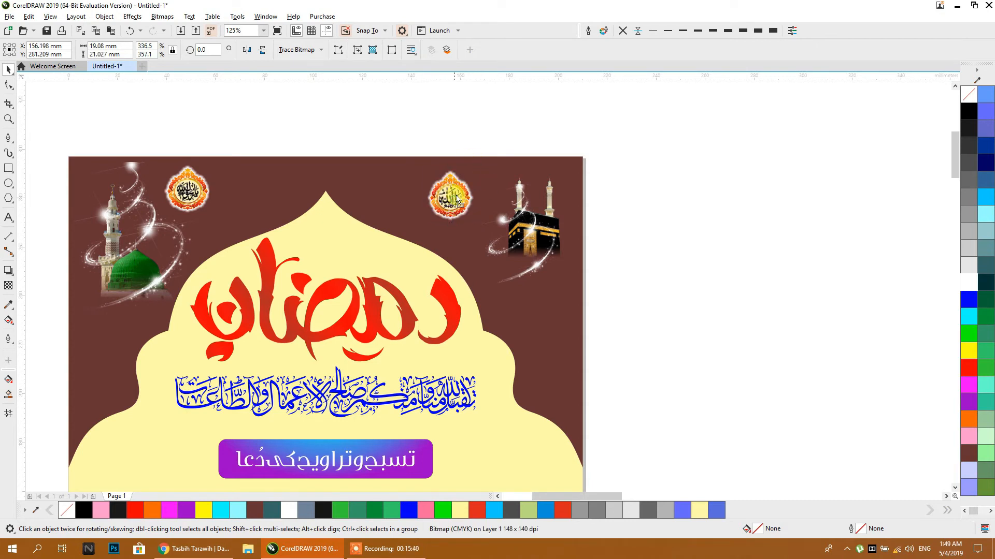
Match the right emblem to the left one by overlaying and scaling it to about 18.4 × 20.3 mm, and return it beside the Kaaba
{"action": "left_click_drag", "start_coordinate": [458, 199], "coordinate": [197, 195]}
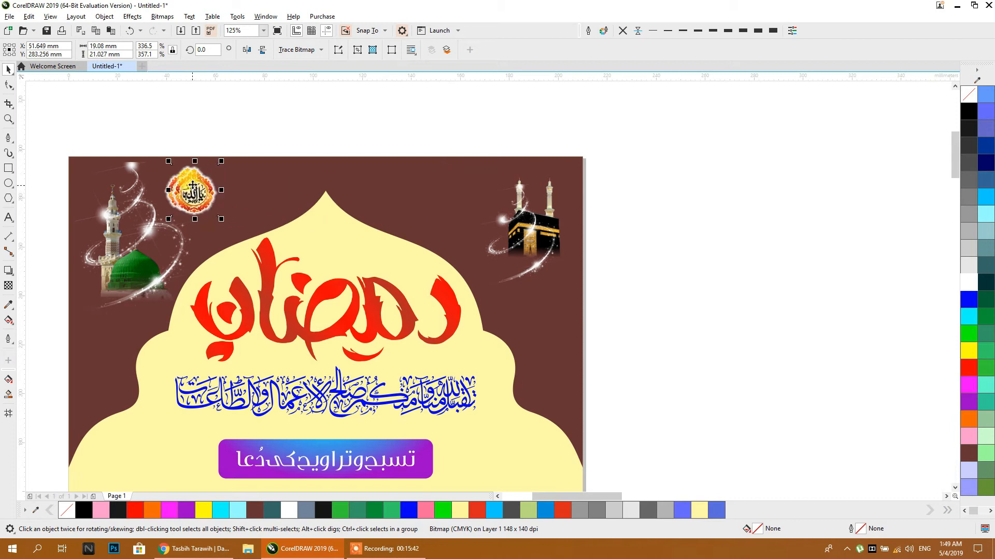
{"action": "scroll", "coordinate": [192, 182], "scroll_direction": "up", "scroll_amount": 2}
{"action": "left_click_drag", "start_coordinate": [237, 249], "coordinate": [236, 252]}
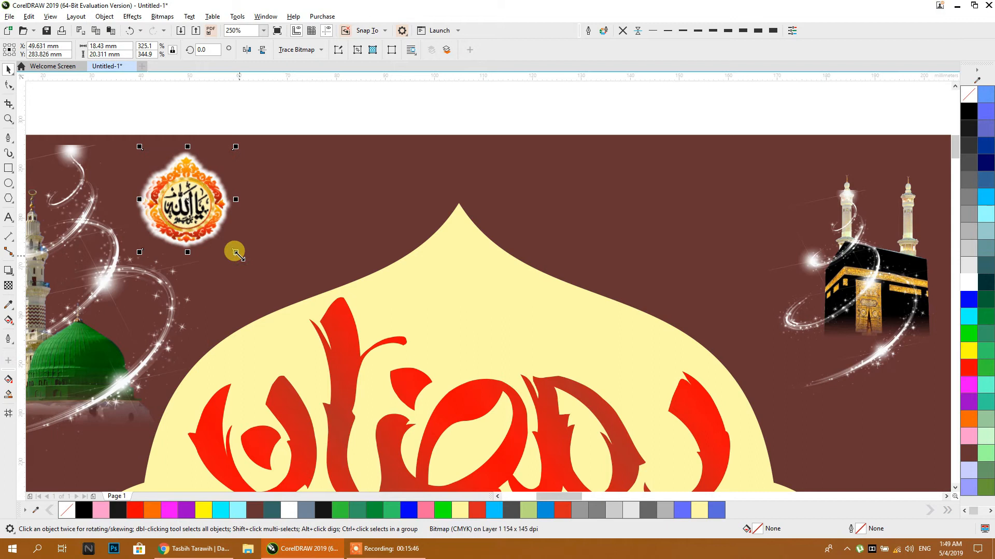
{"action": "left_click_drag", "start_coordinate": [191, 207], "coordinate": [727, 202]}
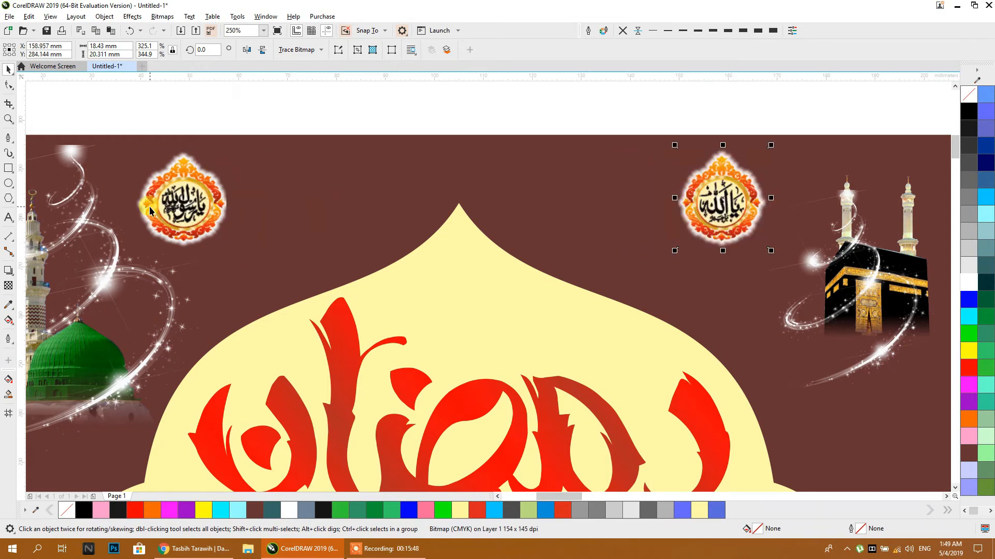
{"action": "left_click", "coordinate": [305, 86]}
Enlarge the Kaaba and its sparkles to about 43 × 61 mm and move them closer to the poster's top-right corner
{"action": "left_click_drag", "start_coordinate": [620, 201], "coordinate": [324, 232]}
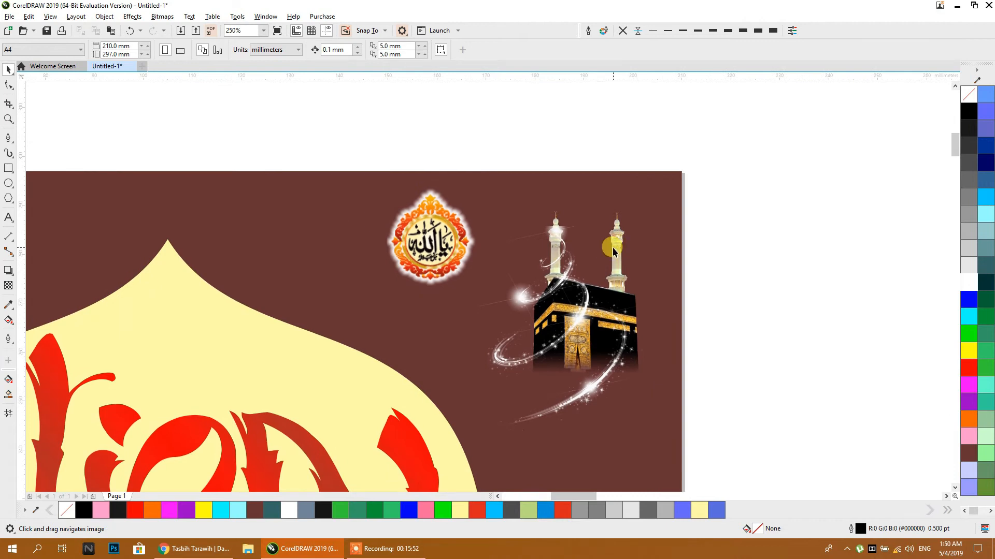
{"action": "scroll", "coordinate": [612, 251], "scroll_direction": "down", "scroll_amount": 2}
{"action": "left_click_drag", "start_coordinate": [496, 361], "coordinate": [520, 374]}
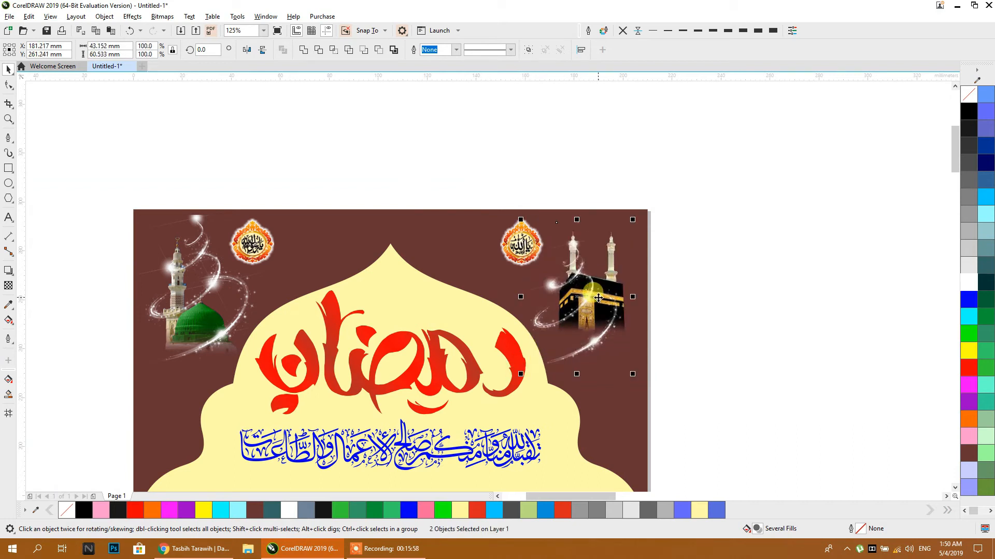
{"action": "left_click_drag", "start_coordinate": [599, 306], "coordinate": [611, 302]}
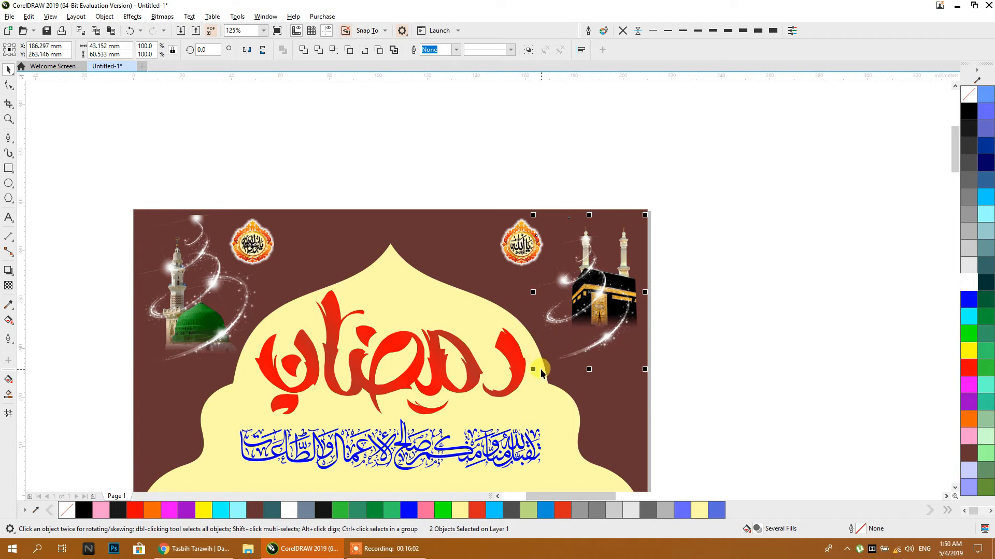
{"action": "left_click", "coordinate": [685, 299]}
Align the Kaaba and its sparkles on a common centre and shift them slightly inward from the poster's right edge
{"action": "left_click_drag", "start_coordinate": [688, 169], "coordinate": [524, 408]}
{"action": "key", "text": "e"}
{"action": "key", "text": "c"}
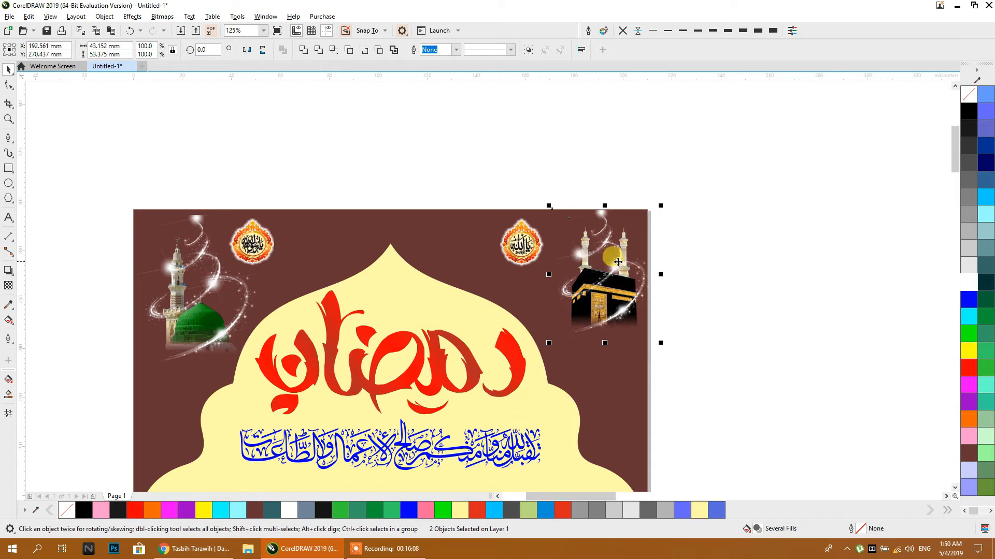
{"action": "left_click_drag", "start_coordinate": [614, 265], "coordinate": [598, 268]}
{"action": "left_click", "coordinate": [656, 271]}
Move the Arabic tasbih text block to the empty area left of the poster
{"action": "scroll", "coordinate": [547, 288], "scroll_direction": "down", "scroll_amount": 4}
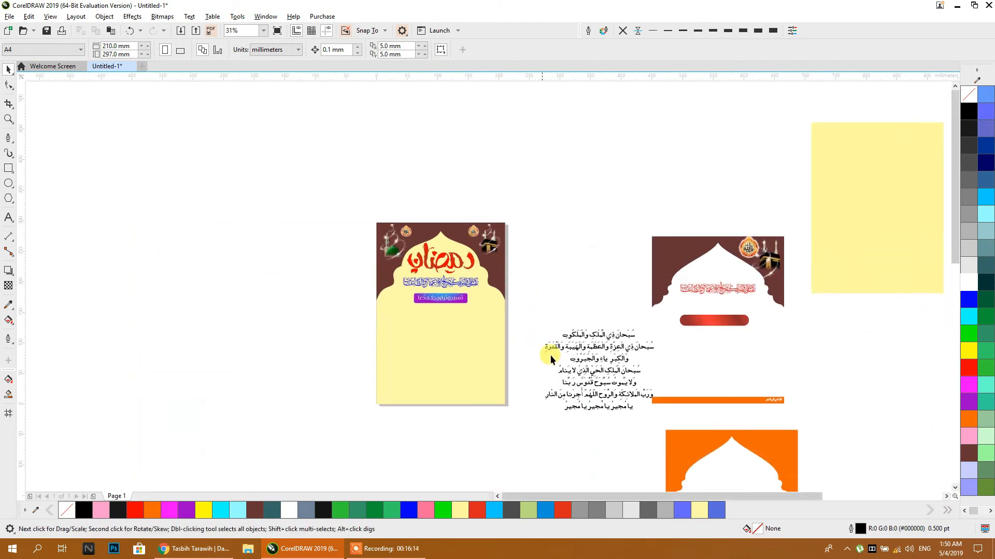
{"action": "left_click", "coordinate": [592, 349]}
{"action": "left_click_drag", "start_coordinate": [591, 350], "coordinate": [301, 284]}
{"action": "scroll", "coordinate": [290, 283], "scroll_direction": "up", "scroll_amount": 6}
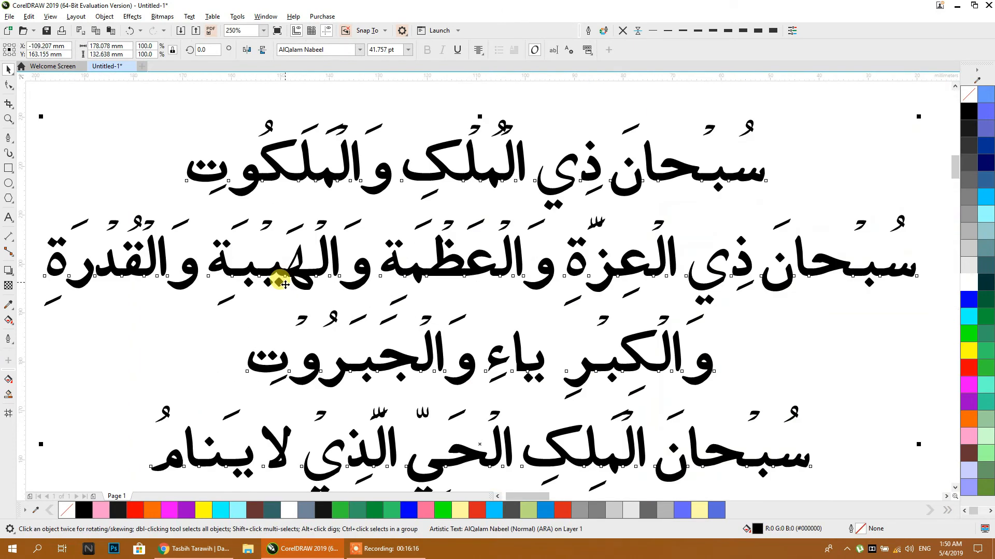
{"action": "scroll", "coordinate": [445, 249], "scroll_direction": "down", "scroll_amount": 3}
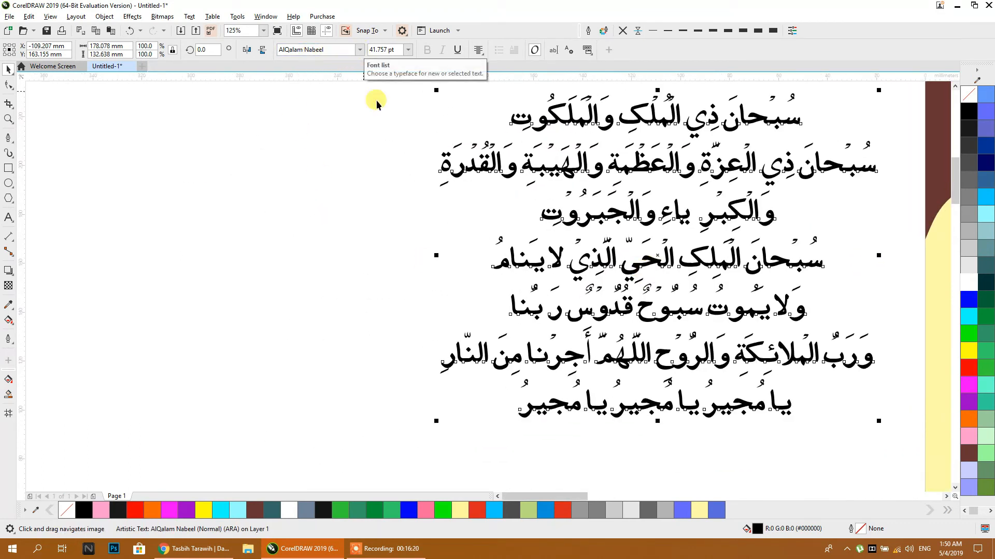
{"action": "scroll", "coordinate": [484, 178], "scroll_direction": "down", "scroll_amount": 3}
Place a copy of the Arabic tasbih text block beside the original and set its font to AlQalam Shekastah
{"action": "left_click_drag", "start_coordinate": [577, 171], "coordinate": [273, 224]}
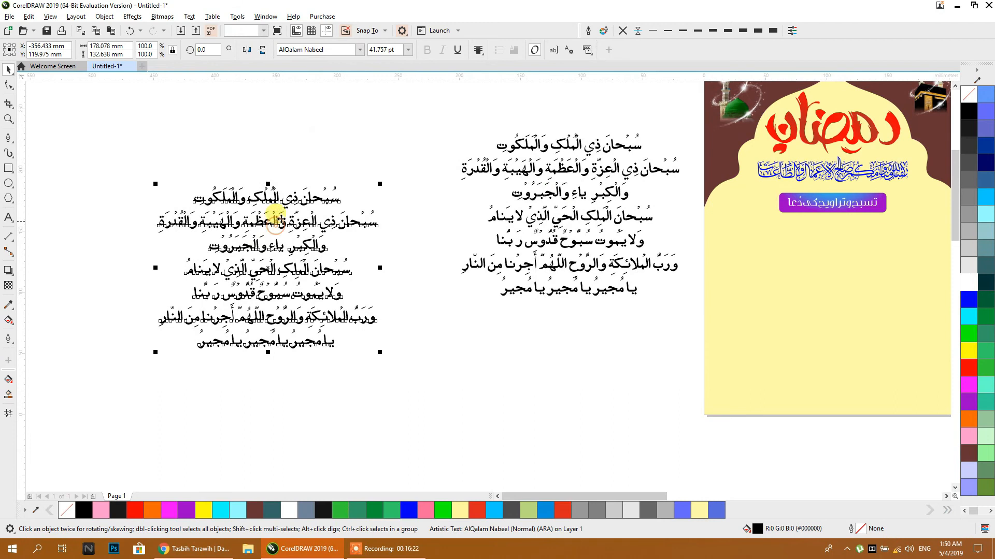
{"action": "left_click", "coordinate": [360, 50]}
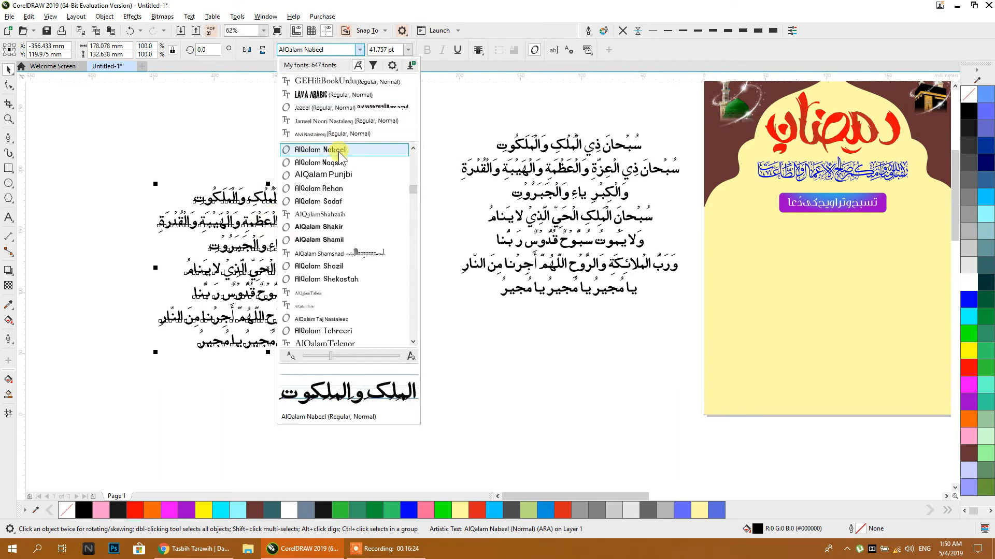
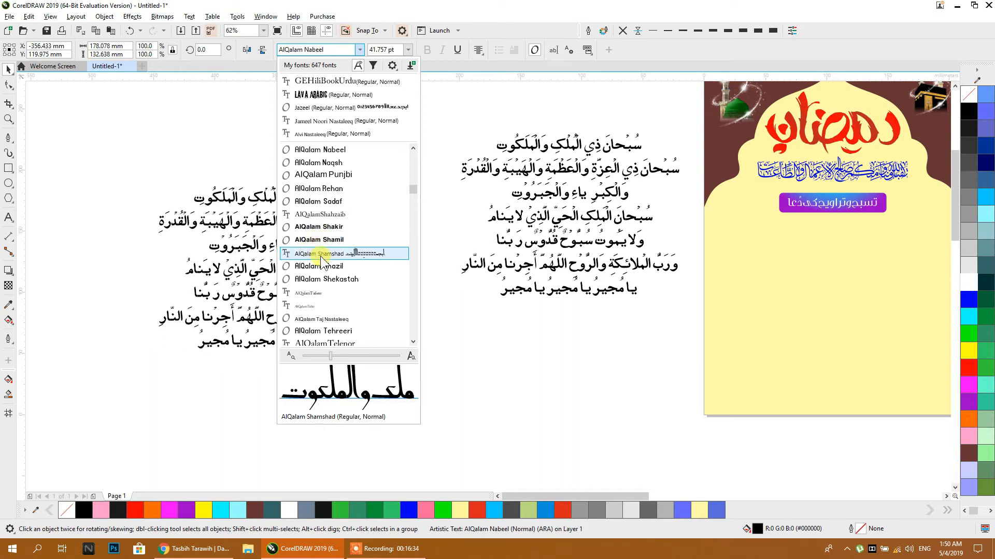
{"action": "key", "text": "Escape"}
{"action": "scroll", "coordinate": [287, 214], "scroll_direction": "up", "scroll_amount": 2}
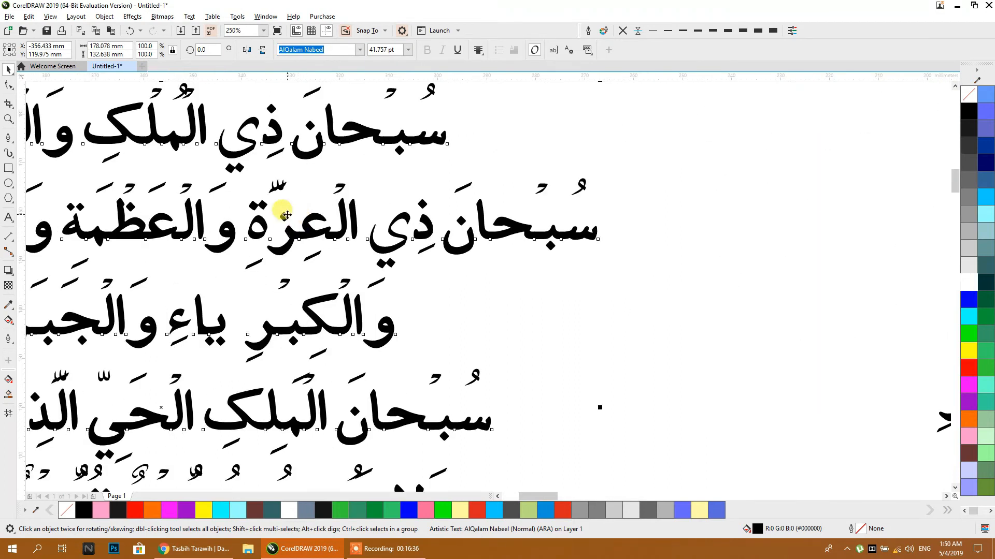
{"action": "left_click_drag", "start_coordinate": [286, 215], "coordinate": [694, 180]}
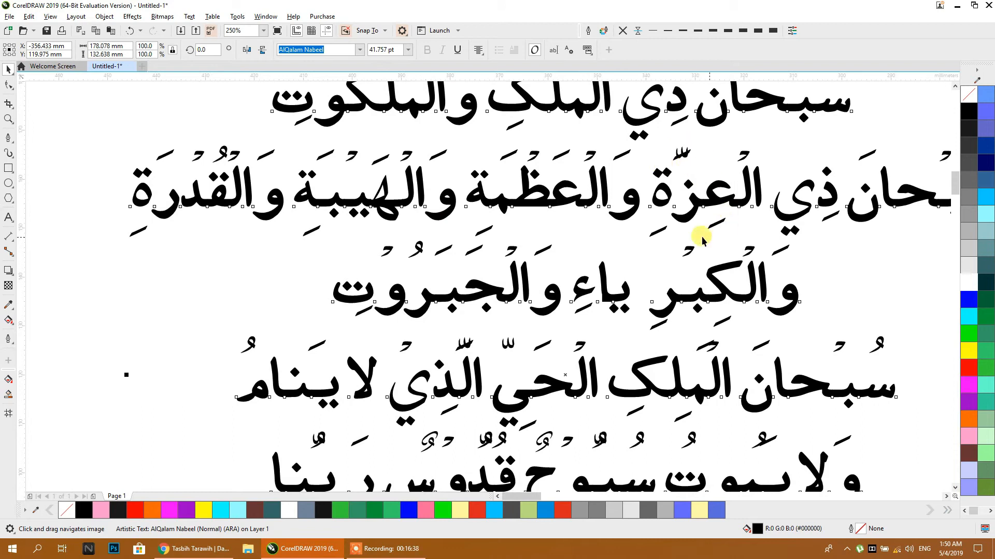
{"action": "left_click", "coordinate": [364, 51]}
{"action": "scroll", "coordinate": [332, 166], "scroll_direction": "down", "scroll_amount": 1}
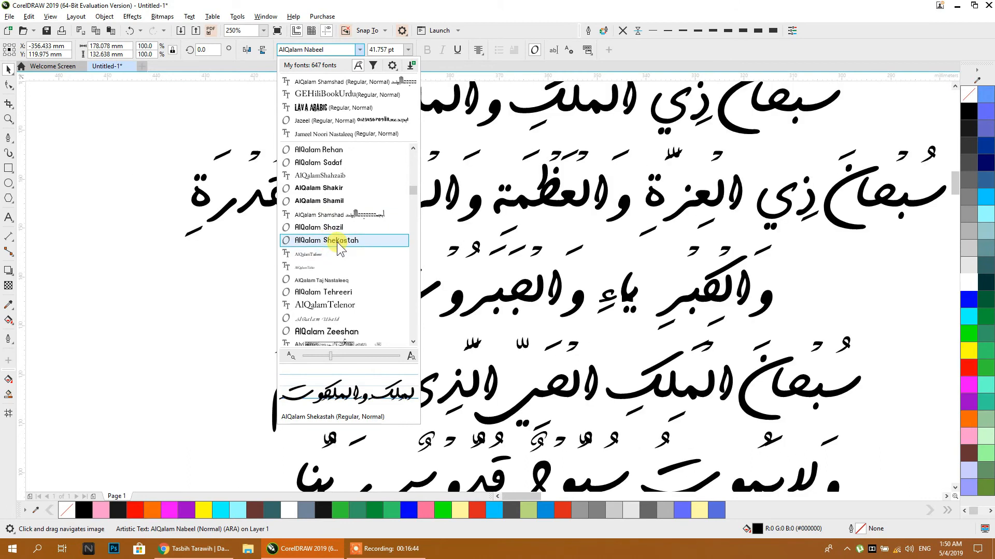
{"action": "left_click", "coordinate": [336, 241]}
{"action": "scroll", "coordinate": [412, 228], "scroll_direction": "down", "scroll_amount": 2}
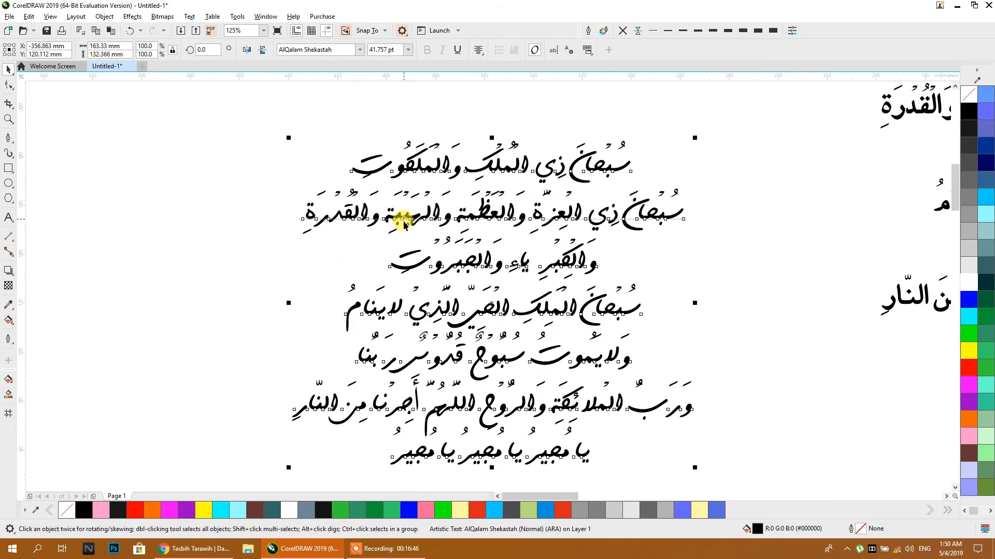
Move the AlQalam Shekastah tasbih text onto the poster, centred just below the purple heading
{"action": "left_click_drag", "start_coordinate": [444, 244], "coordinate": [618, 227]}
{"action": "scroll", "coordinate": [321, 136], "scroll_direction": "down", "scroll_amount": 1}
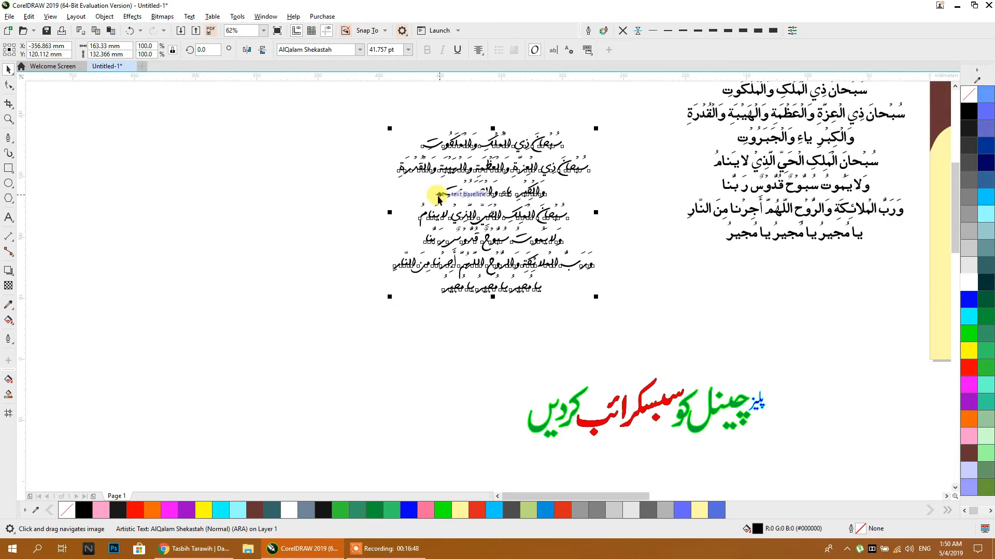
{"action": "left_click_drag", "start_coordinate": [437, 194], "coordinate": [151, 229]}
{"action": "left_click_drag", "start_coordinate": [243, 228], "coordinate": [739, 276]}
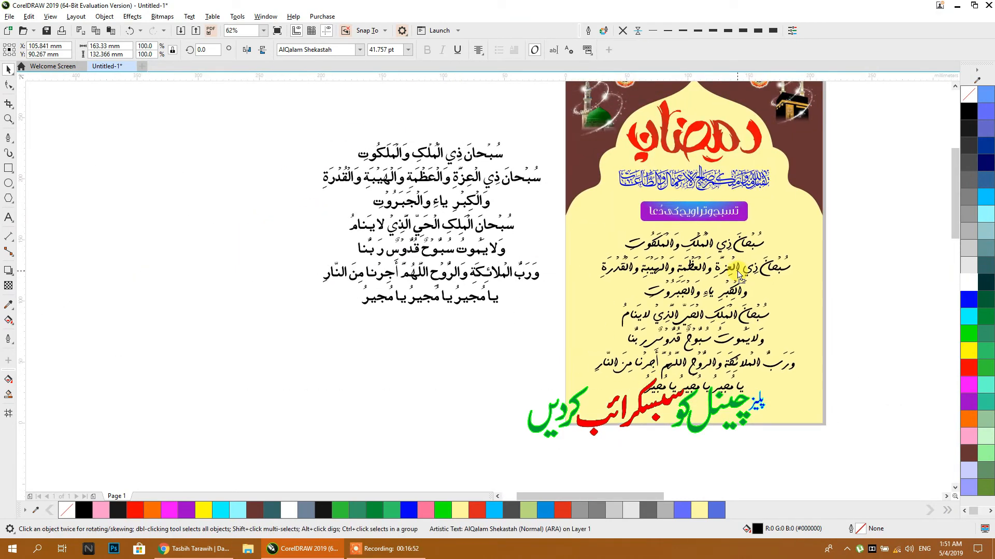
{"action": "left_click_drag", "start_coordinate": [407, 226], "coordinate": [265, 224]}
{"action": "left_click_drag", "start_coordinate": [436, 333], "coordinate": [259, 313]}
{"action": "scroll", "coordinate": [430, 221], "scroll_direction": "up", "scroll_amount": 1}
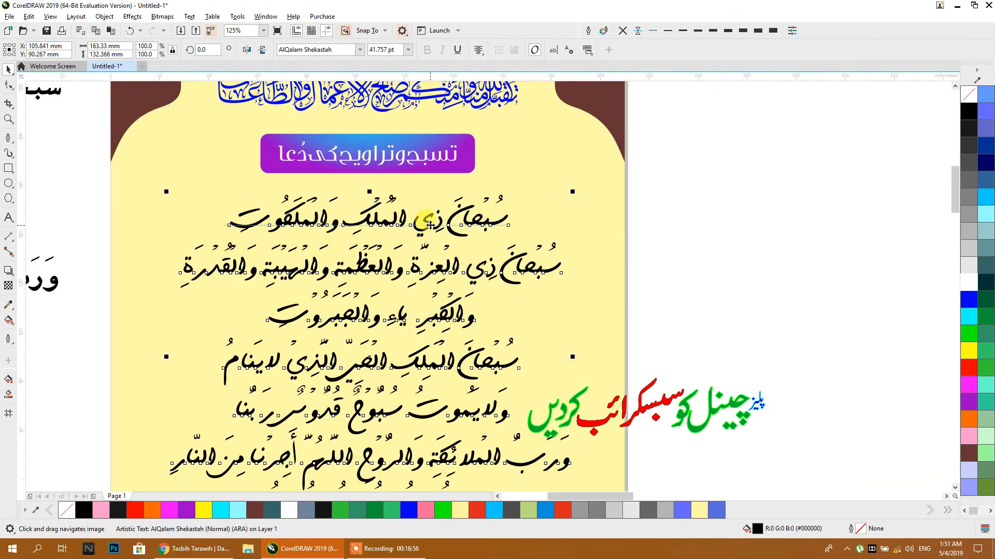
{"action": "left_click_drag", "start_coordinate": [430, 225], "coordinate": [430, 220]}
{"action": "left_click", "coordinate": [547, 180]}
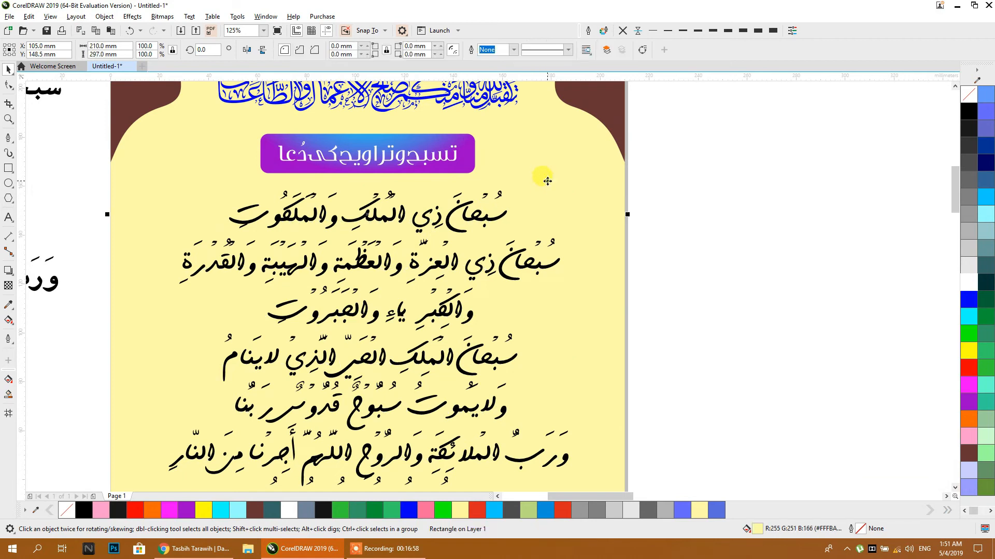
{"action": "key", "text": "h"}
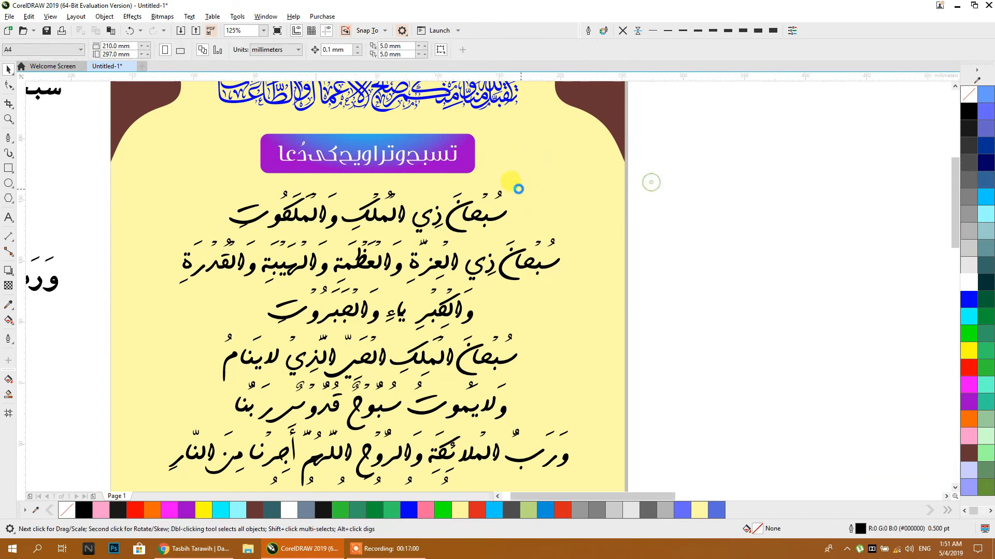
Fill the blue Arabic calligraphy line under the Ramadan title with black
{"action": "scroll", "coordinate": [516, 186], "scroll_direction": "down", "scroll_amount": 1}
{"action": "left_click_drag", "start_coordinate": [504, 191], "coordinate": [443, 230]}
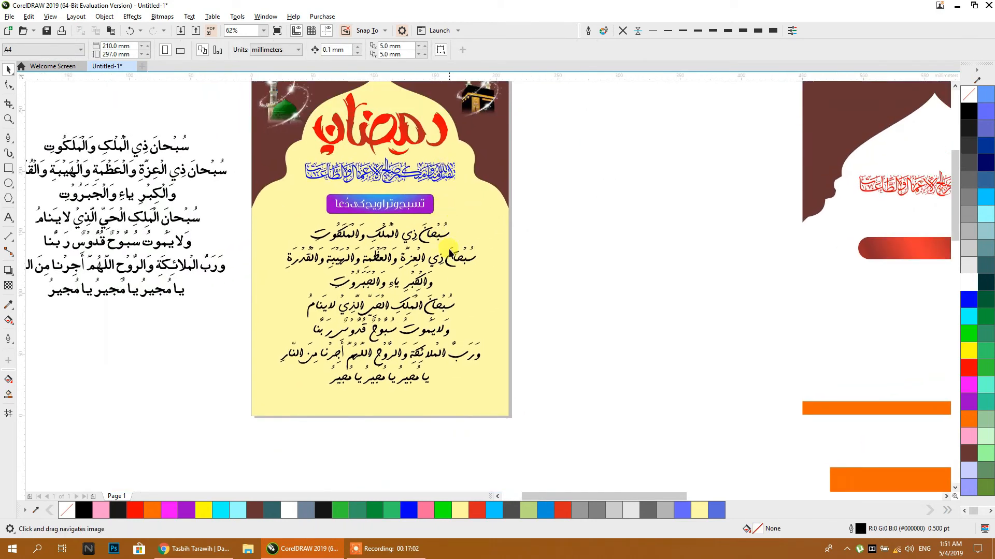
{"action": "key", "text": "space"}
{"action": "left_click", "coordinate": [414, 179]}
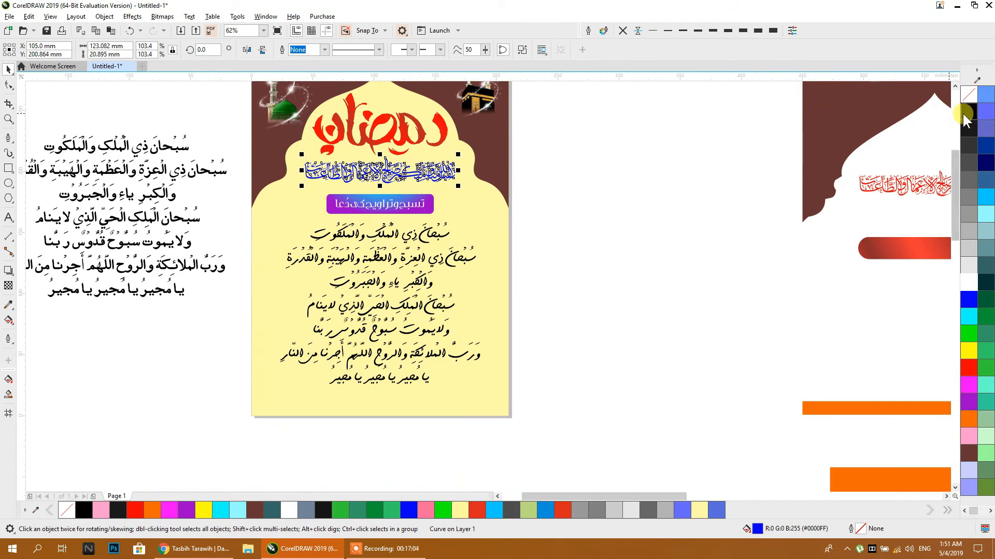
{"action": "left_click", "coordinate": [615, 189]}
Draw a full-width rectangle about 210 × 14 mm near the poster's lower edge and remove its outline
{"action": "left_click_drag", "start_coordinate": [625, 191], "coordinate": [492, 182]}
{"action": "left_click_drag", "start_coordinate": [552, 183], "coordinate": [918, 250]}
{"action": "left_click_drag", "start_coordinate": [761, 313], "coordinate": [670, 229]}
{"action": "left_click_drag", "start_coordinate": [703, 298], "coordinate": [825, 390]}
{"action": "left_click_drag", "start_coordinate": [702, 367], "coordinate": [679, 398]}
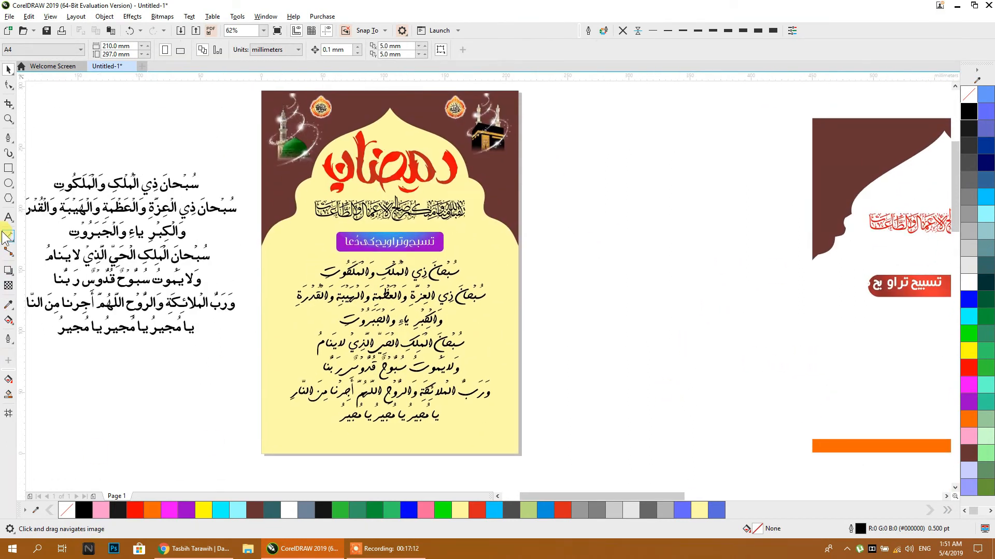
{"action": "left_click", "coordinate": [8, 169]}
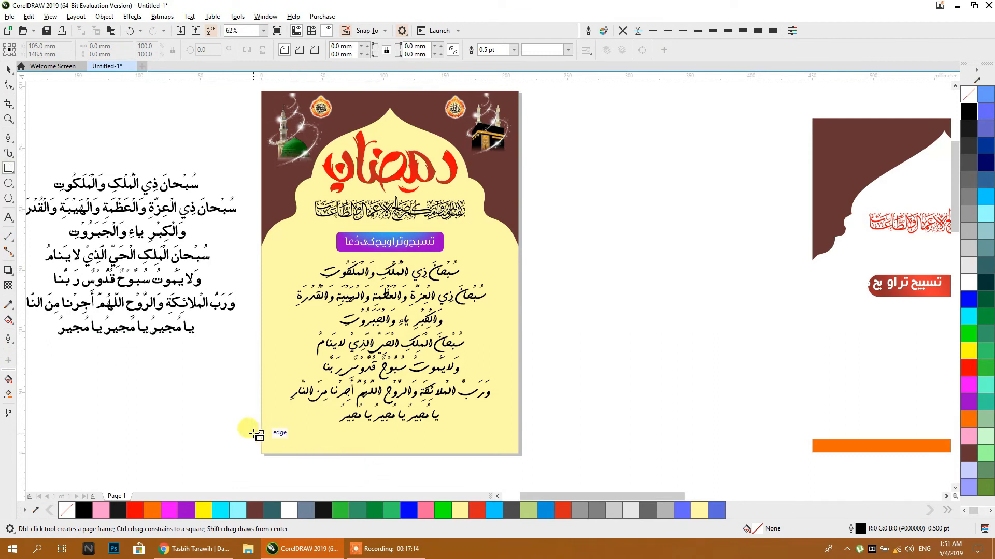
{"action": "left_click_drag", "start_coordinate": [260, 432], "coordinate": [518, 449]}
{"action": "left_click", "coordinate": [11, 72]}
{"action": "left_click", "coordinate": [624, 32]}
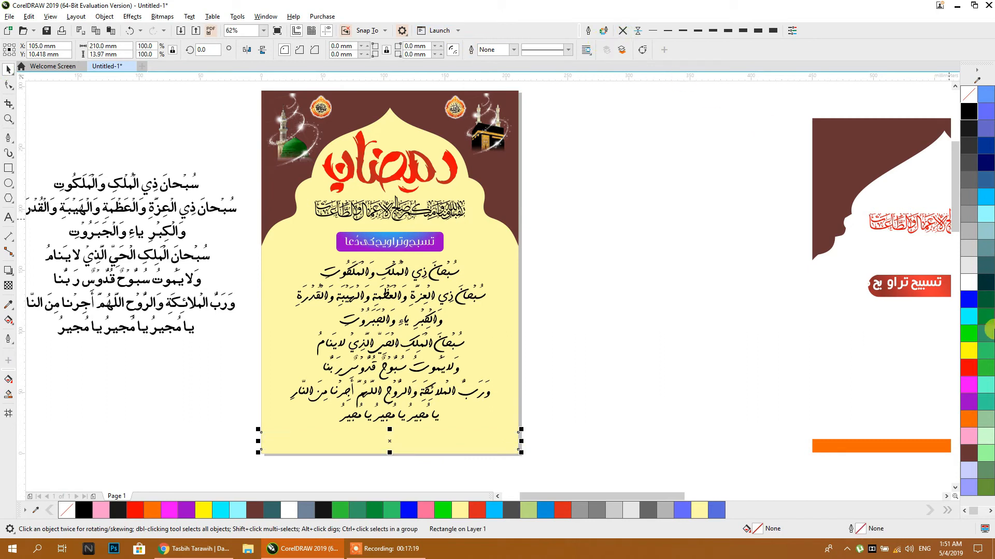
Fill the lower bar with orange (#FF6600) and reduce its height to about 9.8 mm
{"action": "left_click", "coordinate": [968, 368]}
{"action": "left_click", "coordinate": [969, 418]}
{"action": "scroll", "coordinate": [397, 446], "scroll_direction": "up", "scroll_amount": 4}
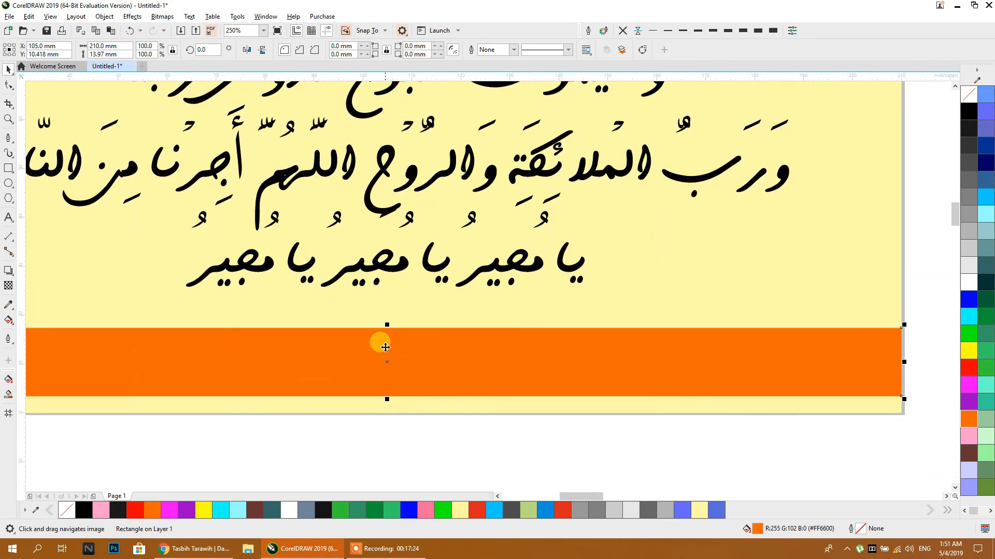
{"action": "left_click_drag", "start_coordinate": [387, 324], "coordinate": [383, 345]}
{"action": "scroll", "coordinate": [465, 367], "scroll_direction": "down", "scroll_amount": 2}
Fill the poster's arch frame with orange (#FF6600)
{"action": "scroll", "coordinate": [465, 367], "scroll_direction": "up", "scroll_amount": 6}
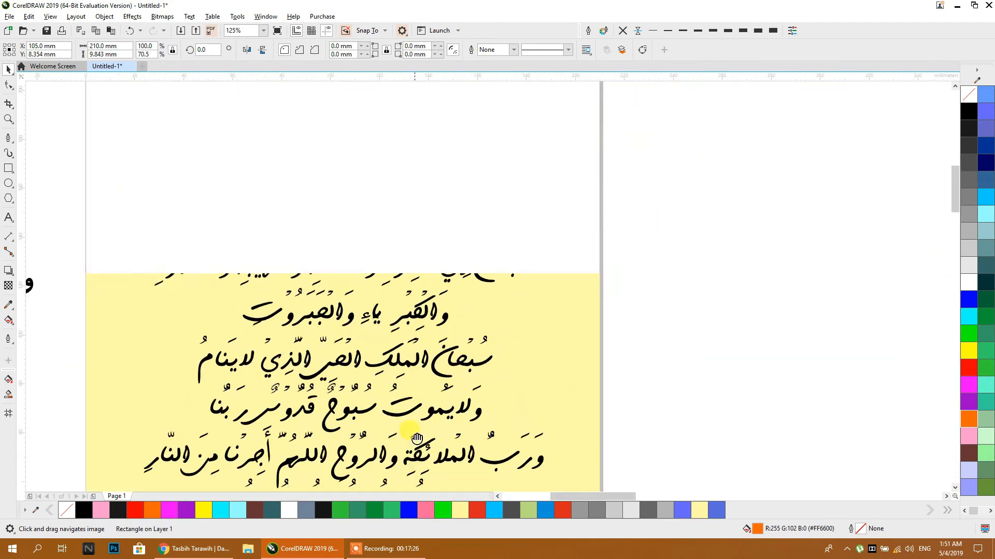
{"action": "left_click", "coordinate": [574, 148]}
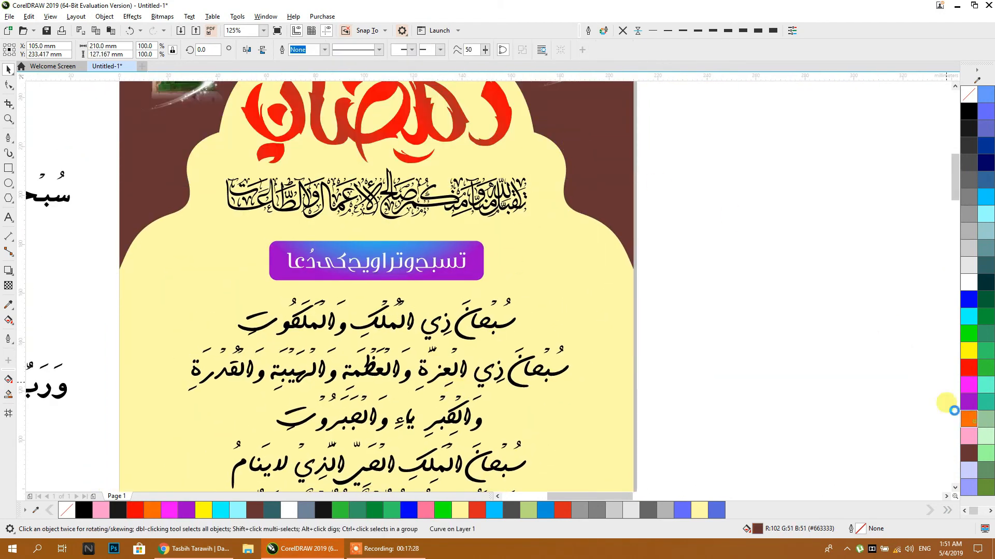
{"action": "left_click", "coordinate": [969, 419]}
Select the arch frame together with the lower bar and fill both with dark brown (#663333)
{"action": "scroll", "coordinate": [643, 327], "scroll_direction": "down", "scroll_amount": 2}
{"action": "left_click", "coordinate": [573, 226]}
{"action": "left_click", "coordinate": [499, 468], "text": "shift"}
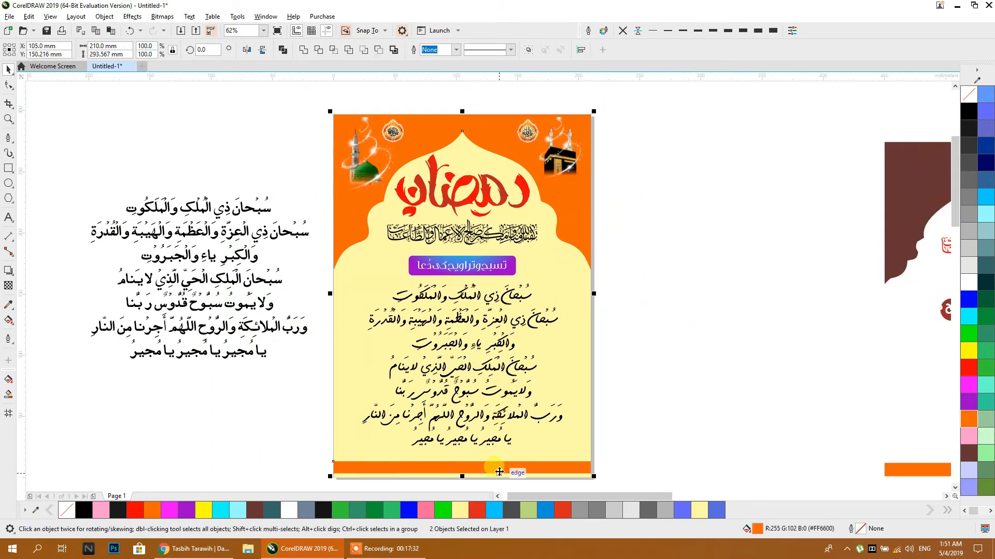
{"action": "left_click", "coordinate": [969, 453]}
{"action": "left_click", "coordinate": [735, 231]}
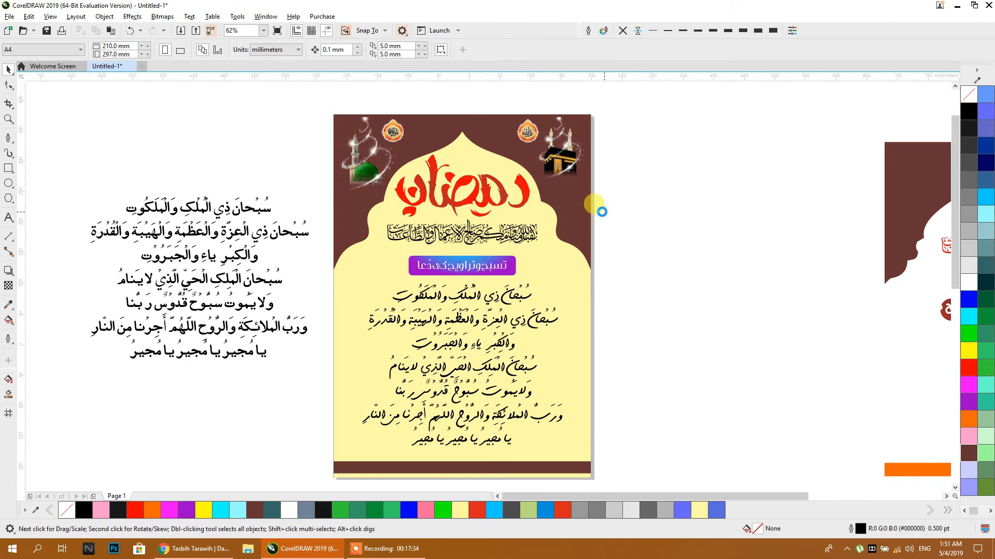
Try orange (#FF6600) and its brown shade #9A5700 as the fill of the arch frame
{"action": "scroll", "coordinate": [596, 207], "scroll_direction": "down", "scroll_amount": 2}
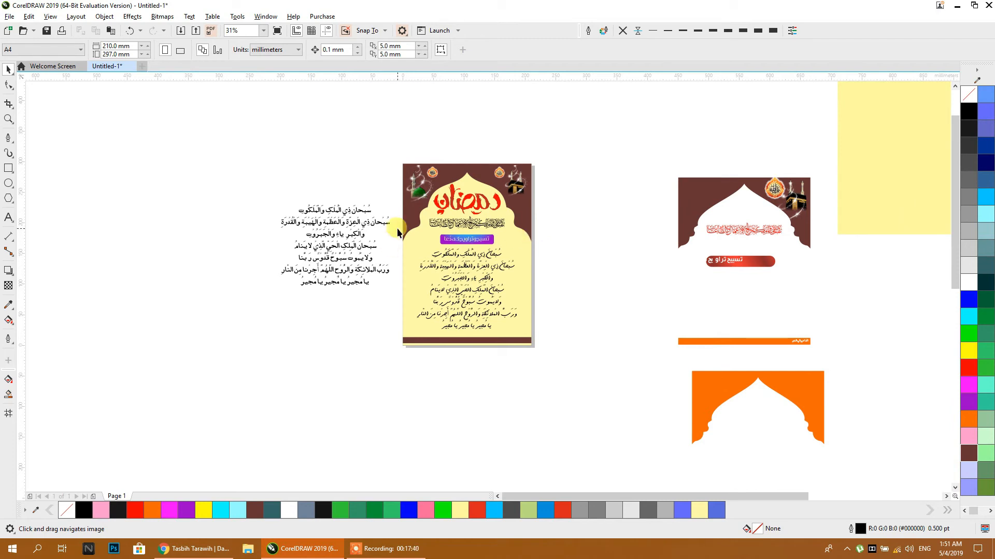
{"action": "scroll", "coordinate": [474, 184], "scroll_direction": "up", "scroll_amount": 2}
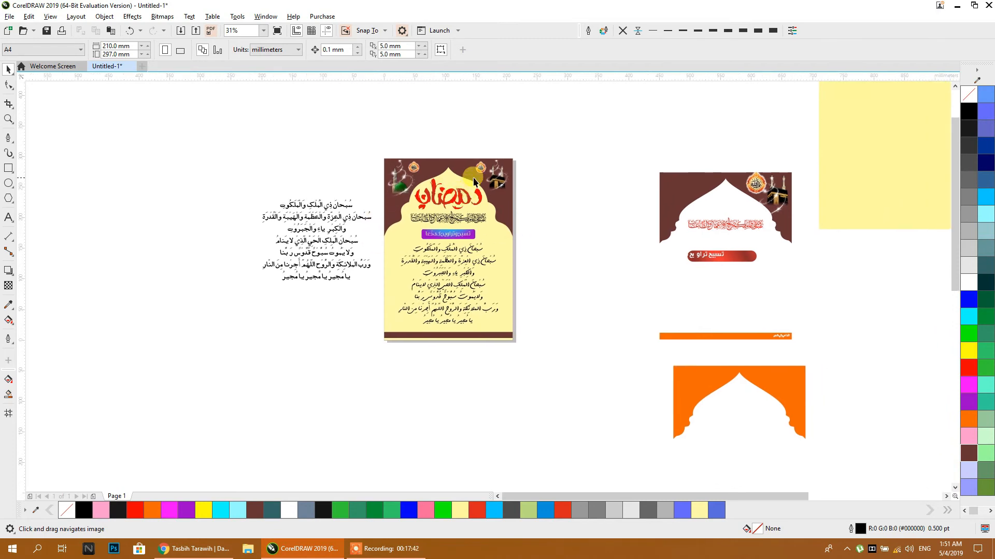
{"action": "scroll", "coordinate": [473, 180], "scroll_direction": "down", "scroll_amount": 4}
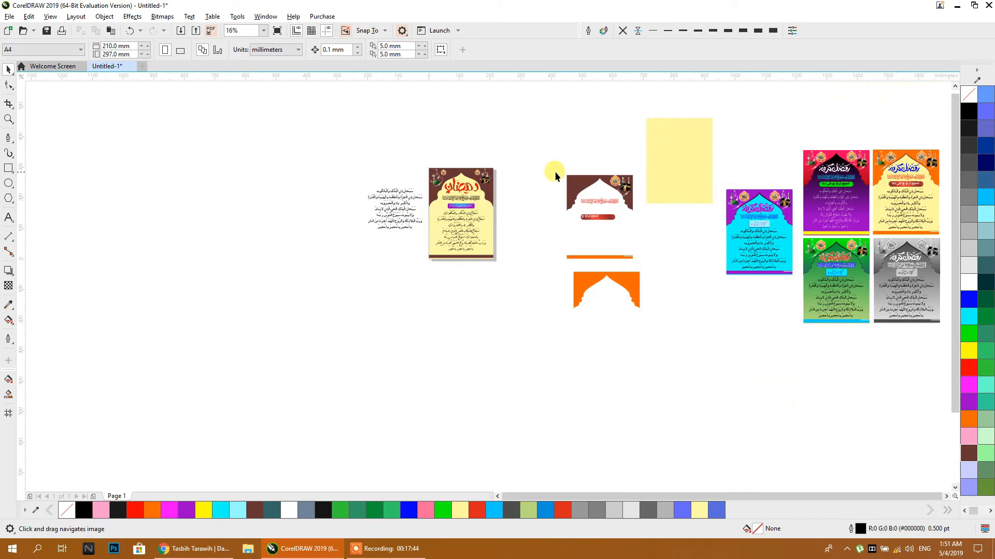
{"action": "scroll", "coordinate": [341, 237], "scroll_direction": "up", "scroll_amount": 4}
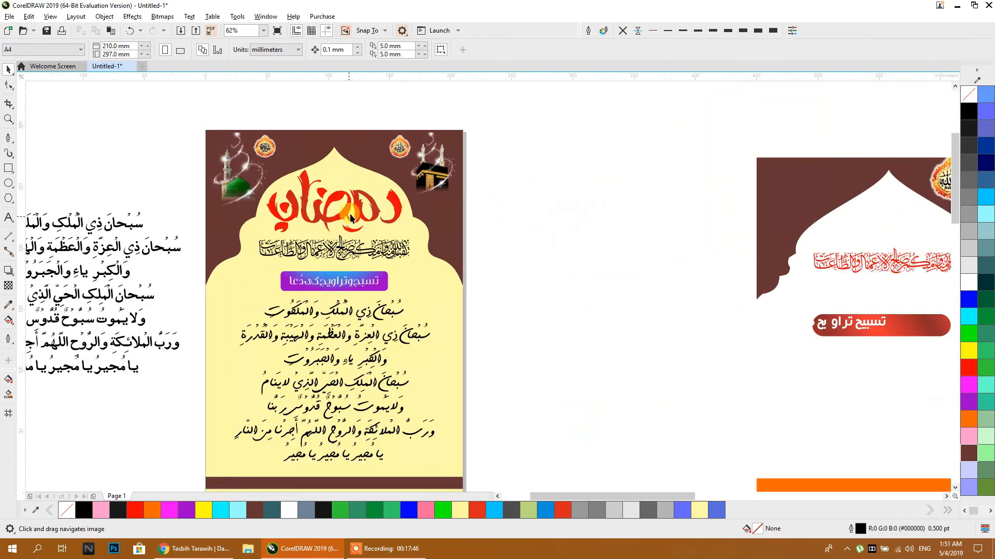
{"action": "left_click", "coordinate": [351, 160]}
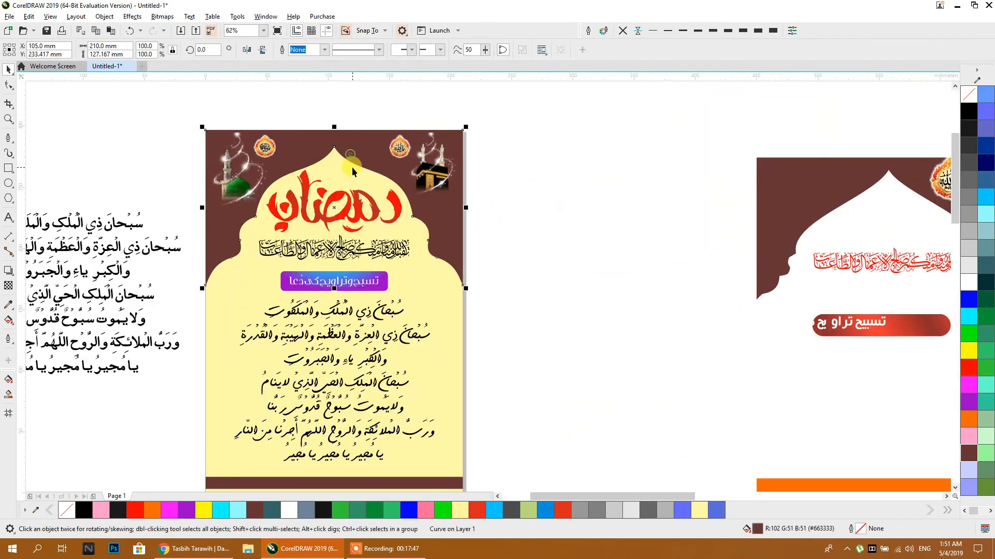
{"action": "left_click", "coordinate": [134, 511]}
{"action": "left_click", "coordinate": [149, 510]}
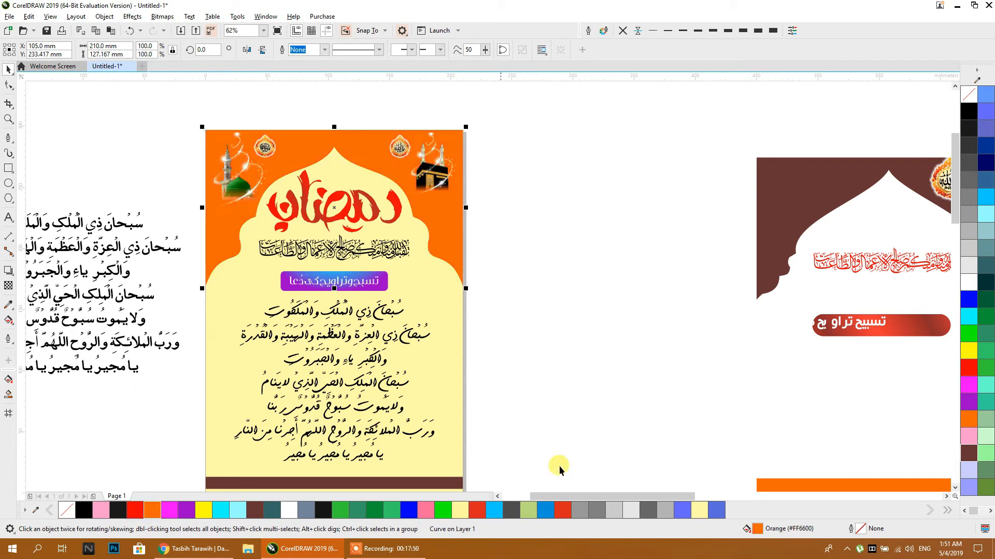
{"action": "left_click", "coordinate": [969, 424]}
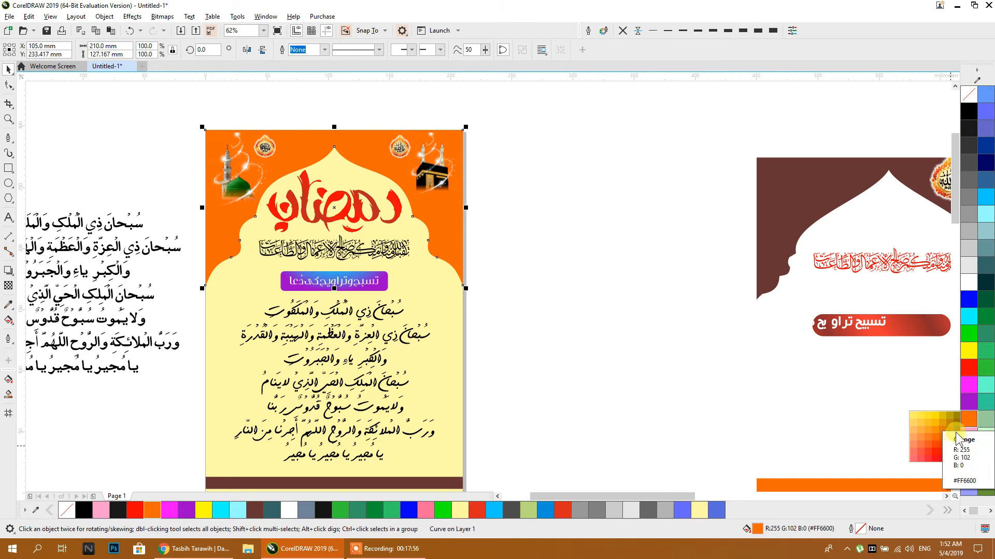
{"action": "left_click", "coordinate": [955, 432]}
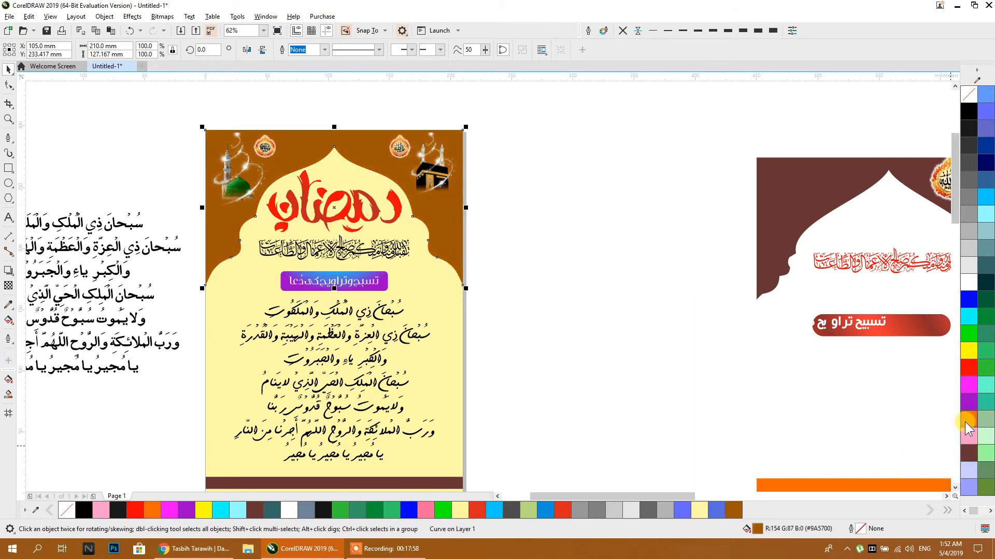
Fill the arch frame and the poster's lower bar with the reddish-brown orange shade #9A3D00
{"action": "left_click", "coordinate": [965, 422]}
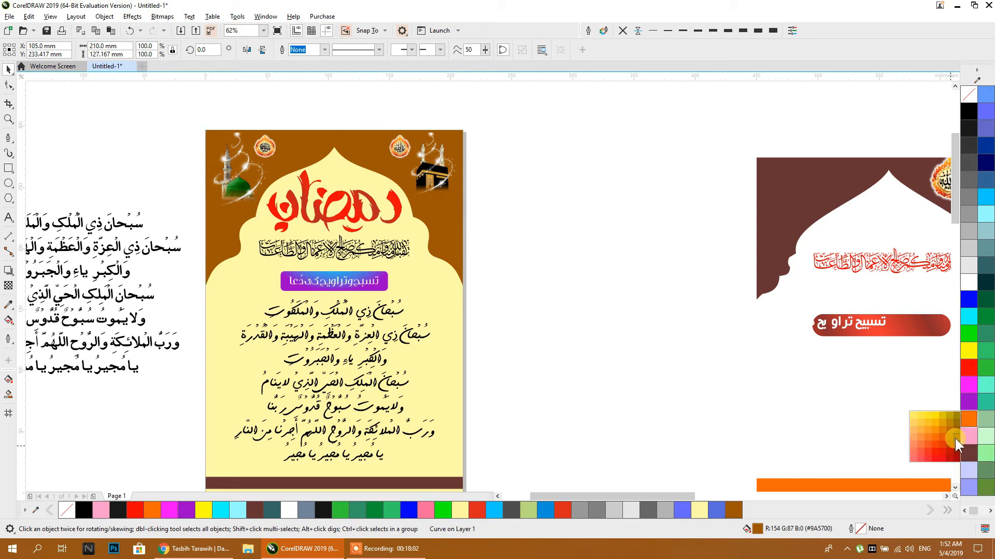
{"action": "left_click", "coordinate": [956, 441]}
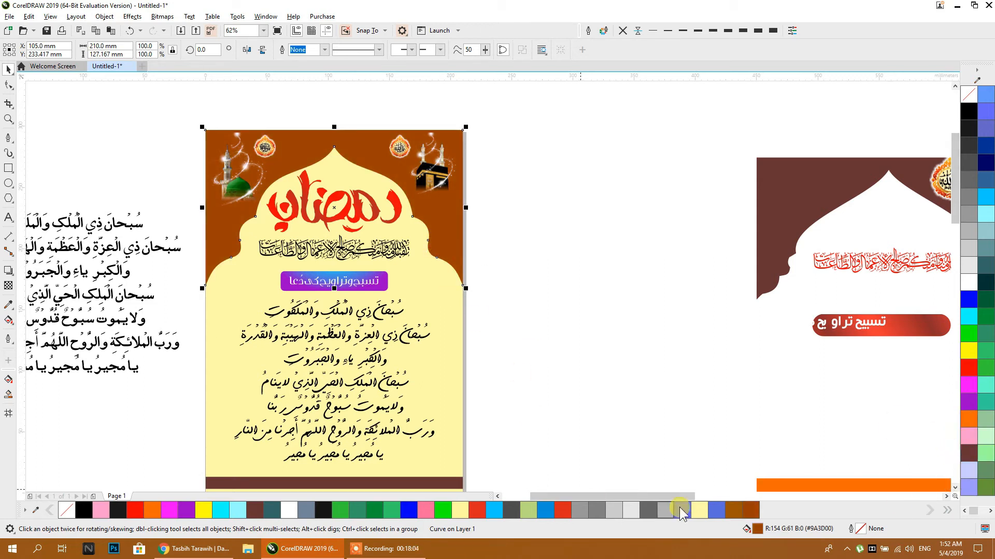
{"action": "scroll", "coordinate": [575, 298], "scroll_direction": "down", "scroll_amount": 1}
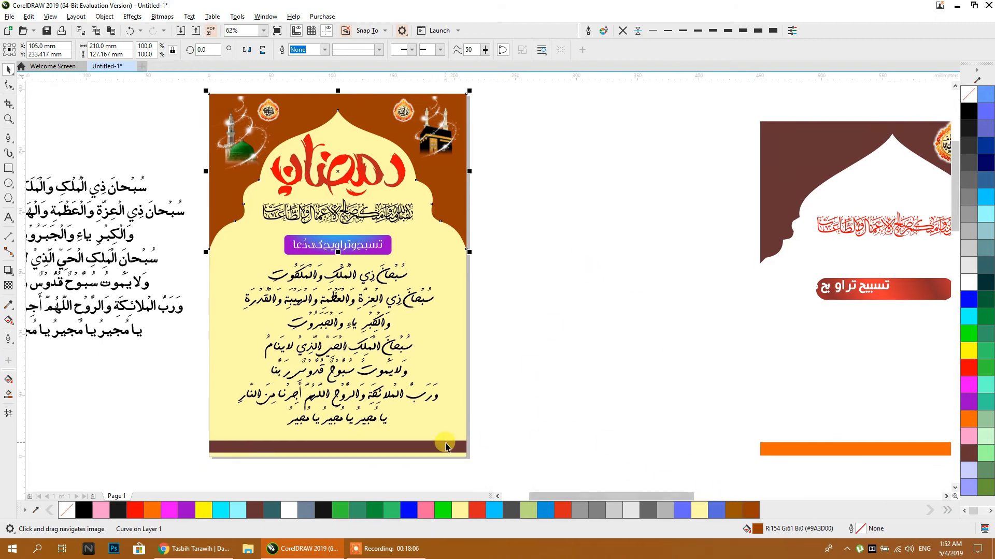
{"action": "left_click", "coordinate": [441, 448]}
{"action": "left_click", "coordinate": [750, 510]}
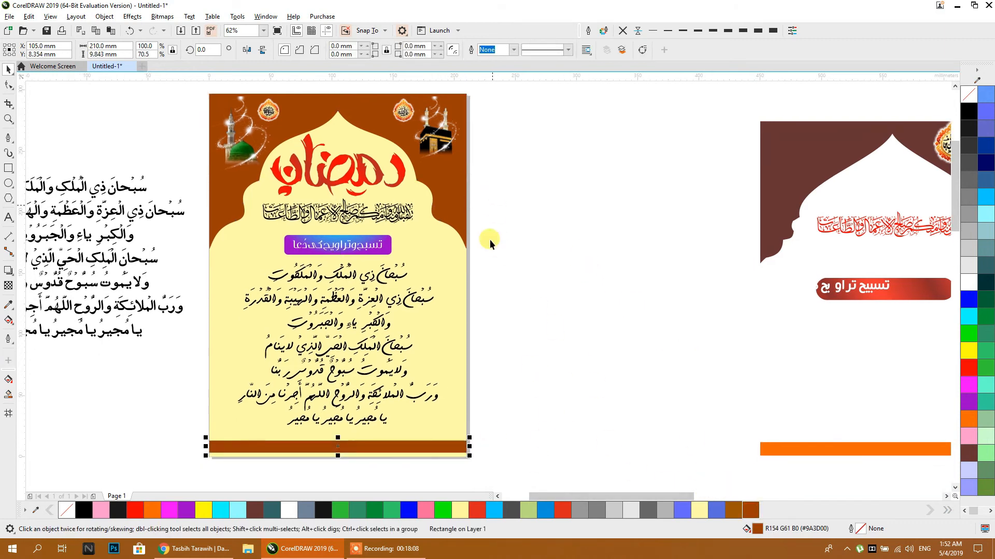
{"action": "scroll", "coordinate": [512, 275], "scroll_direction": "up", "scroll_amount": 1}
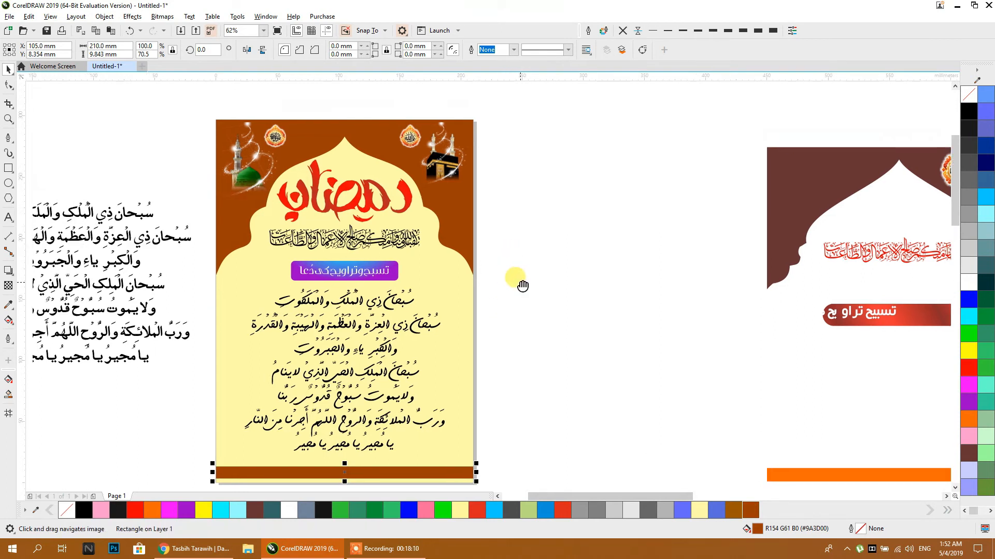
Try the AlQalam Khawar font on the Urdu heading in the purple banner
{"action": "left_click", "coordinate": [520, 284]}
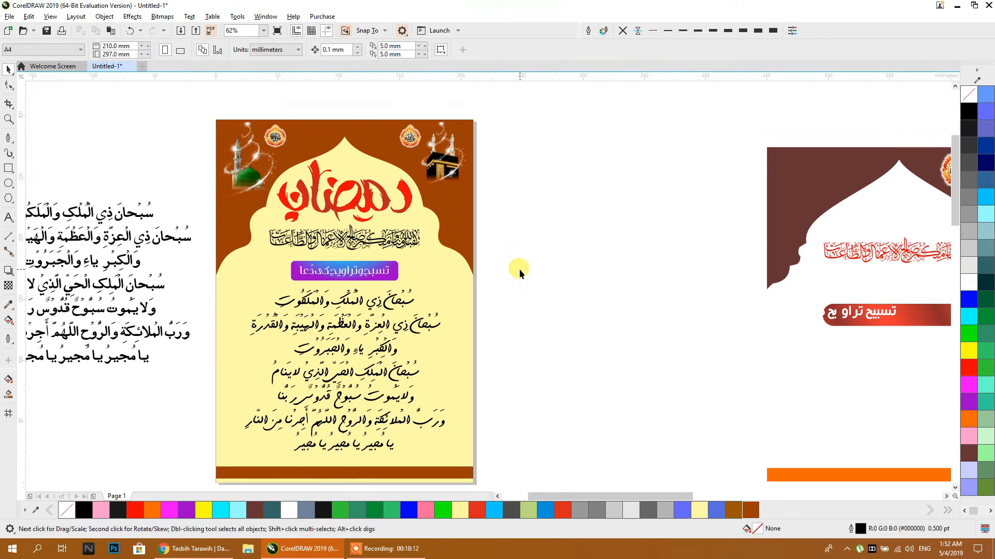
{"action": "scroll", "coordinate": [519, 269], "scroll_direction": "down", "scroll_amount": 2}
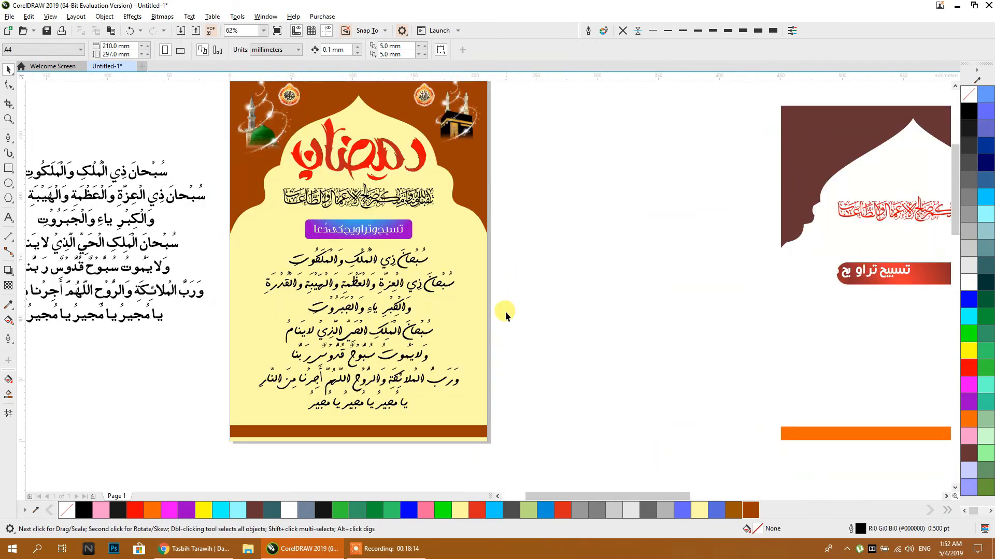
{"action": "scroll", "coordinate": [343, 228], "scroll_direction": "up", "scroll_amount": 2}
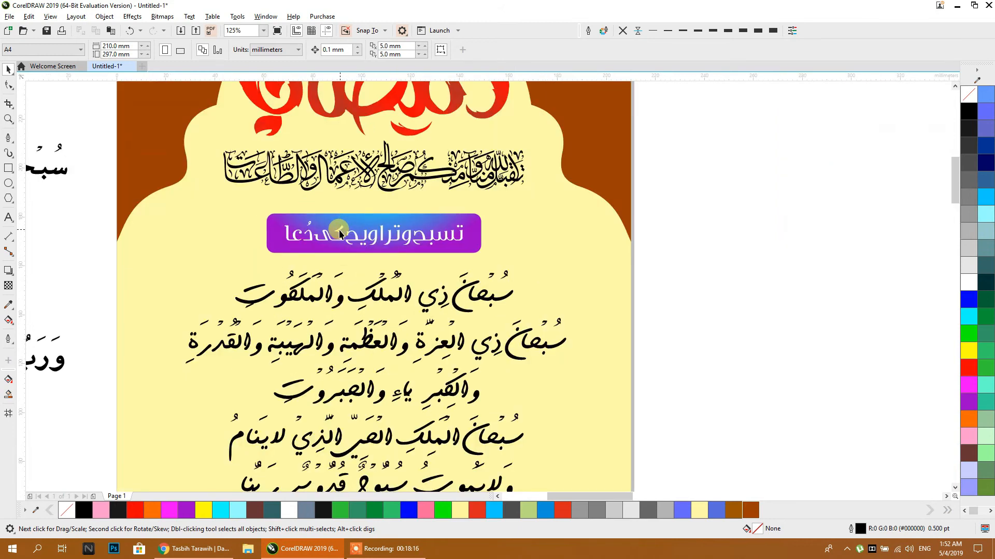
{"action": "left_click", "coordinate": [340, 234]}
{"action": "left_click", "coordinate": [359, 49]}
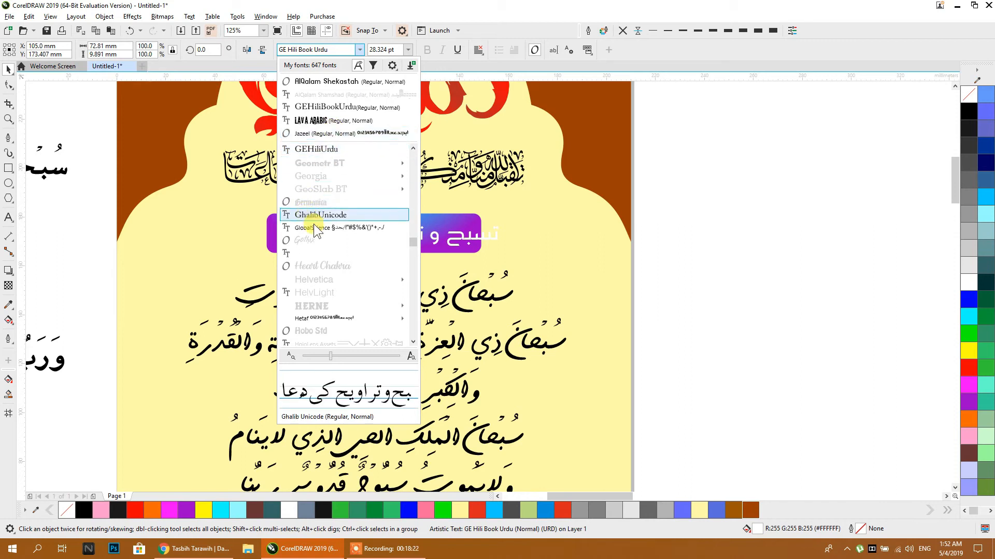
{"action": "scroll", "coordinate": [313, 259], "scroll_direction": "up", "scroll_amount": 5}
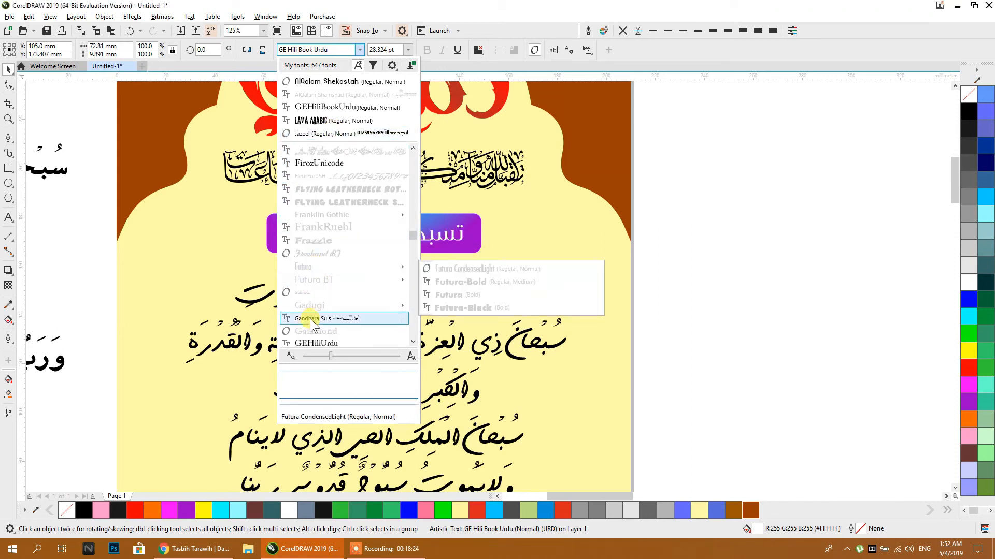
{"action": "scroll", "coordinate": [310, 311], "scroll_direction": "up", "scroll_amount": 5}
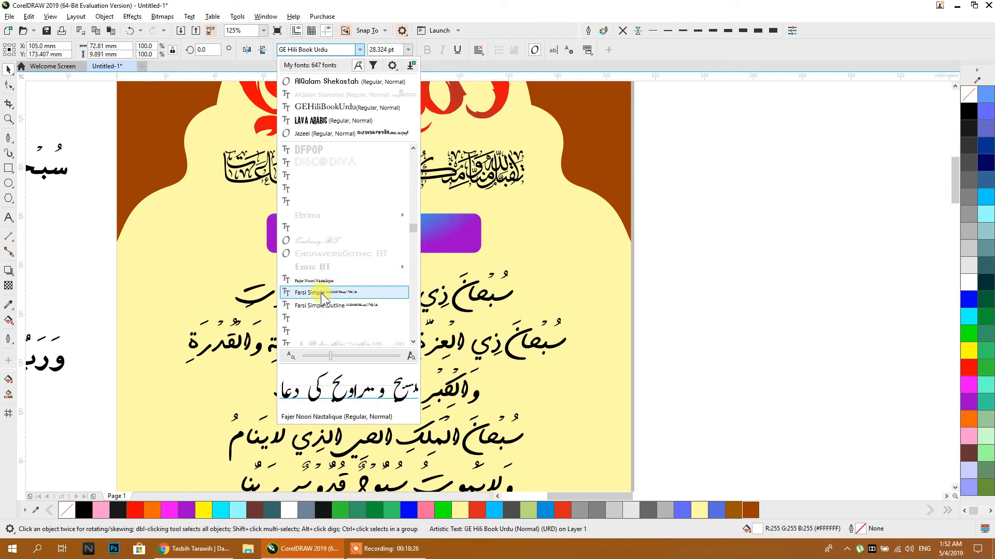
{"action": "scroll", "coordinate": [317, 311], "scroll_direction": "up", "scroll_amount": 6}
{"action": "scroll", "coordinate": [317, 269], "scroll_direction": "up", "scroll_amount": 5}
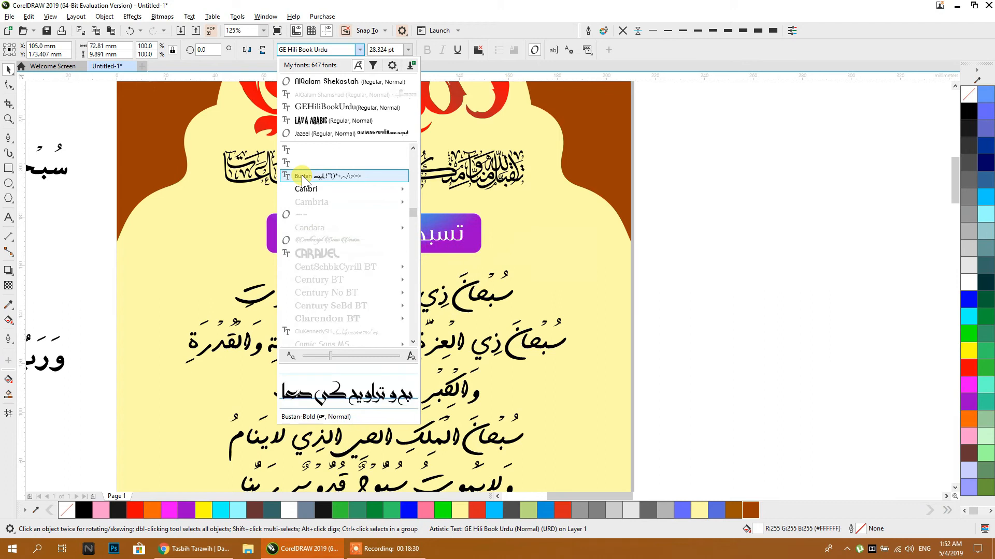
{"action": "scroll", "coordinate": [310, 201], "scroll_direction": "up", "scroll_amount": 12}
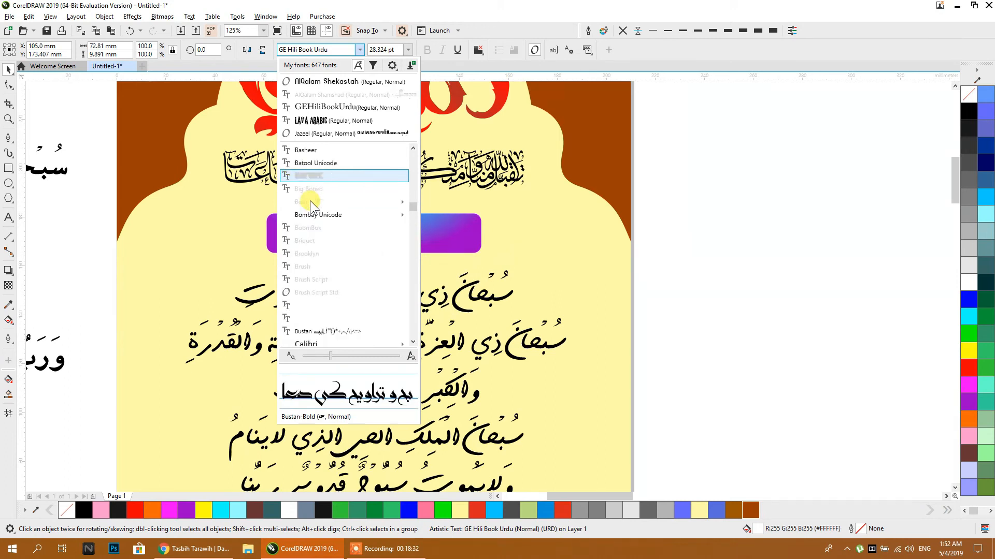
{"action": "scroll", "coordinate": [310, 202], "scroll_direction": "up", "scroll_amount": 5}
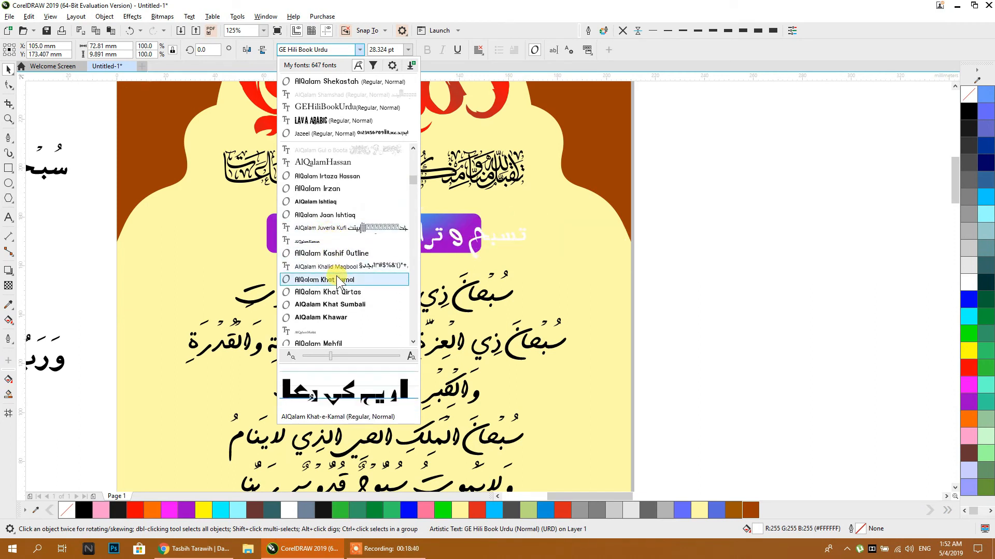
{"action": "left_click", "coordinate": [331, 318]}
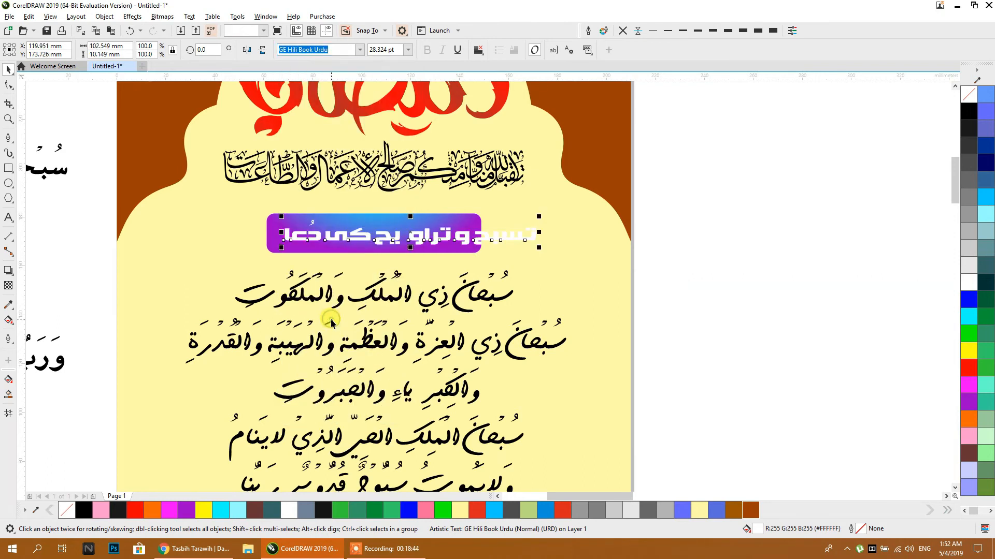
Try the AlQalam Mehfil and AlQalam Ishtiaq fonts on the purple banner's heading
{"action": "left_click", "coordinate": [357, 46]}
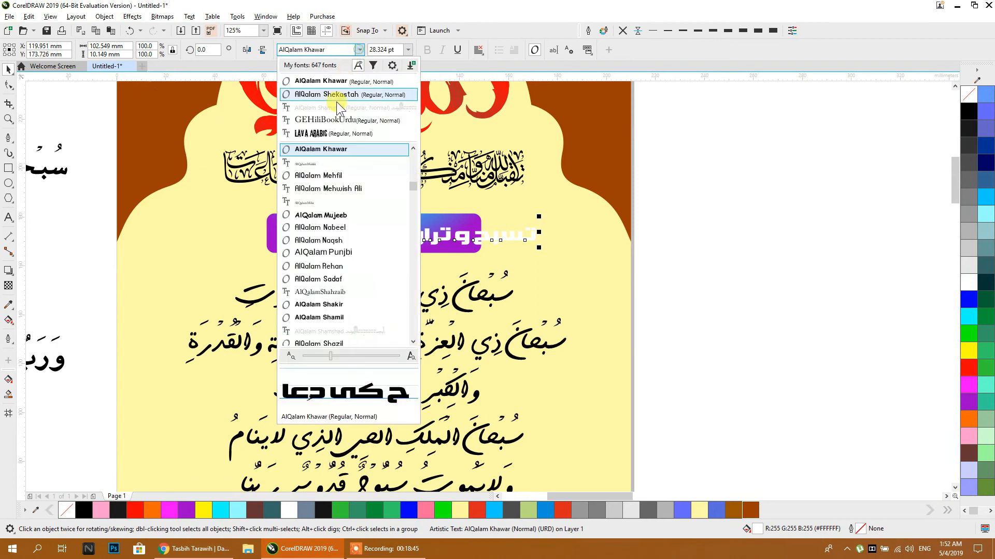
{"action": "left_click", "coordinate": [325, 177]}
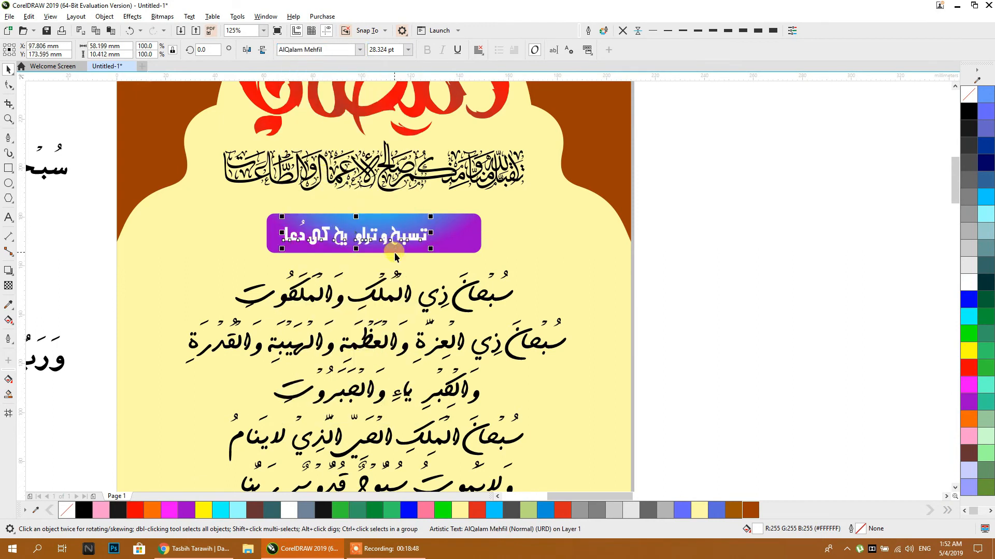
{"action": "left_click", "coordinate": [358, 51]}
{"action": "scroll", "coordinate": [328, 210], "scroll_direction": "up", "scroll_amount": 4}
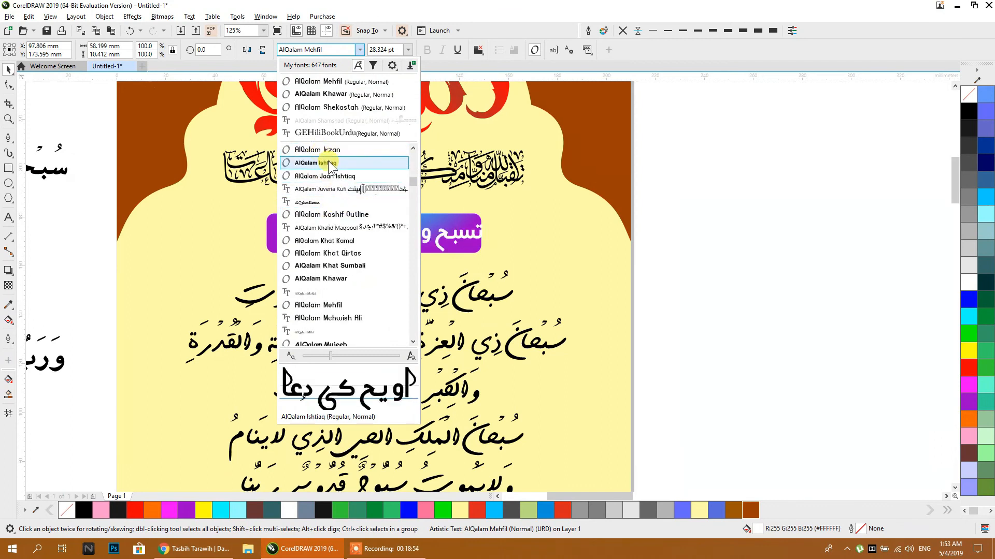
{"action": "left_click", "coordinate": [328, 162]}
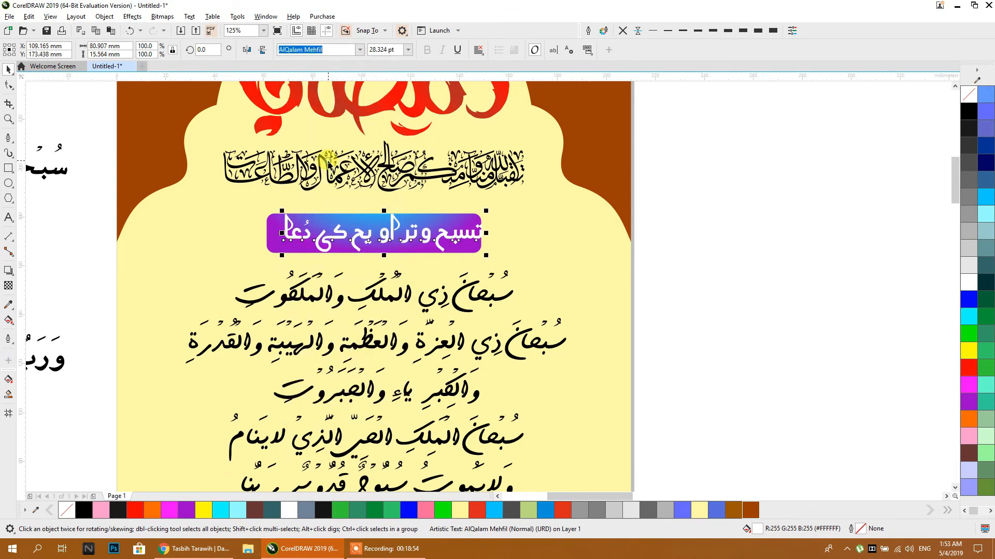
Set the purple banner's heading in the AlQalam Amjad Alvi font
{"action": "left_click", "coordinate": [359, 49]}
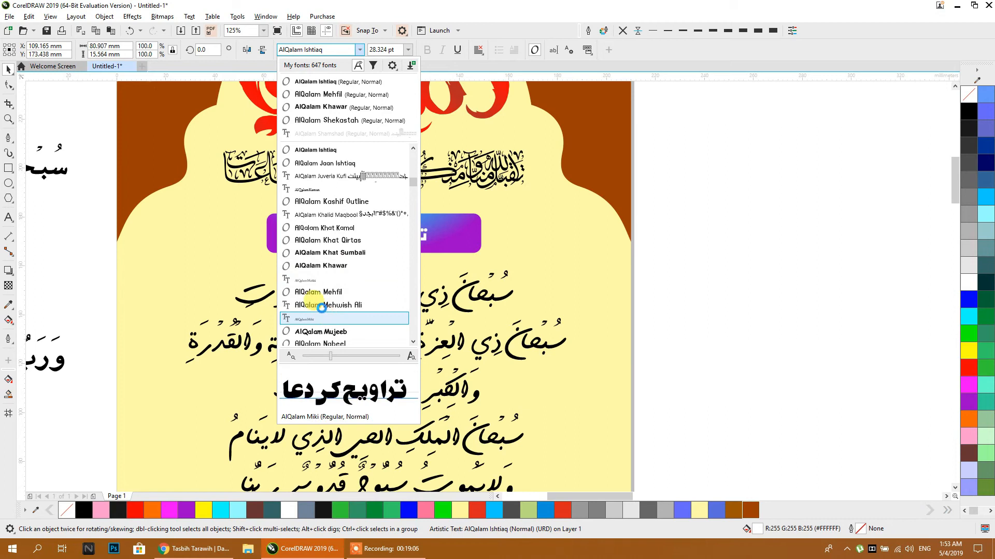
{"action": "scroll", "coordinate": [323, 307], "scroll_direction": "up", "scroll_amount": 5}
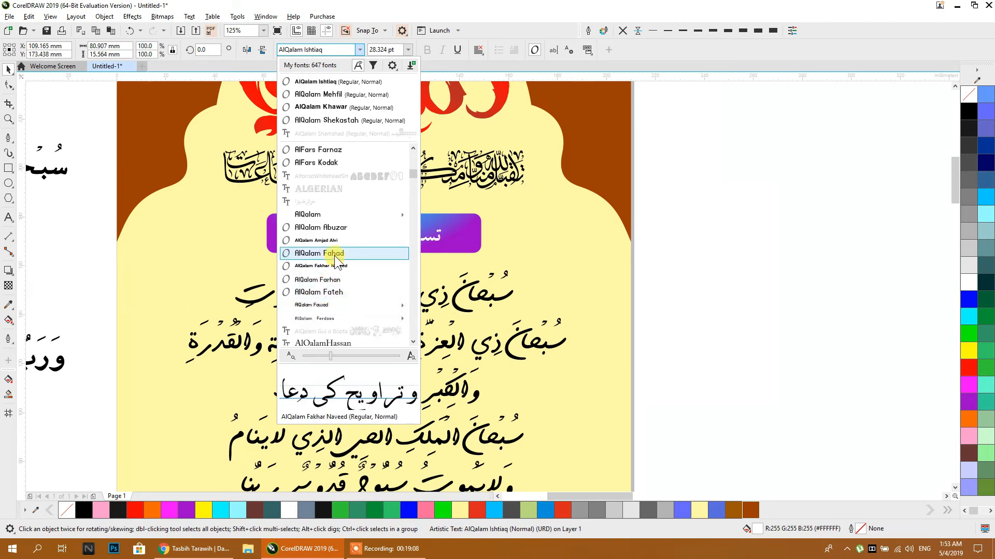
{"action": "left_click", "coordinate": [338, 241]}
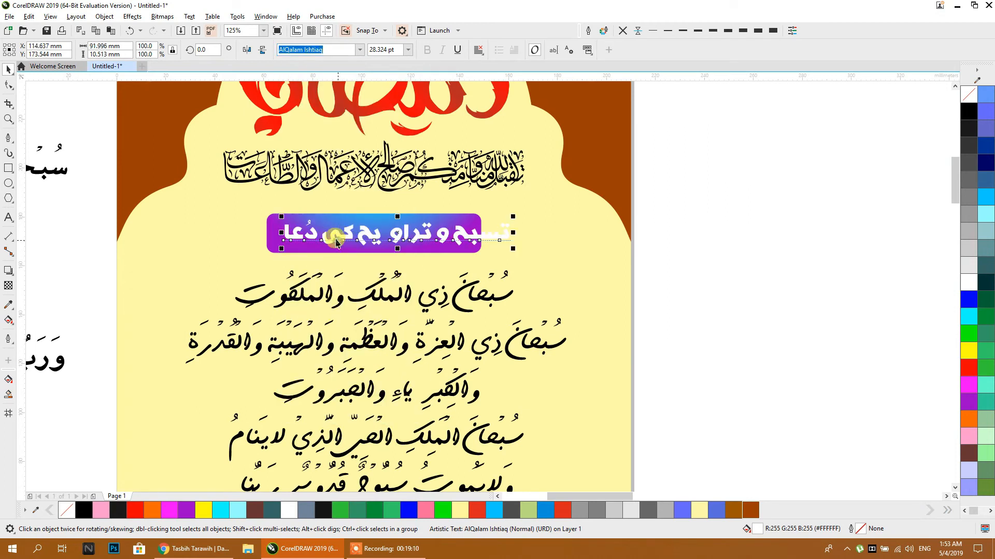
Shrink the heading to fit inside the purple banner and centre it on the banner horizontally and vertically
{"action": "left_click_drag", "start_coordinate": [454, 236], "coordinate": [427, 236]}
{"action": "left_click_drag", "start_coordinate": [253, 250], "coordinate": [274, 248]}
{"action": "left_click", "coordinate": [274, 248], "text": "shift"}
{"action": "key", "text": "e"}
{"action": "key", "text": "c"}
{"action": "key", "text": "Escape"}
Select all the poster's objects and place a copy of the whole poster to the left of the page
{"action": "scroll", "coordinate": [629, 188], "scroll_direction": "down", "scroll_amount": 5}
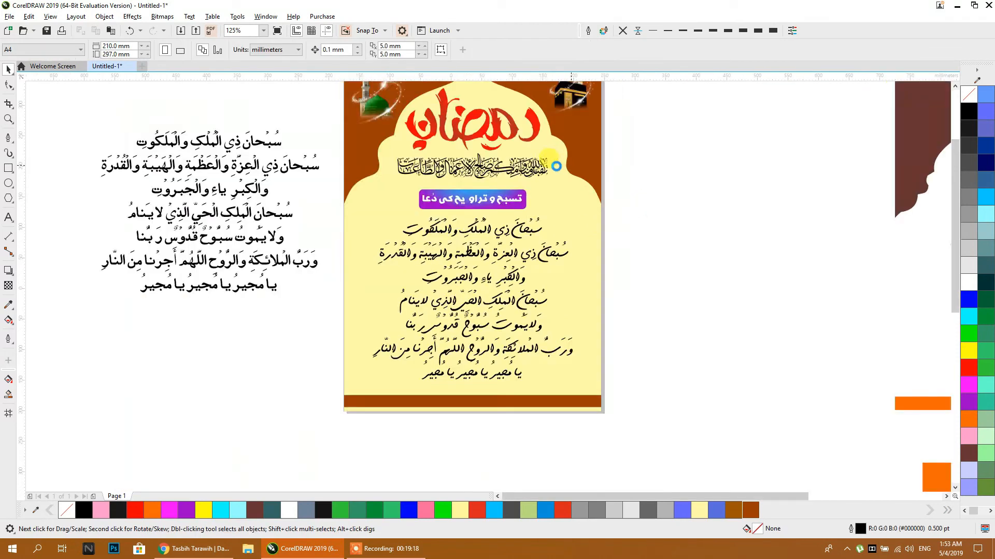
{"action": "left_click_drag", "start_coordinate": [421, 379], "coordinate": [422, 379]}
{"action": "left_click_drag", "start_coordinate": [517, 265], "coordinate": [225, 273]}
{"action": "right_click", "coordinate": [224, 273]}
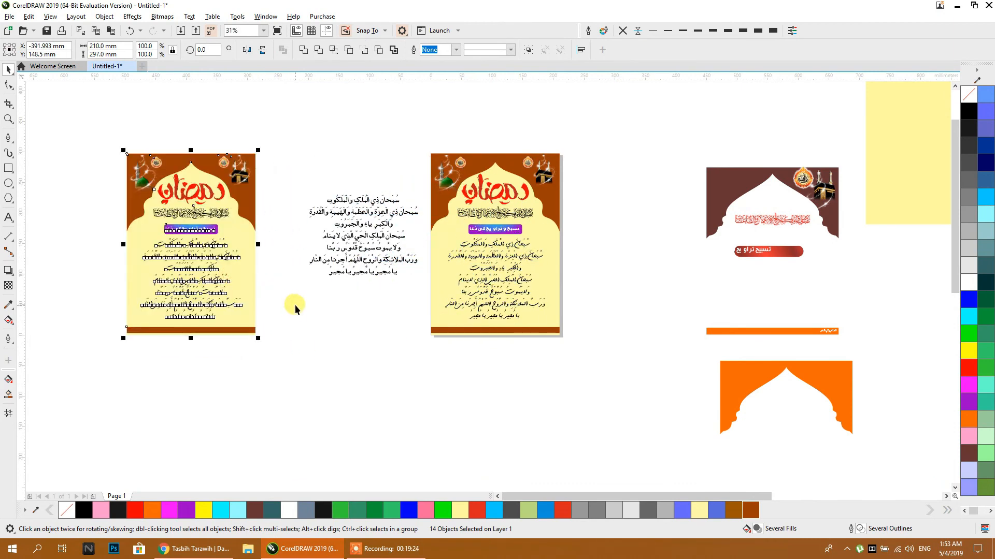
Move the loose black tasbih text block from beside the poster onto the old draft layout right of the page
{"action": "left_click", "coordinate": [325, 319]}
{"action": "left_click_drag", "start_coordinate": [409, 210], "coordinate": [820, 273]}
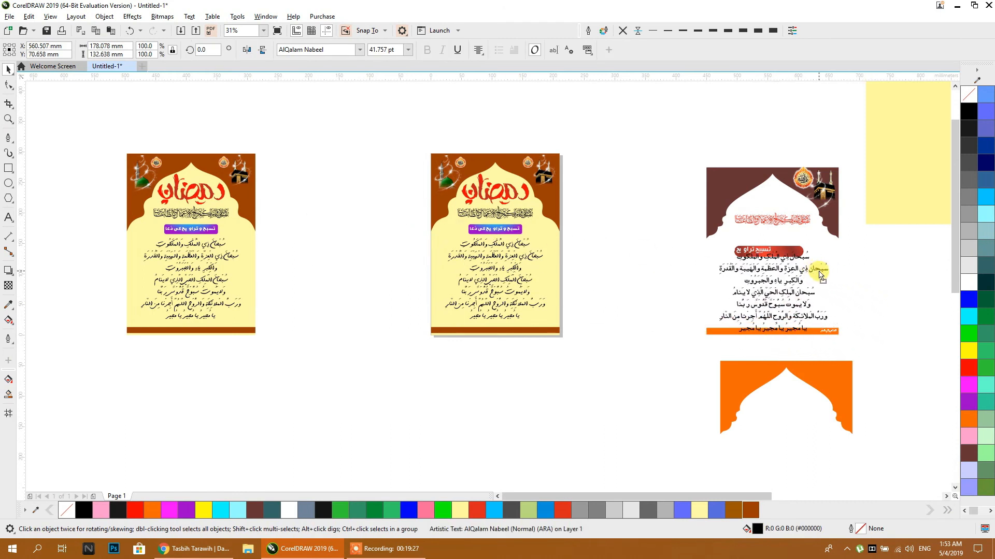
{"action": "left_click", "coordinate": [637, 288]}
Set the tasbih text on the page's poster in the AlQalam Telenor font
{"action": "scroll", "coordinate": [528, 226], "scroll_direction": "up", "scroll_amount": 1}
{"action": "left_click_drag", "start_coordinate": [533, 240], "coordinate": [402, 278]}
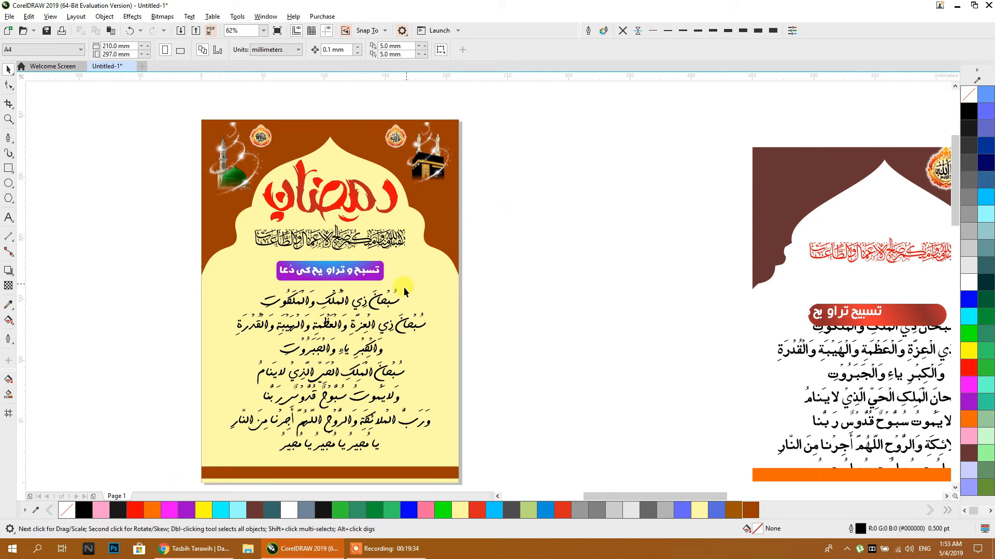
{"action": "left_click", "coordinate": [388, 305]}
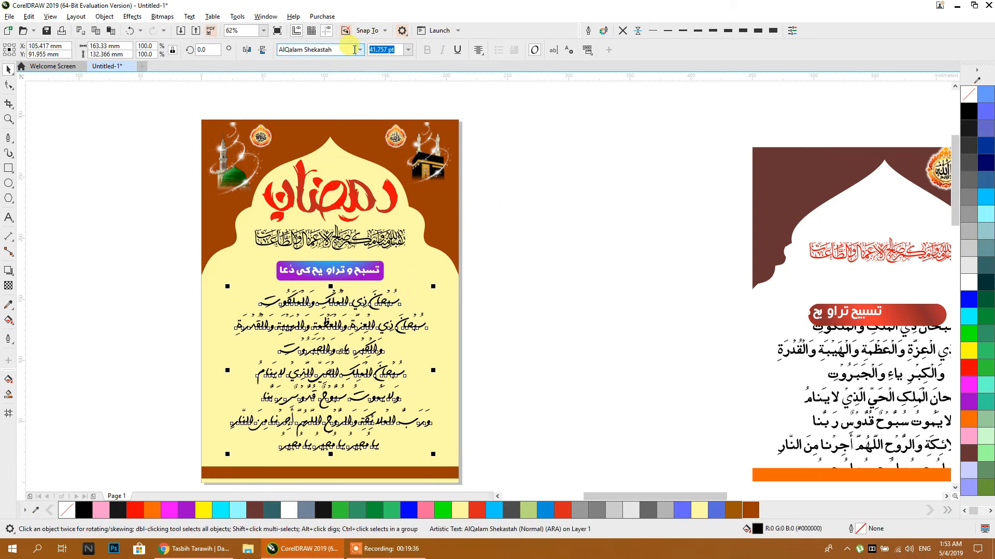
{"action": "left_click", "coordinate": [359, 50]}
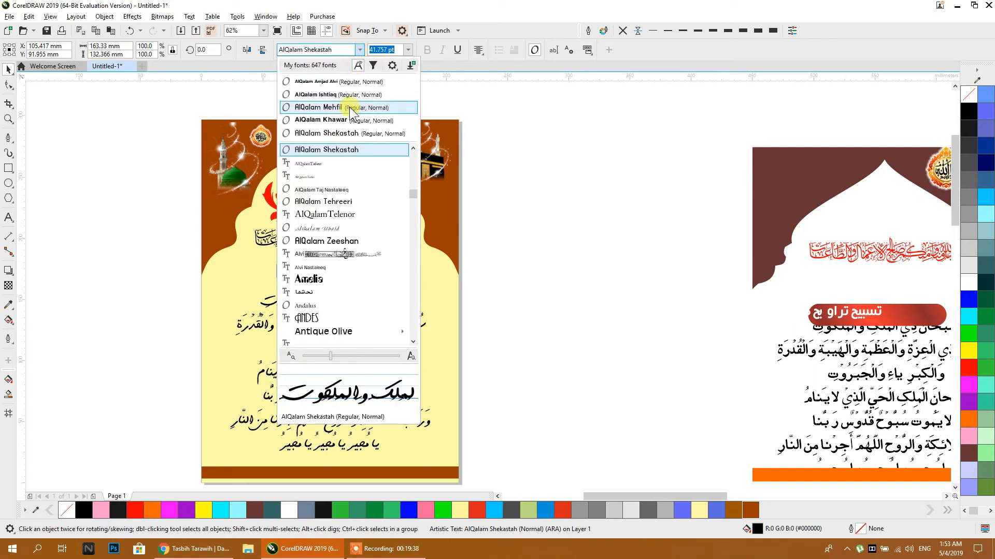
{"action": "left_click", "coordinate": [565, 201]}
{"action": "left_click", "coordinate": [833, 348]}
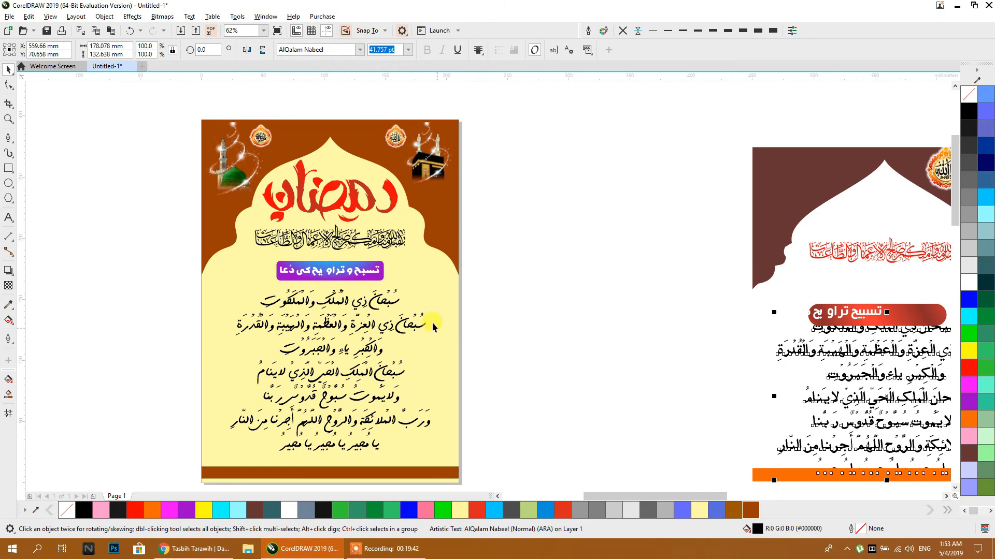
{"action": "left_click", "coordinate": [333, 308]}
{"action": "left_click", "coordinate": [359, 49]}
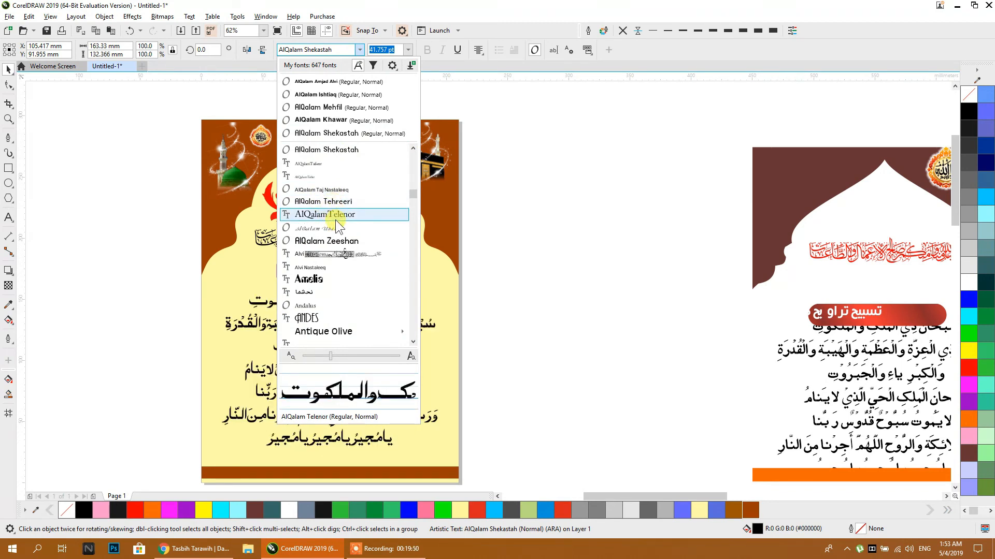
{"action": "left_click", "coordinate": [338, 215]}
Centre the tasbih text on the poster, enlarge it to about 46.4 pt and fit it between the banner and the lower bar
{"action": "scroll", "coordinate": [364, 266], "scroll_direction": "up", "scroll_amount": 2}
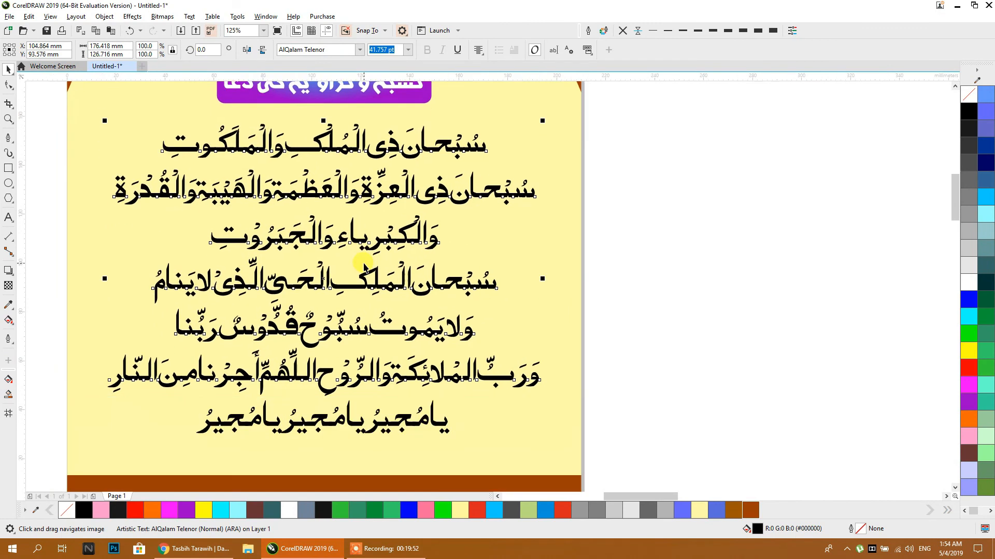
{"action": "scroll", "coordinate": [374, 243], "scroll_direction": "down", "scroll_amount": 2}
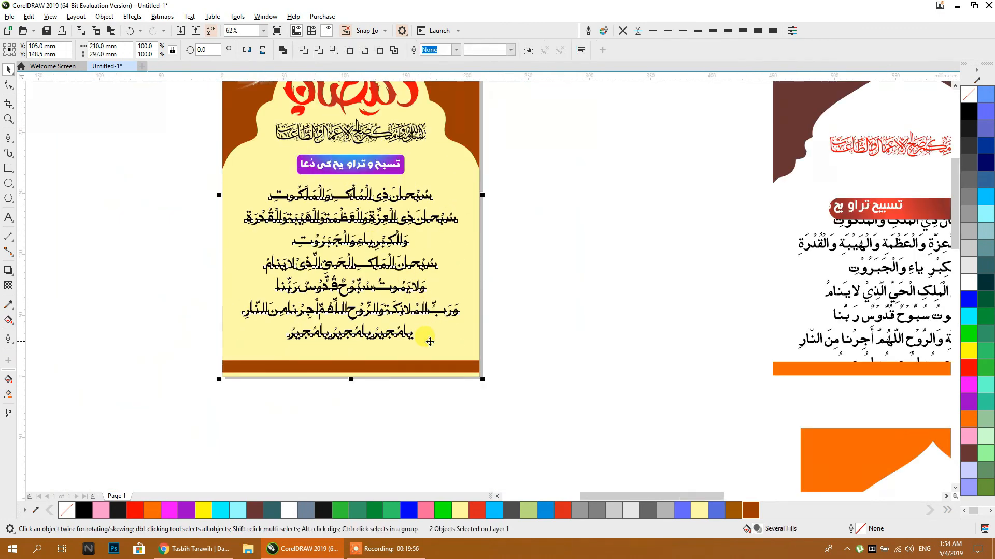
{"action": "left_click", "coordinate": [575, 294]}
{"action": "scroll", "coordinate": [358, 339], "scroll_direction": "up", "scroll_amount": 2}
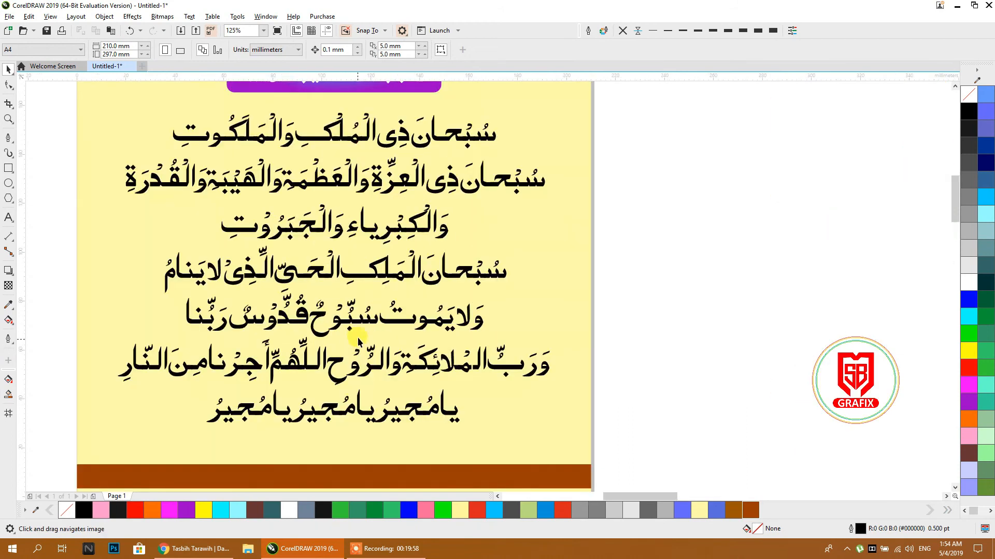
{"action": "left_click_drag", "start_coordinate": [350, 323], "coordinate": [349, 346]}
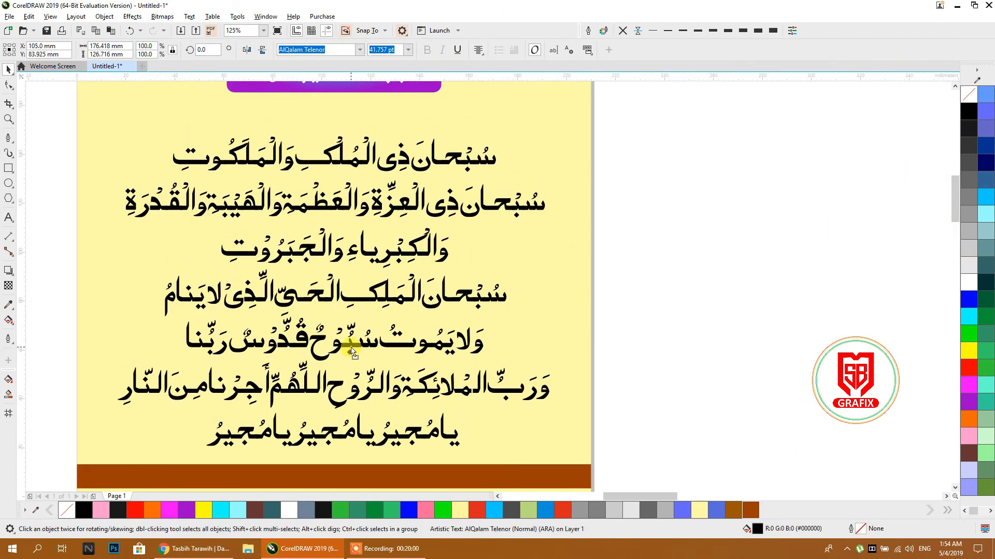
{"action": "left_click_drag", "start_coordinate": [115, 132], "coordinate": [91, 115]}
{"action": "left_click_drag", "start_coordinate": [300, 150], "coordinate": [299, 141]}
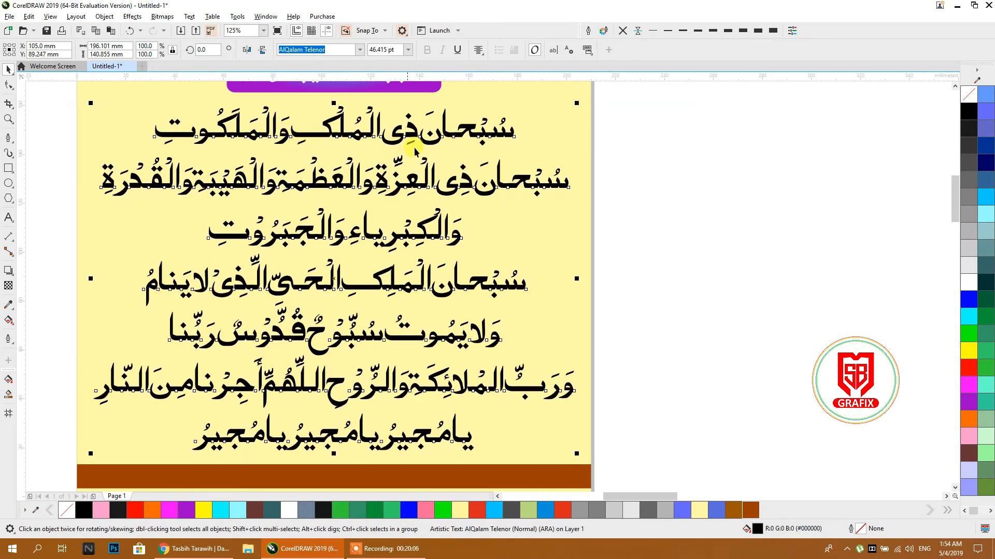
{"action": "scroll", "coordinate": [505, 153], "scroll_direction": "down", "scroll_amount": 1}
{"action": "left_click_drag", "start_coordinate": [505, 153], "coordinate": [461, 231]}
{"action": "left_click", "coordinate": [647, 181]}
Fill the page poster's arch frame and lower bar with dark grey (#4D4D4D)
{"action": "left_click_drag", "start_coordinate": [501, 191], "coordinate": [458, 237]}
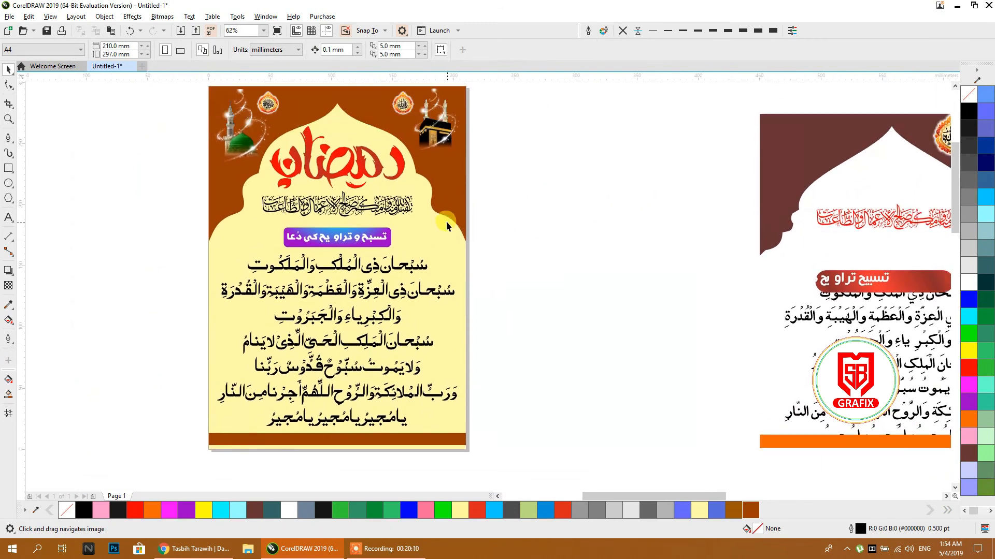
{"action": "left_click", "coordinate": [450, 216]}
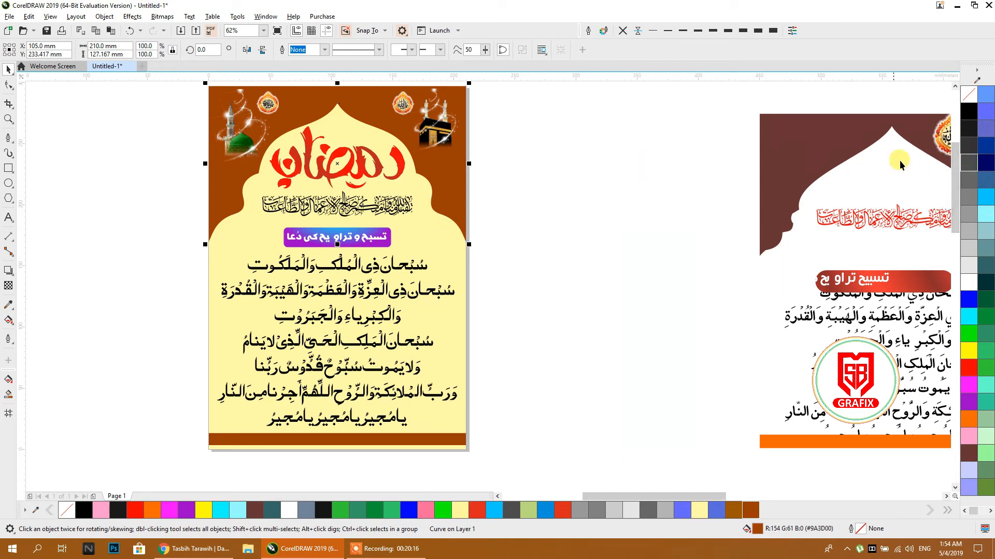
{"action": "left_click", "coordinate": [969, 173]}
{"action": "left_click", "coordinate": [415, 441]}
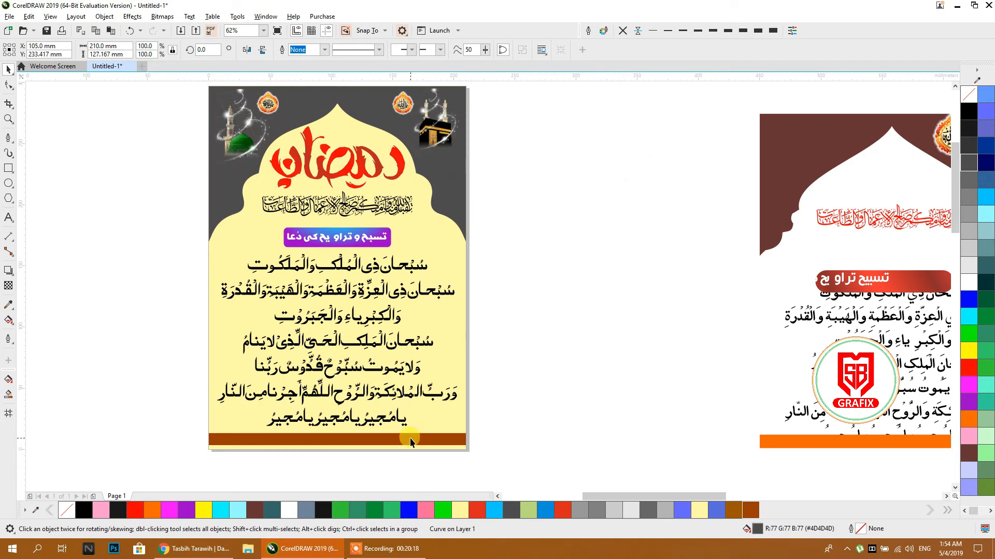
{"action": "left_click", "coordinate": [968, 163]}
Fill the poster's cream background rectangle with light grey (R179 G179 B179)
{"action": "left_click", "coordinate": [595, 167]}
{"action": "left_click", "coordinate": [441, 228]}
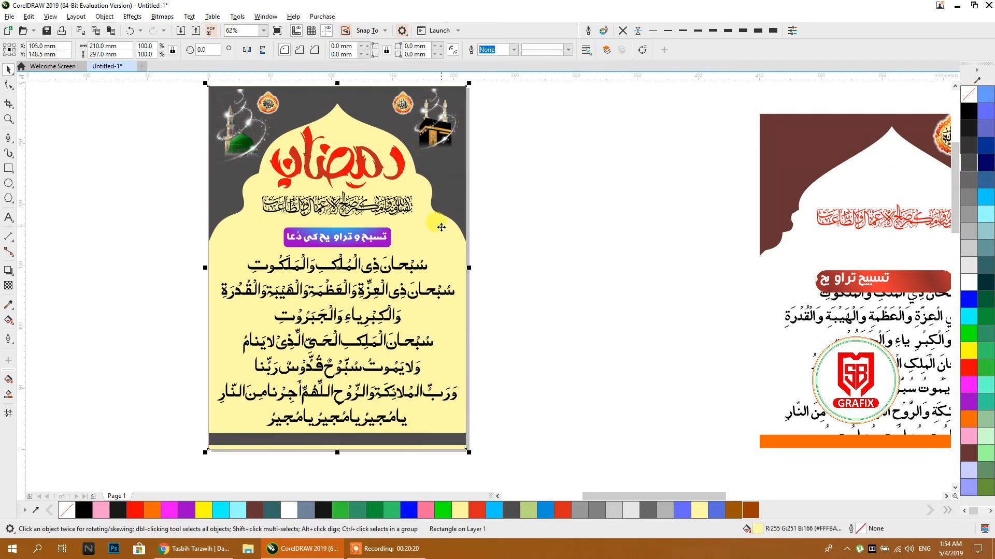
{"action": "left_click", "coordinate": [967, 233]}
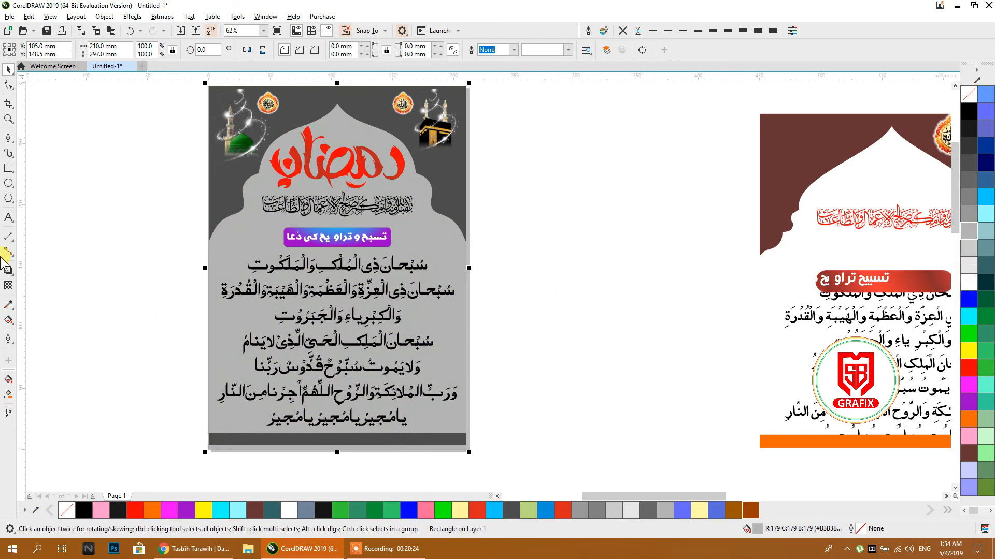
Apply a vertical linear fountain fill to the poster's background rectangle, running from near-black above to medium grey below
{"action": "left_click", "coordinate": [8, 321]}
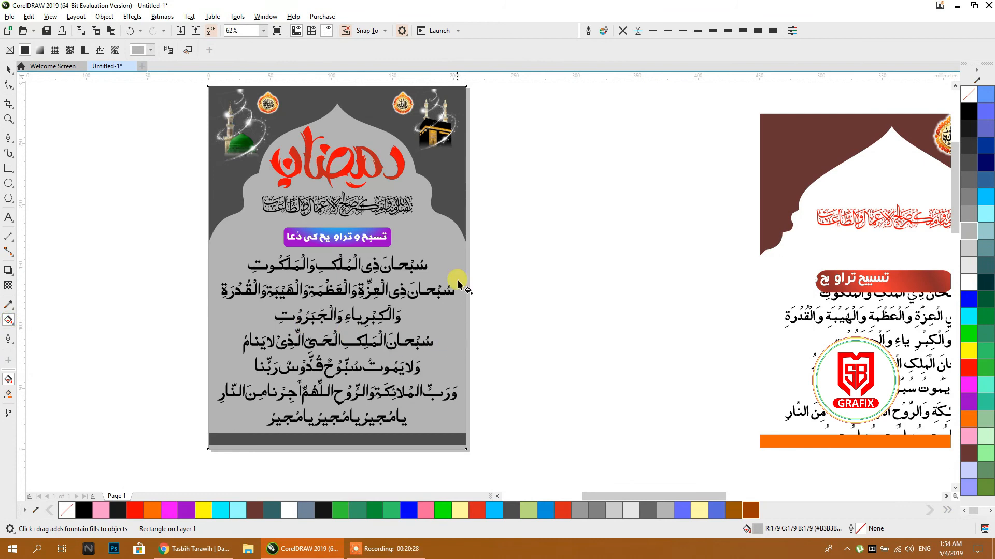
{"action": "left_click_drag", "start_coordinate": [499, 156], "coordinate": [502, 342]}
{"action": "left_click_drag", "start_coordinate": [502, 401], "coordinate": [500, 401]}
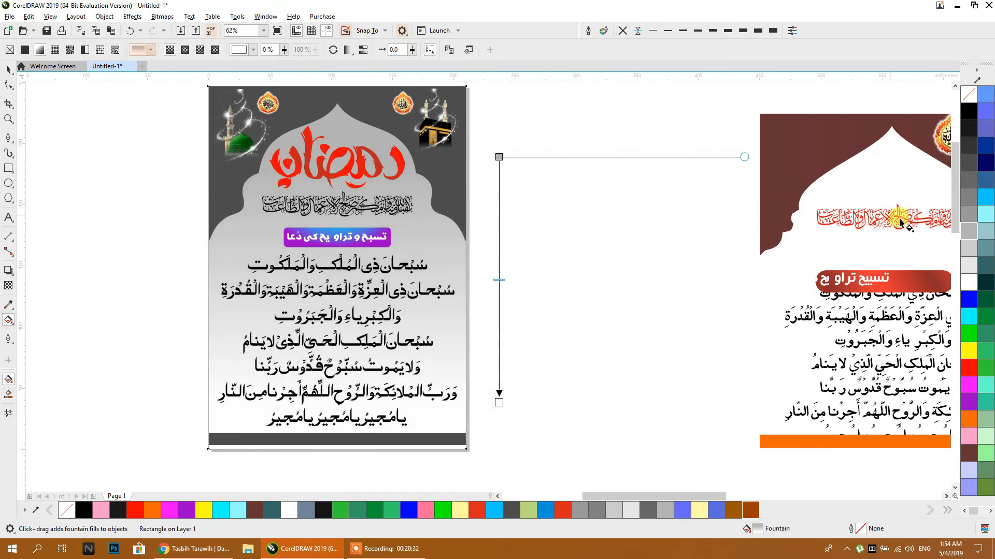
{"action": "left_click", "coordinate": [968, 233]}
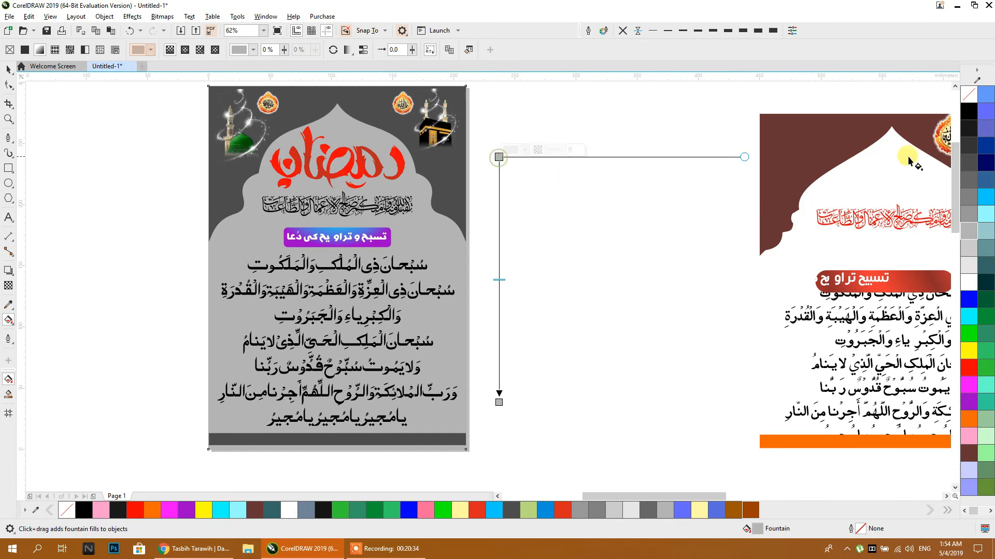
{"action": "left_click", "coordinate": [969, 164]}
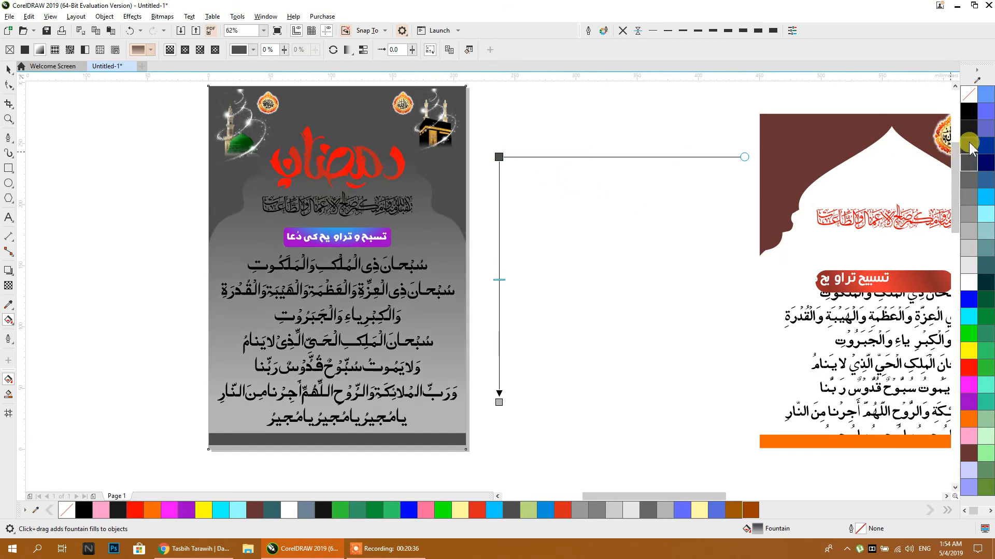
{"action": "left_click", "coordinate": [970, 147]}
{"action": "left_click", "coordinate": [970, 130]}
{"action": "left_click", "coordinate": [499, 402]}
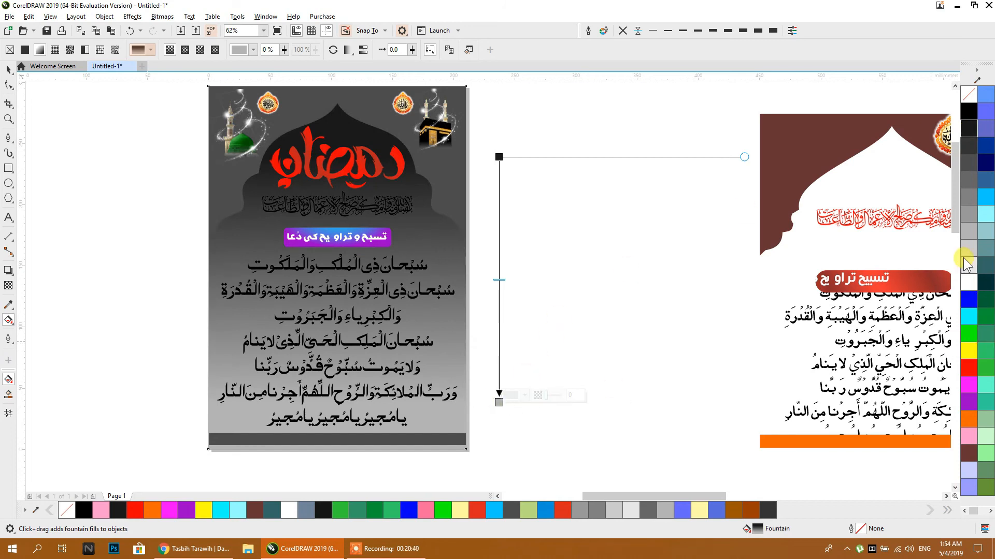
{"action": "left_click", "coordinate": [970, 203]}
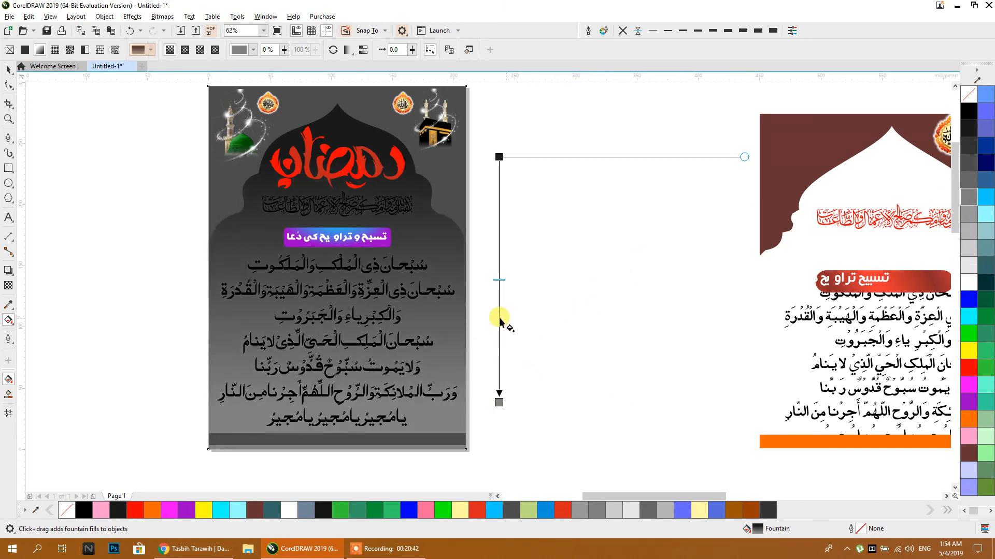
Add a light grey colour stop at 50% of the background gradient and stretch the gradient to nearly the full poster height
{"action": "double_click", "coordinate": [499, 263]}
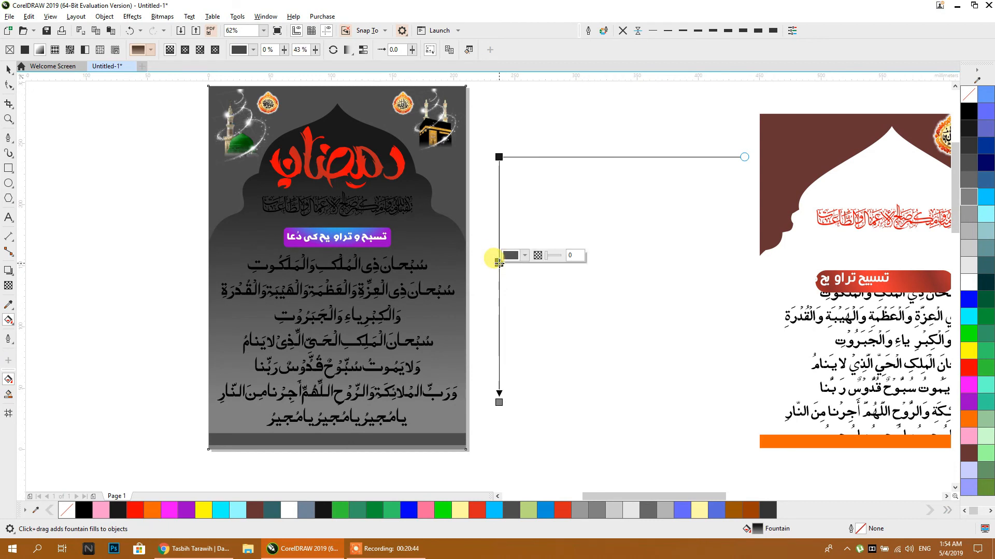
{"action": "left_click", "coordinate": [966, 264]}
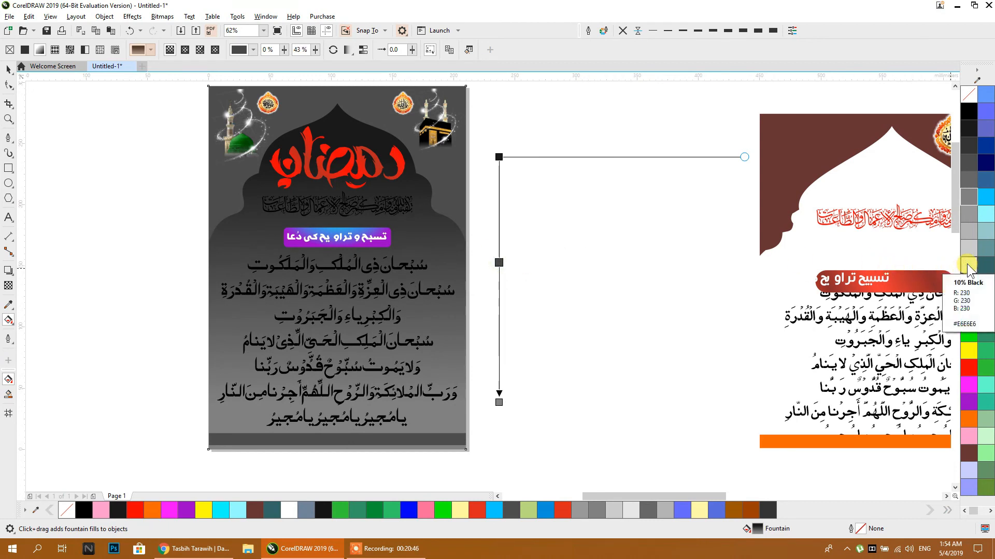
{"action": "left_click", "coordinate": [970, 228]}
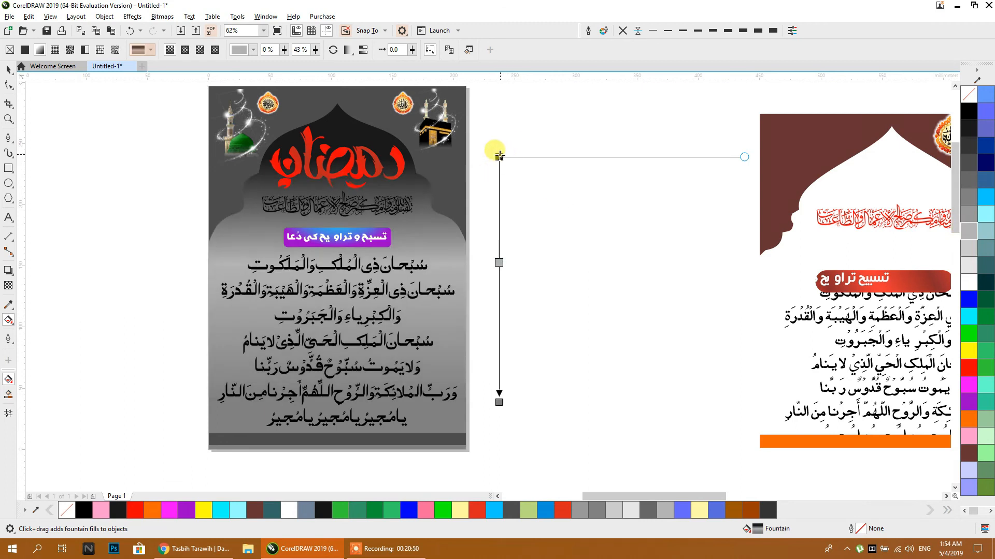
{"action": "left_click_drag", "start_coordinate": [497, 155], "coordinate": [498, 107]}
{"action": "left_click_drag", "start_coordinate": [499, 402], "coordinate": [499, 456]}
{"action": "left_click_drag", "start_coordinate": [497, 255], "coordinate": [498, 282]}
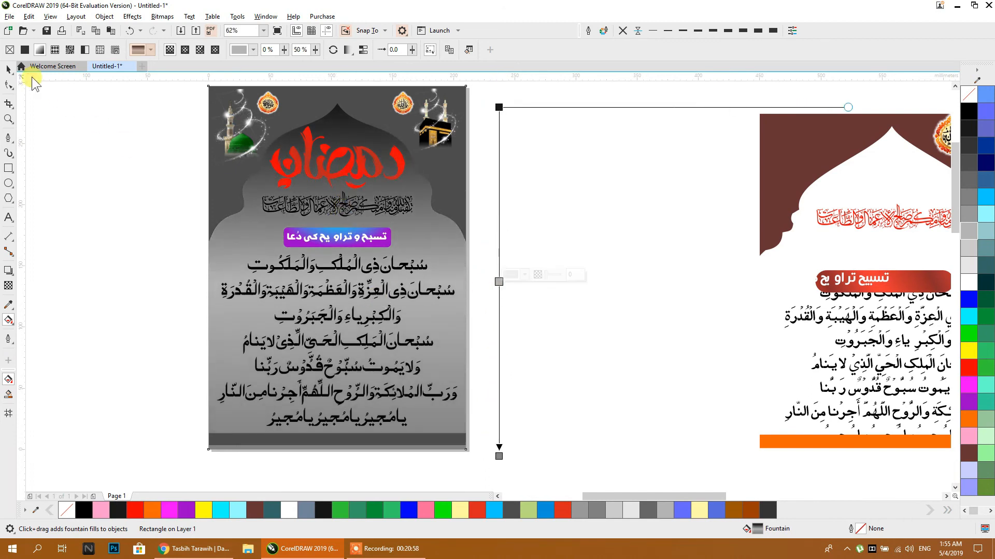
Fill the large Ramadan heading on the page's poster with white
{"action": "left_click", "coordinate": [13, 73]}
{"action": "left_click", "coordinate": [45, 125]}
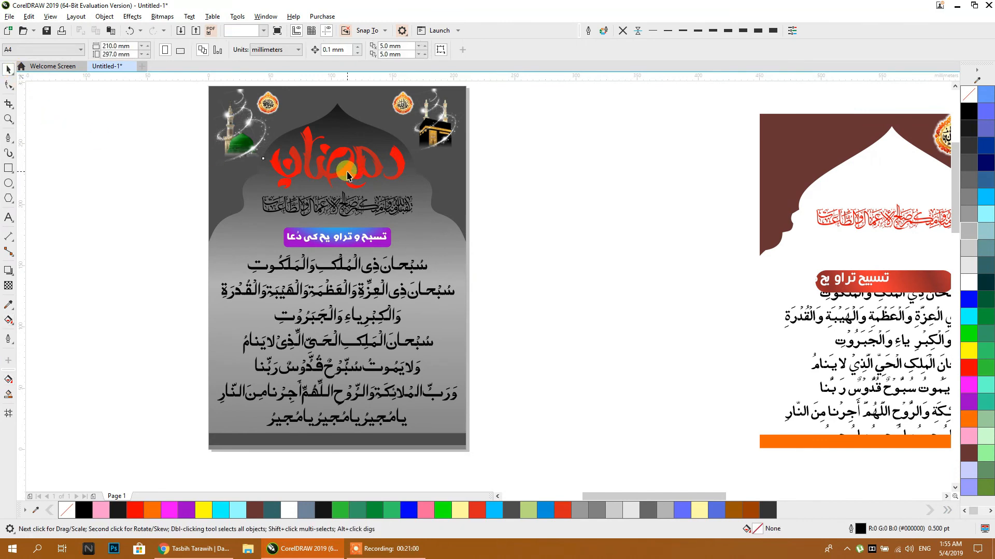
{"action": "left_click", "coordinate": [347, 177]}
{"action": "left_click", "coordinate": [968, 283]}
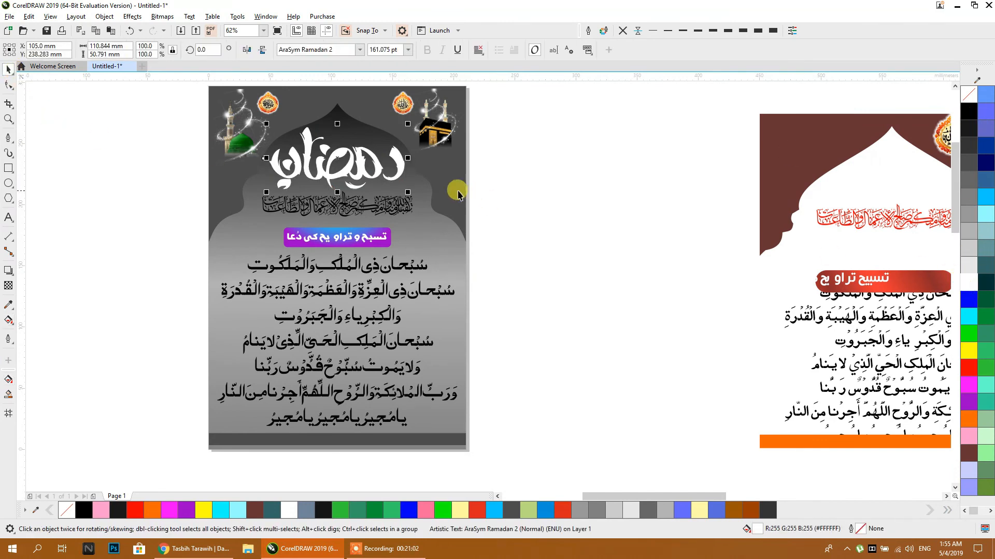
Try light grey and white fills on the calligraphy line below the Ramadan heading
{"action": "left_click", "coordinate": [381, 207]}
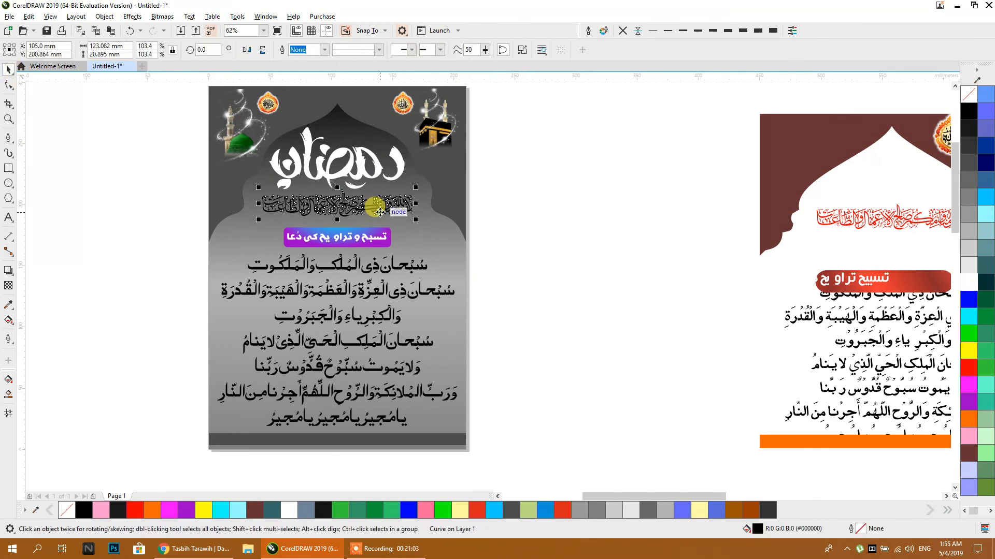
{"action": "left_click", "coordinate": [969, 232]}
{"action": "left_click", "coordinate": [969, 247]}
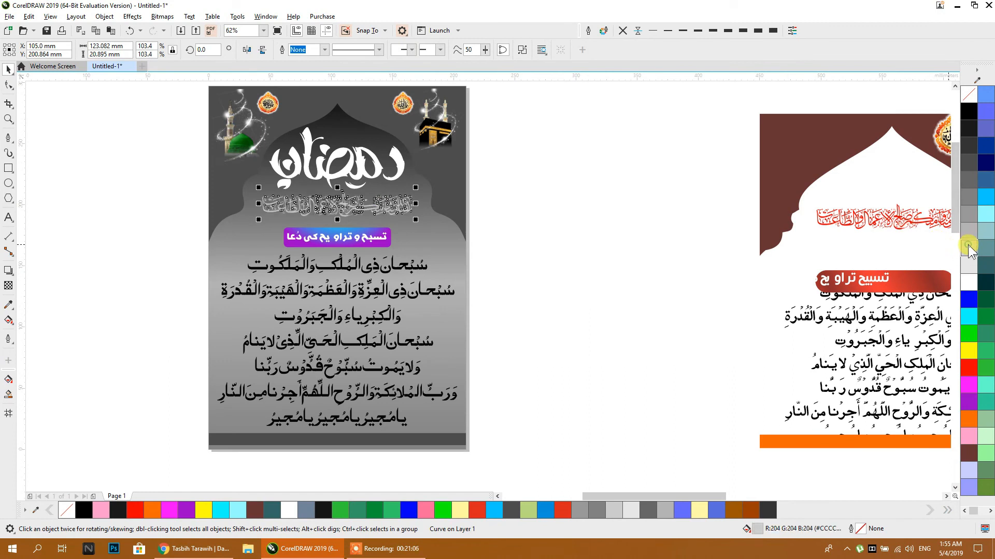
{"action": "left_click", "coordinate": [968, 283]}
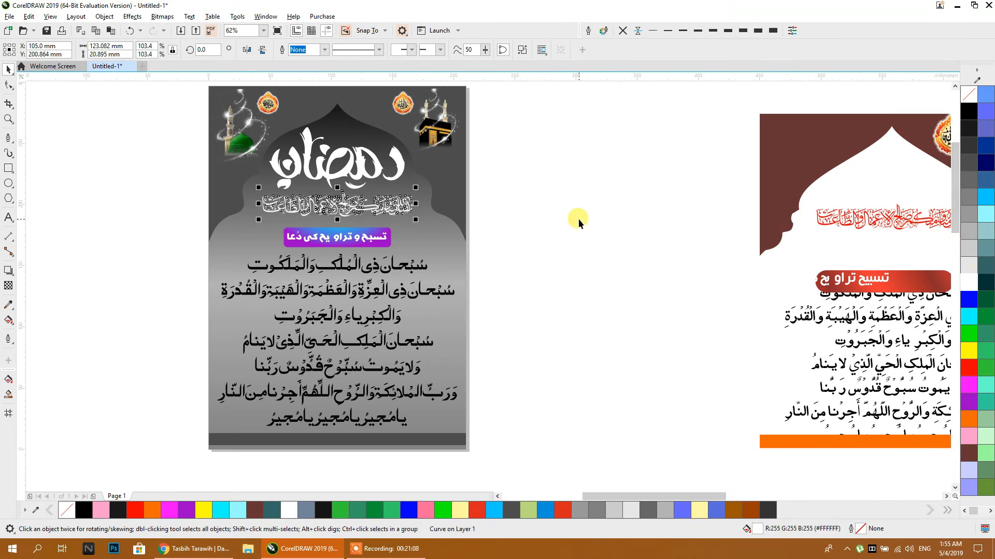
Fill the rounded banner rectangle behind the white subtitle with solid black
{"action": "left_click", "coordinate": [356, 229]}
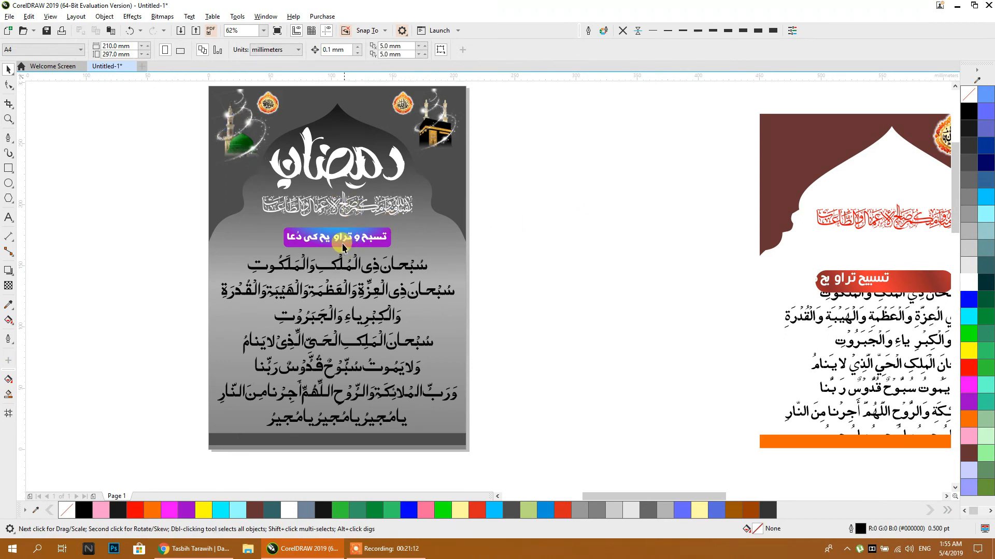
{"action": "scroll", "coordinate": [342, 247], "scroll_direction": "up", "scroll_amount": 2}
{"action": "left_click", "coordinate": [335, 219]}
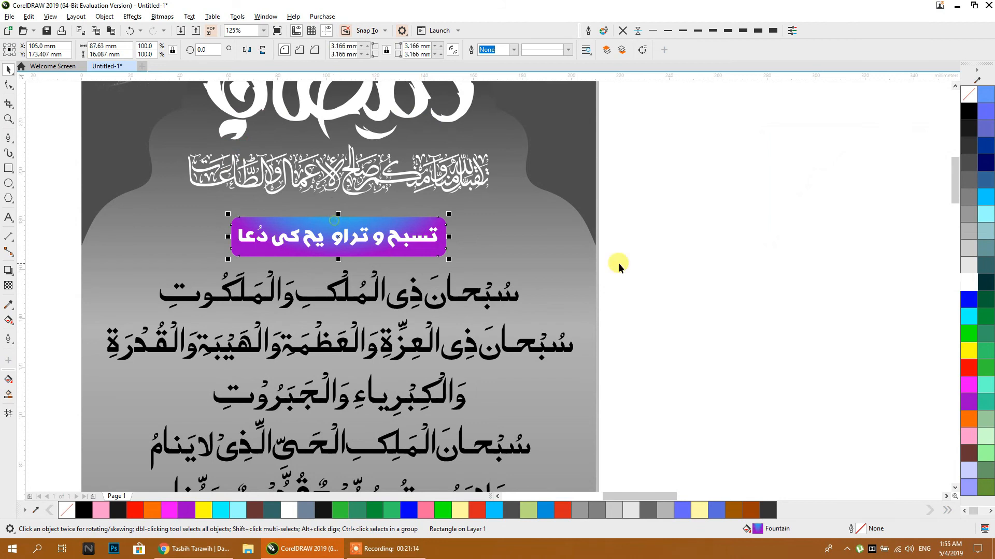
{"action": "left_click", "coordinate": [969, 277]}
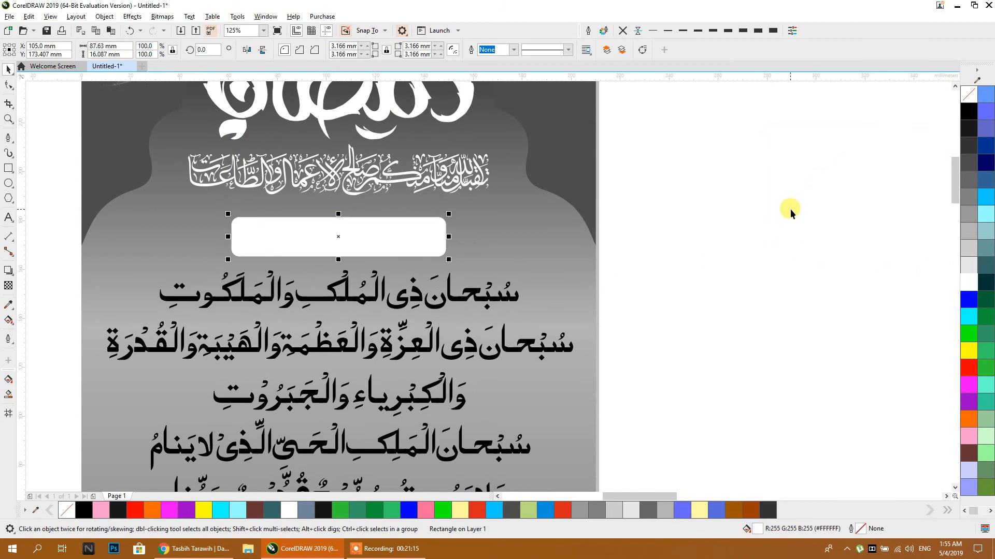
{"action": "left_click", "coordinate": [968, 111]}
{"action": "left_click", "coordinate": [760, 143]}
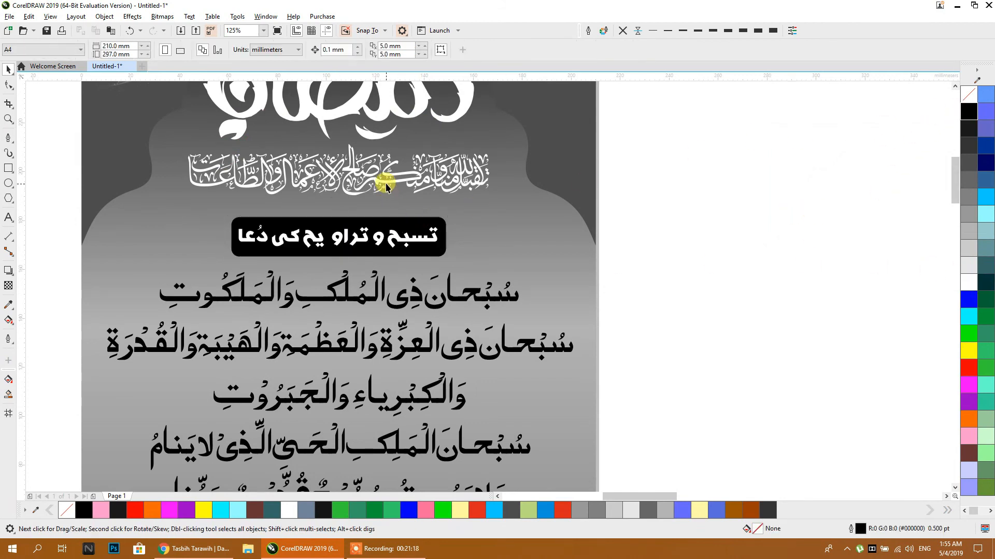
Fill the calligraphy line between the heading and the banner with black
{"action": "left_click", "coordinate": [386, 186]}
{"action": "left_click", "coordinate": [968, 111]}
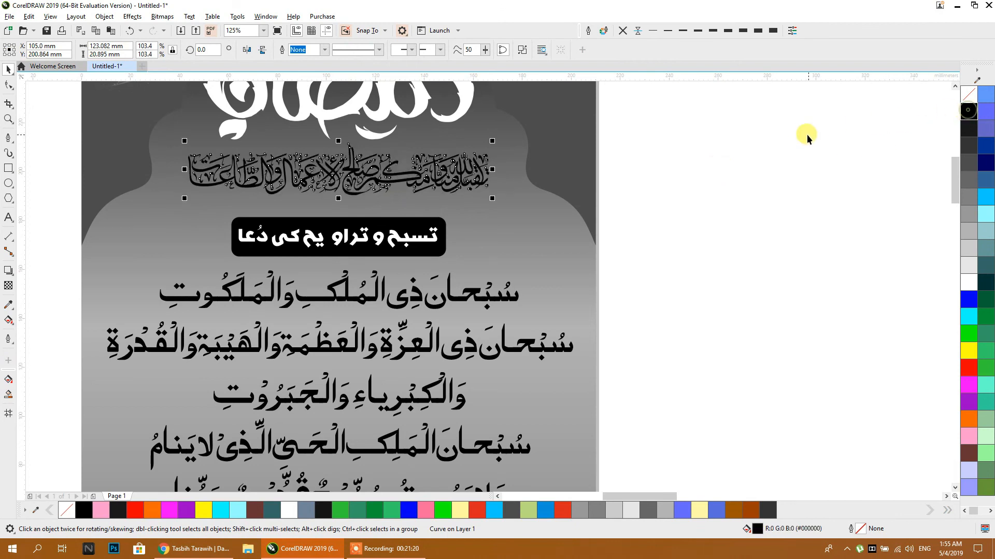
{"action": "left_click", "coordinate": [807, 135]}
Try white and grey fills on the tasbih text, then return it to black
{"action": "left_click", "coordinate": [472, 290]}
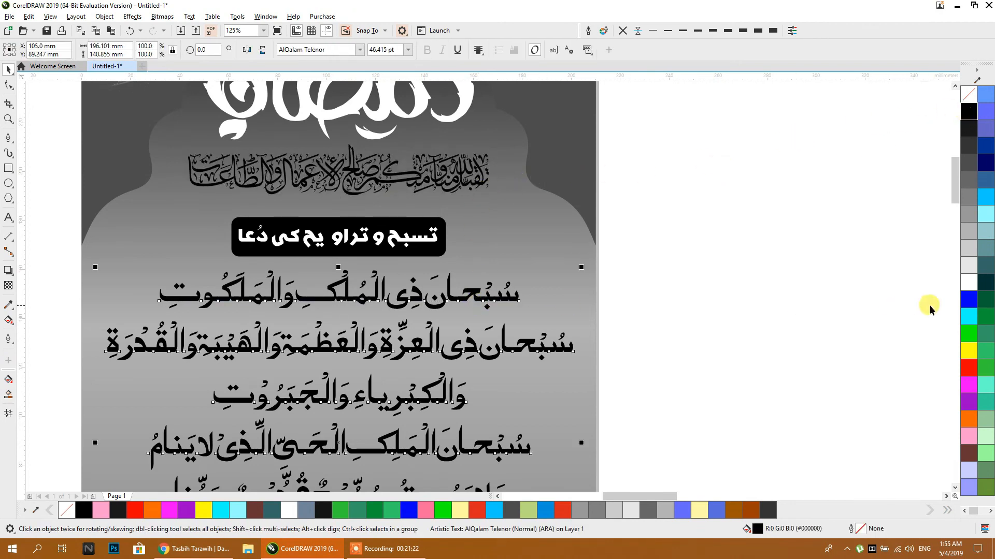
{"action": "left_click", "coordinate": [969, 282]}
{"action": "left_click", "coordinate": [968, 180]}
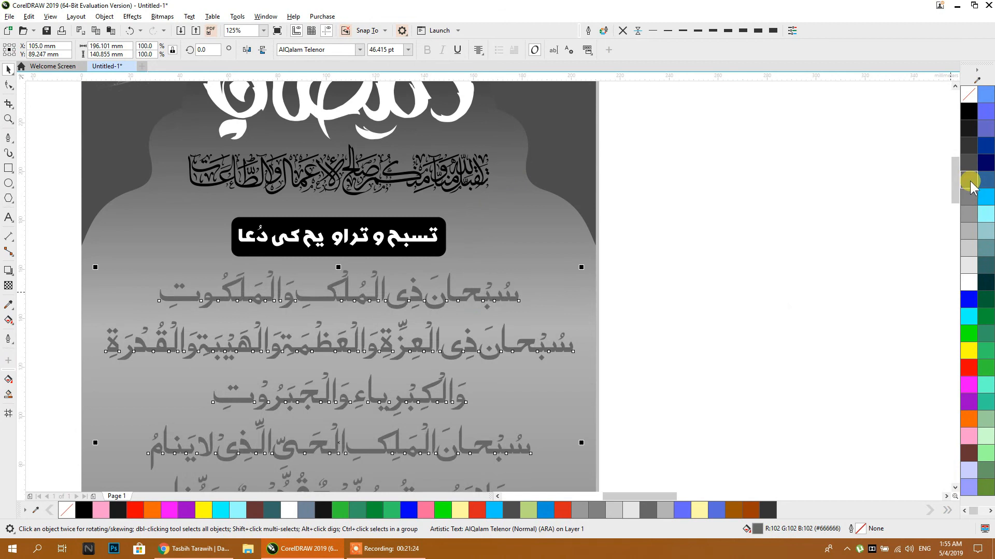
{"action": "left_click", "coordinate": [967, 227]}
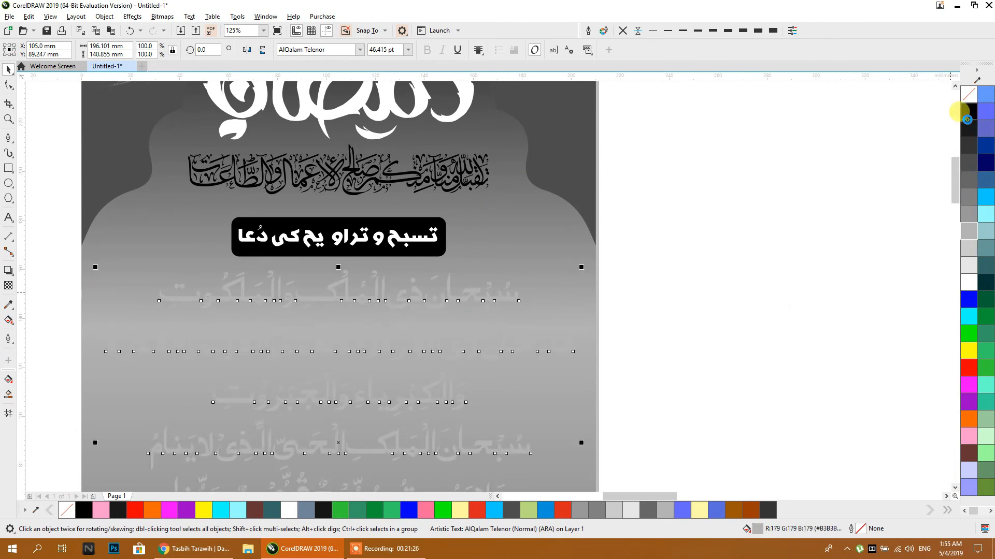
{"action": "left_click", "coordinate": [969, 111]}
{"action": "left_click", "coordinate": [750, 160]}
Give the calligraphy line an 8 pt white outline placed behind the fill, scaling with the object and with overprint outline enabled
{"action": "left_click_drag", "start_coordinate": [552, 243], "coordinate": [582, 317]}
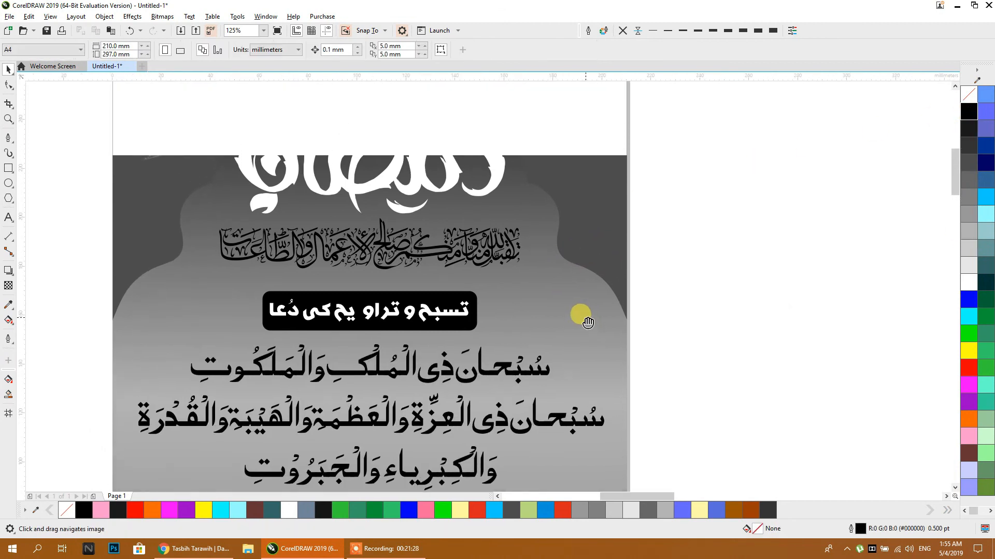
{"action": "left_click", "coordinate": [503, 271]}
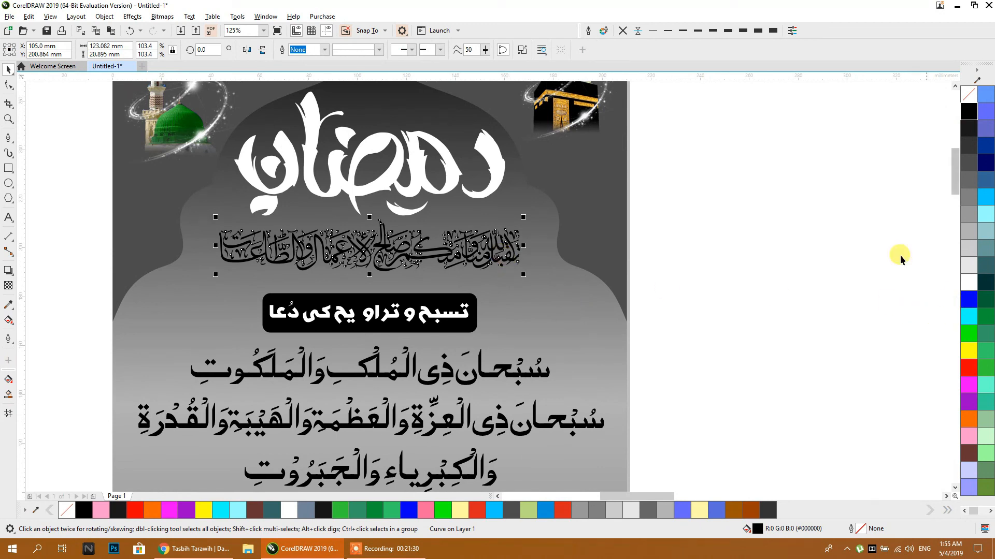
{"action": "left_click", "coordinate": [756, 33]}
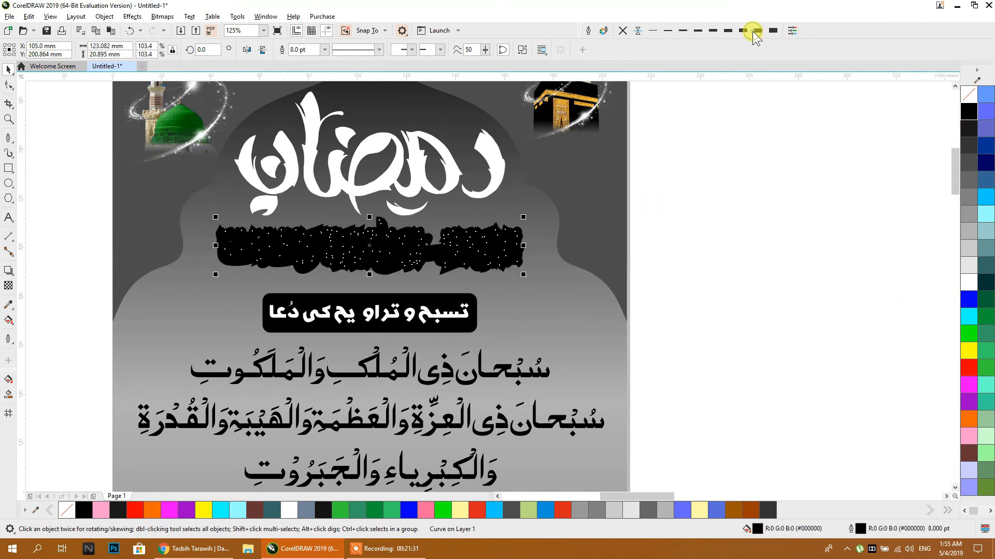
{"action": "left_click", "coordinate": [589, 31]}
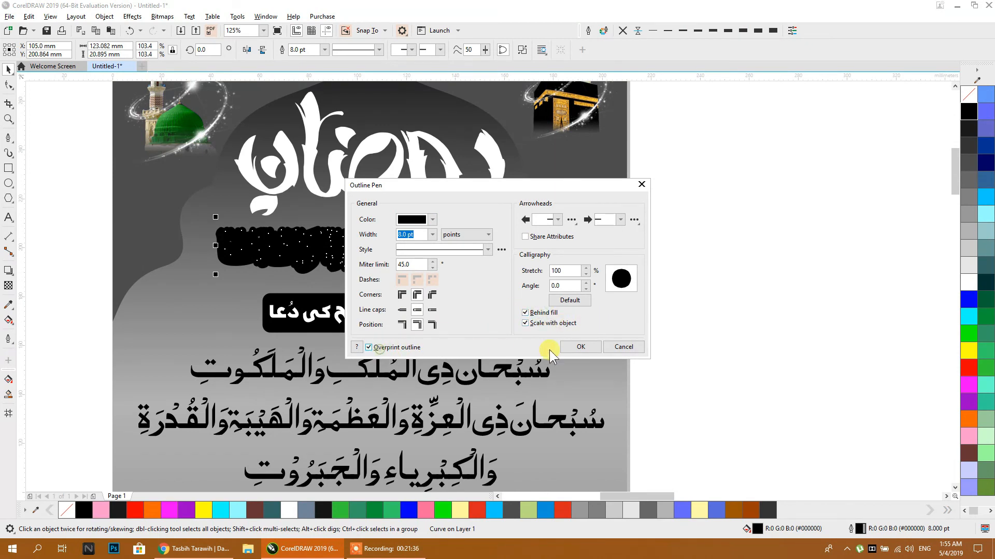
{"action": "left_click", "coordinate": [584, 349]}
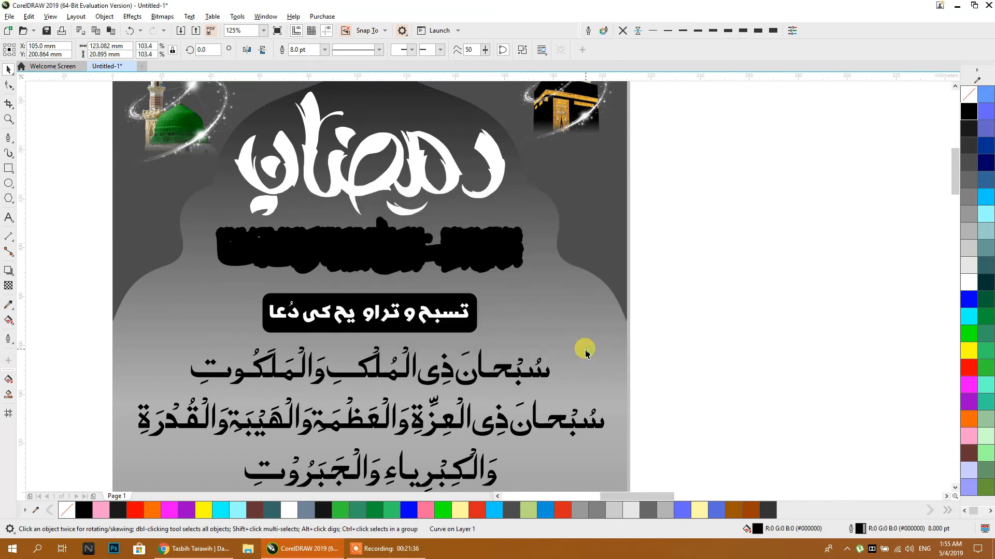
{"action": "right_click", "coordinate": [967, 281]}
{"action": "left_click", "coordinate": [785, 218]}
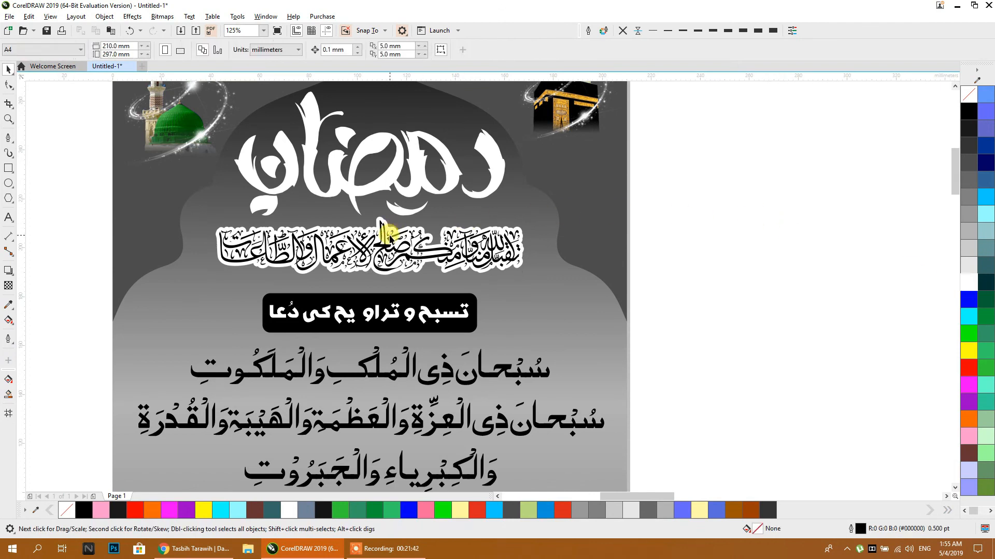
Convert the two round calligraphy emblems at the top of the grey poster to 300 dpi Grayscale (8-bit) bitmaps
{"action": "scroll", "coordinate": [389, 240], "scroll_direction": "up", "scroll_amount": 2}
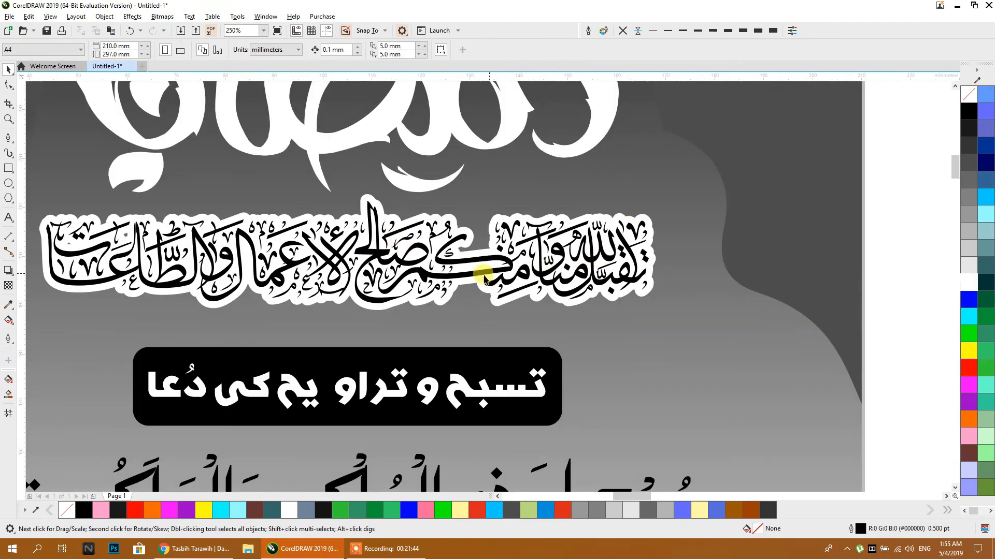
{"action": "scroll", "coordinate": [233, 274], "scroll_direction": "down", "scroll_amount": 2}
{"action": "left_click_drag", "start_coordinate": [280, 272], "coordinate": [369, 210]}
{"action": "left_click_drag", "start_coordinate": [319, 161], "coordinate": [340, 201]}
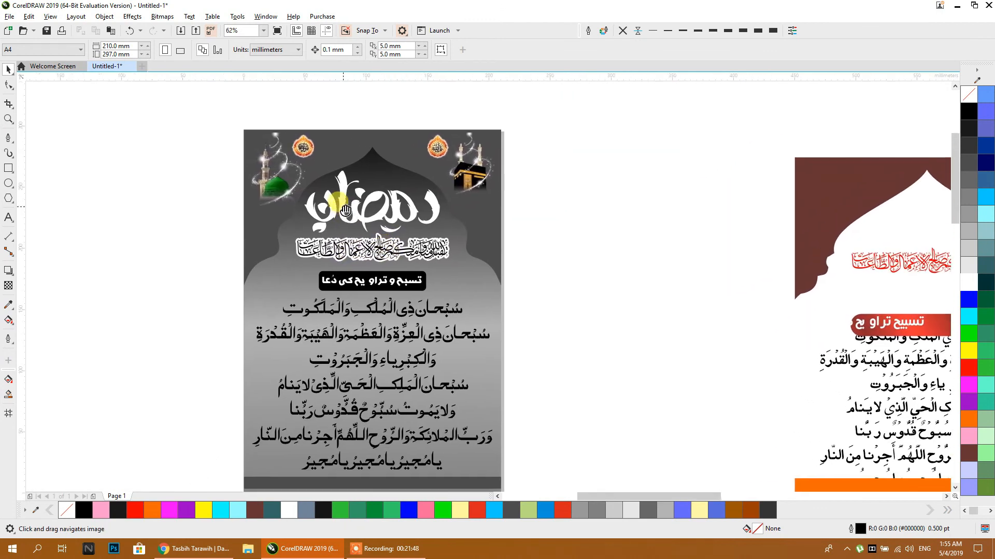
{"action": "scroll", "coordinate": [303, 141], "scroll_direction": "up", "scroll_amount": 1}
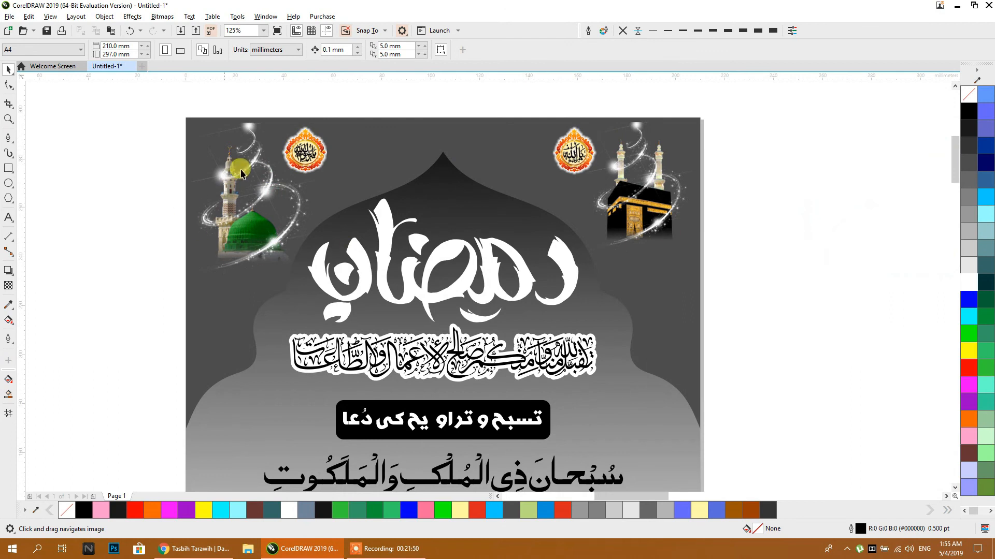
{"action": "left_click", "coordinate": [311, 154]}
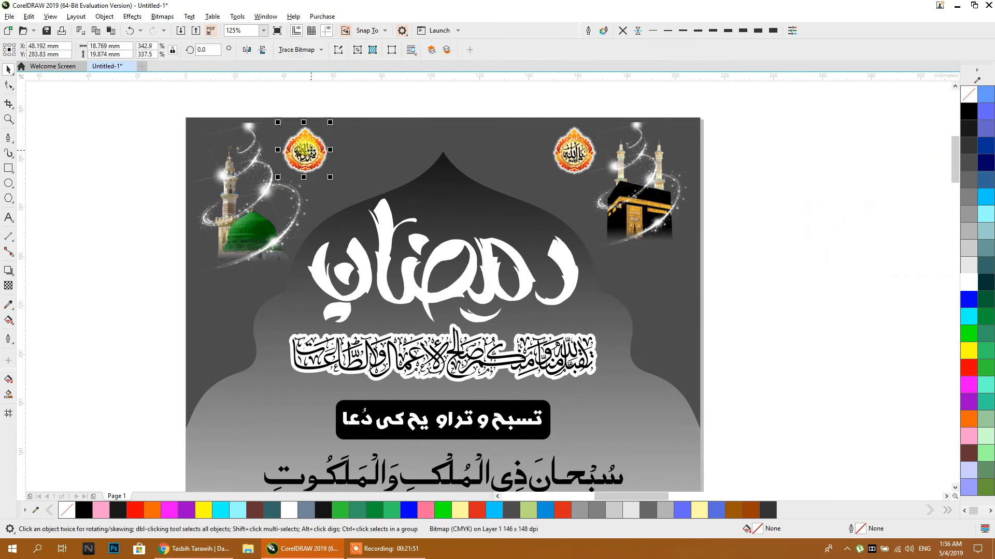
{"action": "left_click", "coordinate": [573, 151], "text": "shift"}
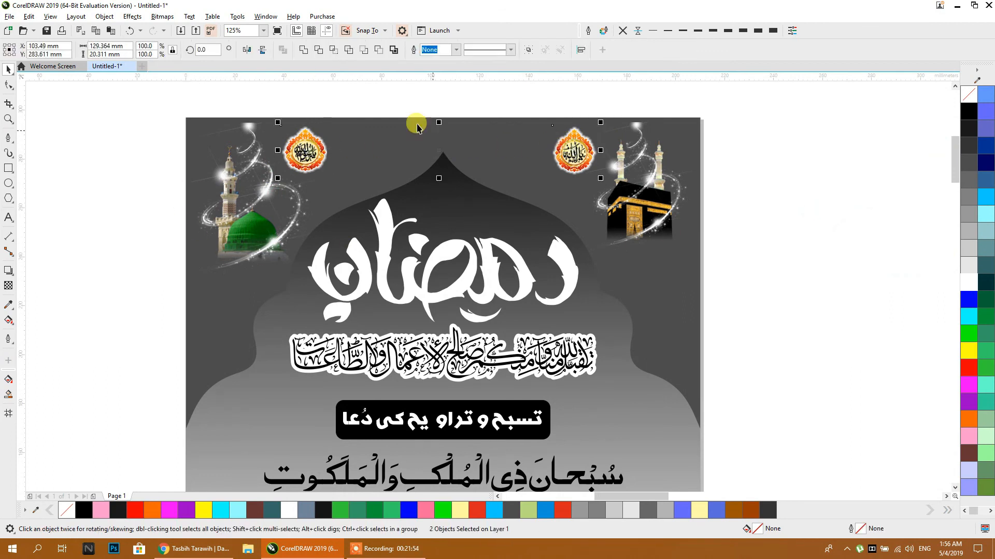
{"action": "left_click", "coordinate": [162, 16]}
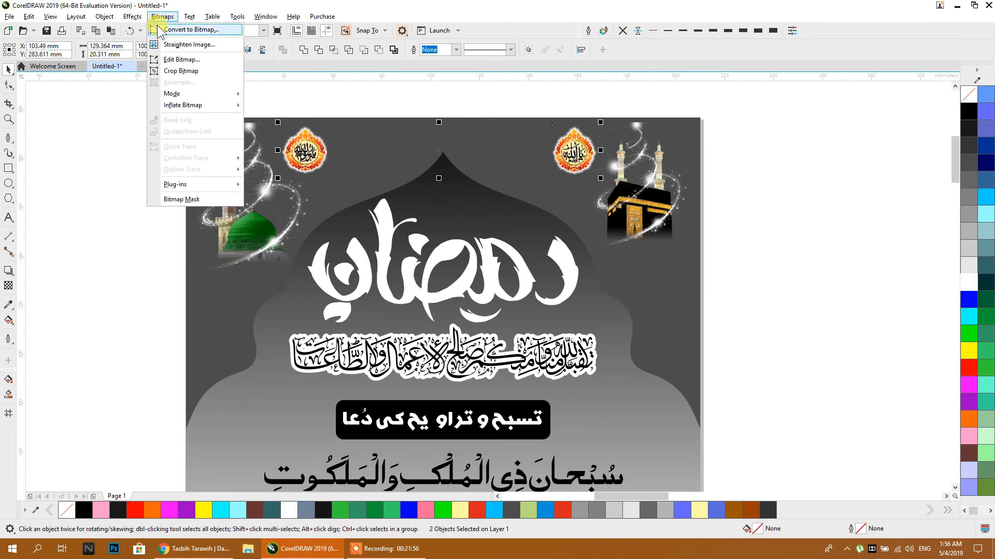
{"action": "left_click", "coordinate": [158, 25]}
{"action": "left_click", "coordinate": [474, 243]}
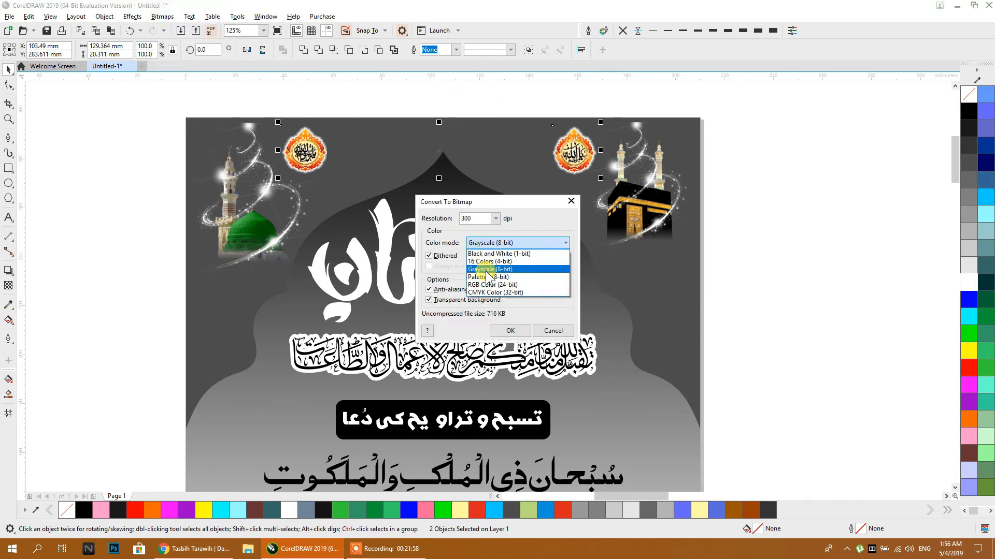
{"action": "left_click", "coordinate": [489, 274]}
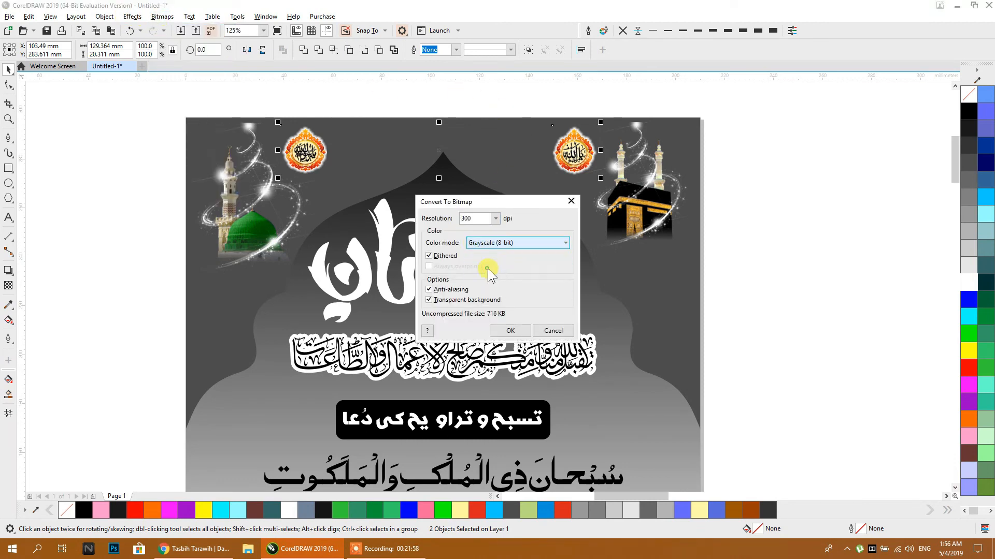
{"action": "left_click", "coordinate": [505, 330]}
Convert the Kaaba image beneath the sparkle overlay to a Grayscale (8-bit) bitmap
{"action": "left_click", "coordinate": [662, 150]}
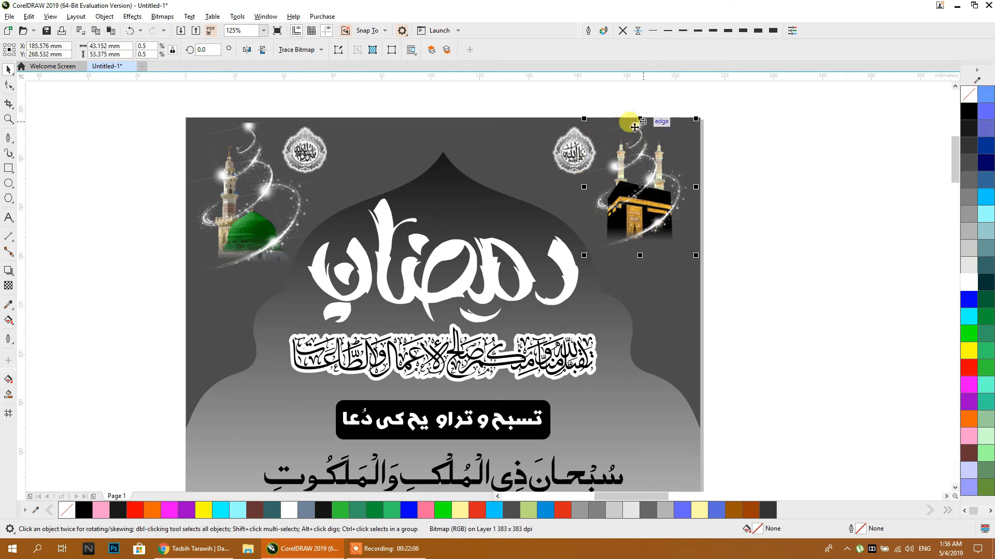
{"action": "left_click", "coordinate": [641, 206]}
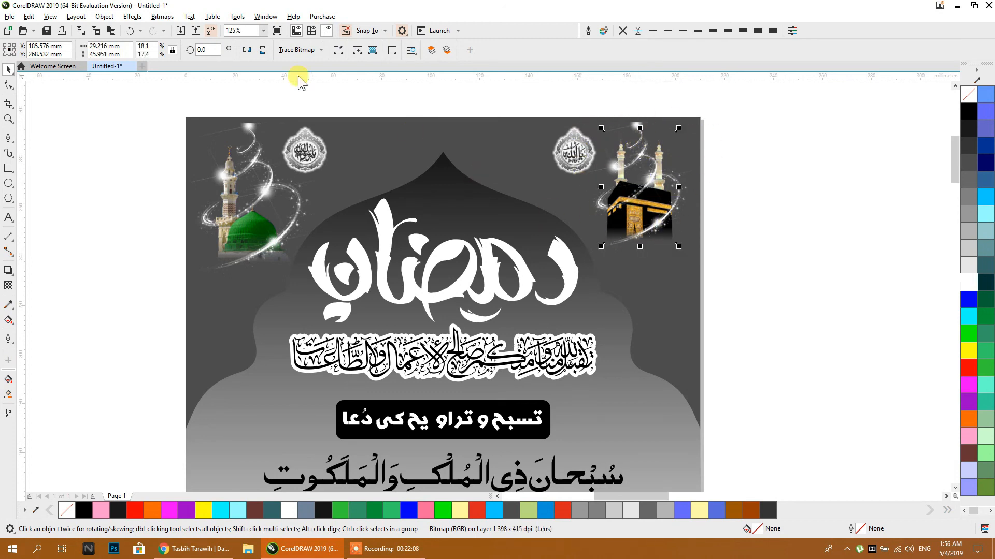
{"action": "left_click", "coordinate": [162, 16]}
{"action": "left_click", "coordinate": [180, 32]}
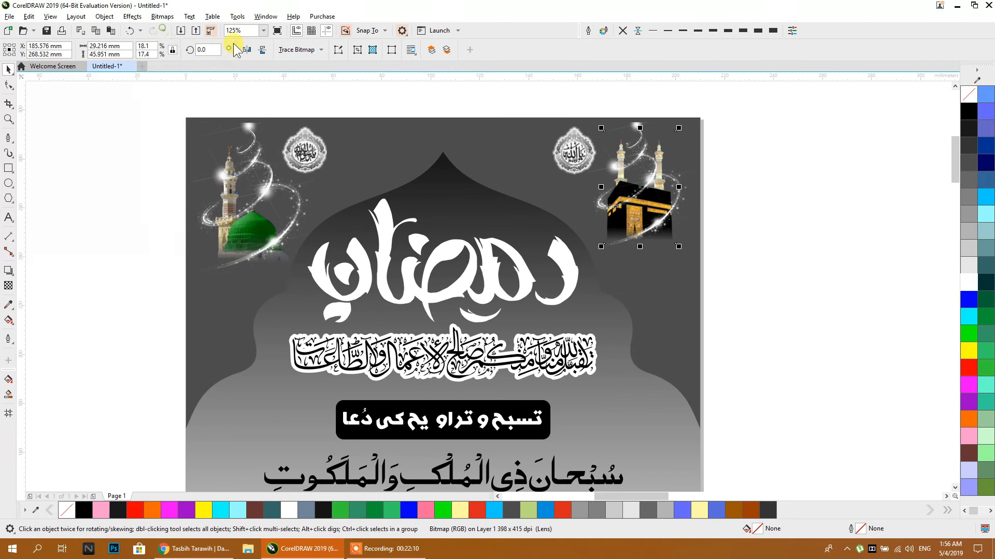
{"action": "left_click", "coordinate": [510, 330]}
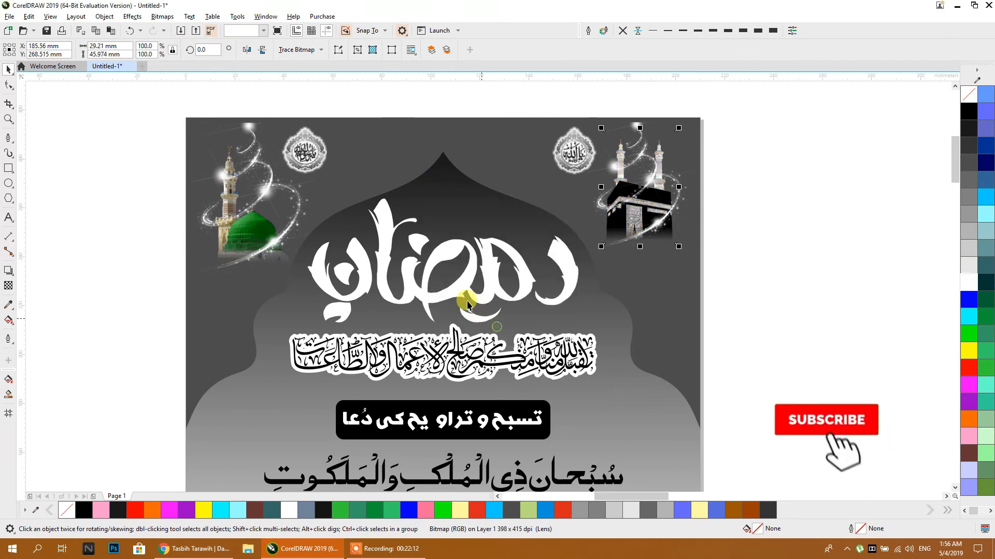
Convert the green-domed mosque image beneath the sparkle overlay to a 300 dpi Grayscale (8-bit) bitmap
{"action": "left_click", "coordinate": [259, 230]}
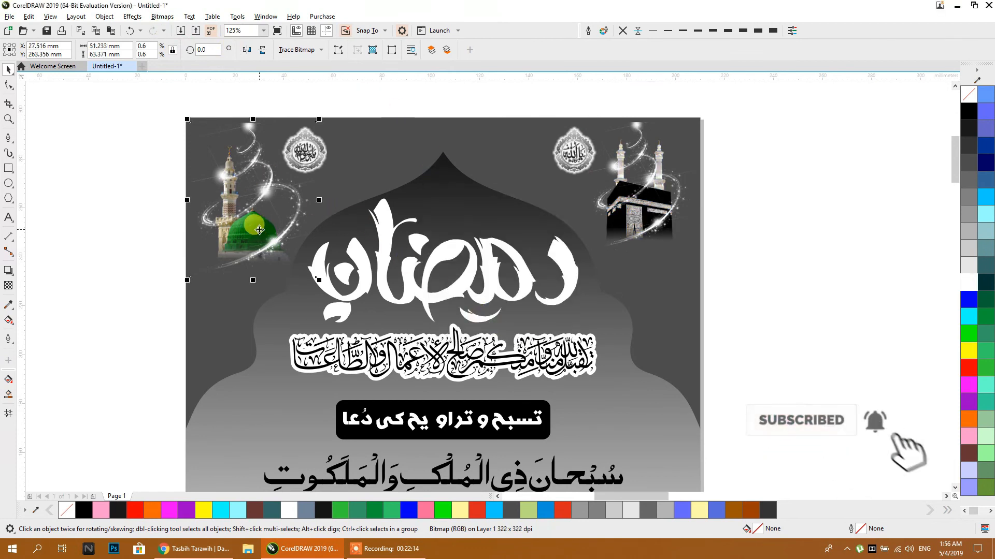
{"action": "left_click", "coordinate": [259, 229], "text": "alt"}
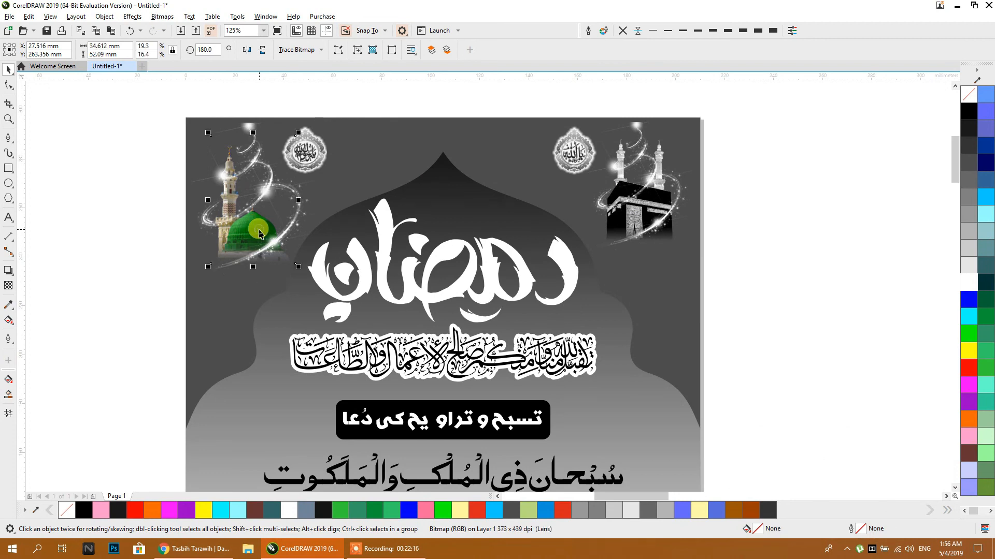
{"action": "left_click", "coordinate": [162, 16]}
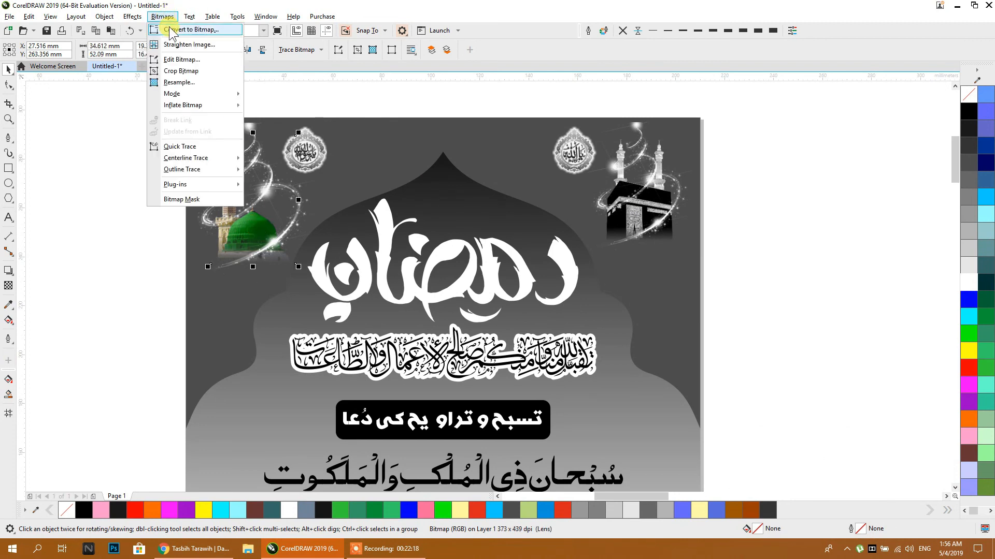
{"action": "left_click", "coordinate": [171, 32]}
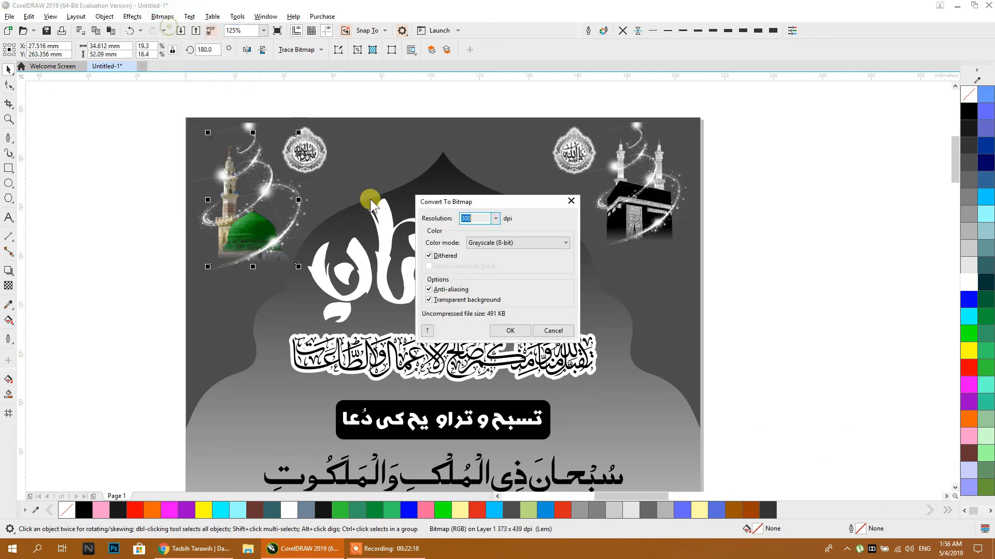
{"action": "left_click", "coordinate": [507, 331]}
Duplicate the whole grey poster and place the copy directly beside the brown version
{"action": "scroll", "coordinate": [444, 284], "scroll_direction": "down", "scroll_amount": 4}
{"action": "left_click_drag", "start_coordinate": [571, 153], "coordinate": [607, 133]}
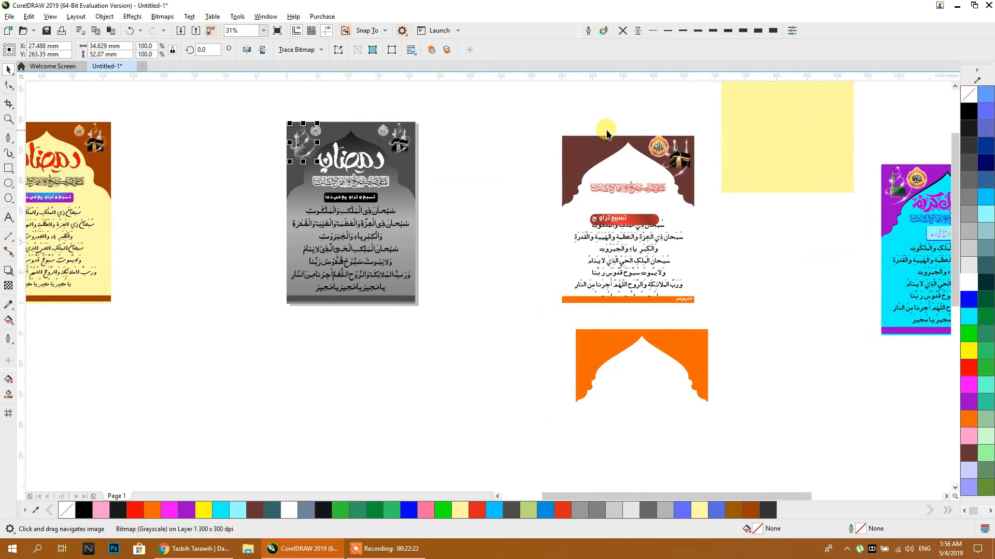
{"action": "left_click", "coordinate": [604, 126]}
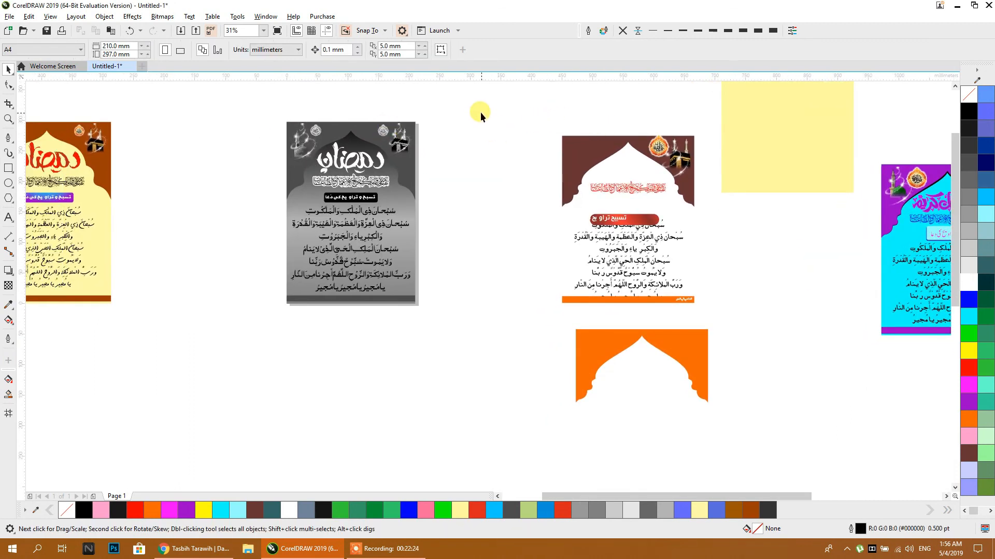
{"action": "left_click_drag", "start_coordinate": [298, 306], "coordinate": [267, 356]}
{"action": "left_click_drag", "start_coordinate": [327, 290], "coordinate": [180, 300]}
{"action": "left_click", "coordinate": [215, 349]}
Try black and #333333 fills on the page poster's arch frame, then fill it with medium grey
{"action": "scroll", "coordinate": [407, 157], "scroll_direction": "up", "scroll_amount": 1}
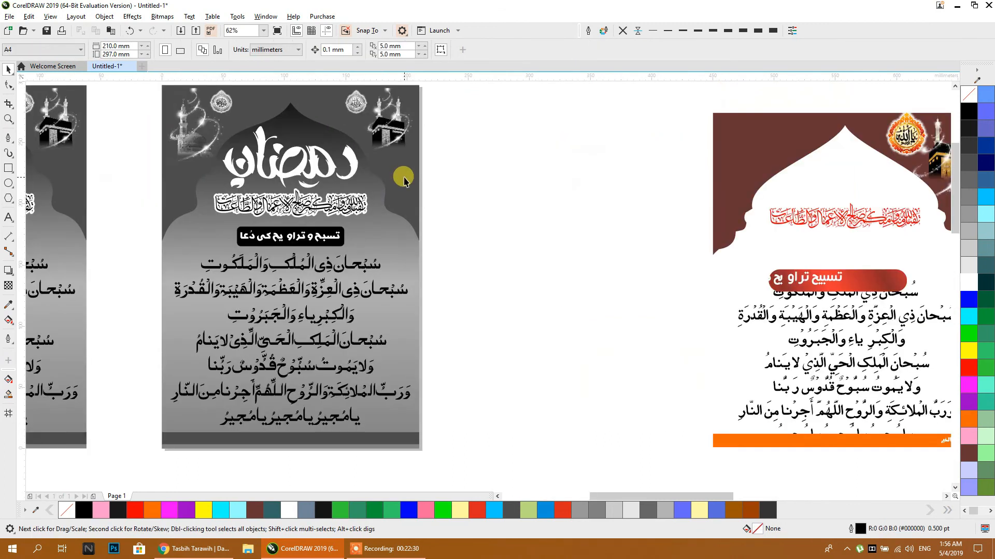
{"action": "left_click", "coordinate": [405, 177]}
{"action": "left_click", "coordinate": [969, 110]}
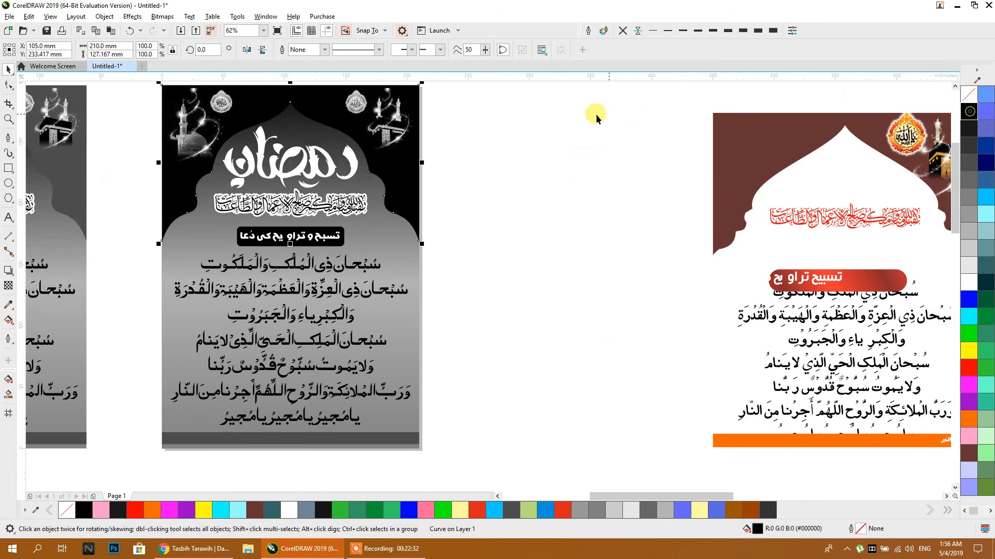
{"action": "left_click", "coordinate": [969, 145]}
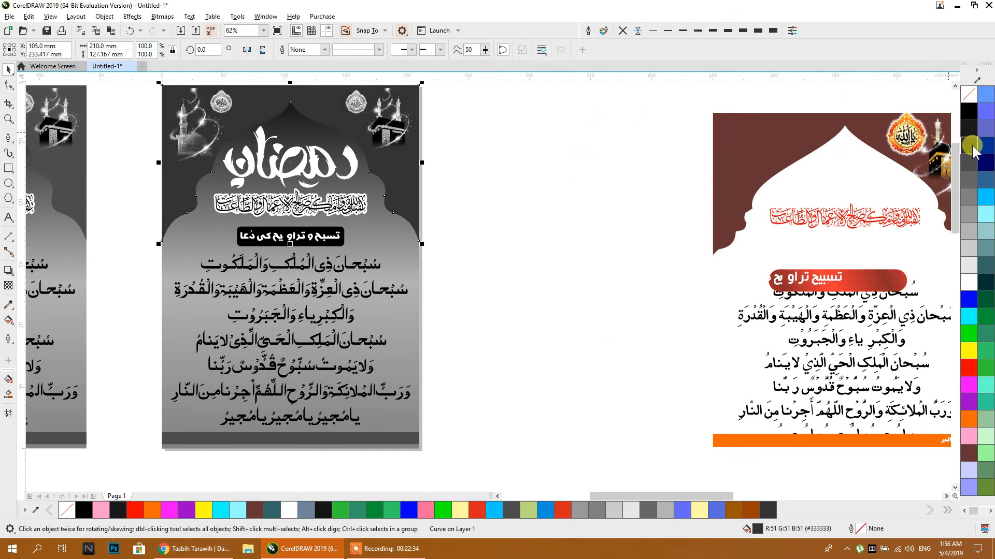
{"action": "left_click", "coordinate": [593, 194]}
Fill the page poster's background rectangle with solid 70% Black and its bottom strip with white
{"action": "left_click", "coordinate": [370, 230]}
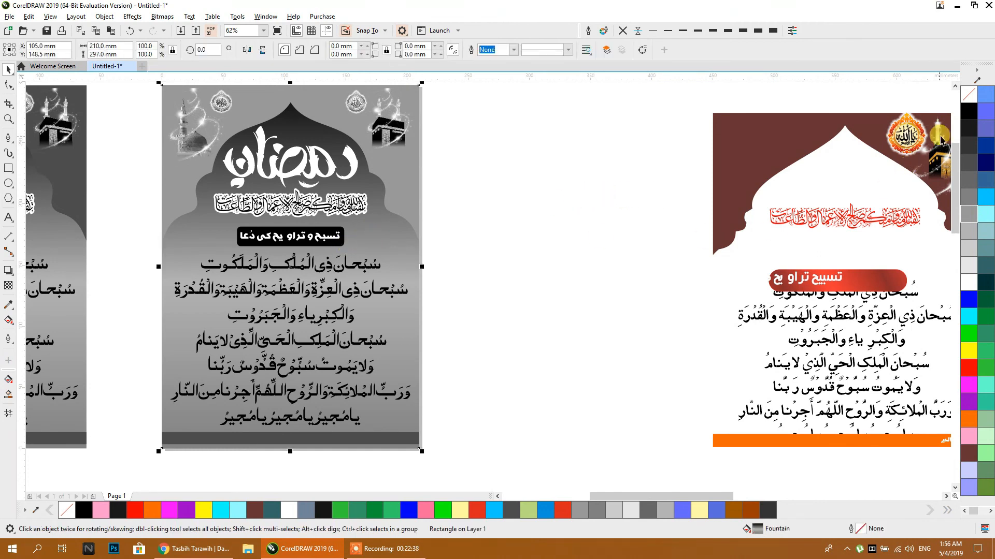
{"action": "left_click", "coordinate": [968, 162]}
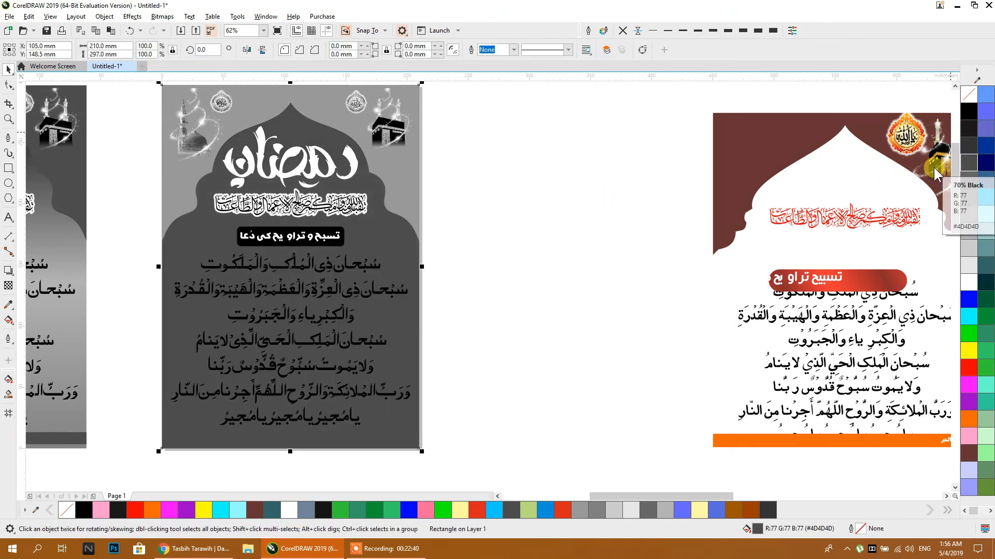
{"action": "left_click", "coordinate": [529, 173]}
{"action": "left_click", "coordinate": [374, 436]}
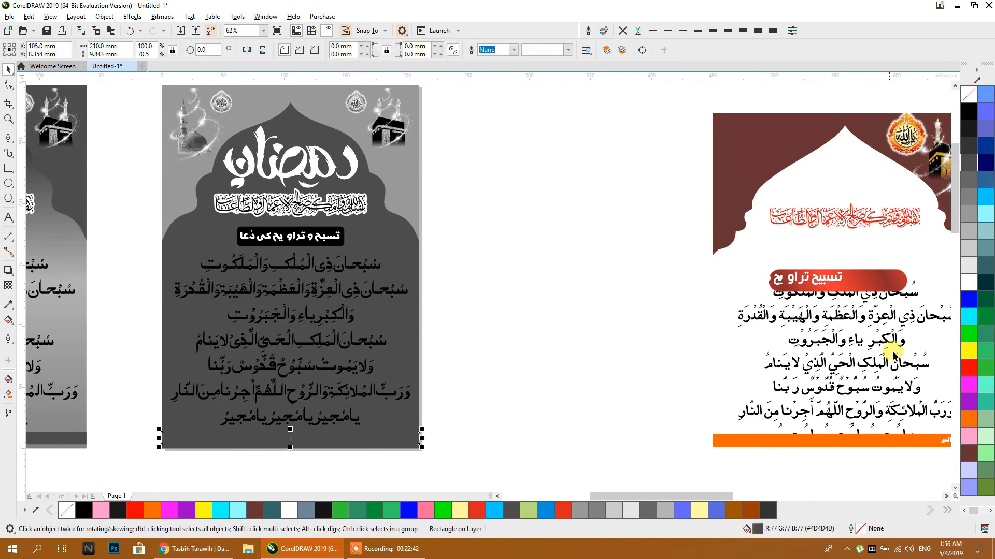
{"action": "left_click", "coordinate": [968, 282]}
{"action": "left_click", "coordinate": [474, 293]}
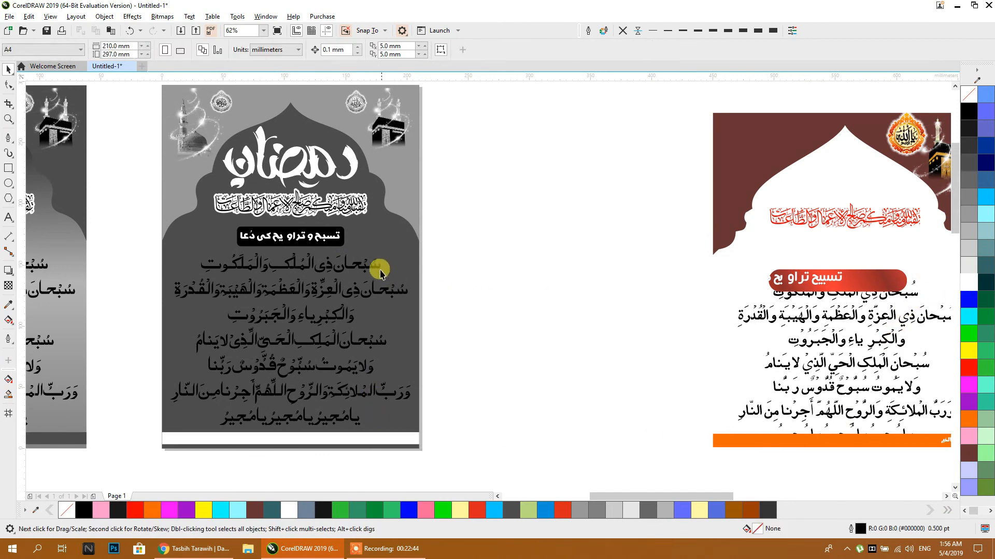
Fill the tasbih text on the page poster with white
{"action": "left_click", "coordinate": [380, 273]}
{"action": "left_click", "coordinate": [969, 282]}
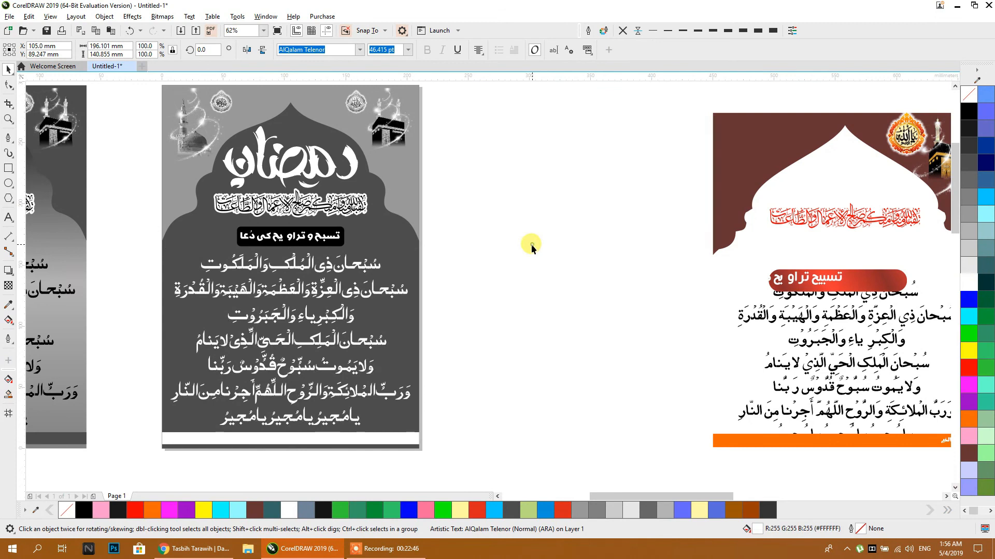
{"action": "left_click", "coordinate": [531, 248]}
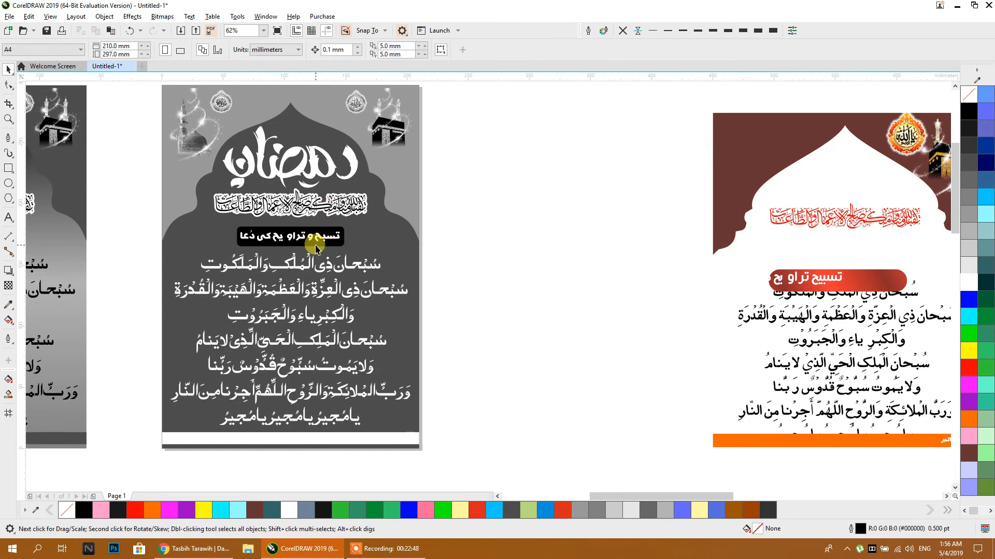
Invert the subtitle banner's colours by filling the rounded rectangle with white and its text with black
{"action": "left_click", "coordinate": [316, 248]}
{"action": "left_click", "coordinate": [969, 282]}
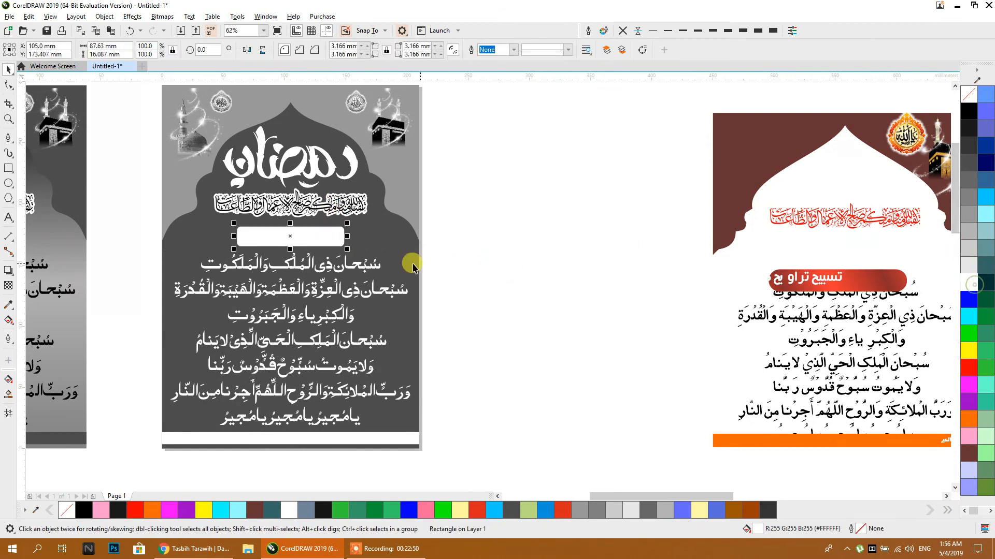
{"action": "left_click", "coordinate": [335, 239]}
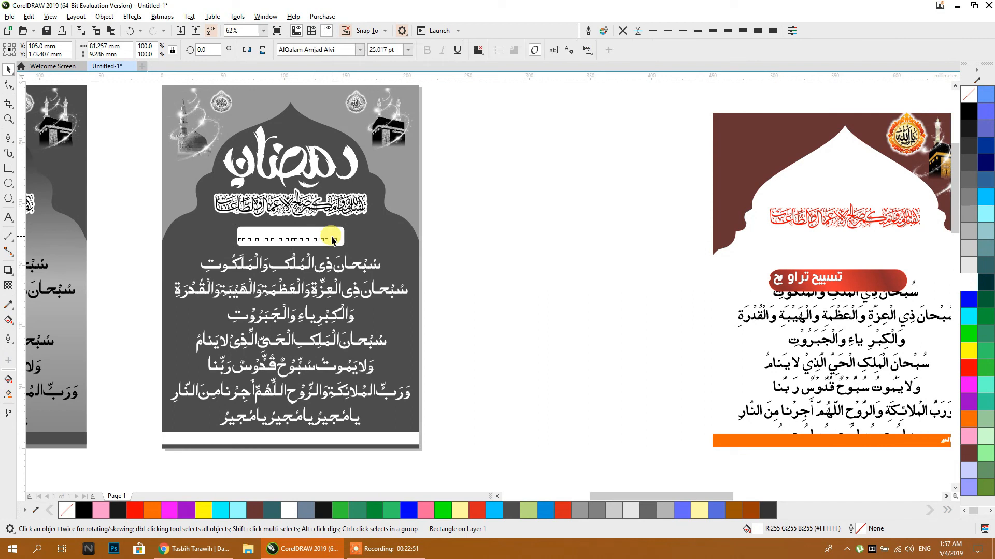
{"action": "left_click", "coordinate": [968, 111]}
{"action": "left_click", "coordinate": [474, 119]}
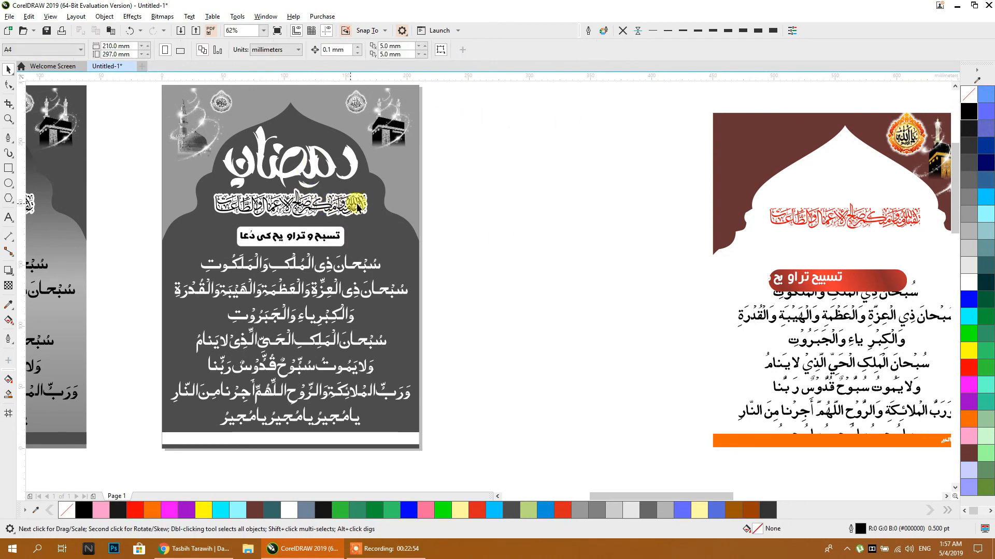
{"action": "scroll", "coordinate": [357, 206], "scroll_direction": "down", "scroll_amount": 2}
{"action": "left_click_drag", "start_coordinate": [371, 209], "coordinate": [507, 218]}
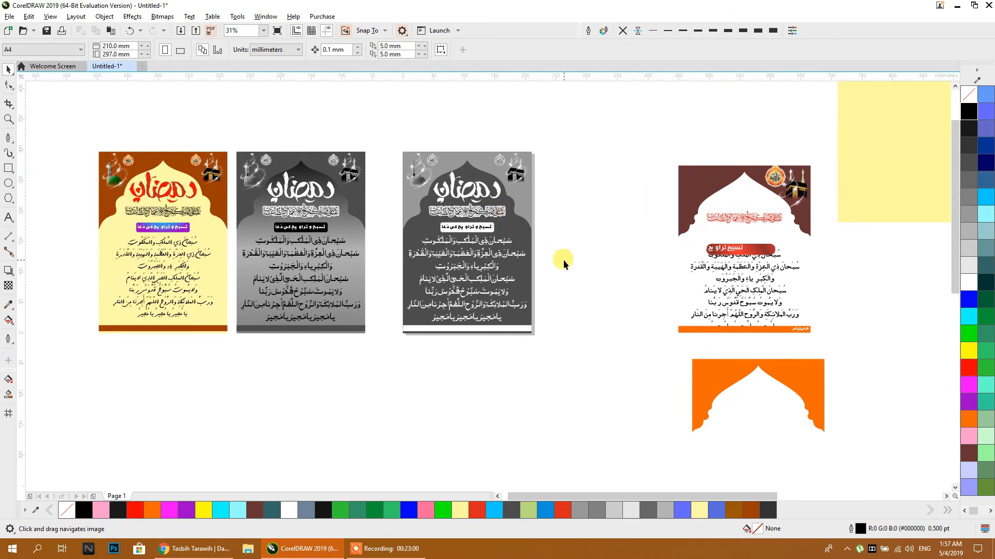
{"action": "scroll", "coordinate": [557, 259], "scroll_direction": "down", "scroll_amount": 2}
{"action": "left_click_drag", "start_coordinate": [584, 258], "coordinate": [373, 274]}
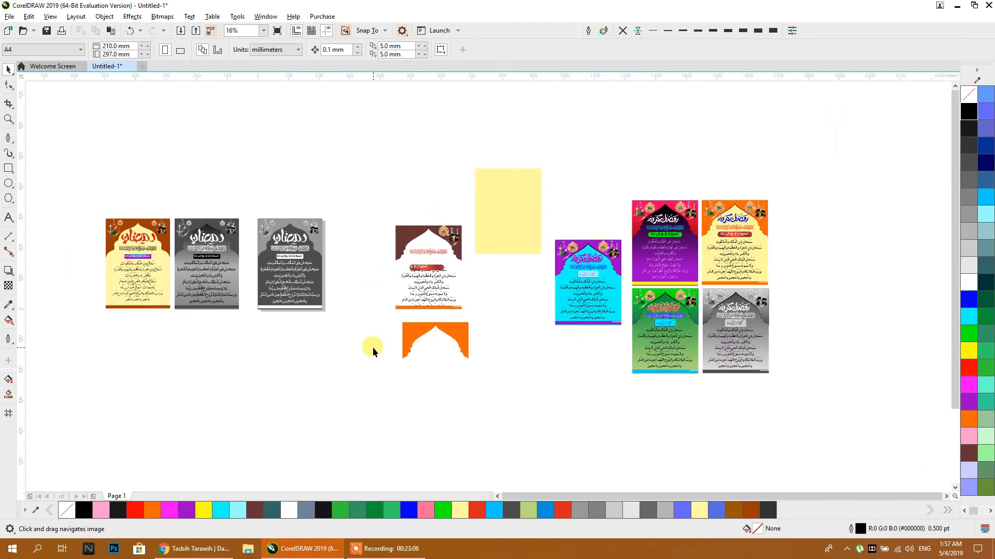
{"action": "left_click", "coordinate": [366, 552]}
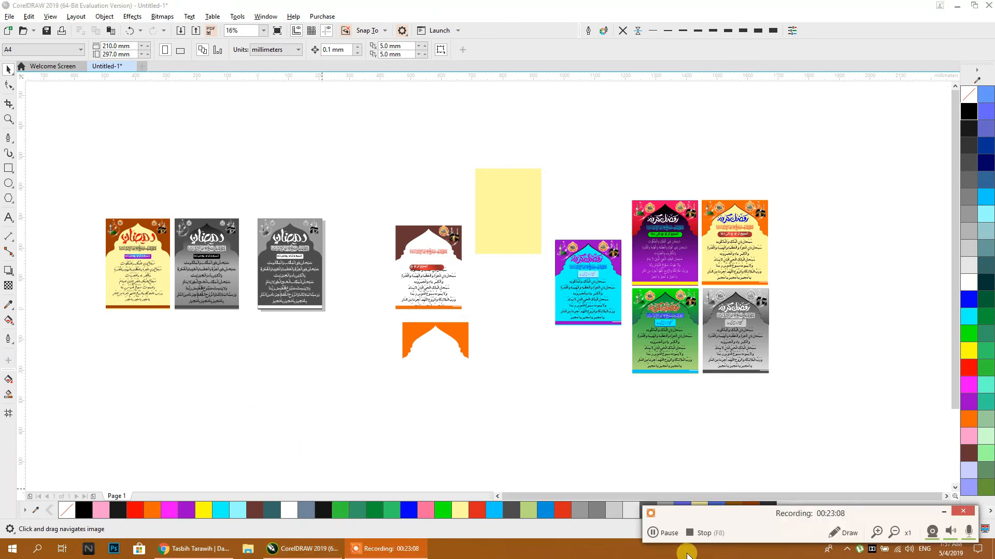